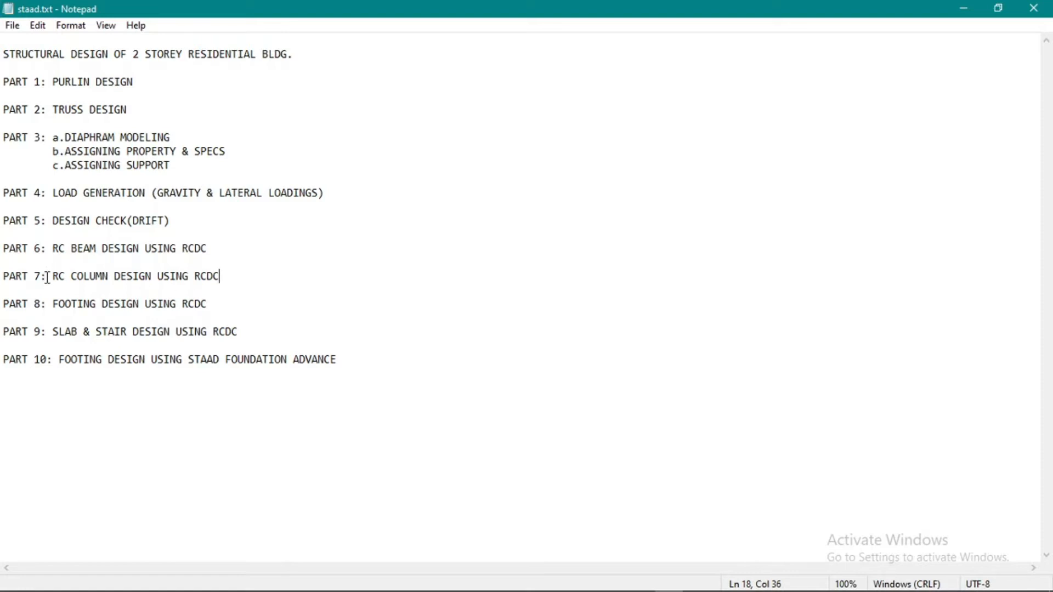
Step: Switch from the Notepad project outline to RCDC for the Part 7 RC column design
left_click_drag(47, 276, 70, 276)
left_click(69, 277)
mouse_move(580, 571)
left_click(500, 580)
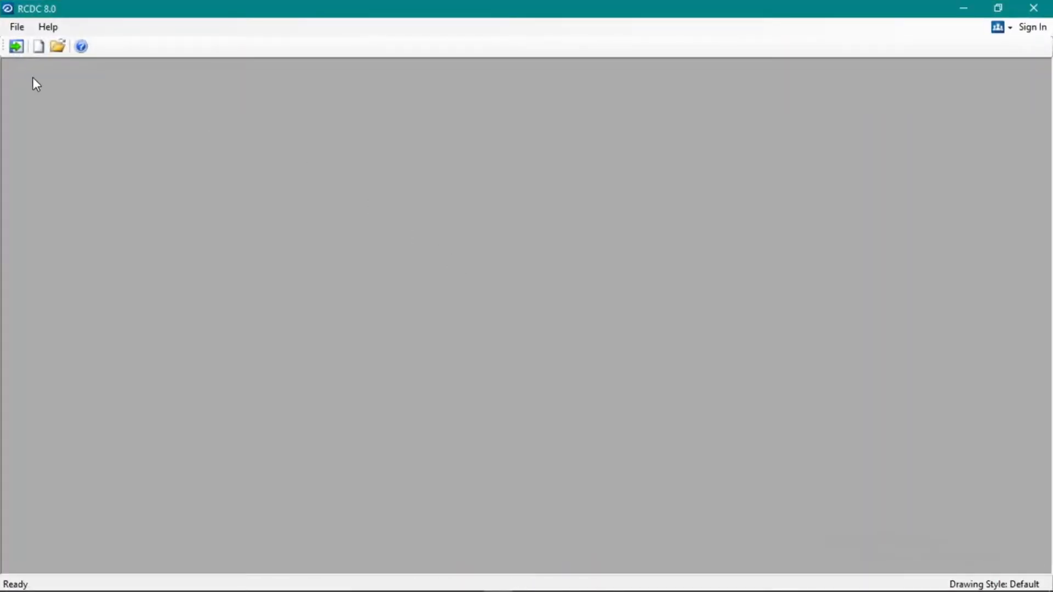
Step: Start a new project titled "2 STOREY RESIDENTIAL BLDG." and fill in the client and engineer details
left_click(38, 49)
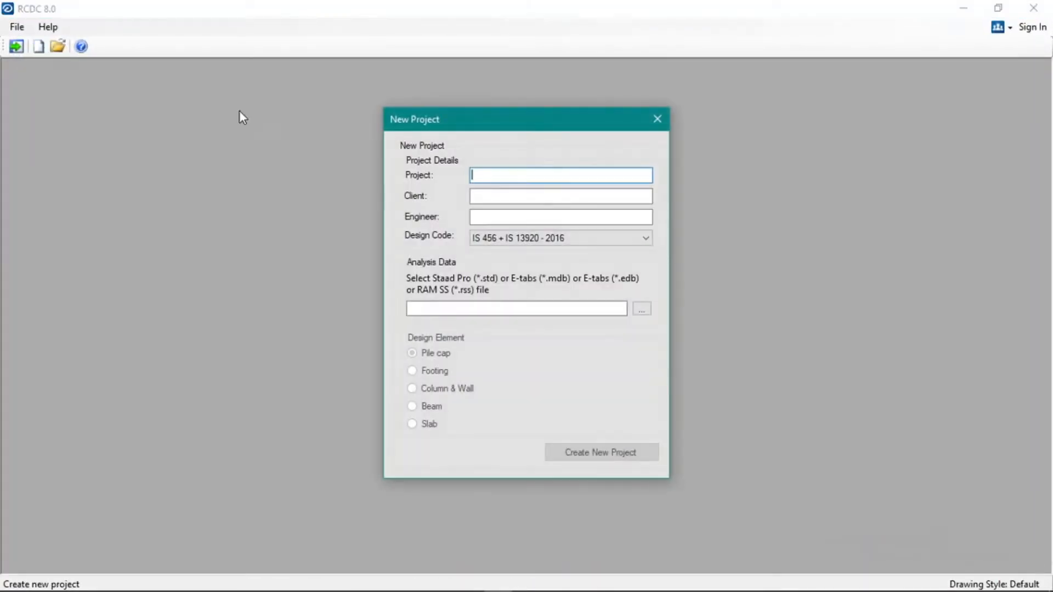
type("2 STOREY RESIDENTIAL BLDG.")
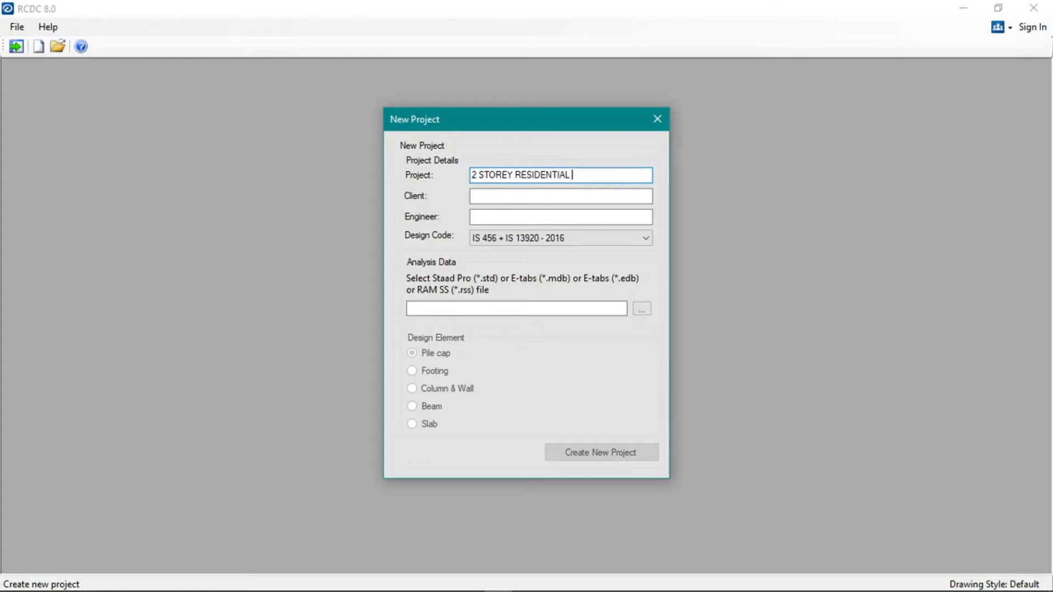
key("Tab")
type("MR")
key("Tab")
type("JJA")
Step: Set the new project's design code to ACI 318M - 2014
key("Tab")
key("Down")
key("Down")
key("Down")
key("Down")
key("Up")
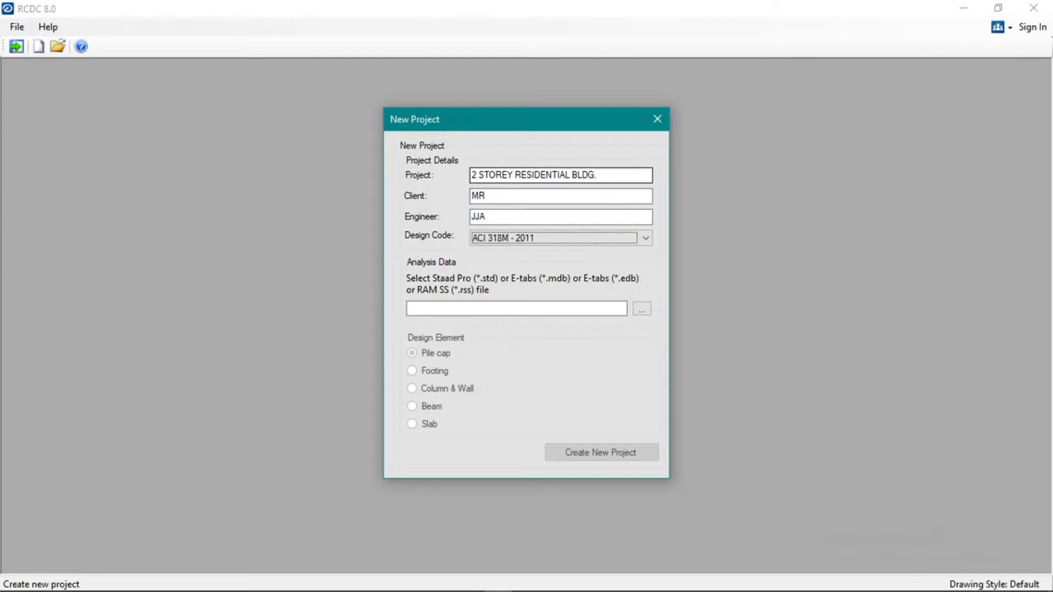
key("Down")
key("Up")
key("Tab")
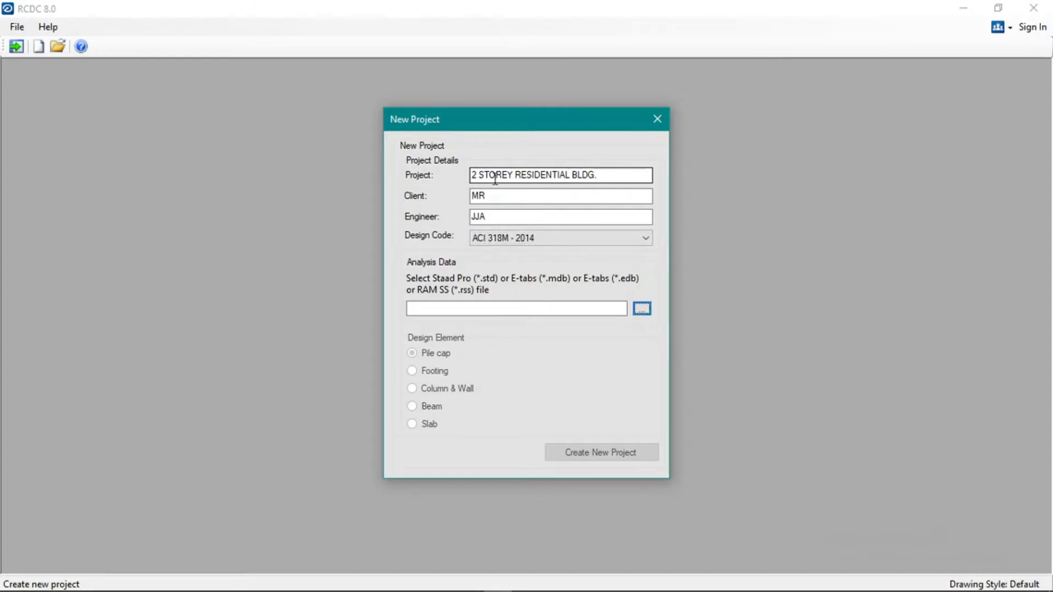
Step: Load the STAAD analysis file 2_storey.std from the SOG folder as the project's analysis data
left_click(643, 310)
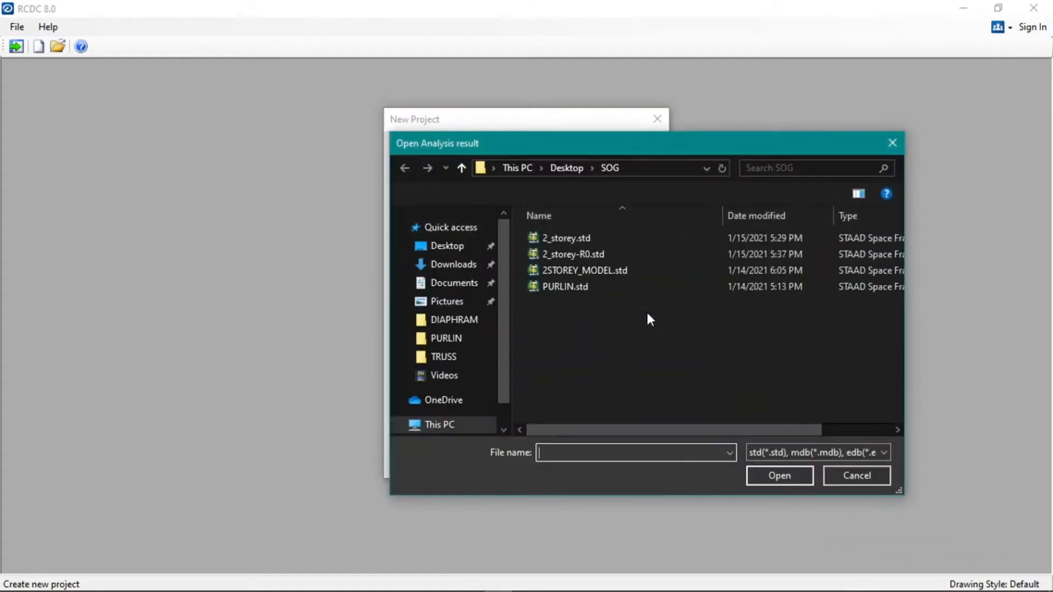
left_click(581, 242)
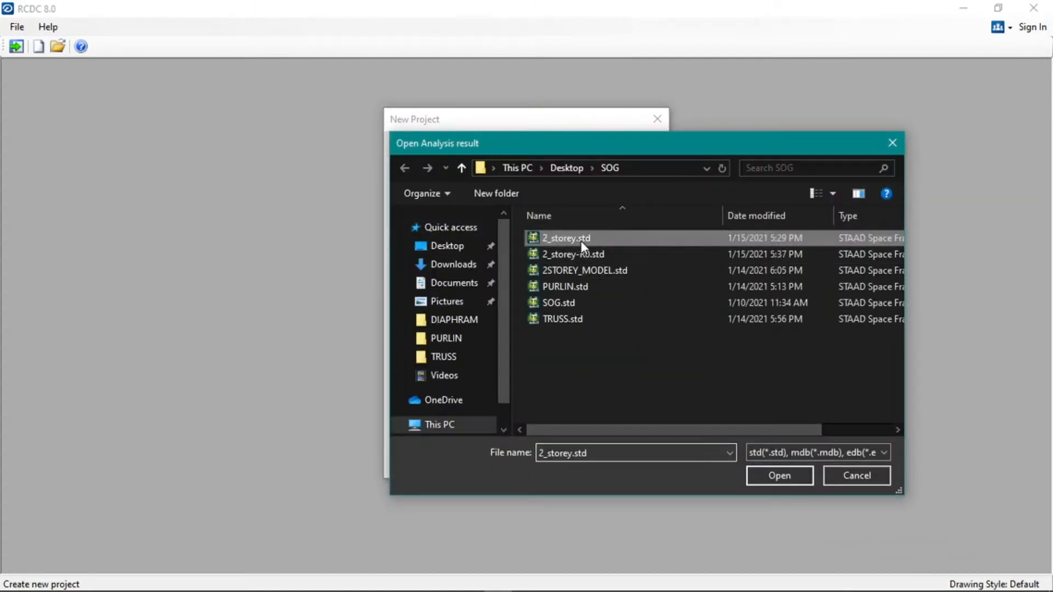
double_click(581, 242)
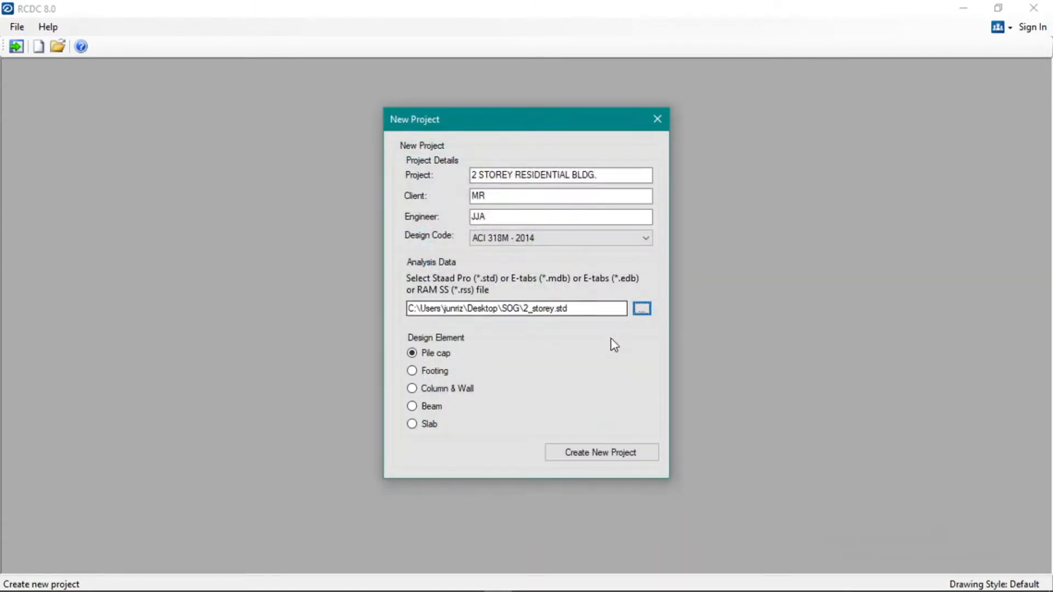
left_click(575, 308)
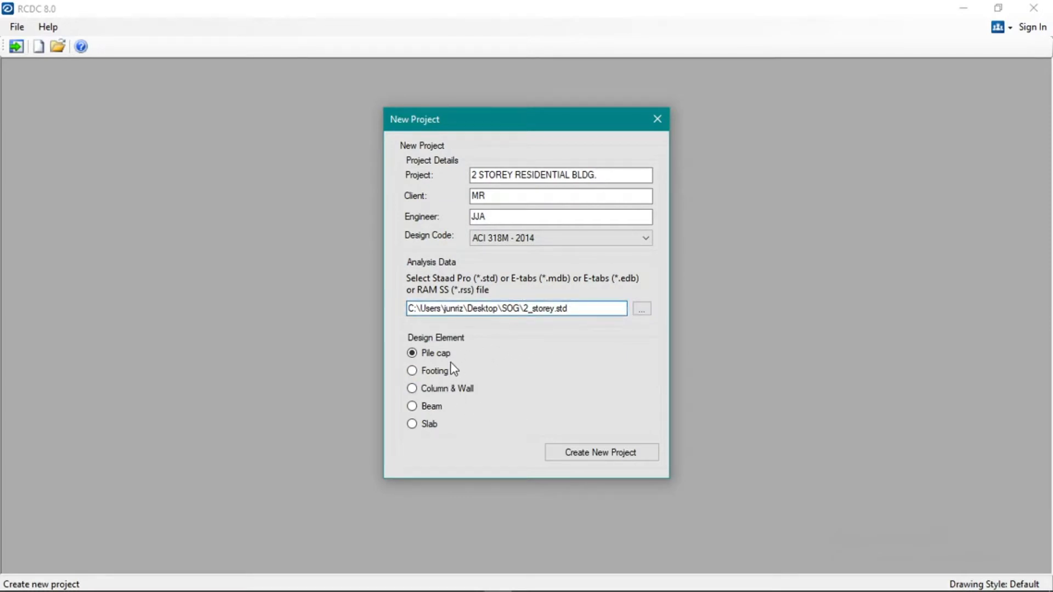
Step: Choose Column & Wall as the design element and create the project
left_click(434, 409)
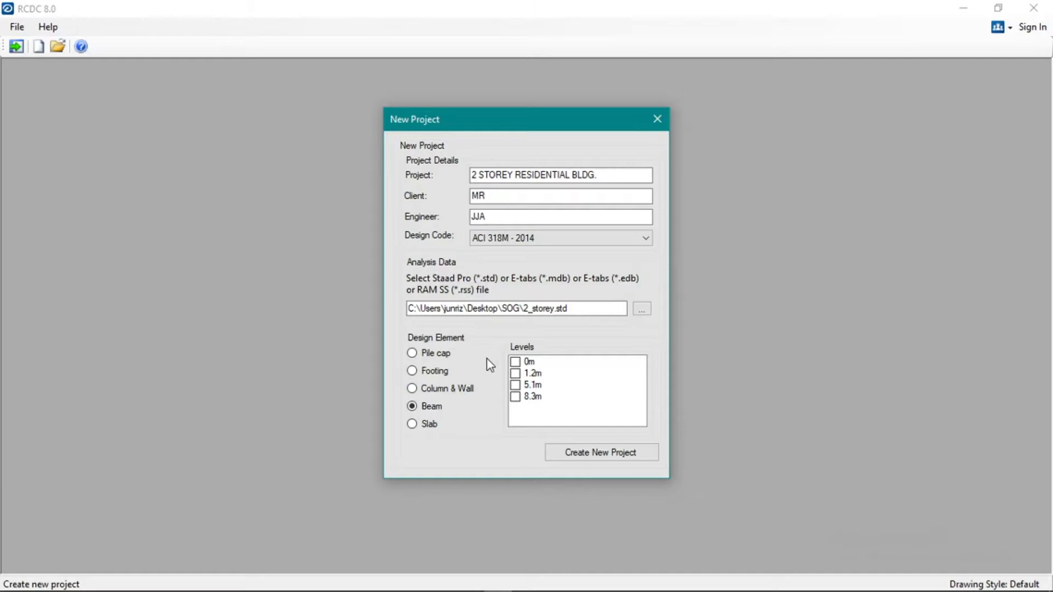
left_click(434, 388)
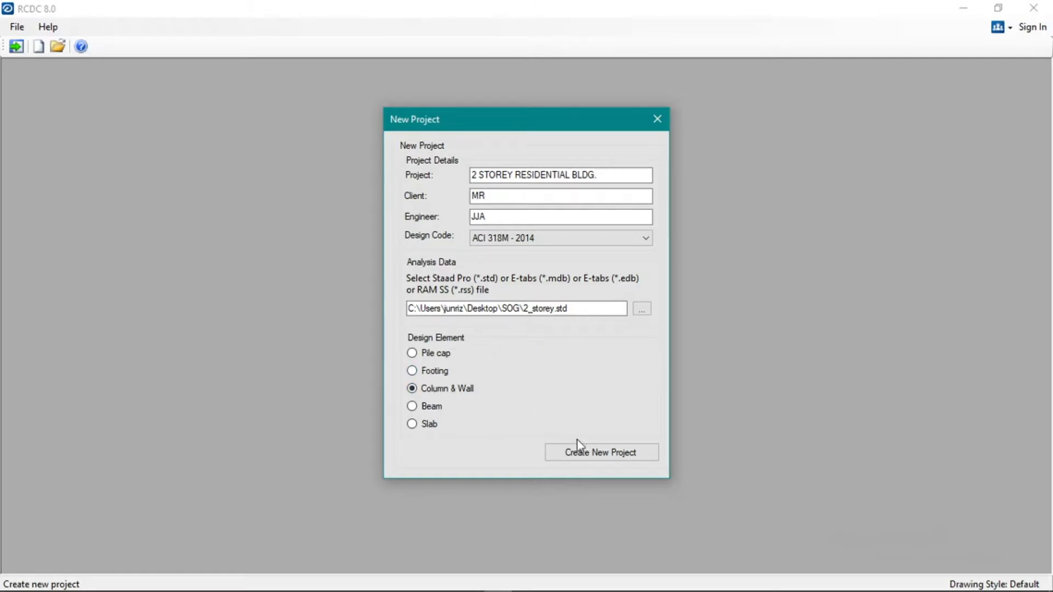
left_click(597, 455)
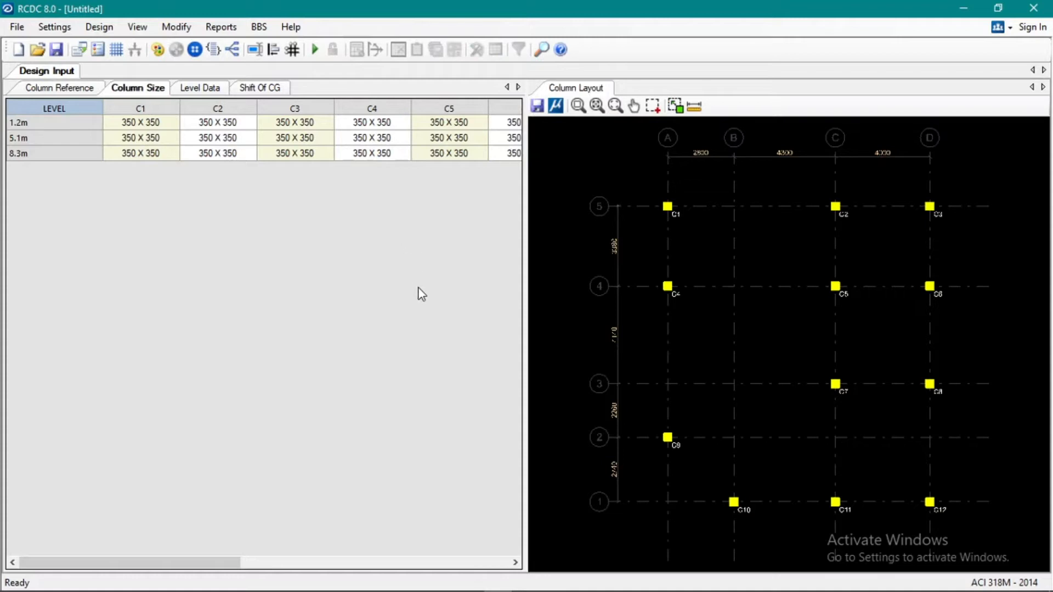
Step: Examine the column layout plan and the column reference, column size, level data and shift of CG tables
scroll(777, 315, "down", 3)
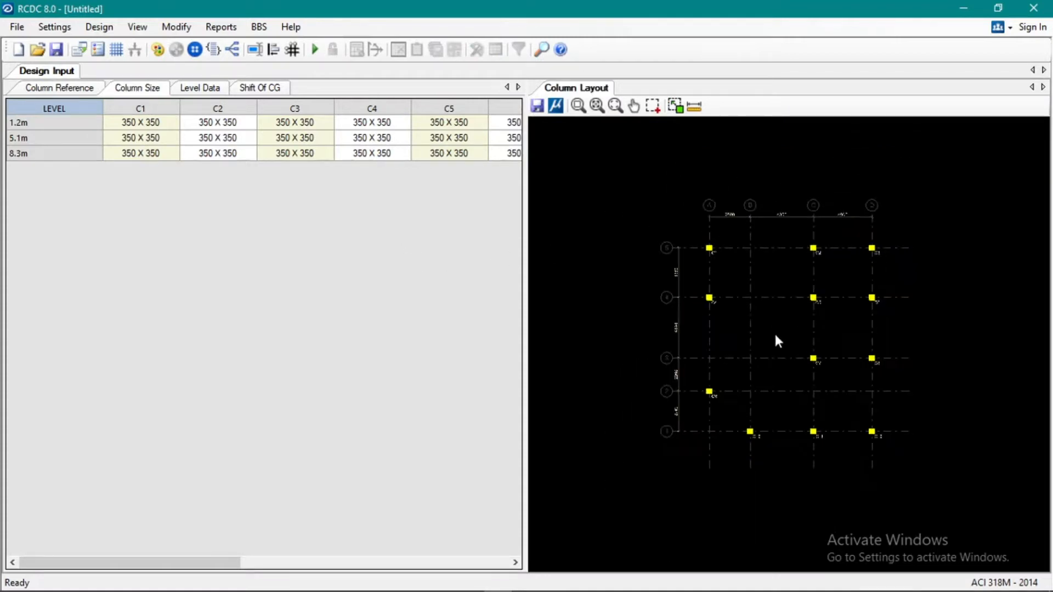
scroll(795, 364, "up", 1)
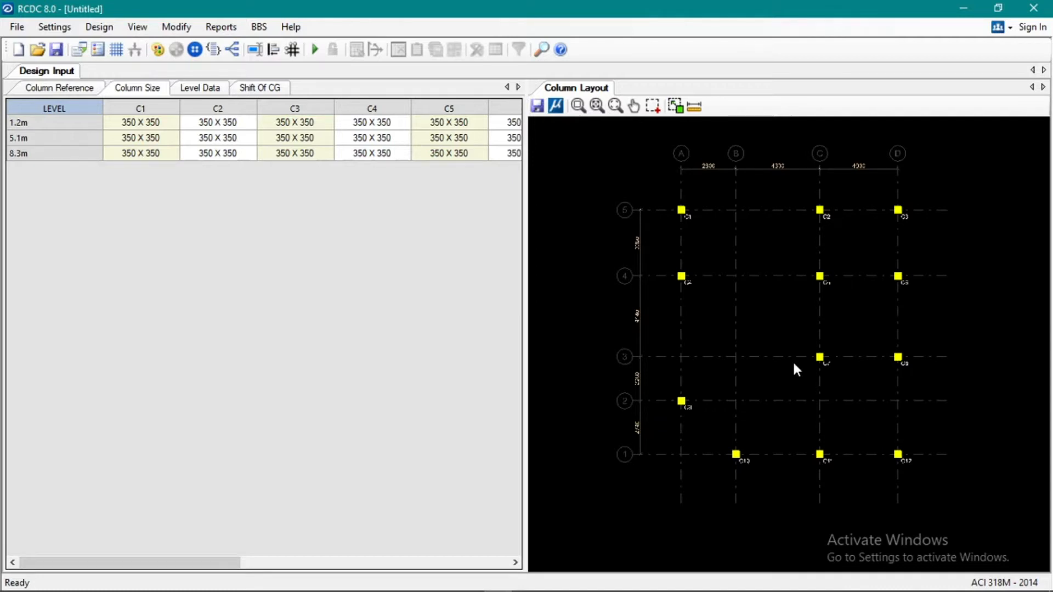
scroll(792, 355, "down", 1)
scroll(830, 383, "up", 1)
scroll(818, 187, "up", 1)
scroll(814, 190, "down", 1)
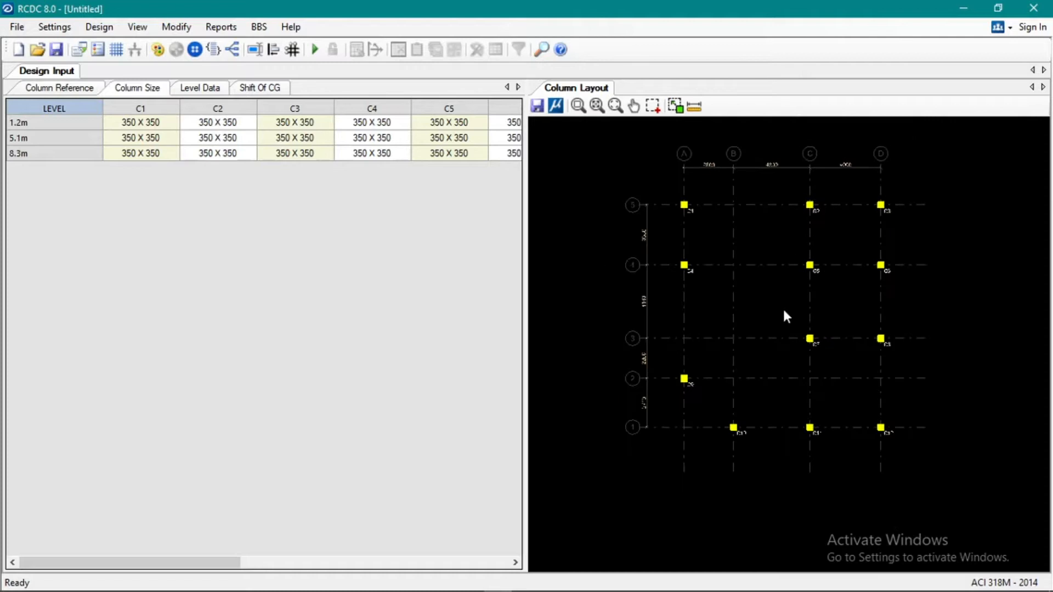
scroll(785, 312, "up", 1)
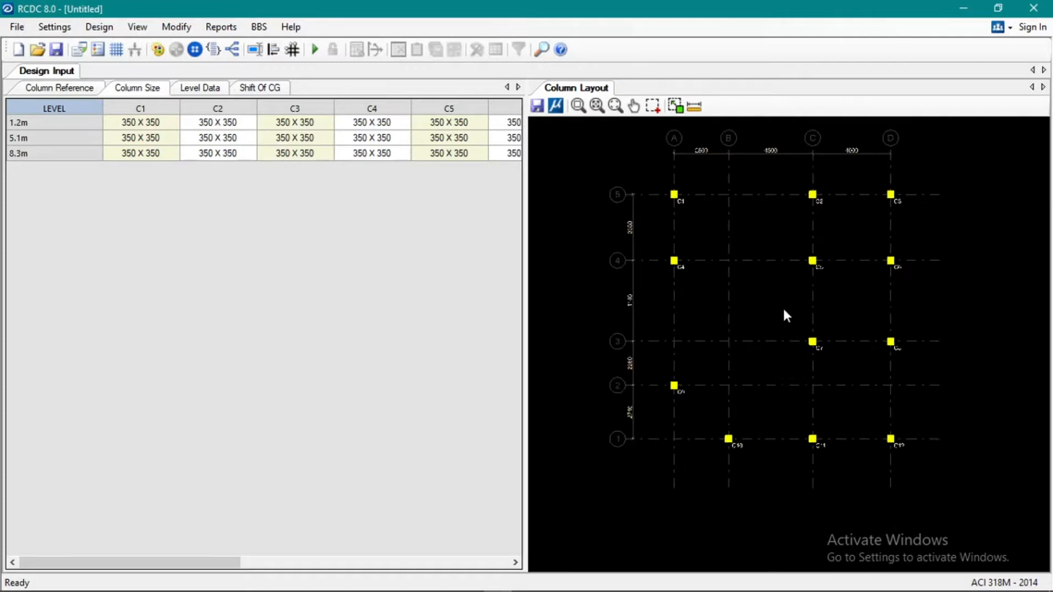
left_click(64, 90)
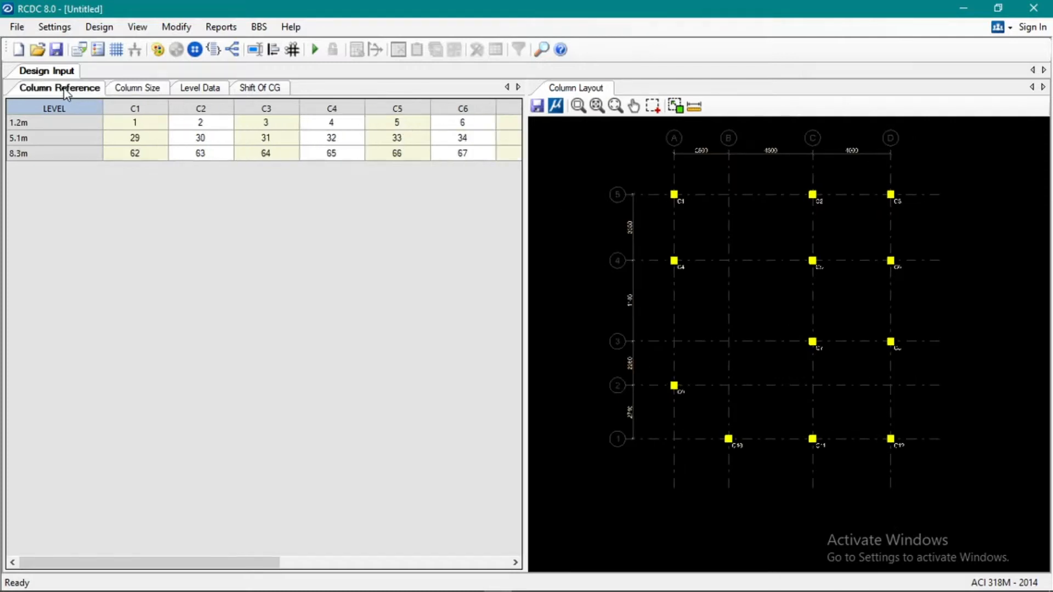
left_click(139, 90)
left_click(202, 87)
left_click(250, 91)
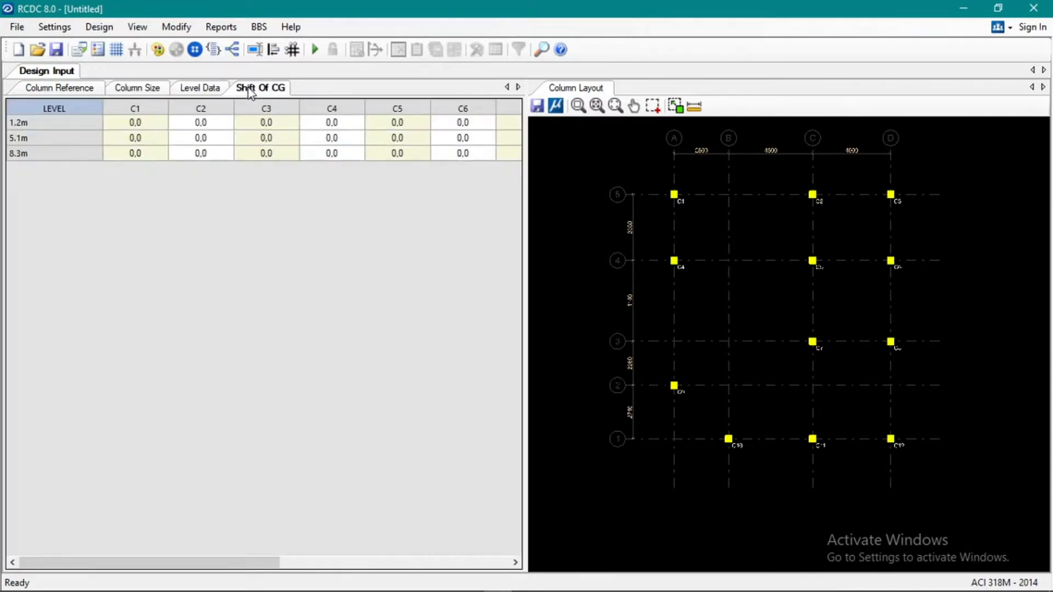
Step: Set the column steel grade to Fy410 for the 1.2m, 5.1m and 8.3m levels in the level data
left_click(199, 88)
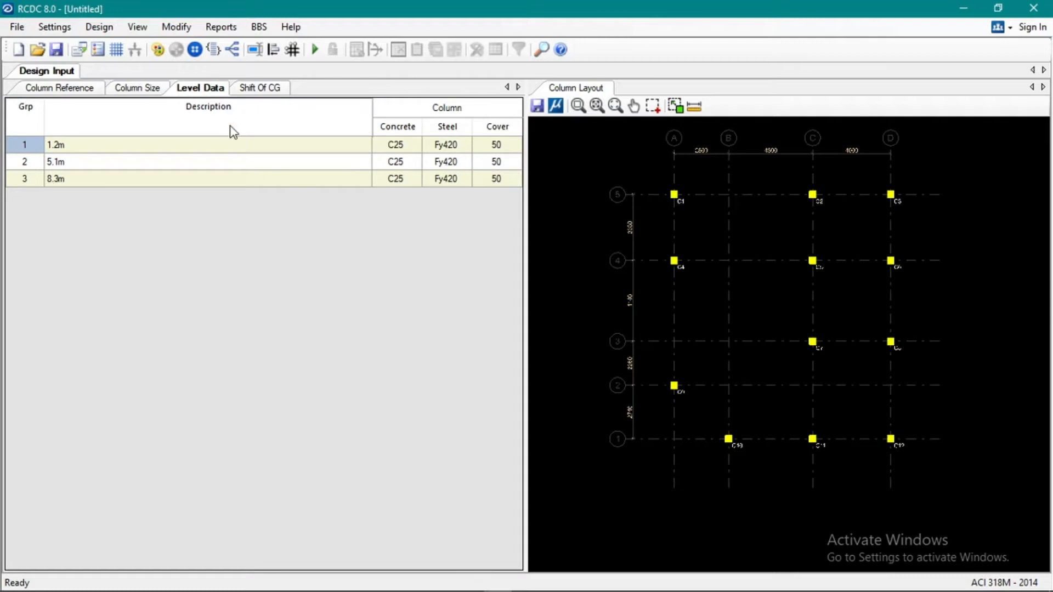
left_click(390, 146)
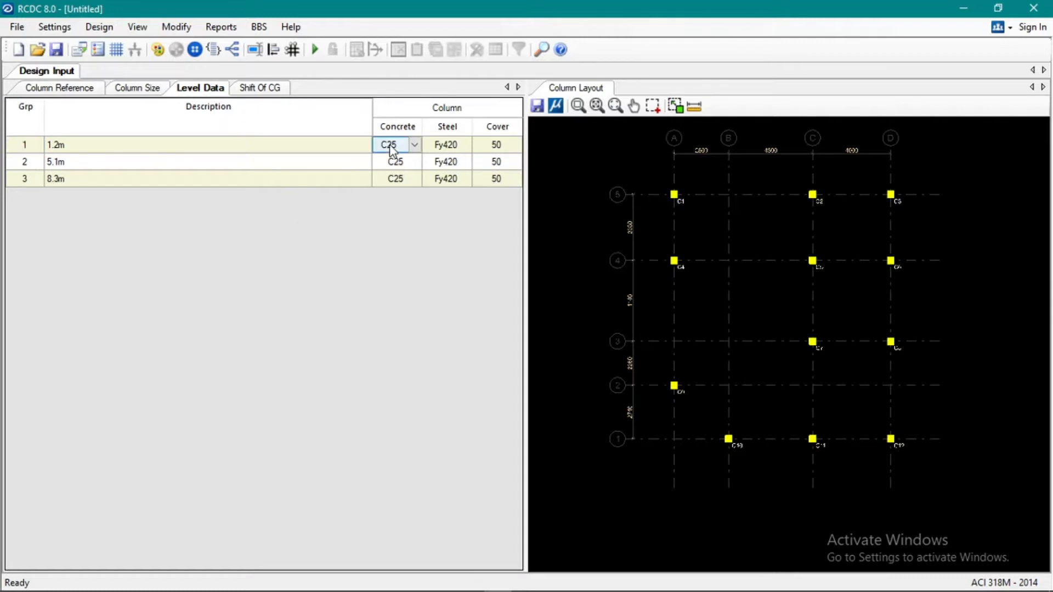
left_click(437, 146)
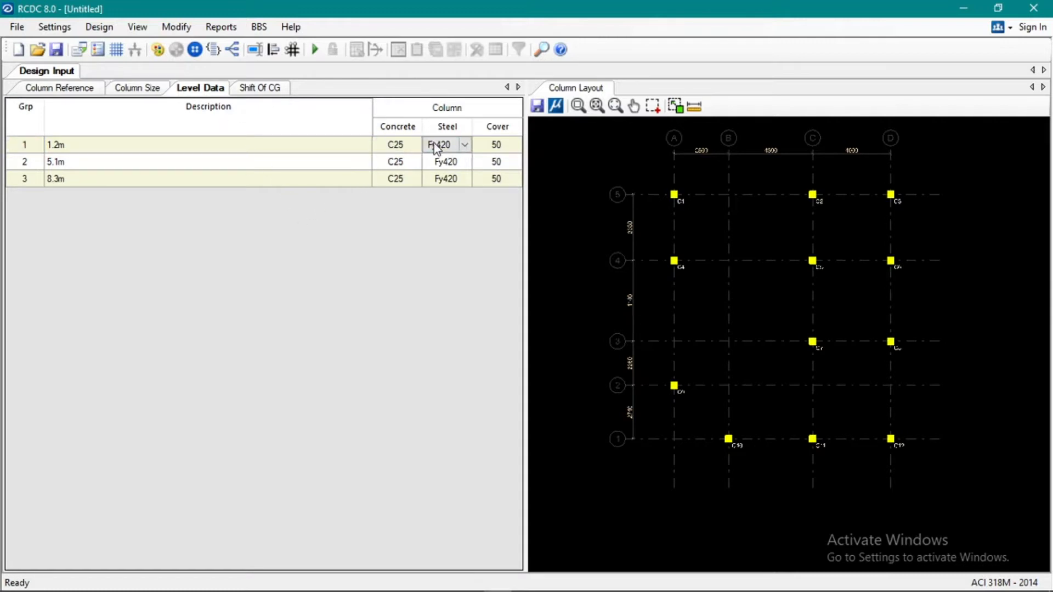
left_click(464, 146)
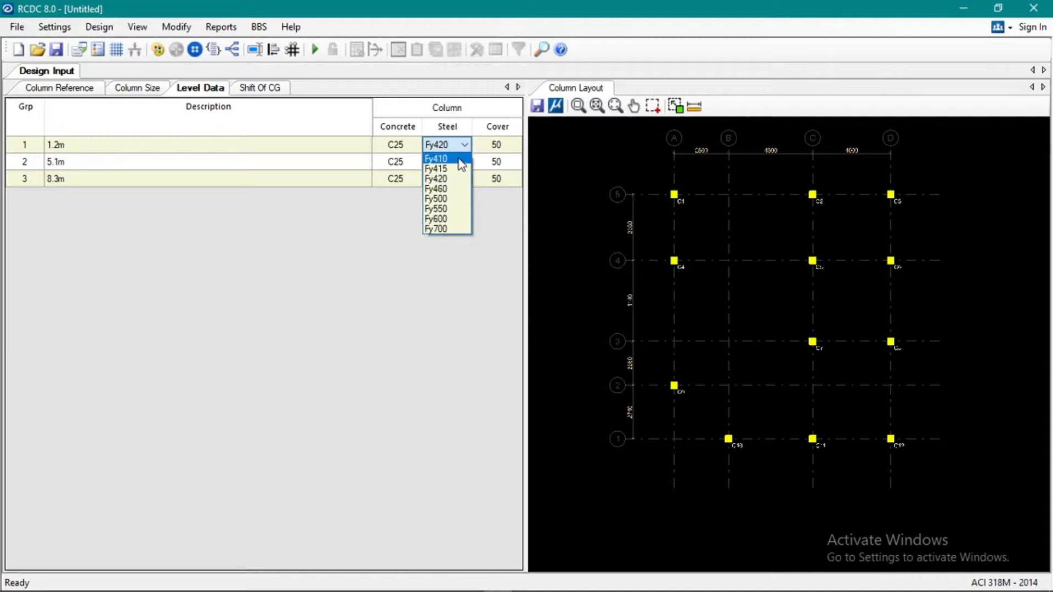
left_click(458, 160)
left_click(467, 163)
left_click(466, 162)
left_click(460, 174)
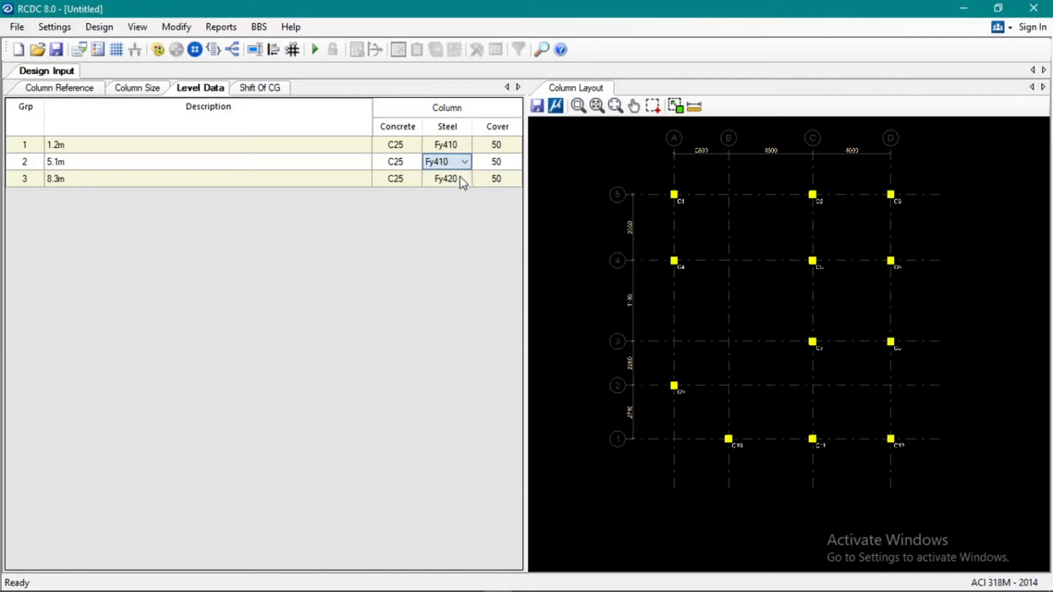
left_click(468, 181)
left_click(465, 179)
left_click(442, 193)
Step: Set the column concrete grade to C20 for the 1.2m, 5.1m and 8.3m levels
left_click(415, 146)
left_click(417, 148)
left_click(413, 160)
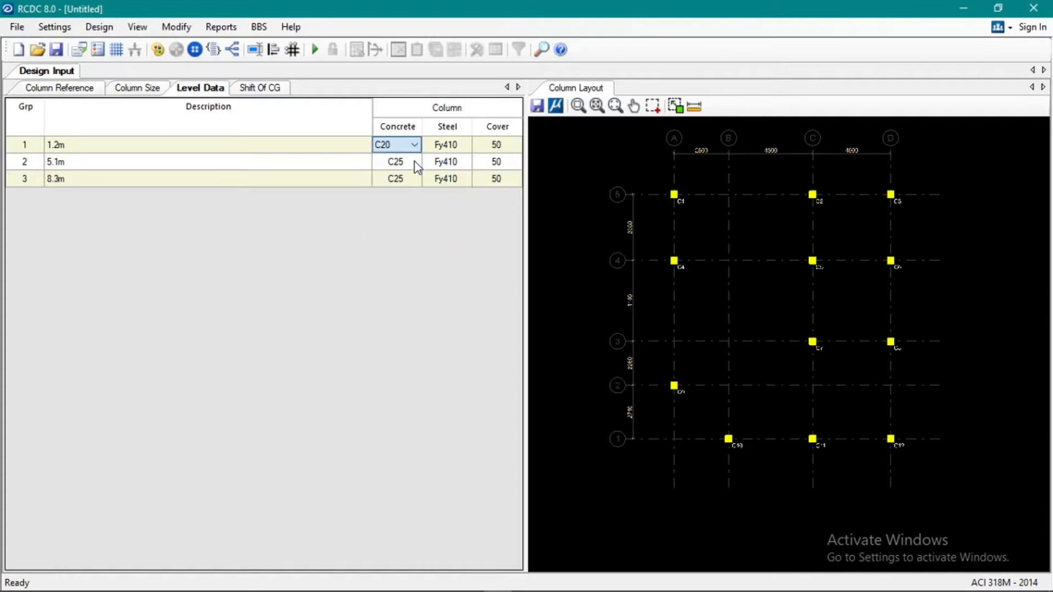
left_click(418, 160)
left_click(419, 160)
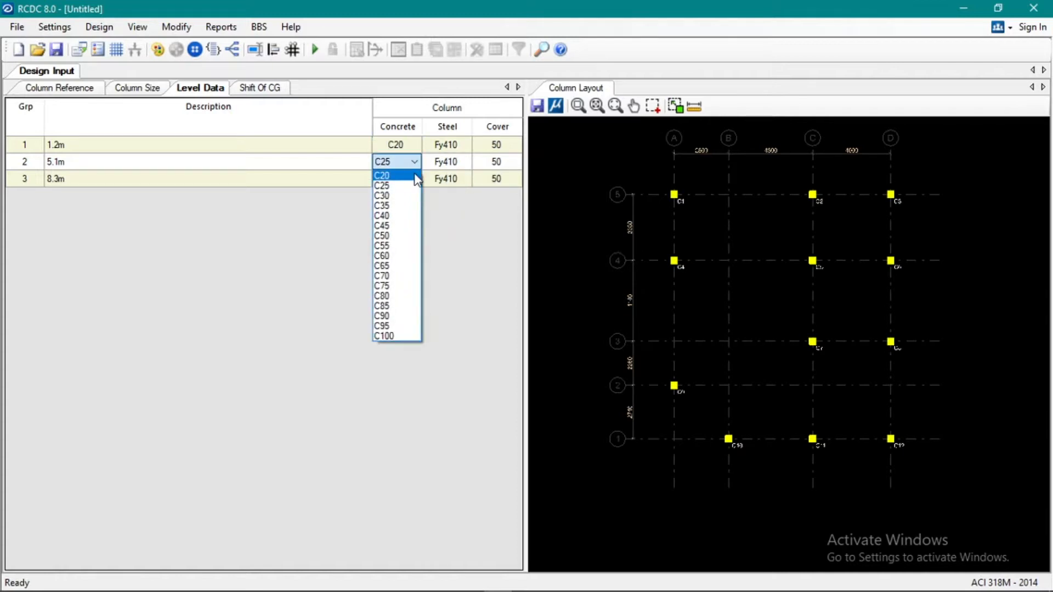
left_click(413, 171)
left_click(413, 177)
left_click(415, 178)
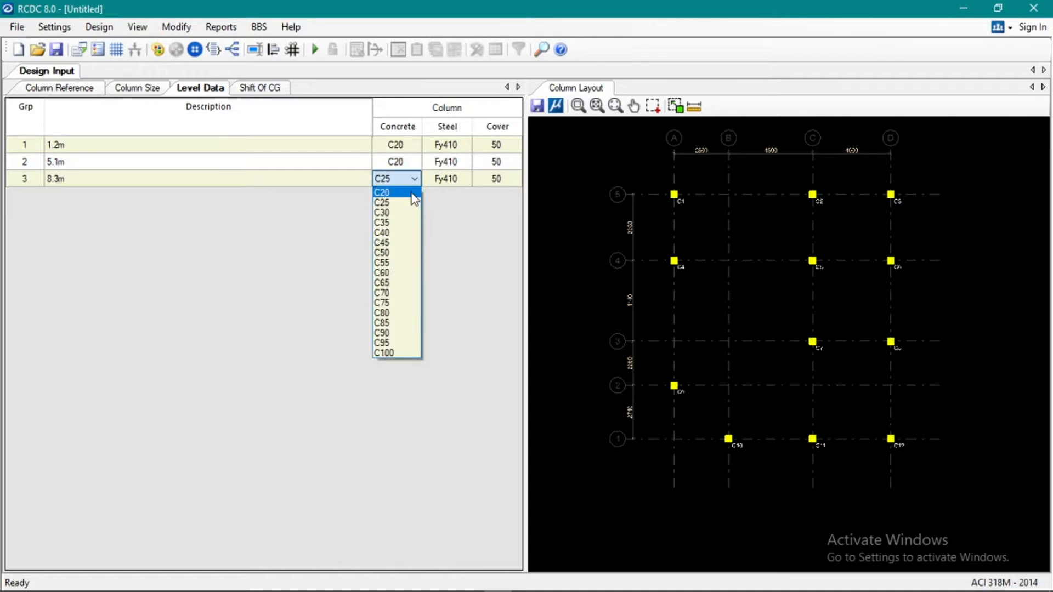
left_click(414, 192)
Step: Set the column cover to 40 for the 1.2m, 5.1m and 8.3m levels
left_click(482, 145)
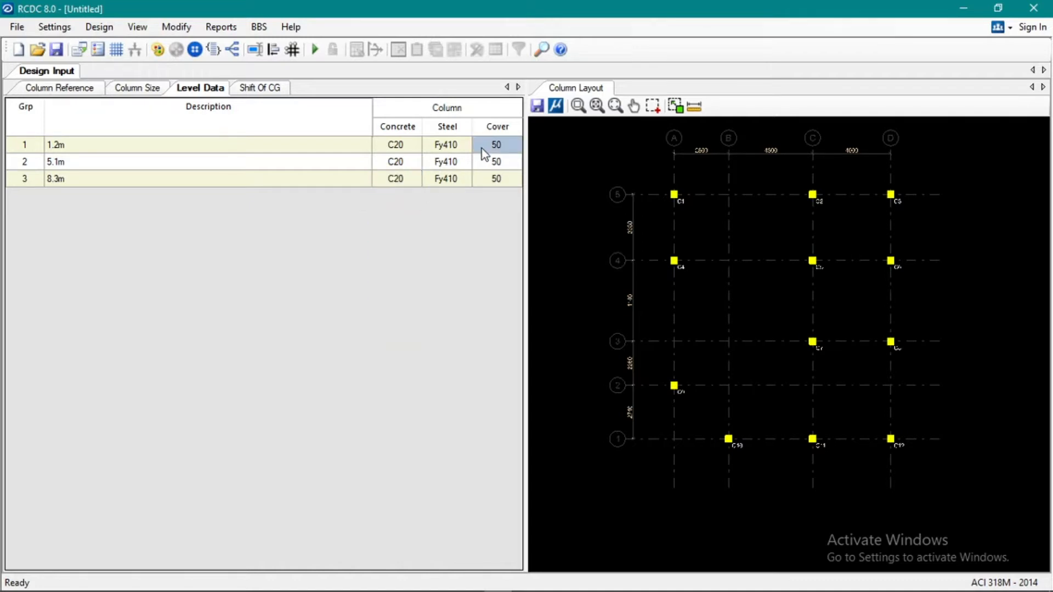
type("40")
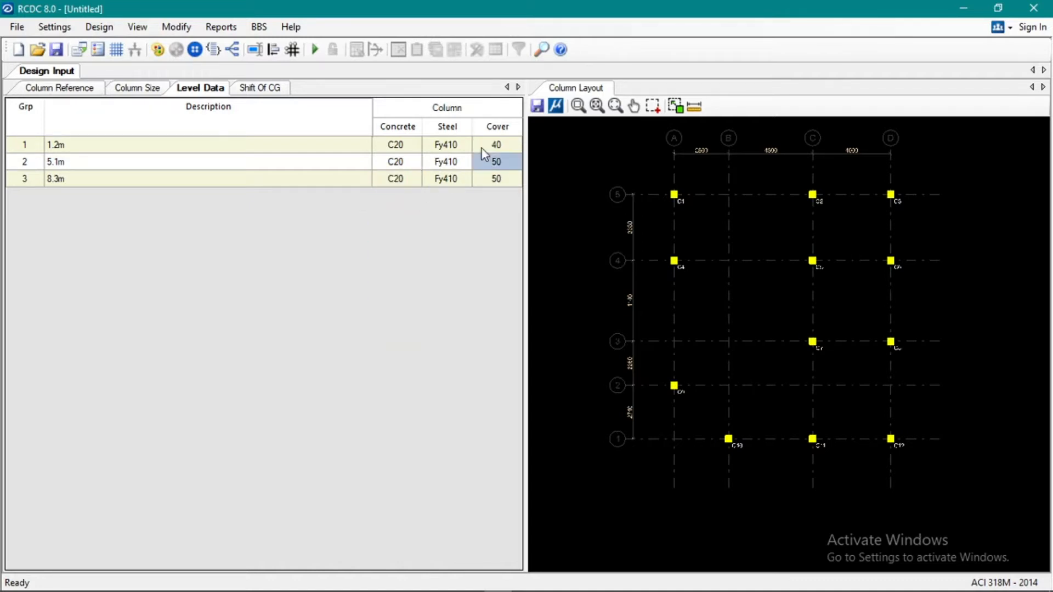
key("Down")
type("40")
key("Down")
type("40")
key("Left")
key("Left")
key("Left")
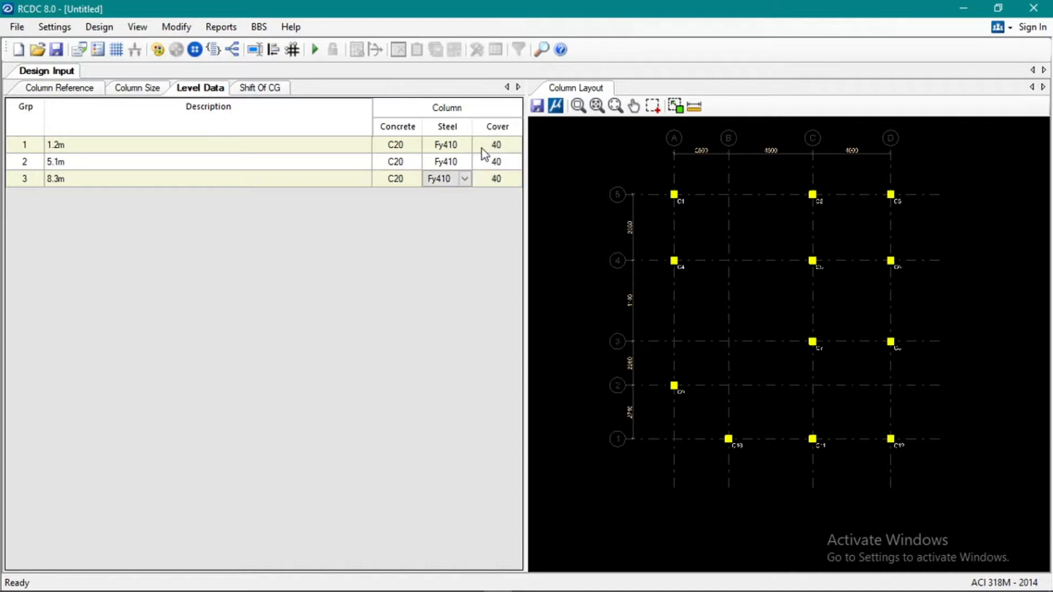
Step: In the design settings, enable Ductile Design with the Special frame option and turn off Optimize Design
left_click(53, 27)
left_click(67, 45)
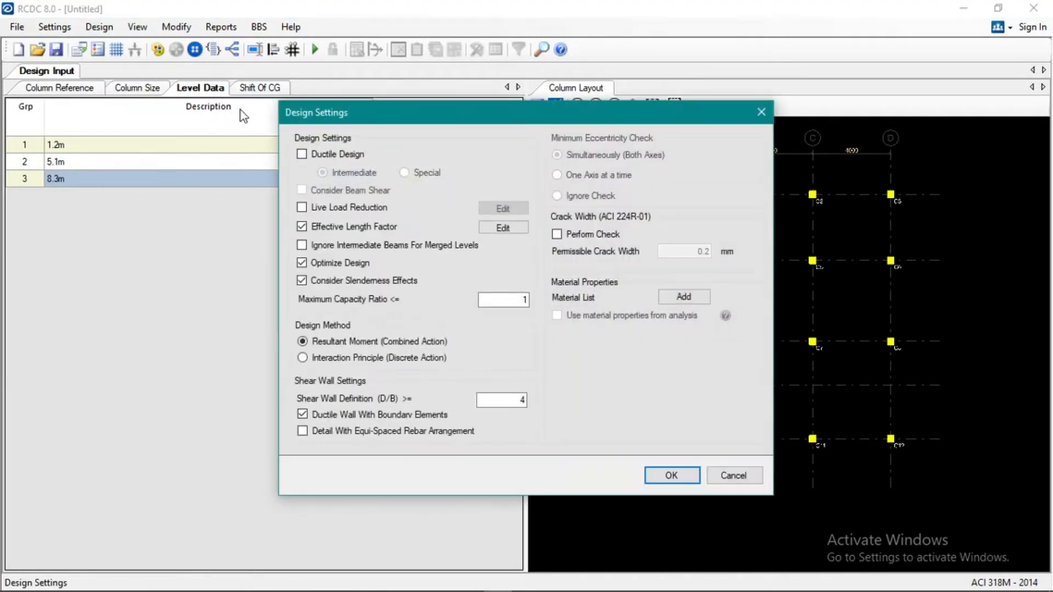
left_click(303, 154)
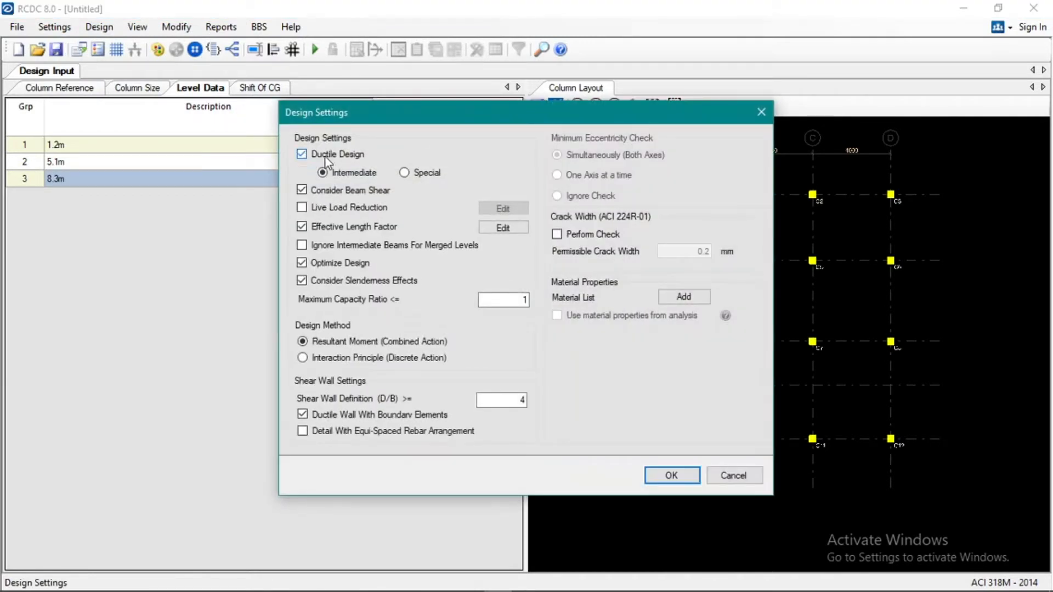
left_click(406, 173)
left_click(302, 263)
left_click(302, 262)
Step: Add an Fy276 steel grade to the material list and apply the design settings
left_click(673, 300)
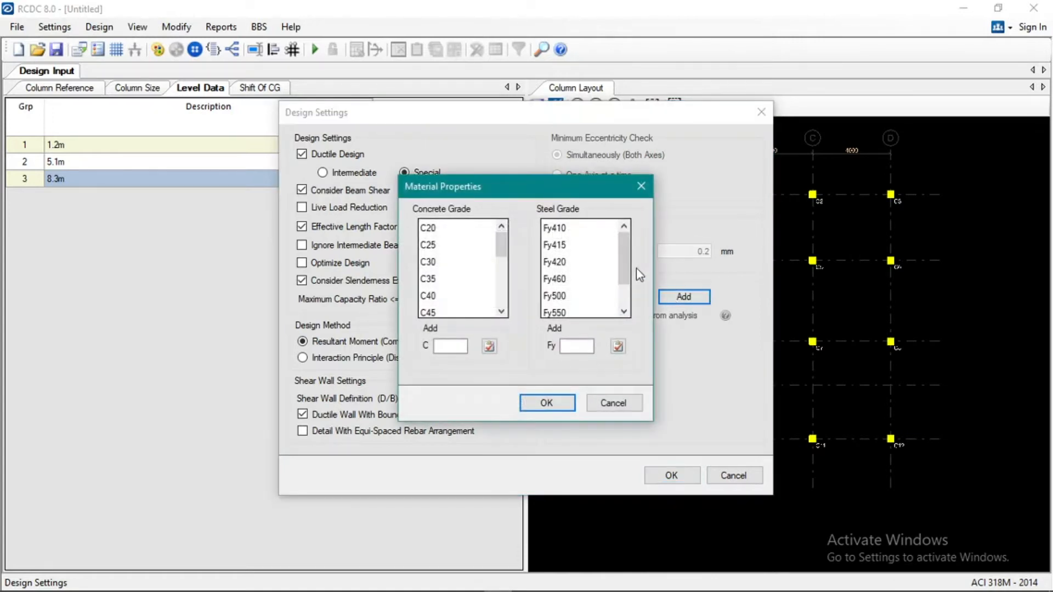
left_click(582, 348)
type("276")
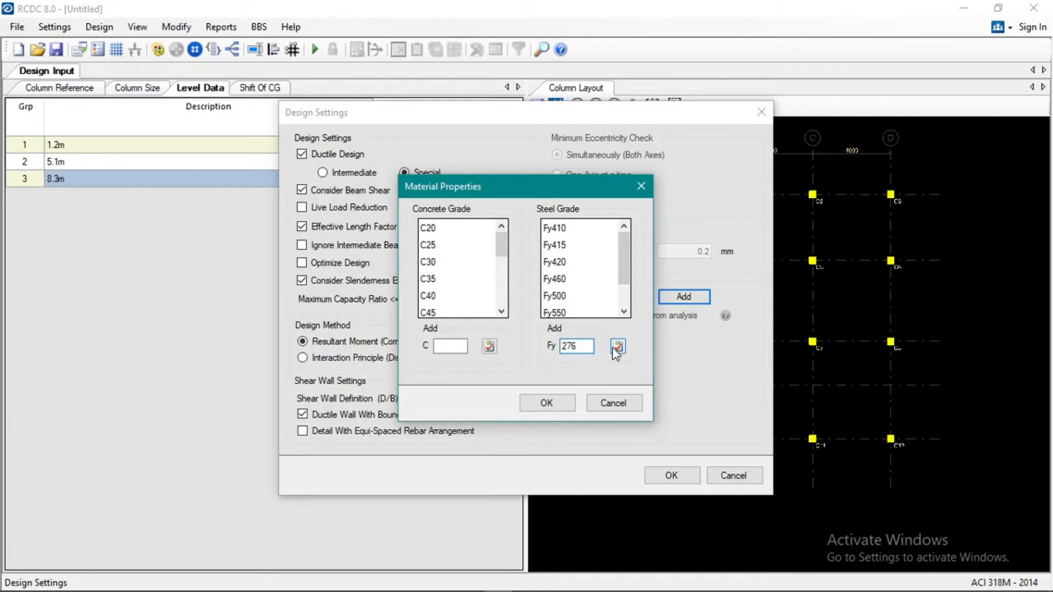
left_click(617, 347)
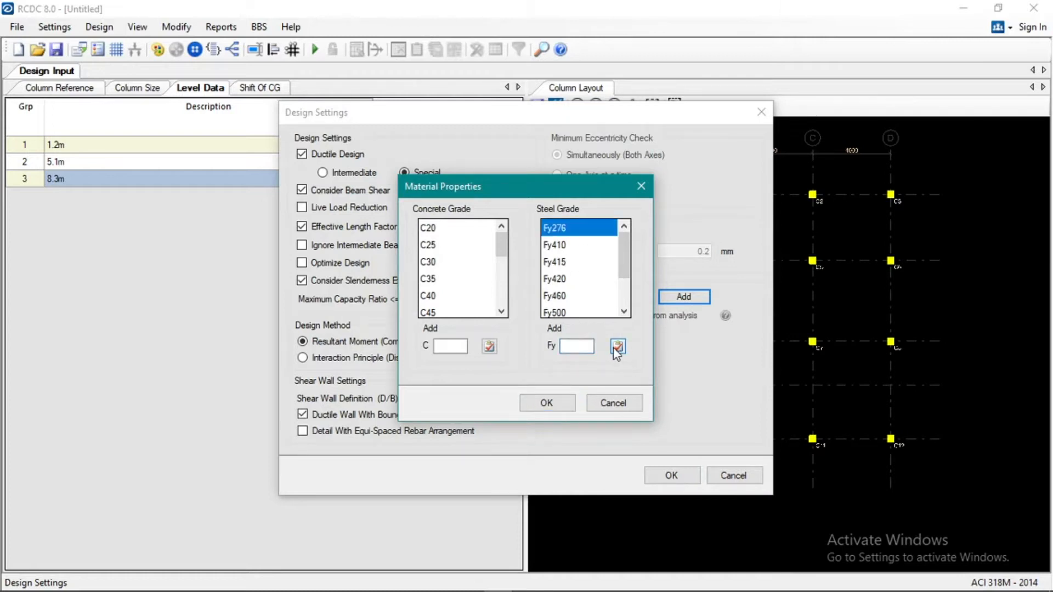
left_click(562, 403)
left_click(671, 475)
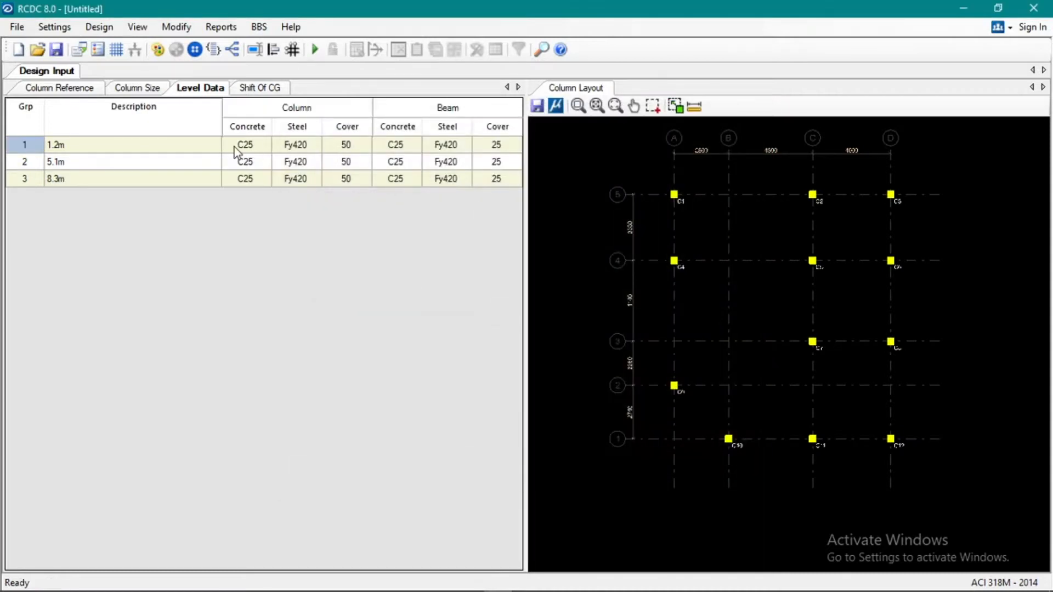
Step: In the reinforcement settings, set both the minimum and maximum column rebar to 16 and close the settings
left_click(54, 27)
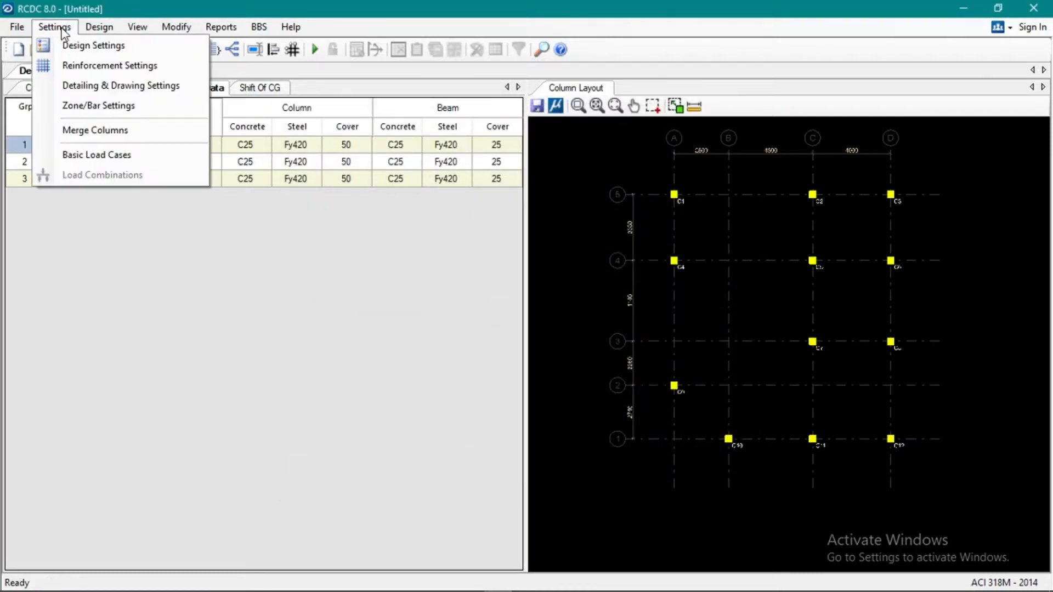
left_click(80, 65)
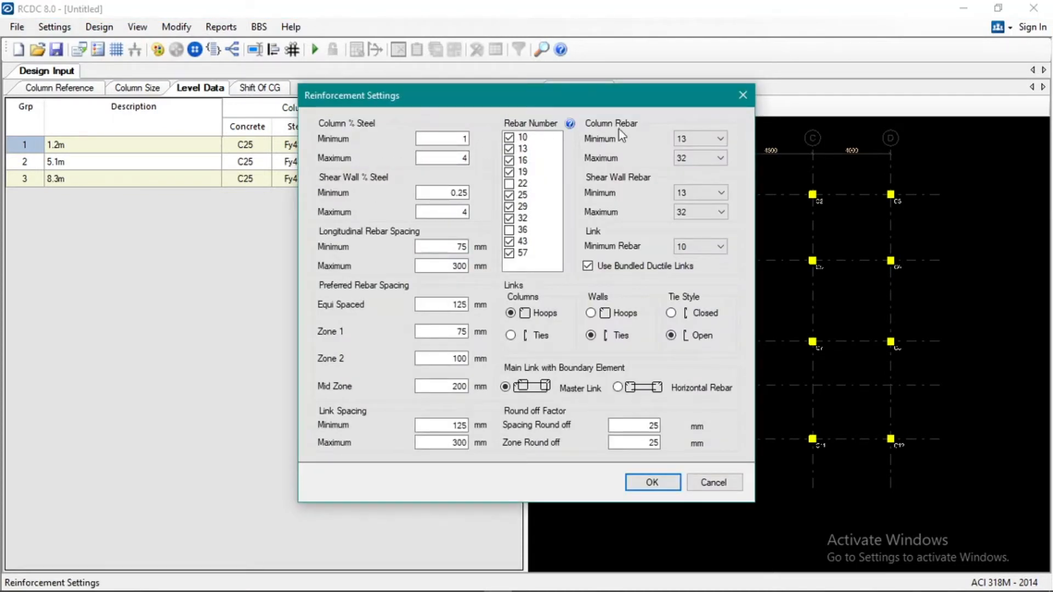
left_click(689, 140)
left_click(699, 172)
left_click(697, 156)
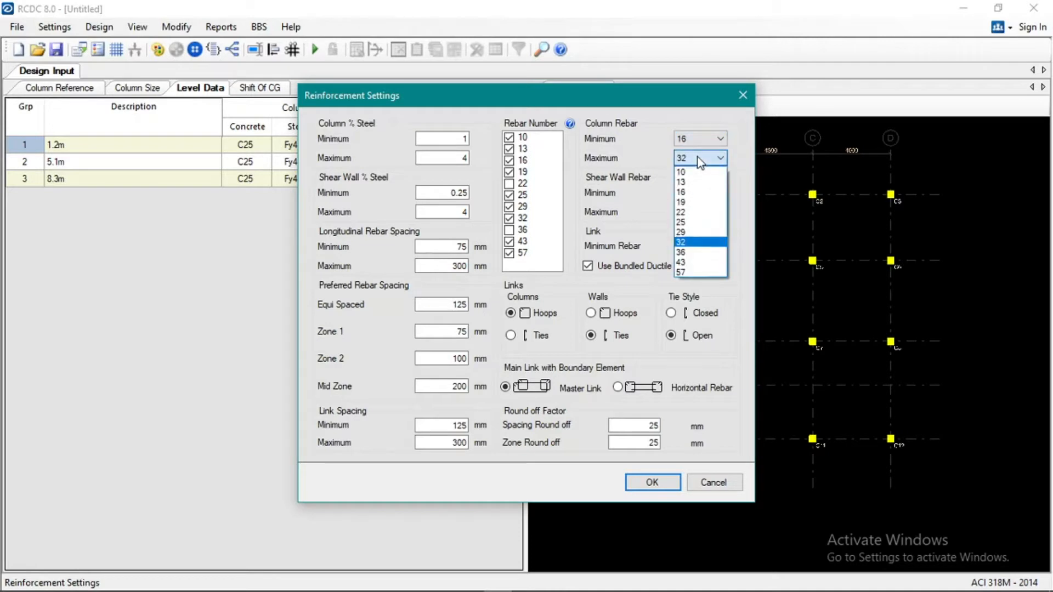
left_click(700, 192)
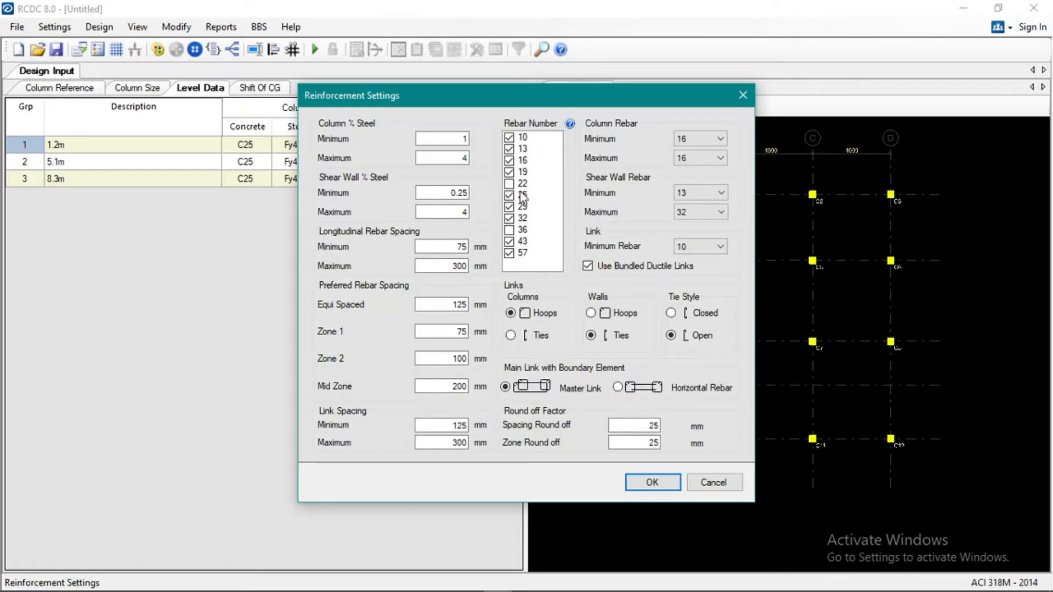
left_click(509, 161)
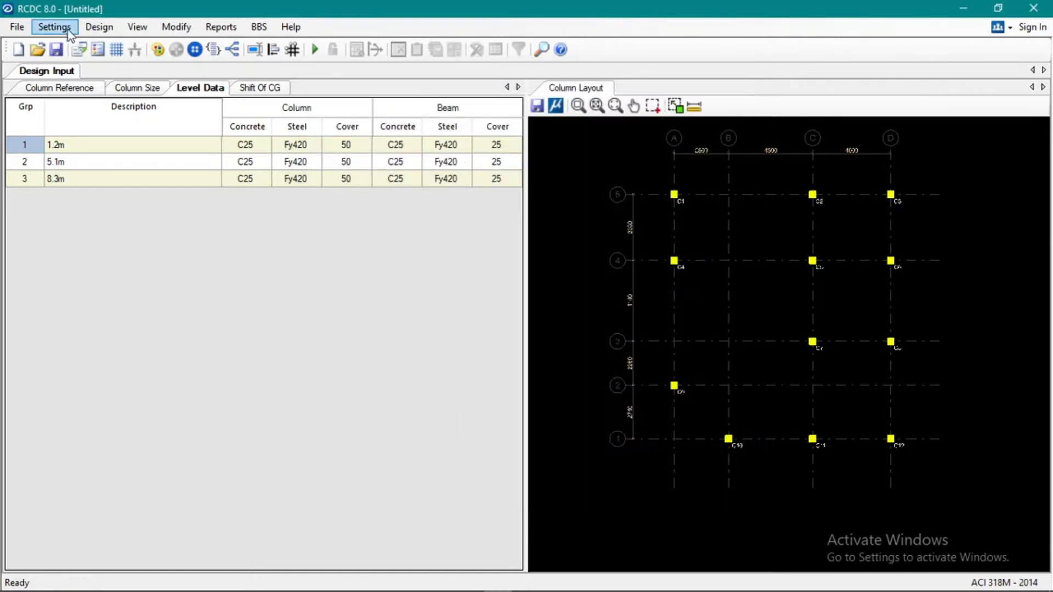
Step: In the detailing and drawing settings, remove the # prefix from the main rebar mark's bar diameter and give it the suffix mm
left_click(54, 27)
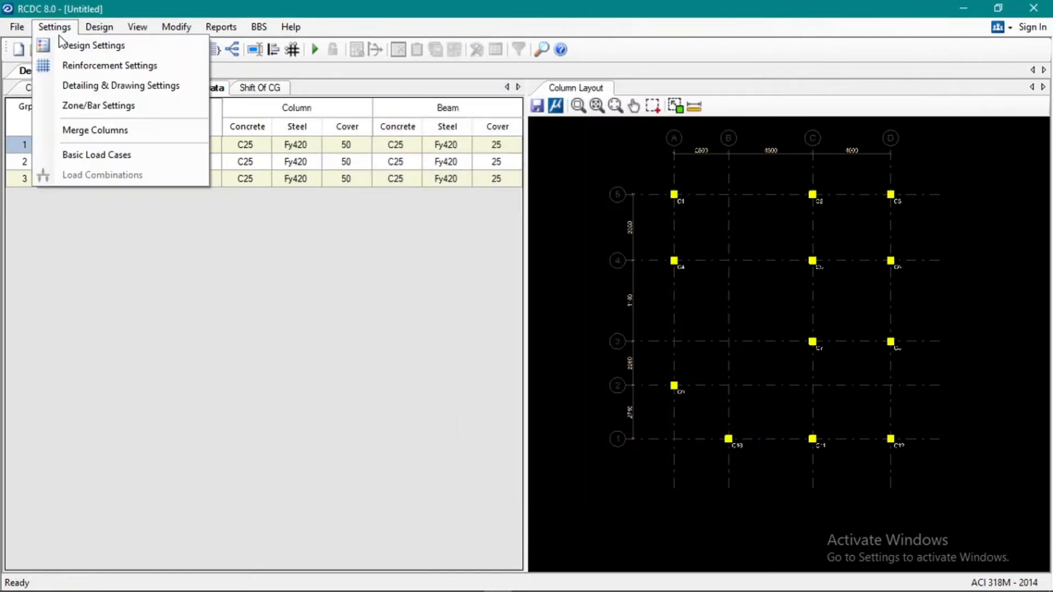
left_click(88, 65)
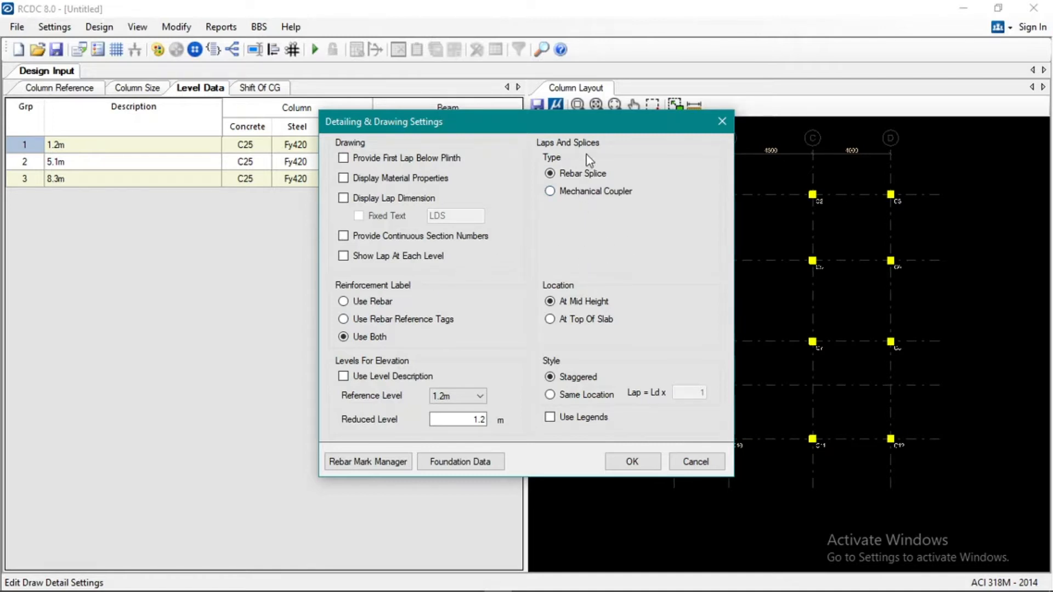
left_click(580, 192)
left_click(370, 463)
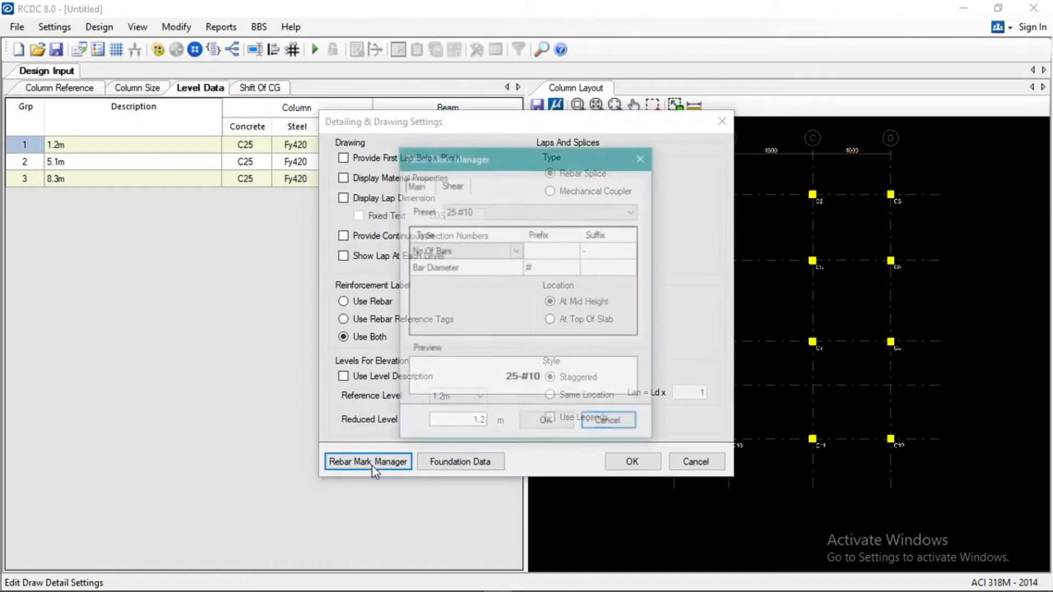
left_click(547, 267)
key("BackSpace")
left_click(595, 270)
left_click(595, 270)
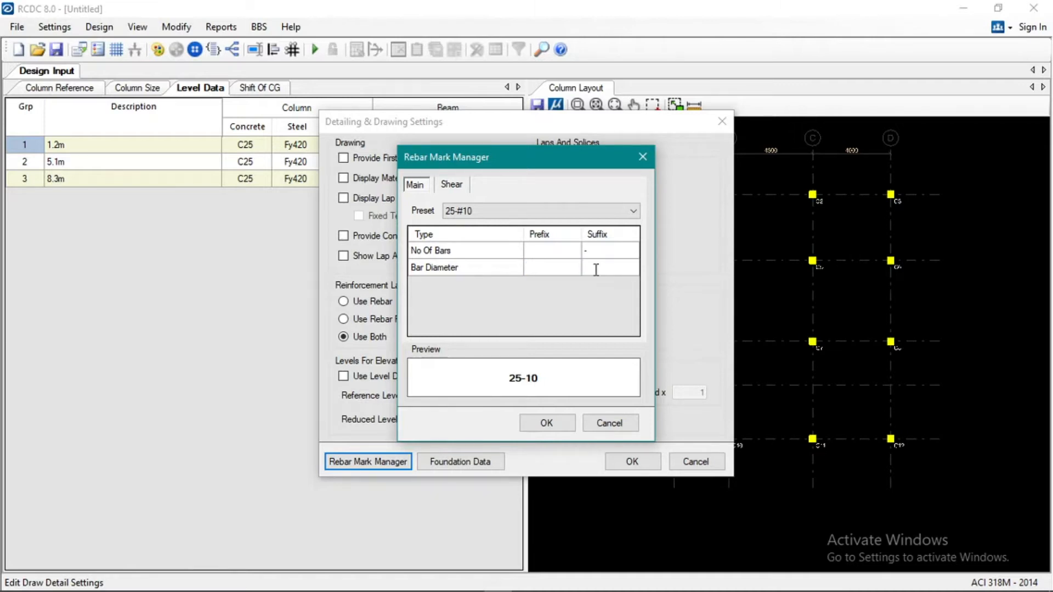
type("mm")
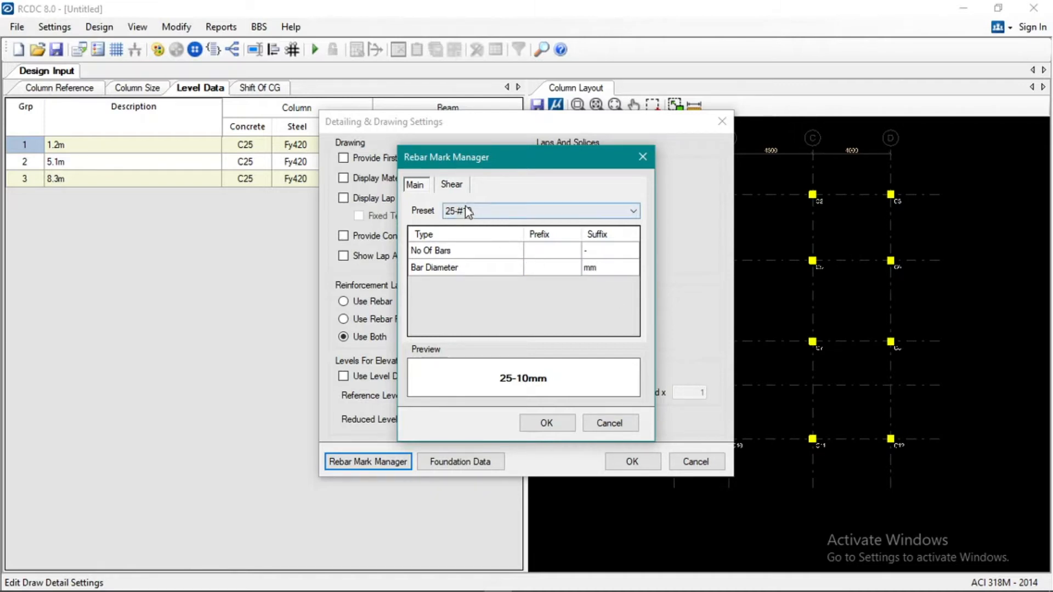
Step: Replace the # prefix of the shear rebar mark's bar diameter with an mm suffix and apply the detailing settings
left_click(452, 186)
left_click(538, 261)
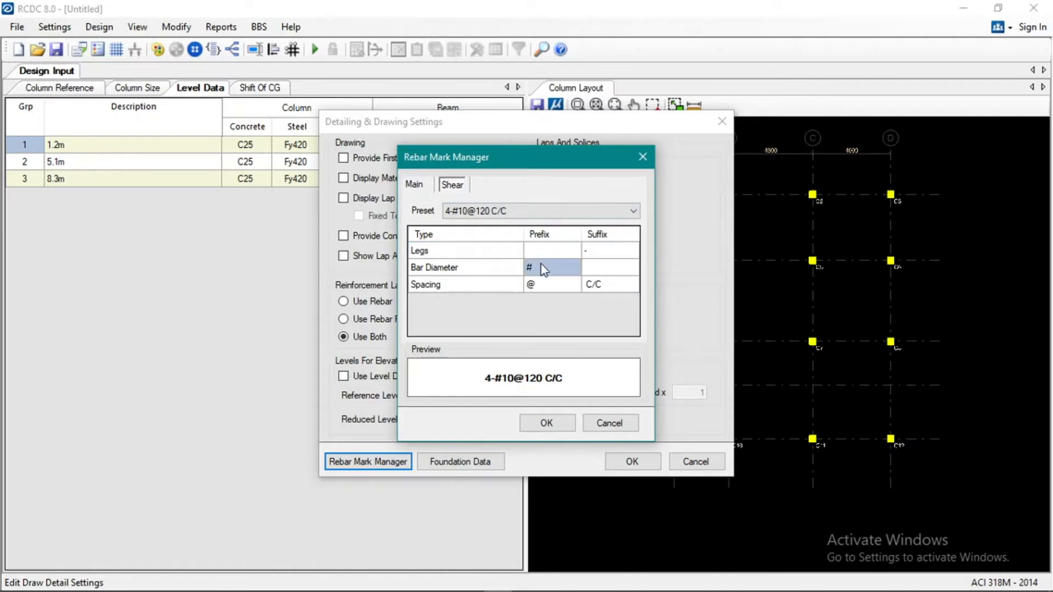
left_click(540, 263)
key("BackSpace")
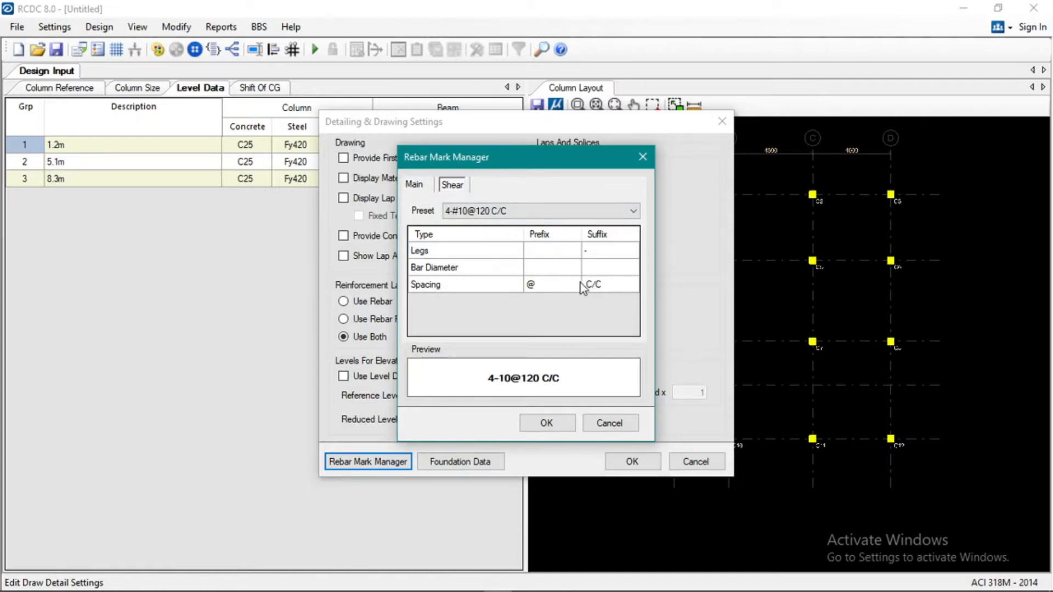
left_click(596, 268)
left_click(594, 271)
type("mm")
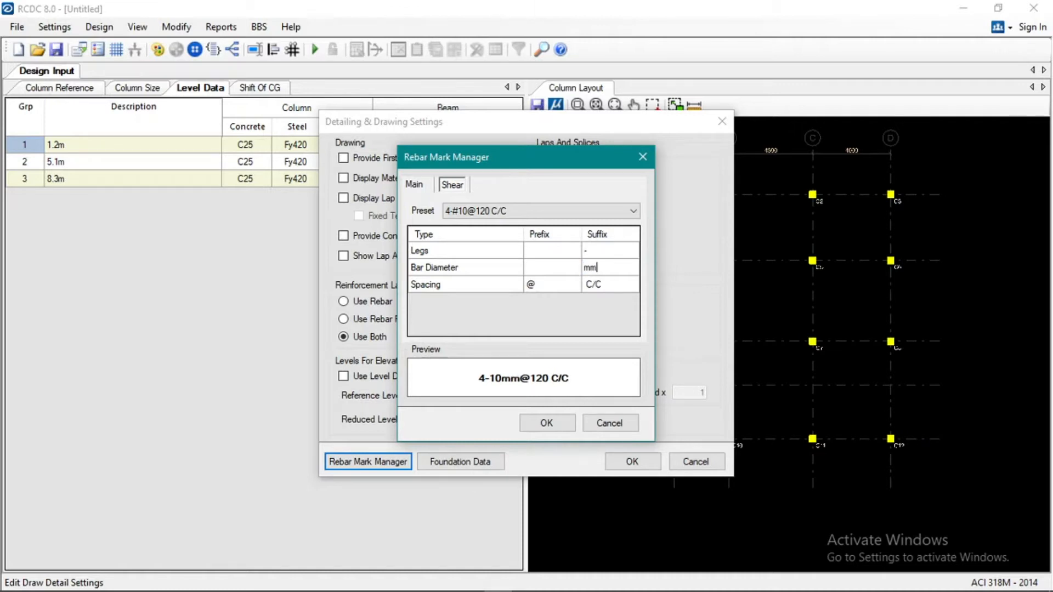
left_click(554, 422)
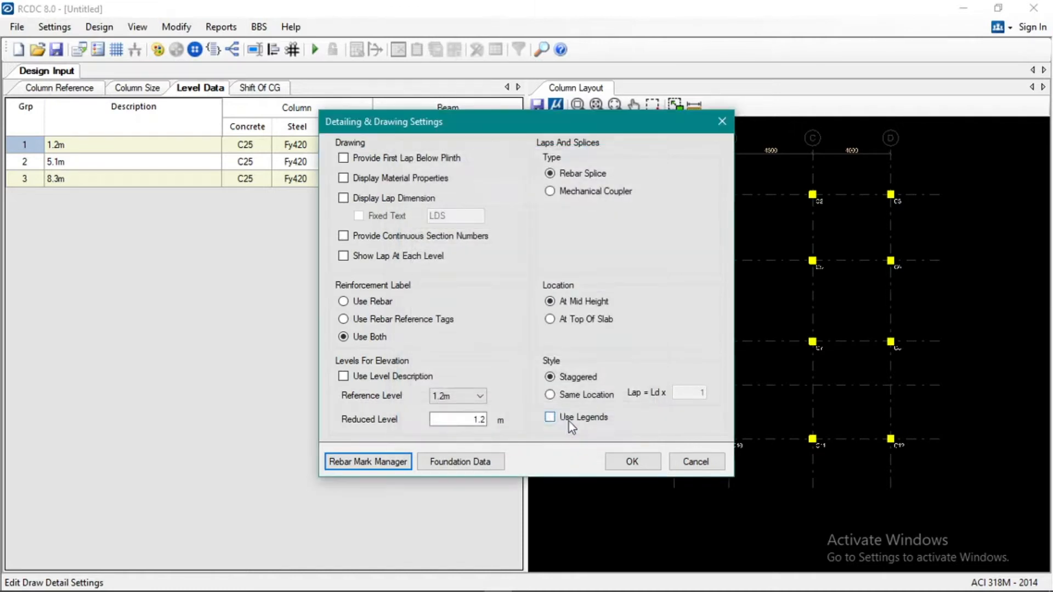
left_click(633, 464)
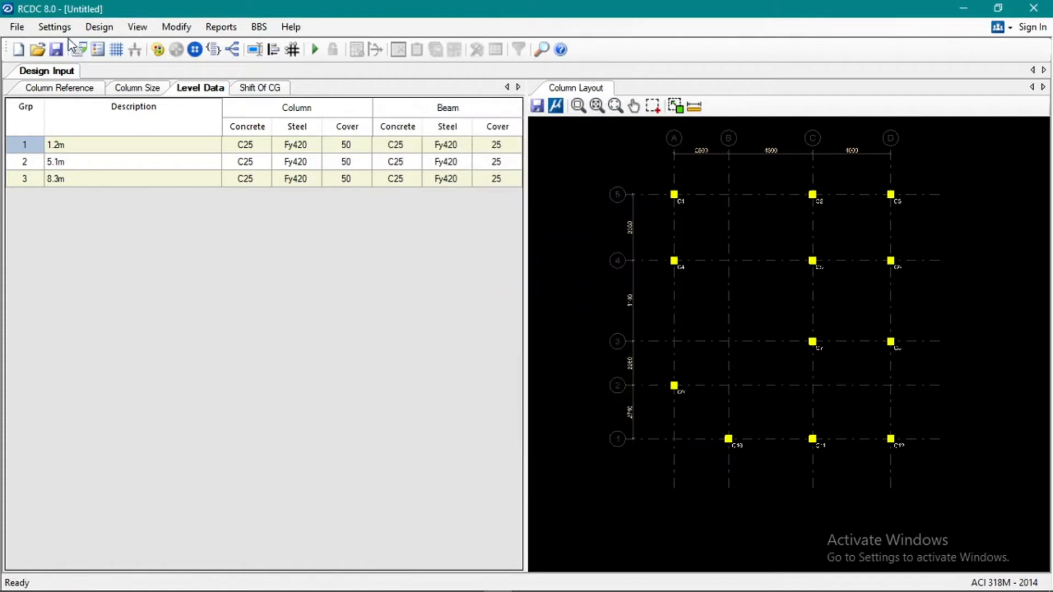
Step: Review the zone and rebar settings for the column edge length without changing them
left_click(55, 26)
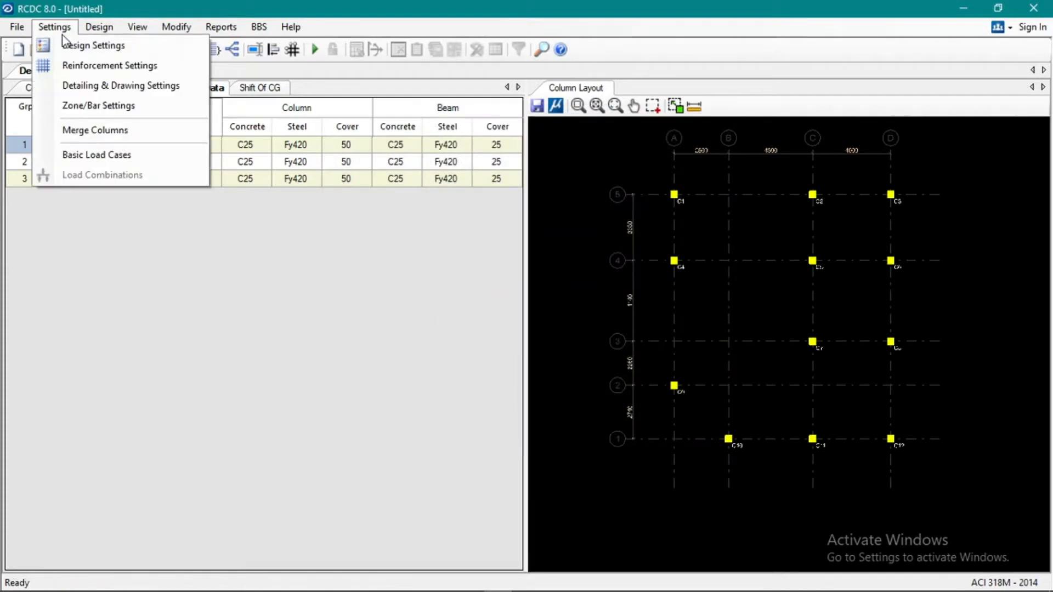
left_click(80, 110)
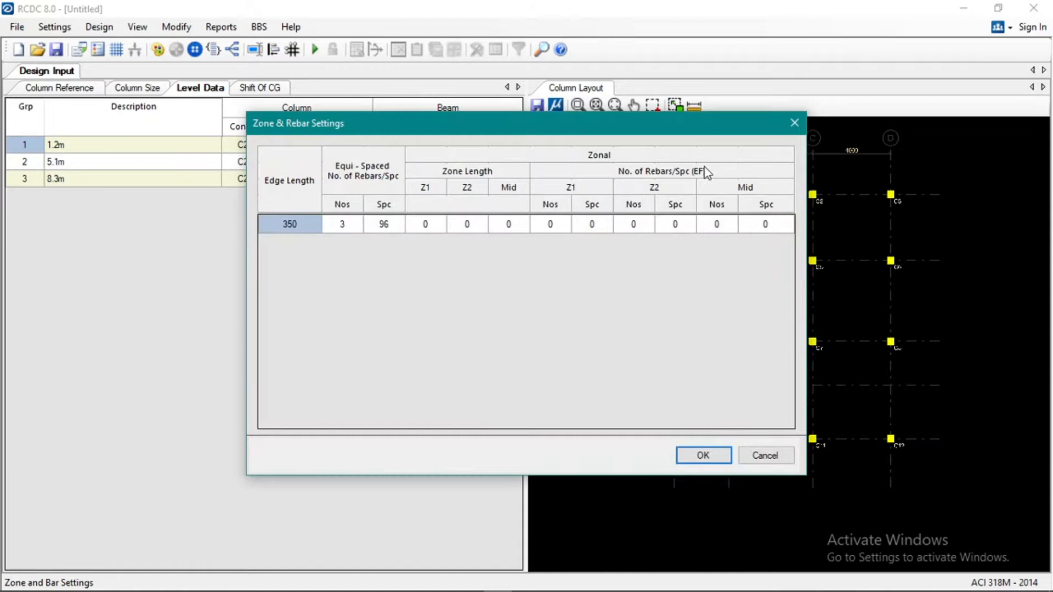
left_click(794, 123)
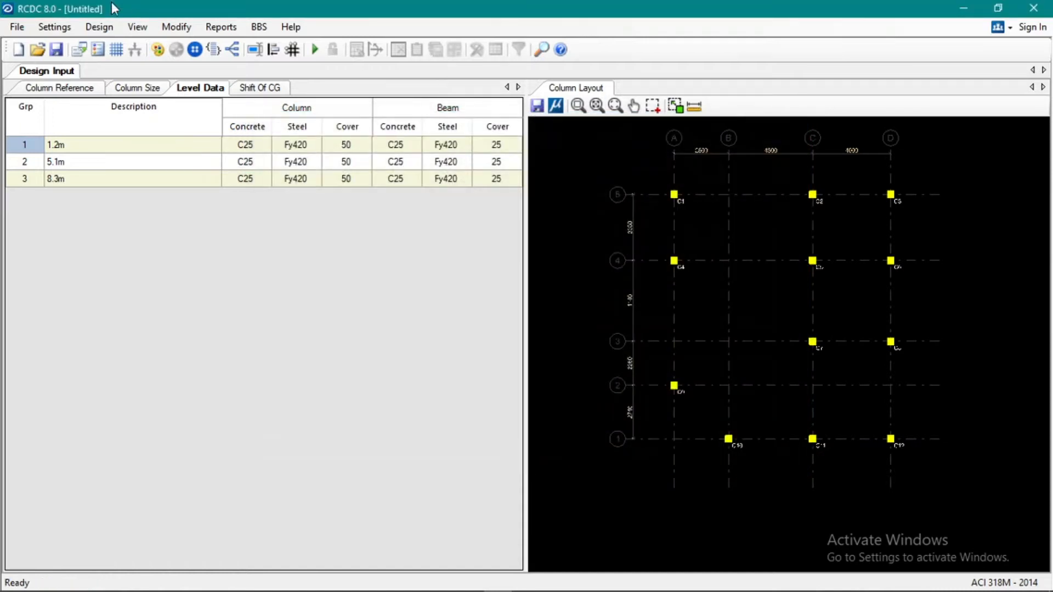
Step: In the basic load cases, assign Earthquake X to LOAD 1: EX and Earthquake Z to LOAD 2: EZ
left_click(60, 26)
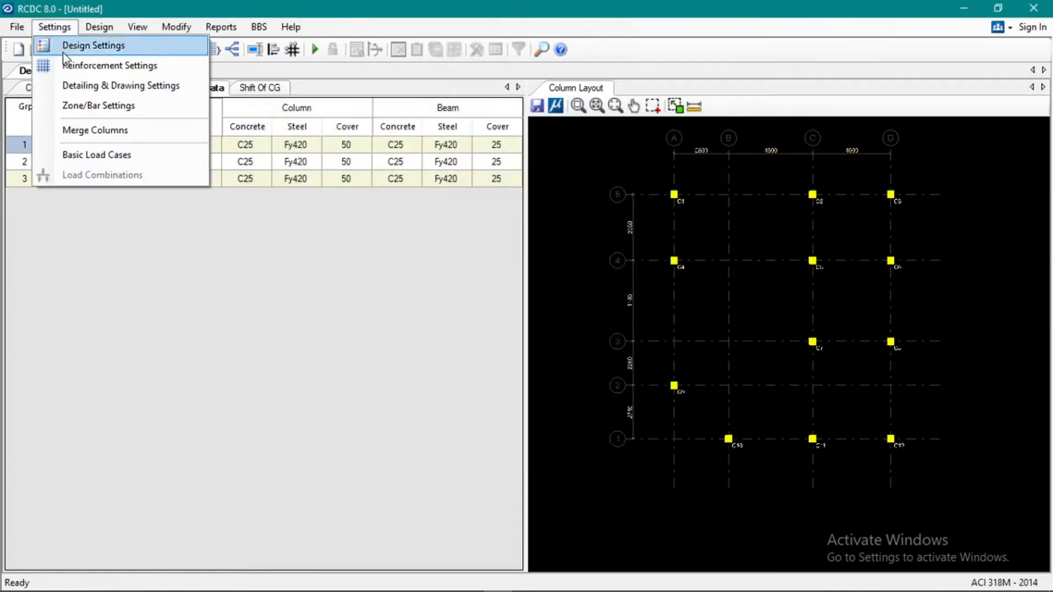
left_click(96, 157)
left_click(447, 163)
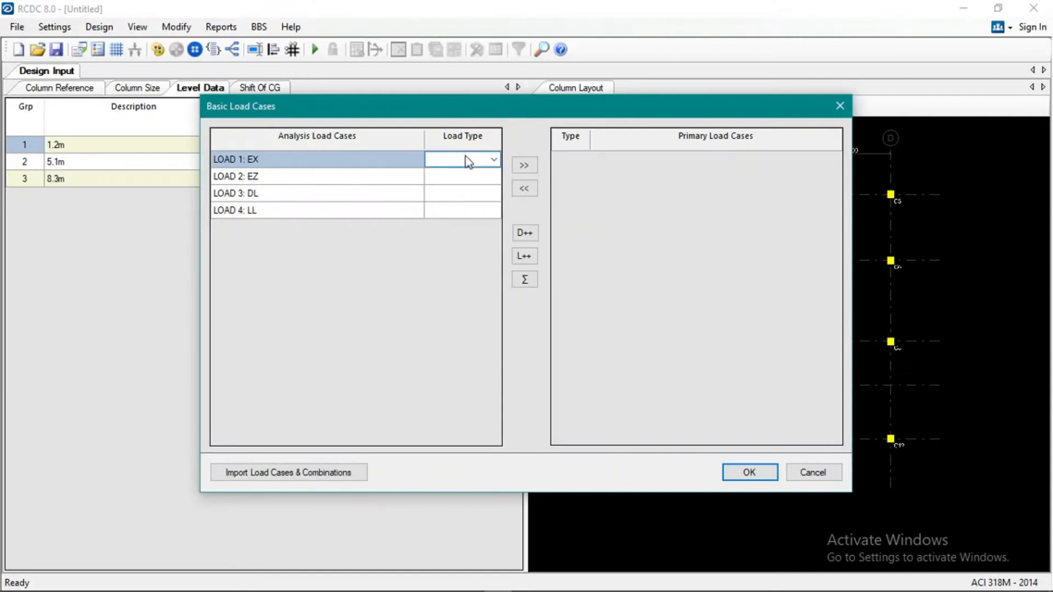
left_click(494, 159)
left_click(492, 208)
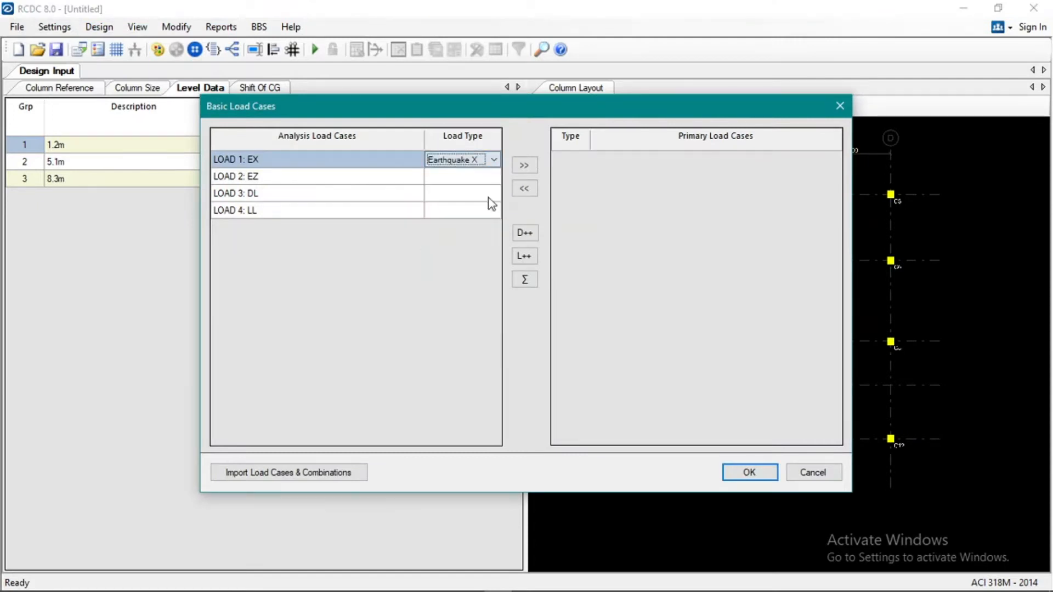
left_click(491, 179)
left_click(495, 177)
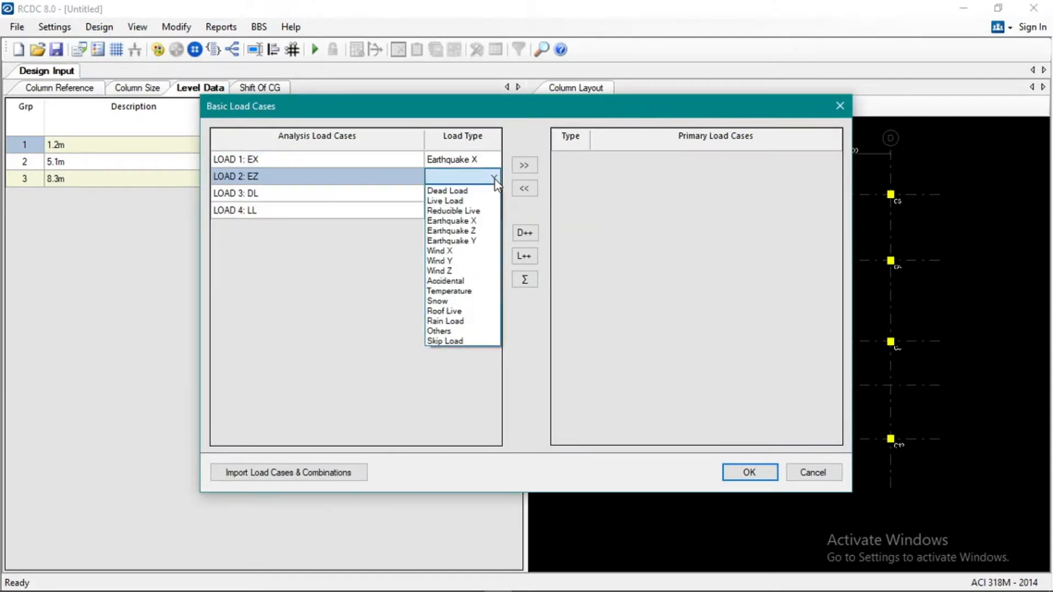
left_click(491, 230)
Step: Assign the Dead Load type to LOAD 3: DL and the Live Load type to LOAD 4: LL
left_click(466, 194)
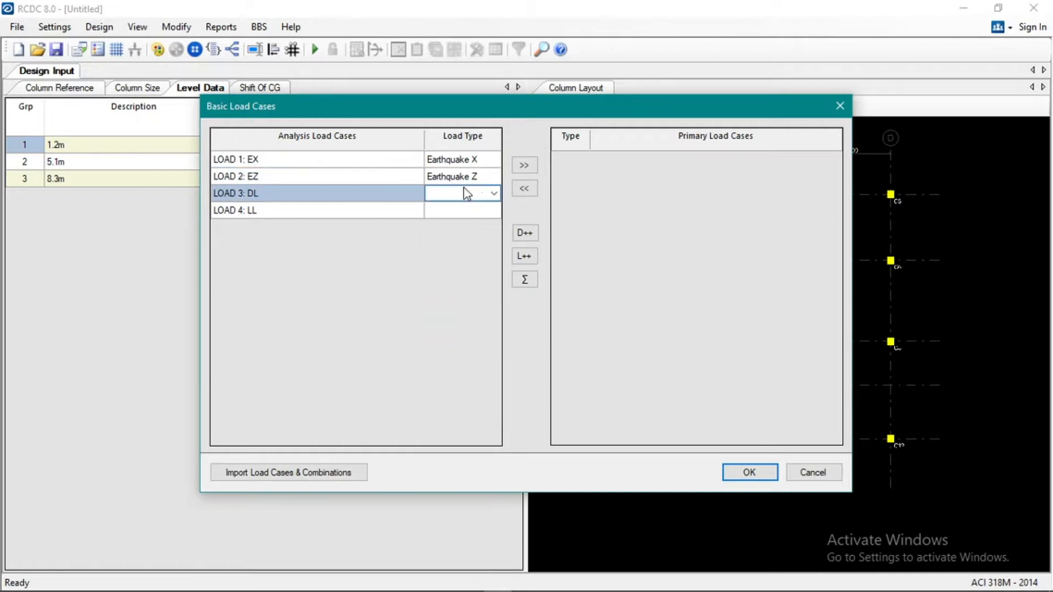
left_click(496, 196)
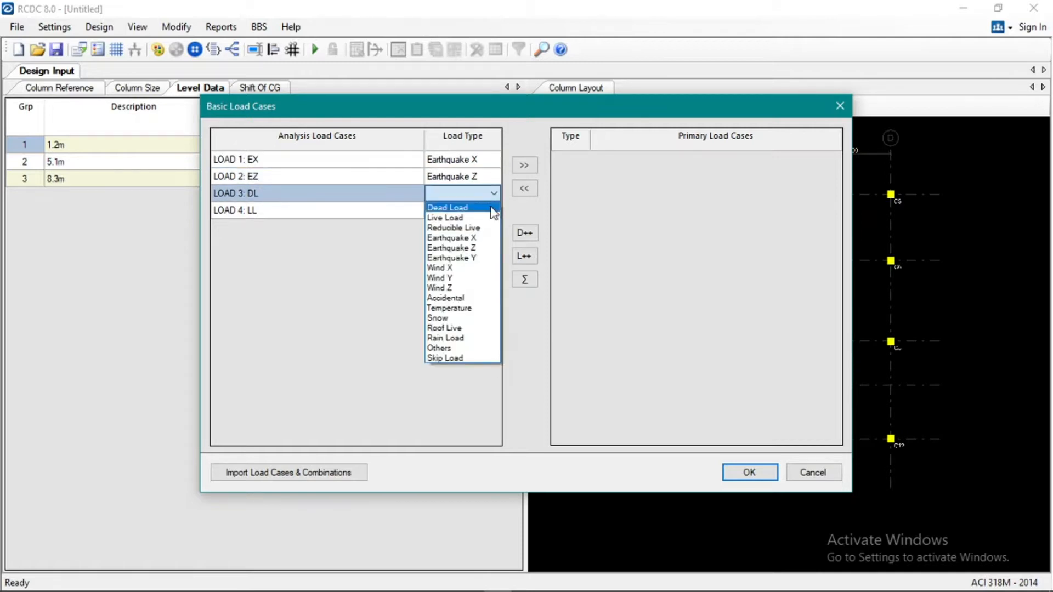
left_click(479, 208)
left_click(475, 209)
left_click(495, 211)
left_click(460, 235)
Step: Transfer all four analysis load cases to the primary load cases and apply them
left_click_drag(387, 161, 396, 212)
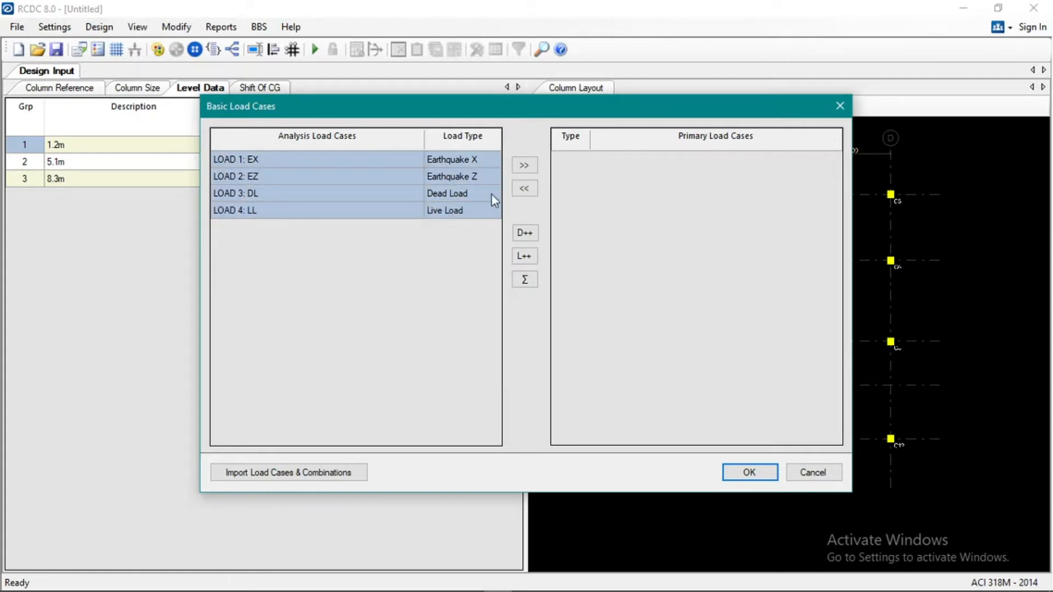
left_click(524, 165)
left_click(762, 475)
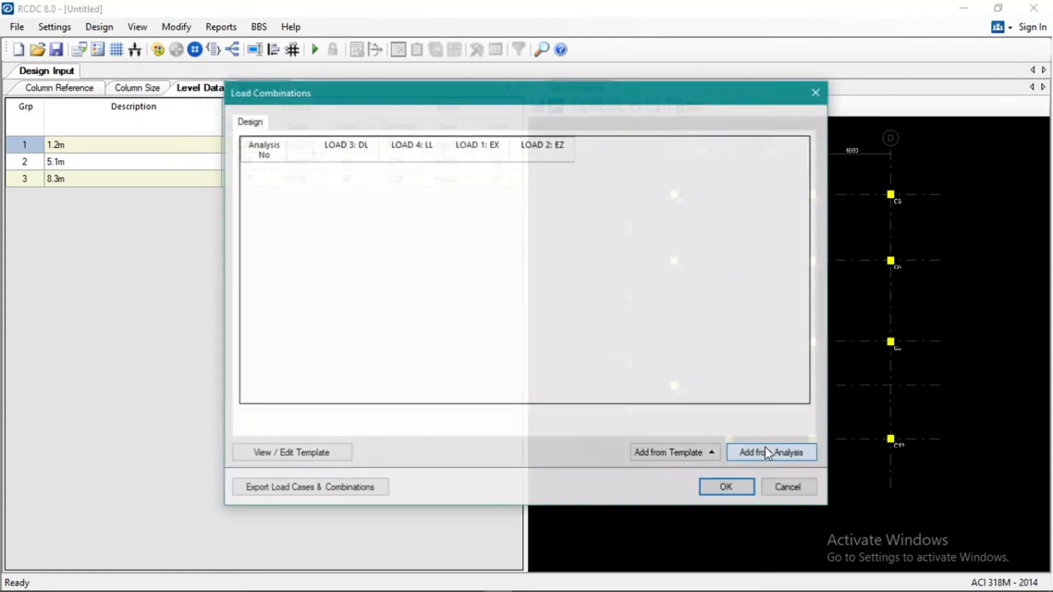
Step: Import the load combinations from the analysis, remove the duplicates, check the list and accept the combinations
left_click(775, 453)
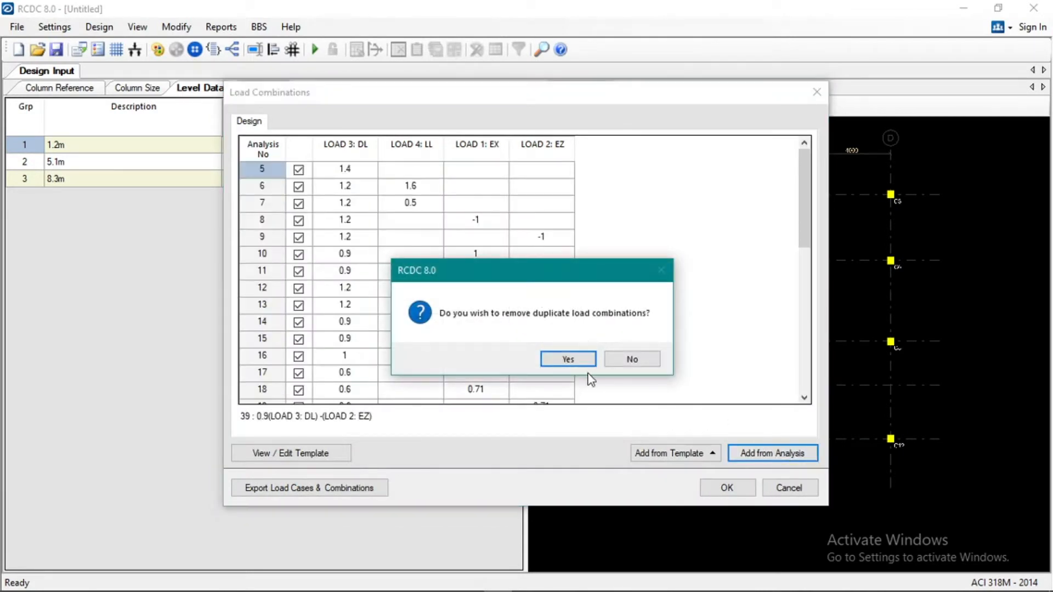
left_click(568, 360)
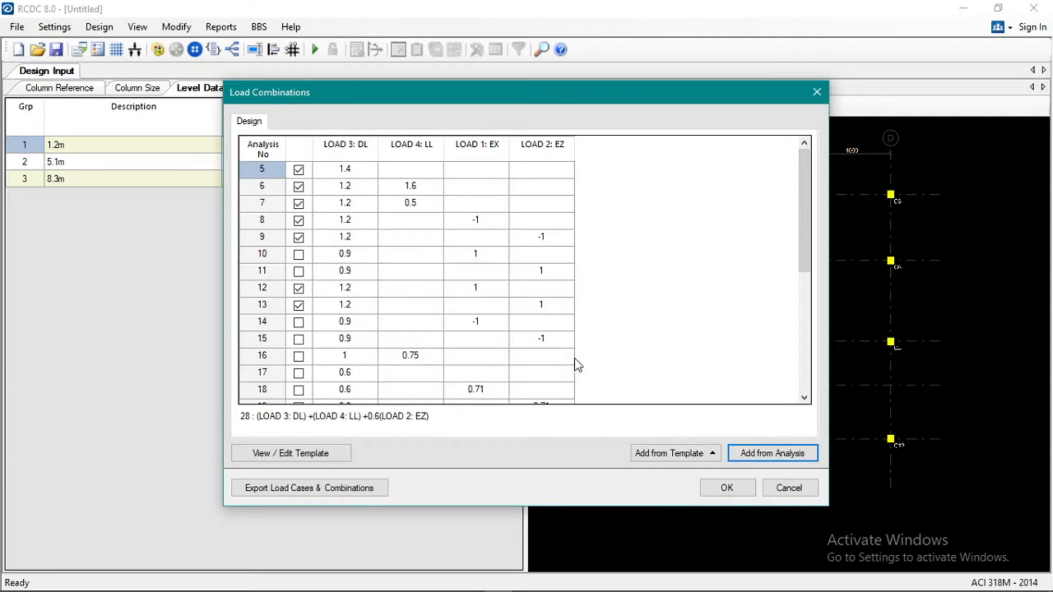
scroll(631, 275, "down", 3)
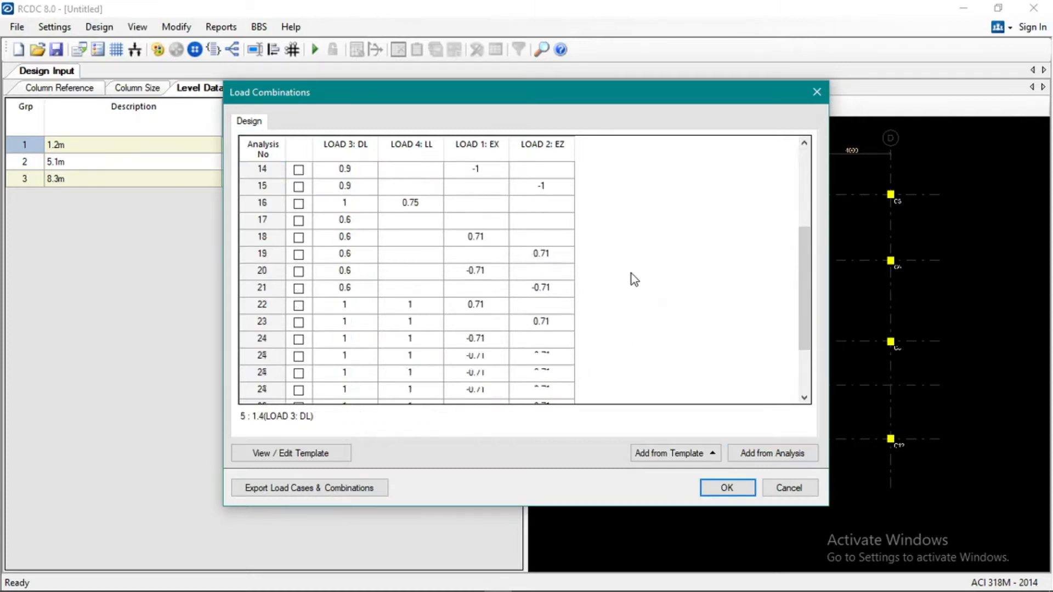
scroll(631, 274, "down", 2)
scroll(631, 274, "up", 5)
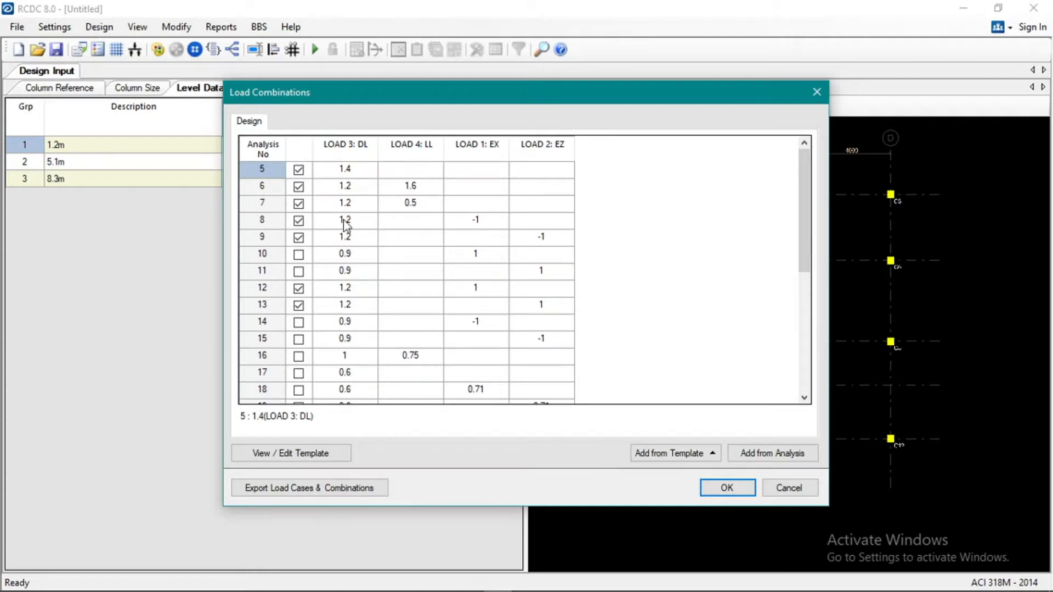
scroll(383, 269, "down", 1)
scroll(409, 296, "down", 4)
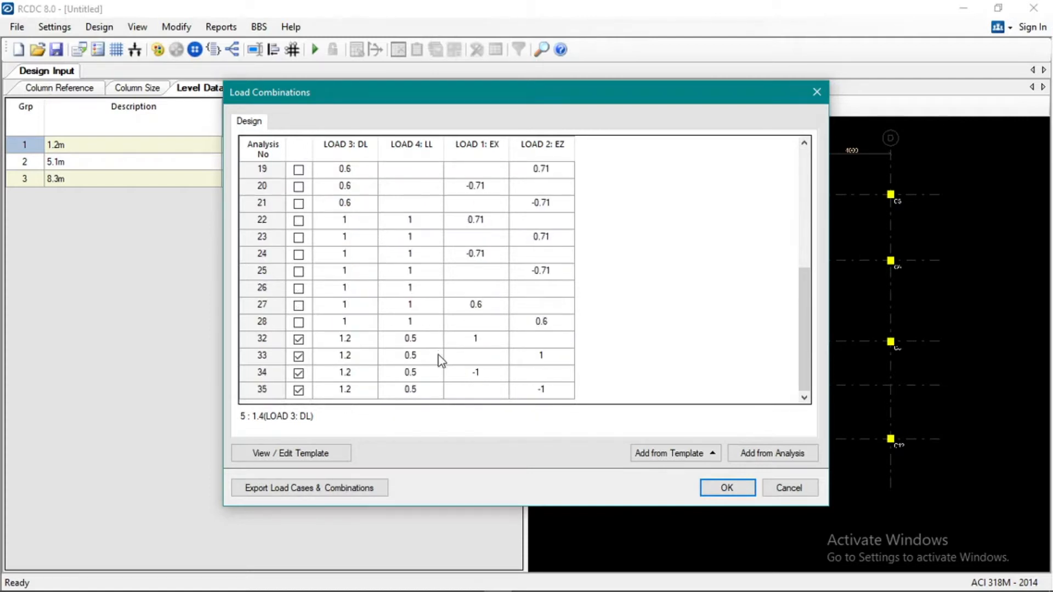
left_click(719, 487)
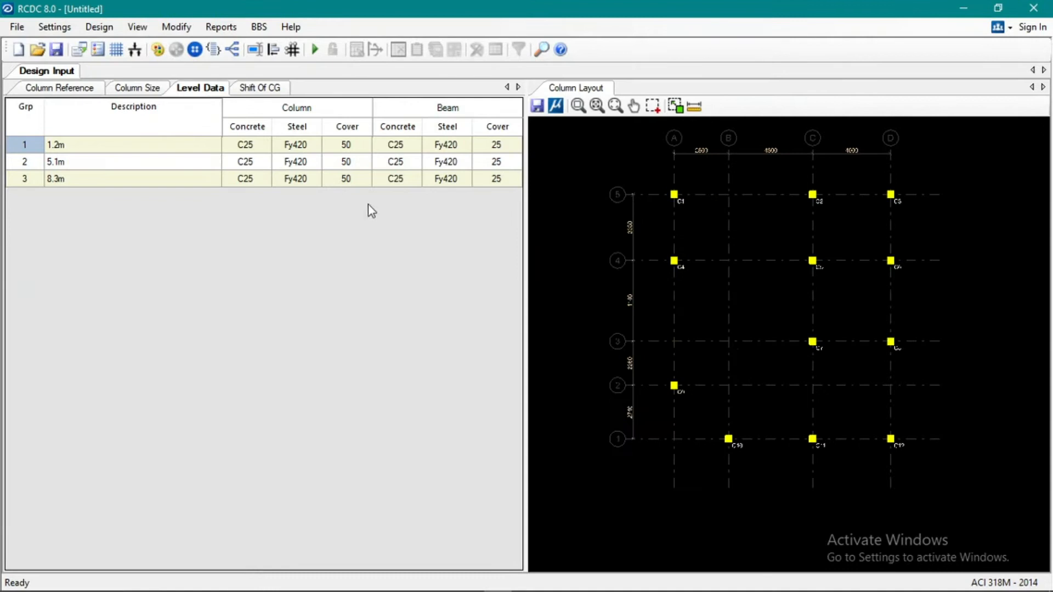
Step: Turn off Consider Beam Shear in the design settings and accept the change
left_click(265, 144)
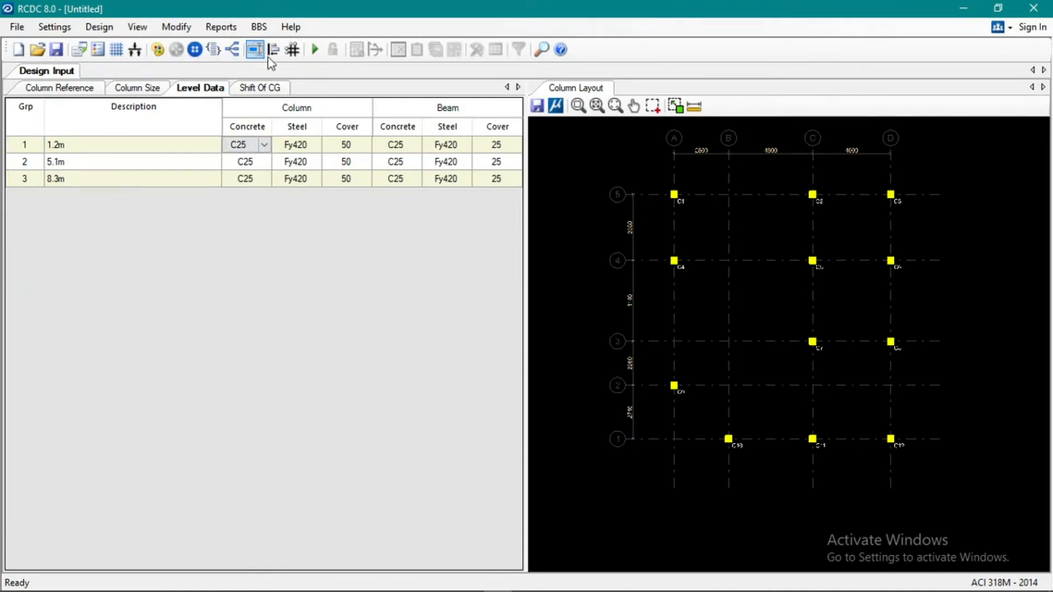
left_click(54, 26)
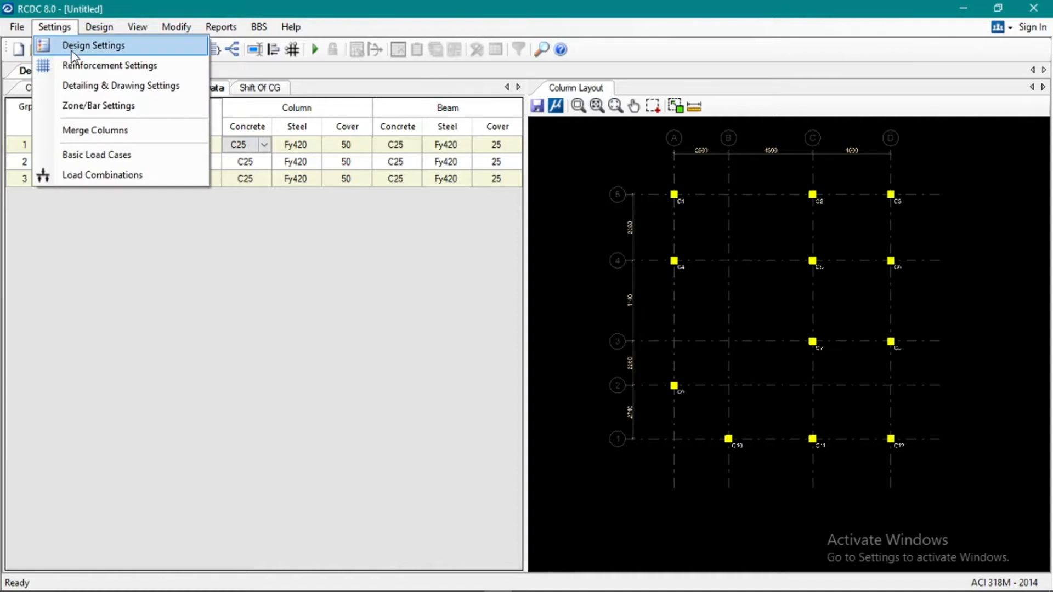
left_click(71, 47)
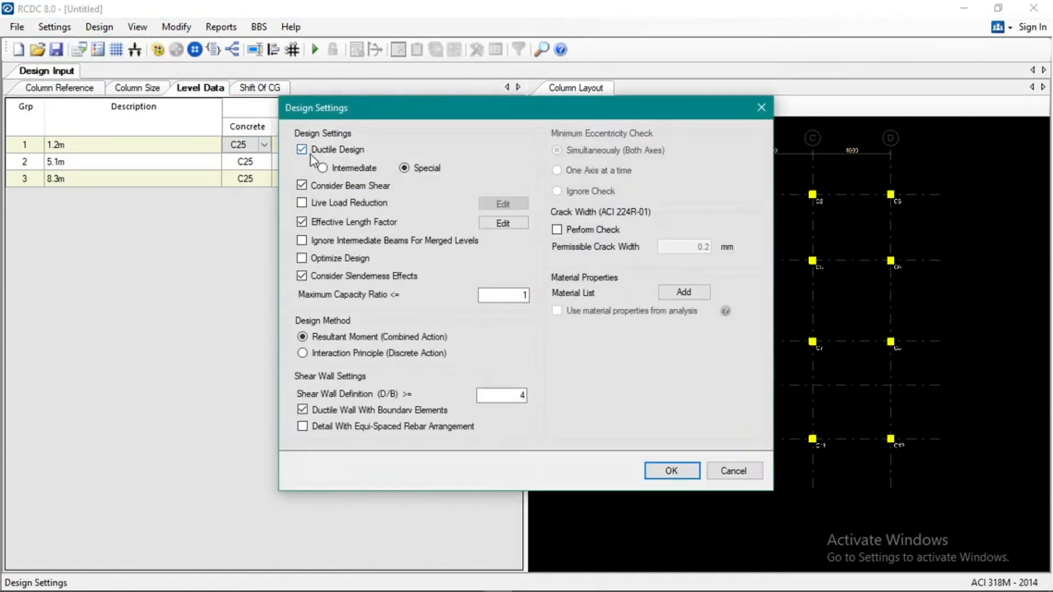
left_click(302, 186)
left_click(672, 472)
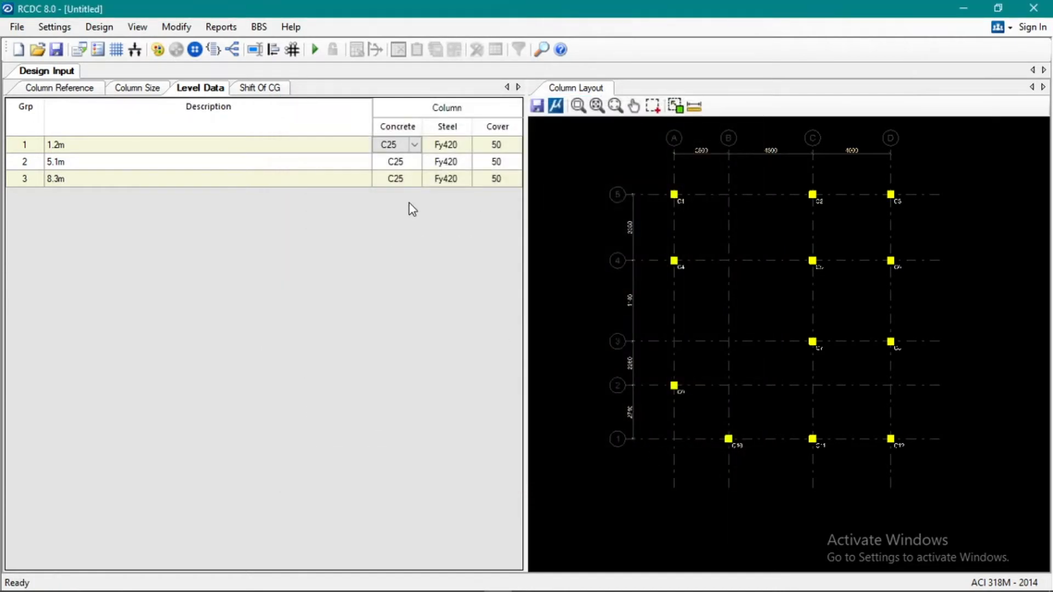
Step: Set the column concrete grade to C20 for the 1.2m, 5.1m and 8.3m levels
left_click(416, 146)
left_click(417, 160)
left_click(417, 159)
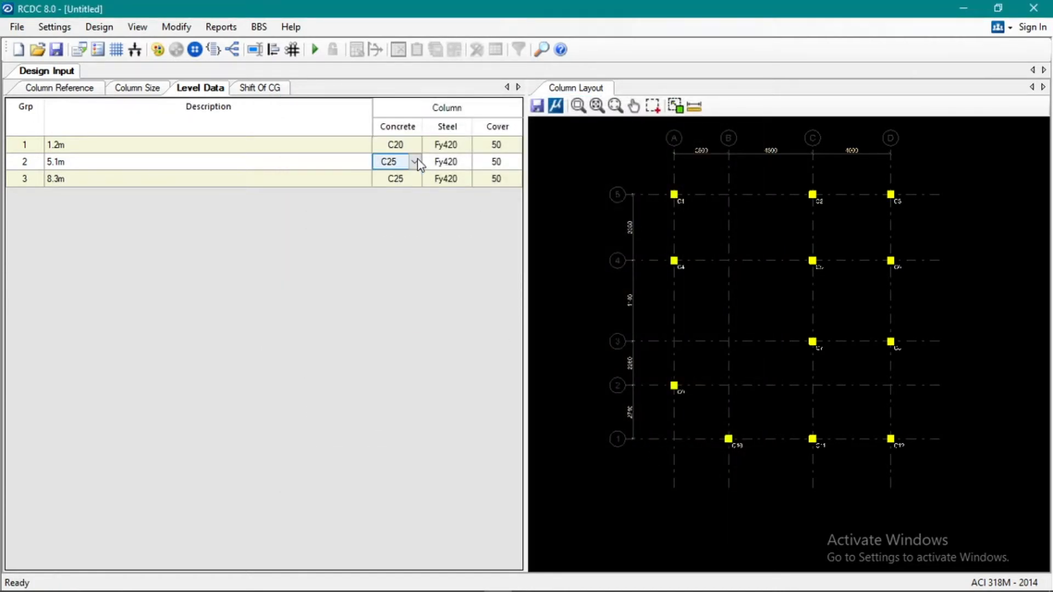
left_click(416, 162)
left_click(416, 176)
left_click(416, 179)
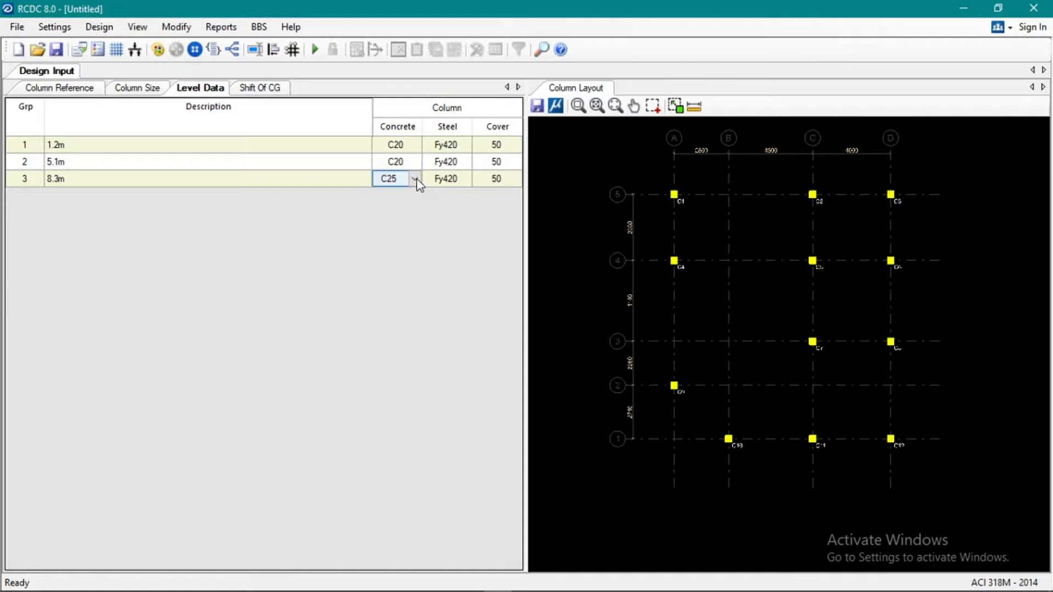
left_click(415, 179)
left_click(415, 193)
Step: Set the column steel grade to Fy410 for all three levels
left_click(456, 146)
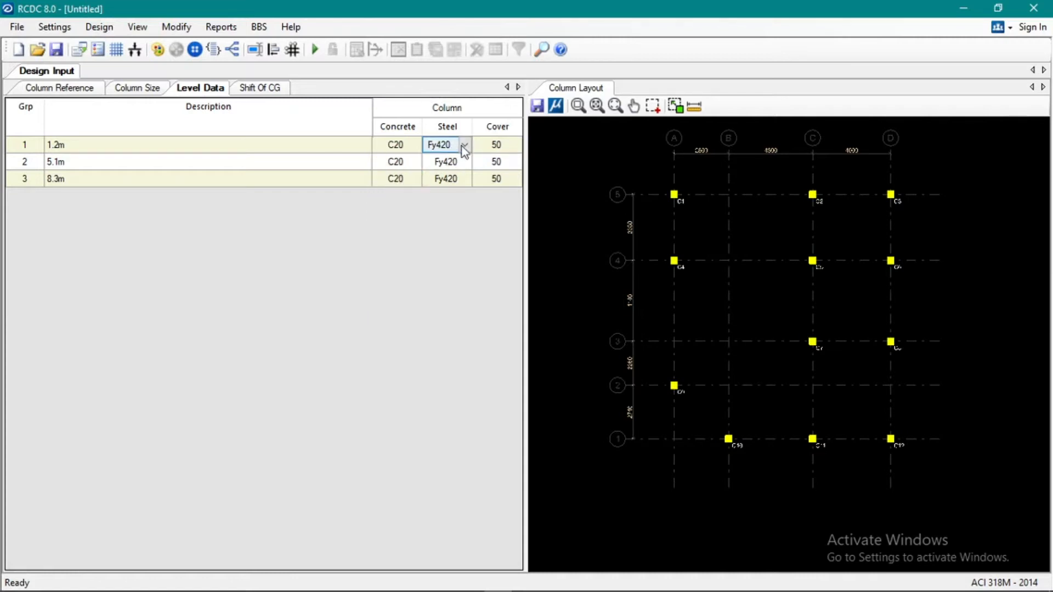
left_click(464, 146)
left_click(462, 159)
left_click(464, 145)
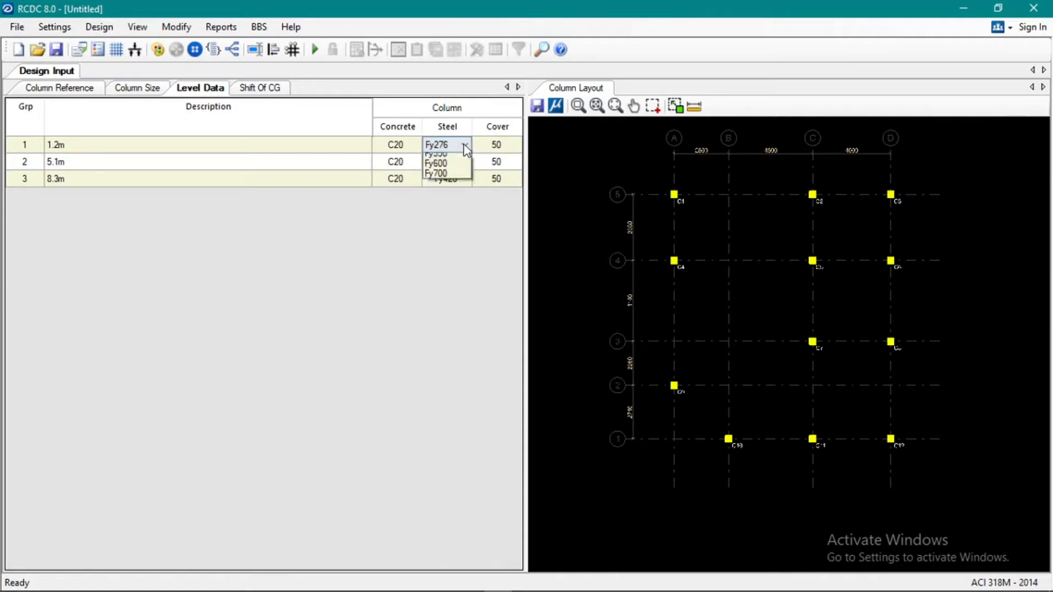
left_click(460, 169)
left_click(456, 164)
left_click(464, 162)
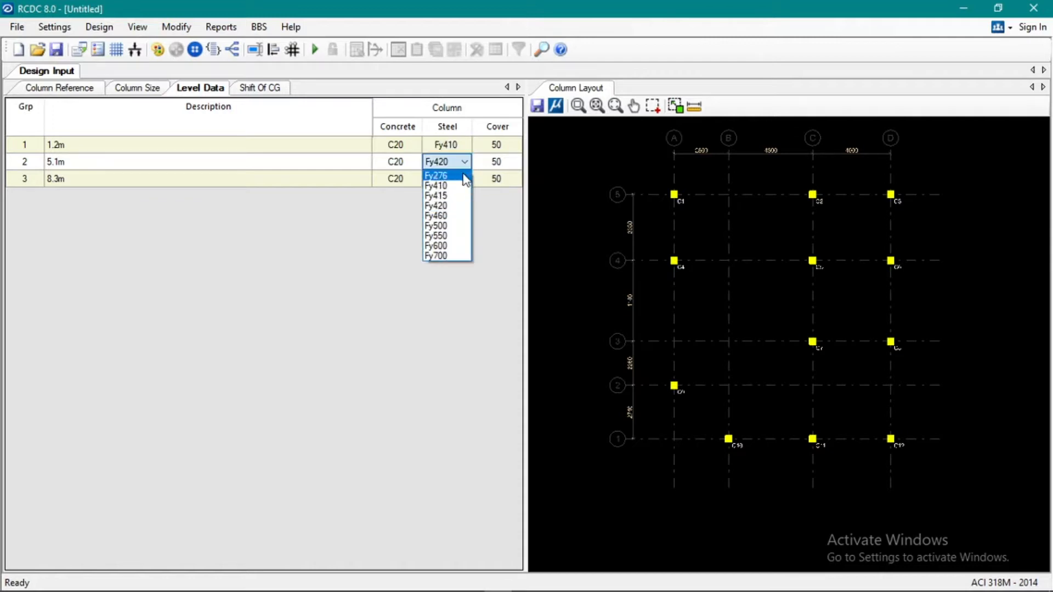
left_click(464, 186)
left_click(454, 179)
left_click(464, 179)
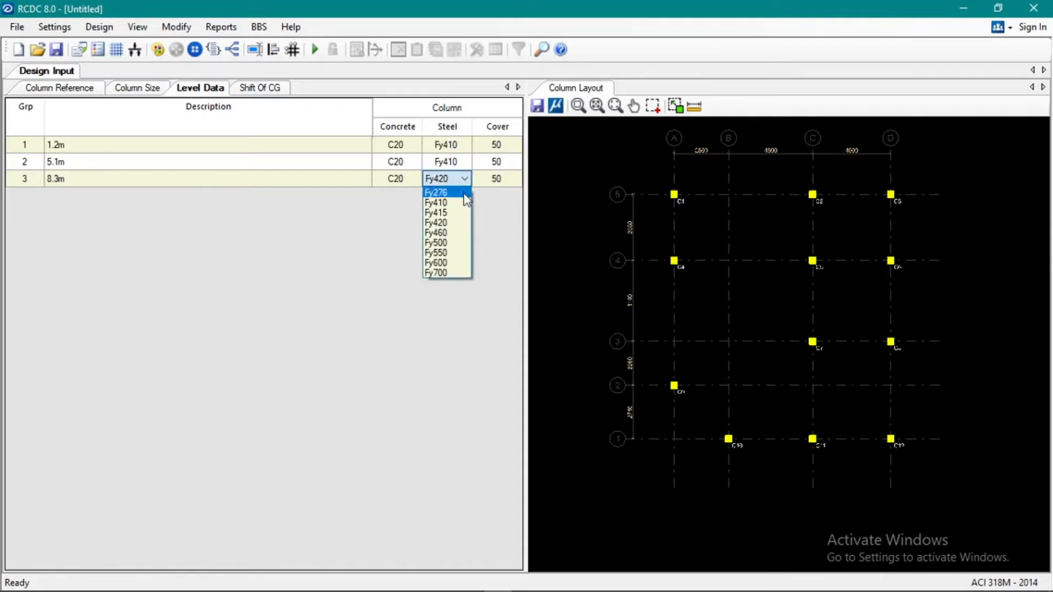
left_click(464, 203)
Step: Set the column cover to 40 for all three levels
left_click(499, 147)
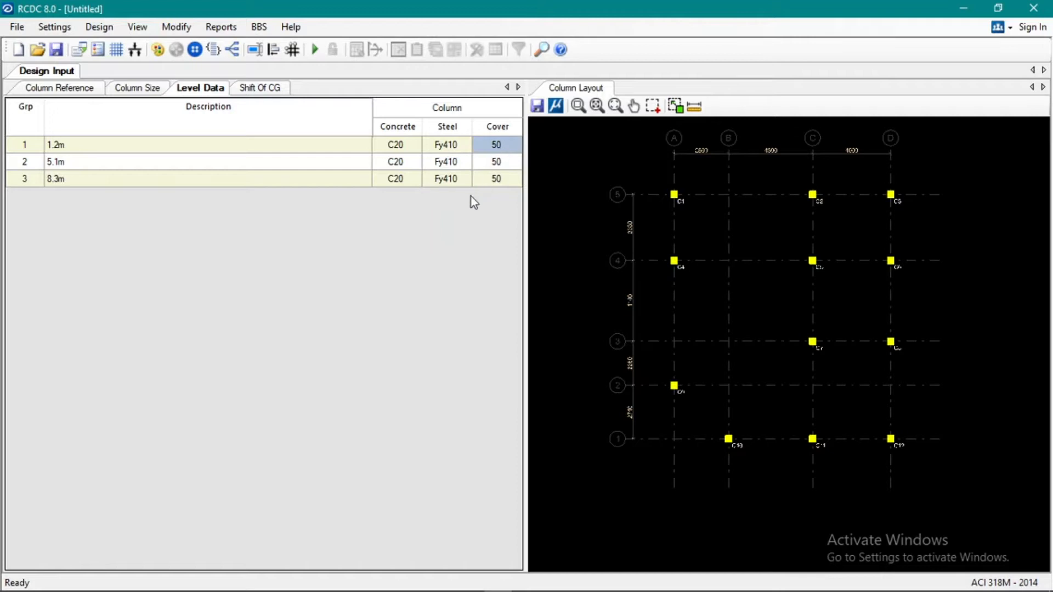
type("40")
key("Return")
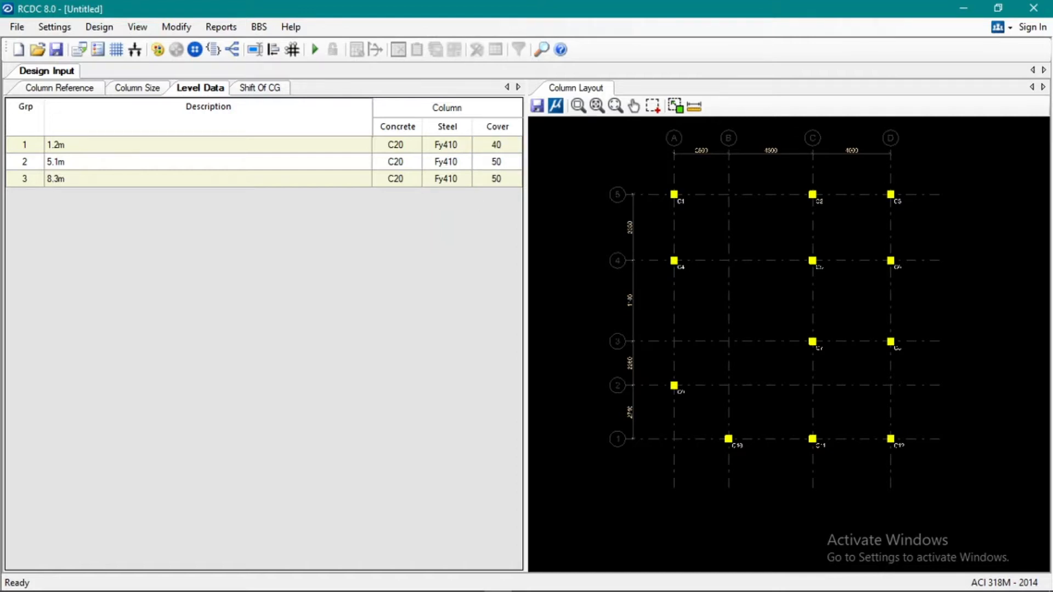
type("40")
key("Return")
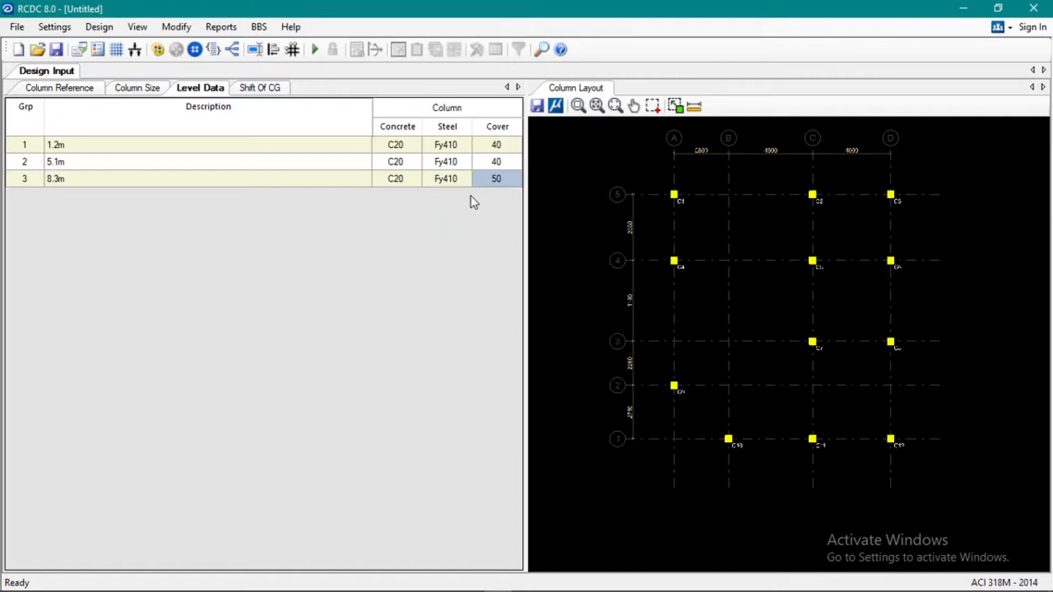
type("40")
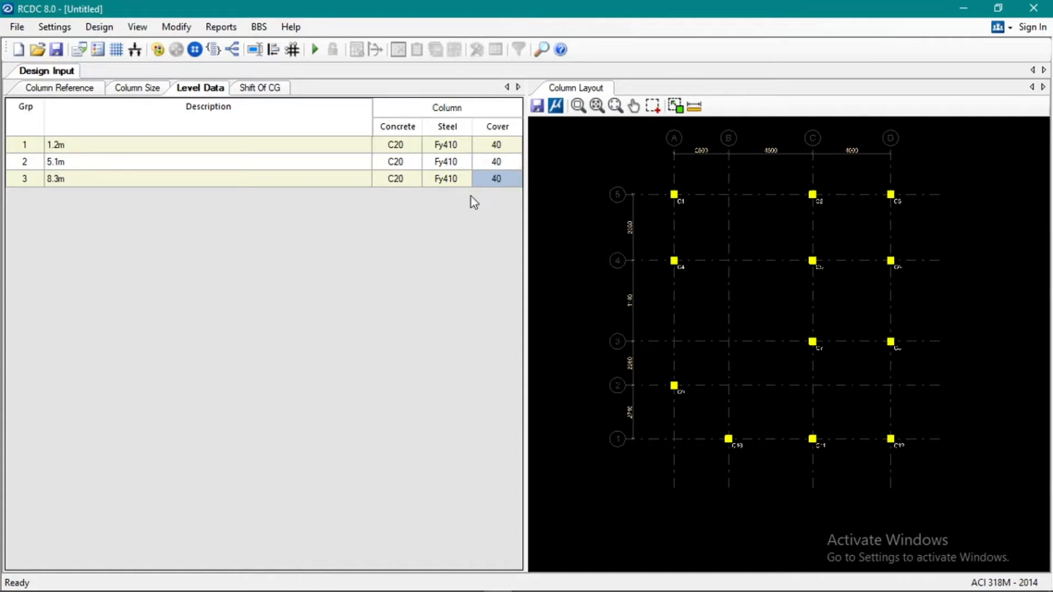
key("Return")
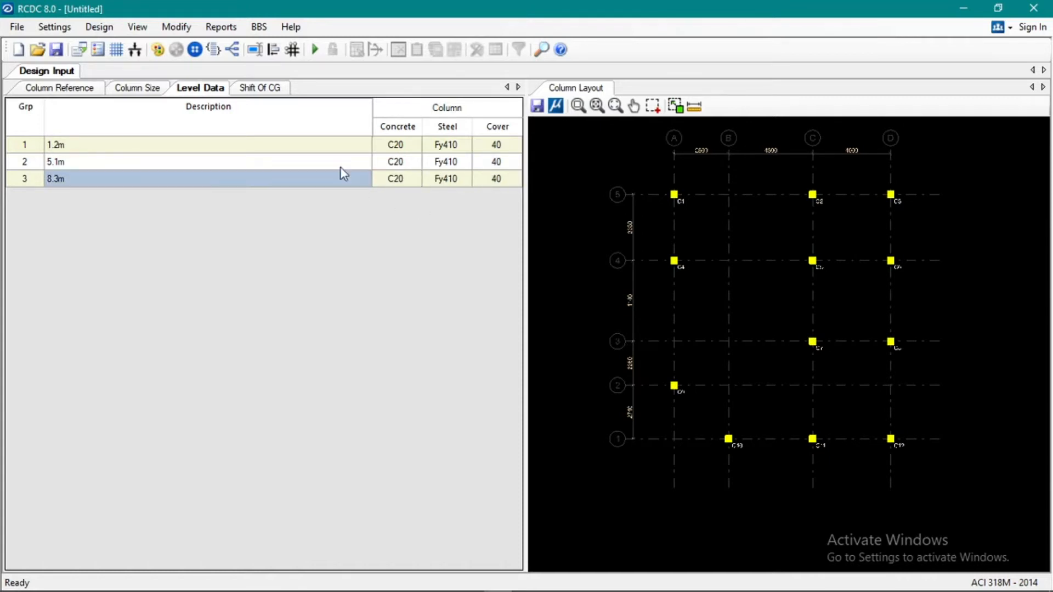
Step: Run the column design with the project saved as COL.rcdx and look through the full results table
left_click(314, 49)
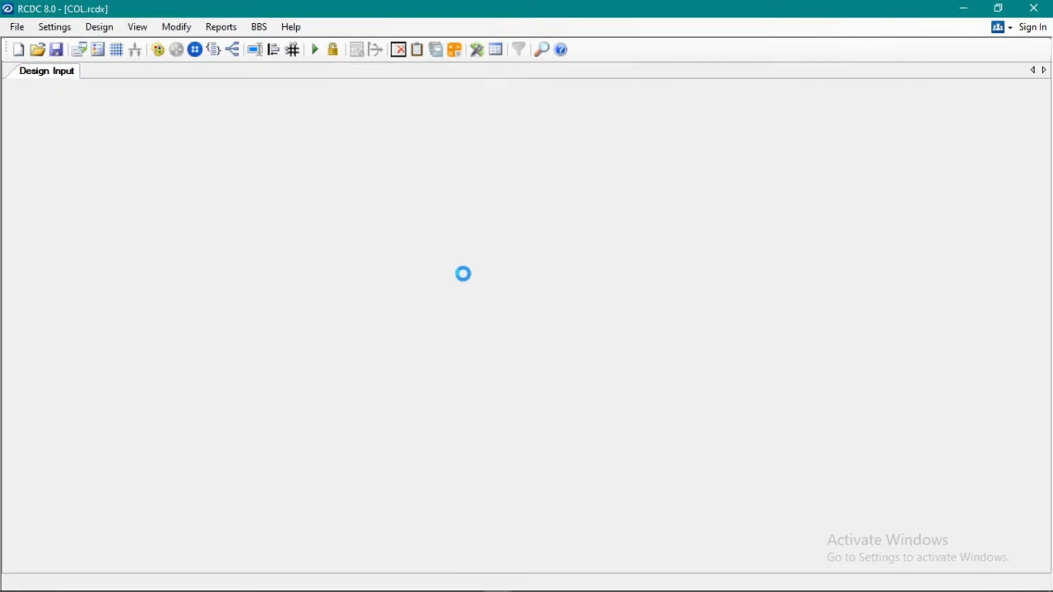
scroll(472, 318, "down", 3)
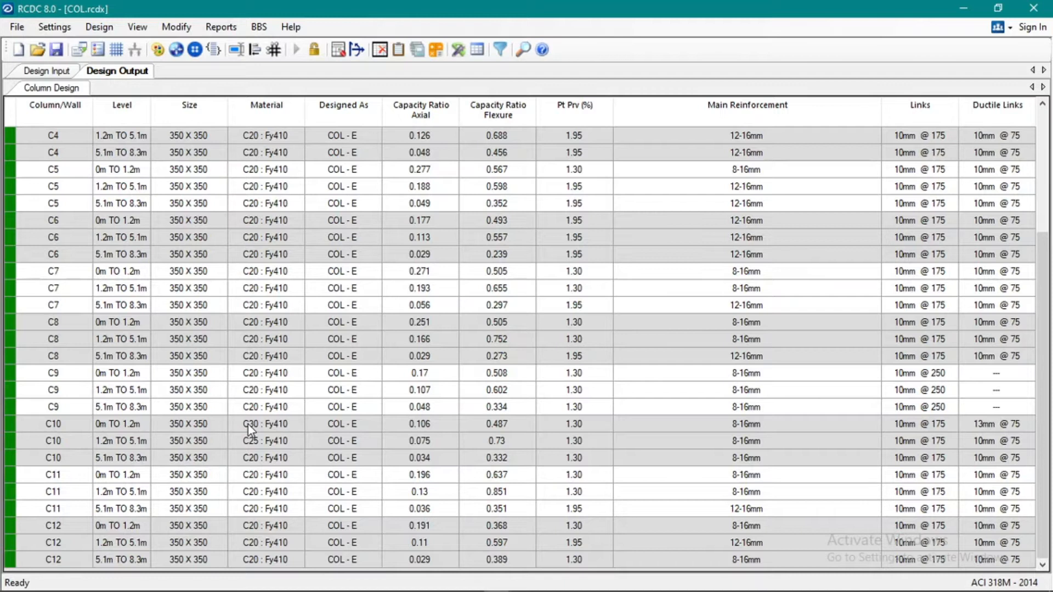
scroll(248, 423, "up", 3)
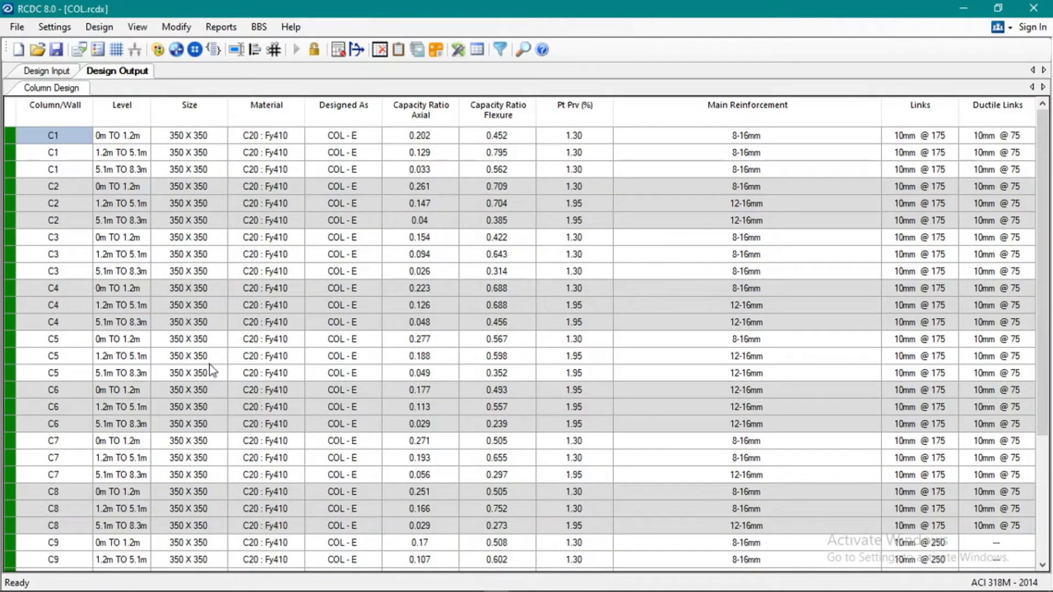
Step: Examine the level range, size, material and design type of column C1 at each level in the design output
left_click(75, 158)
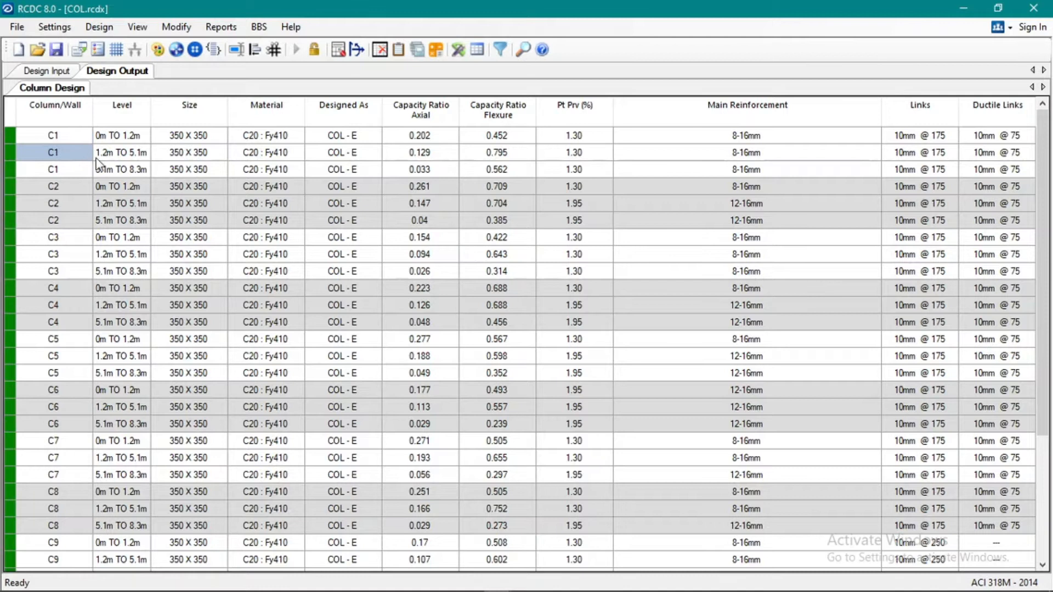
left_click(81, 175)
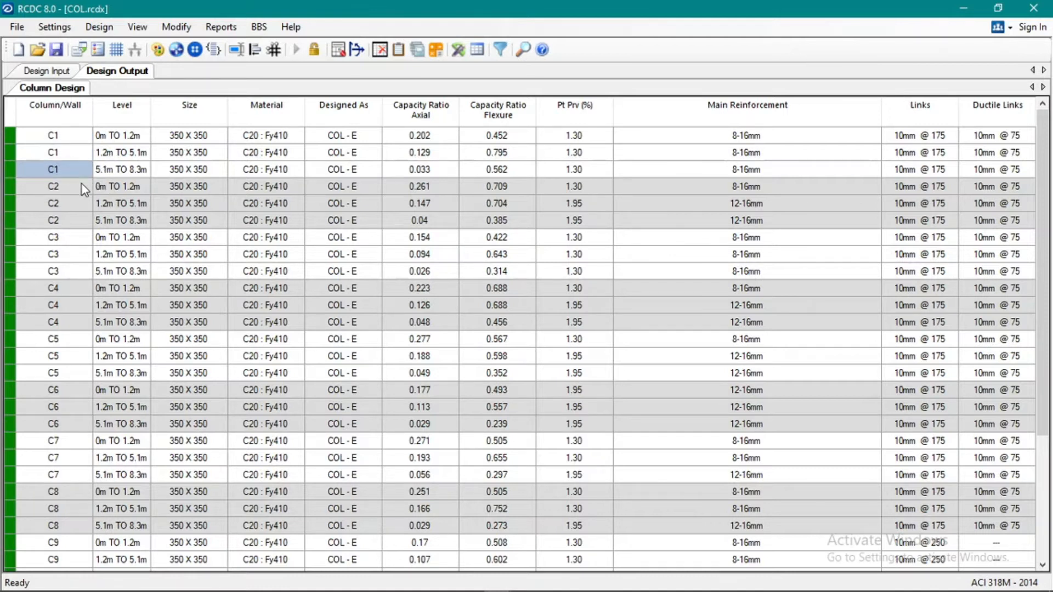
left_click(82, 185)
left_click(62, 137)
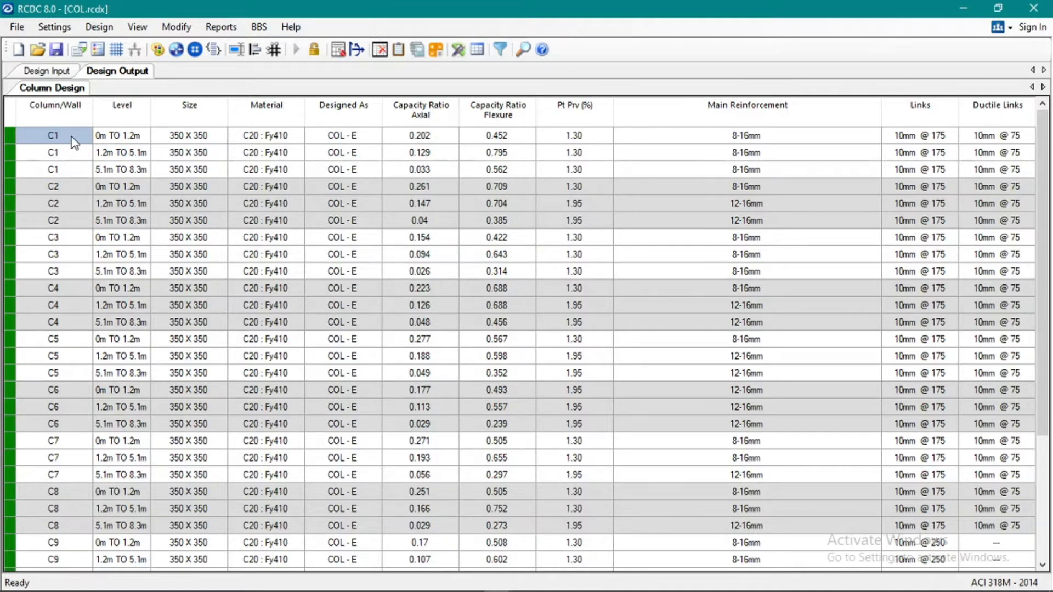
left_click_drag(74, 143, 89, 174)
left_click(137, 143)
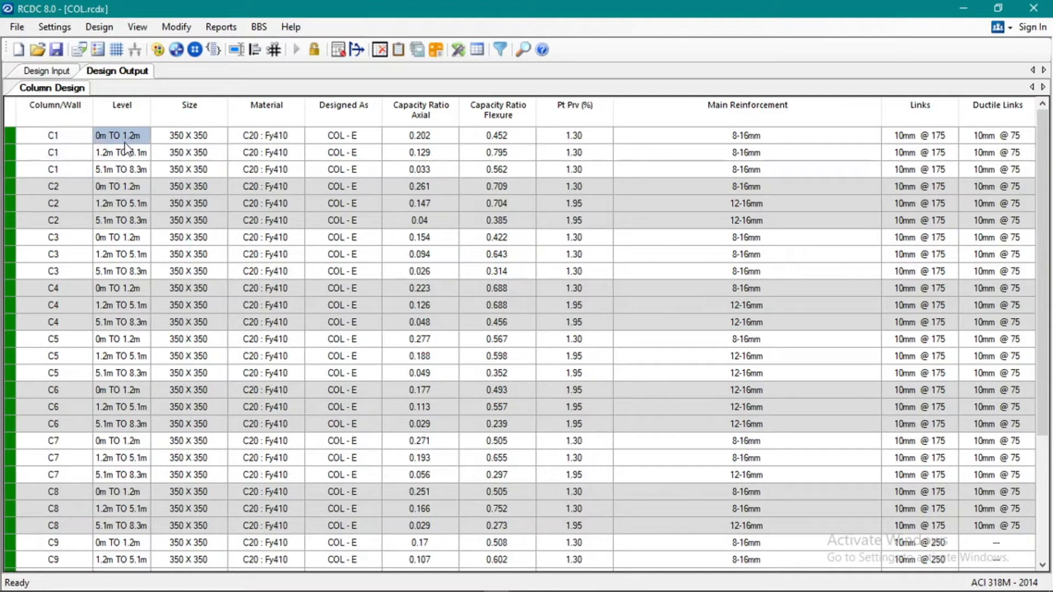
left_click(125, 152)
left_click(125, 169)
left_click(189, 140)
left_click(189, 152)
left_click(201, 183)
left_click(261, 135)
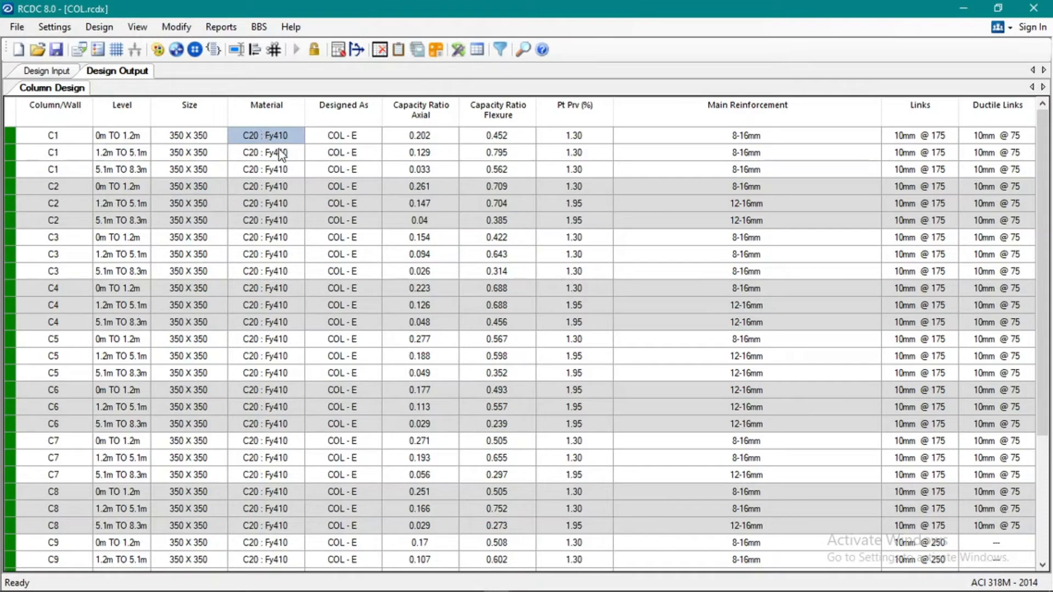
left_click(279, 153)
left_click(279, 170)
left_click(348, 139)
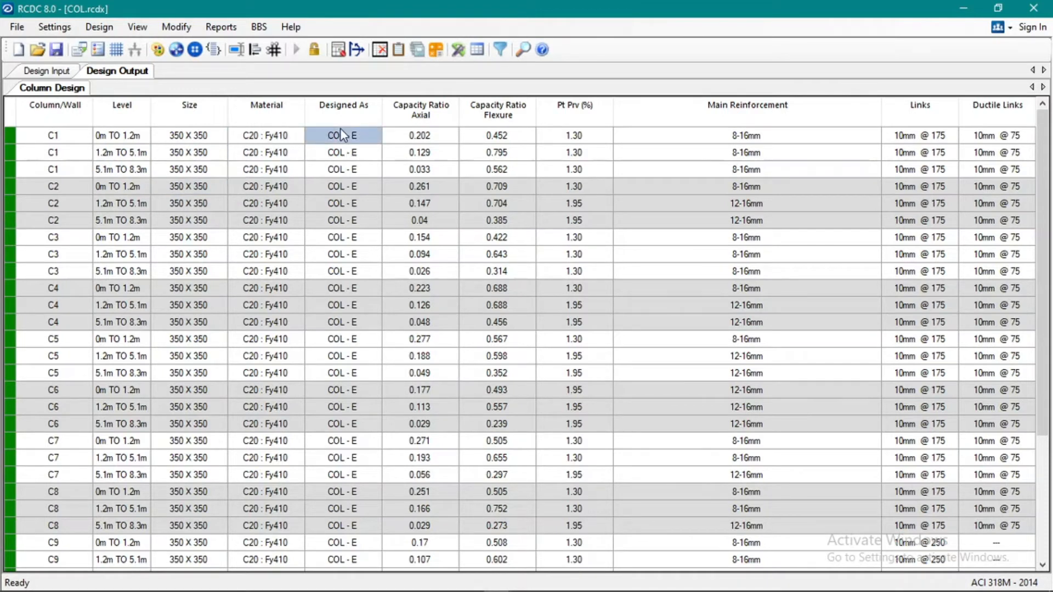
Step: Examine column C1's axial and flexural capacity ratios, steel percentage, main reinforcement, links and ductile links
left_click(424, 140)
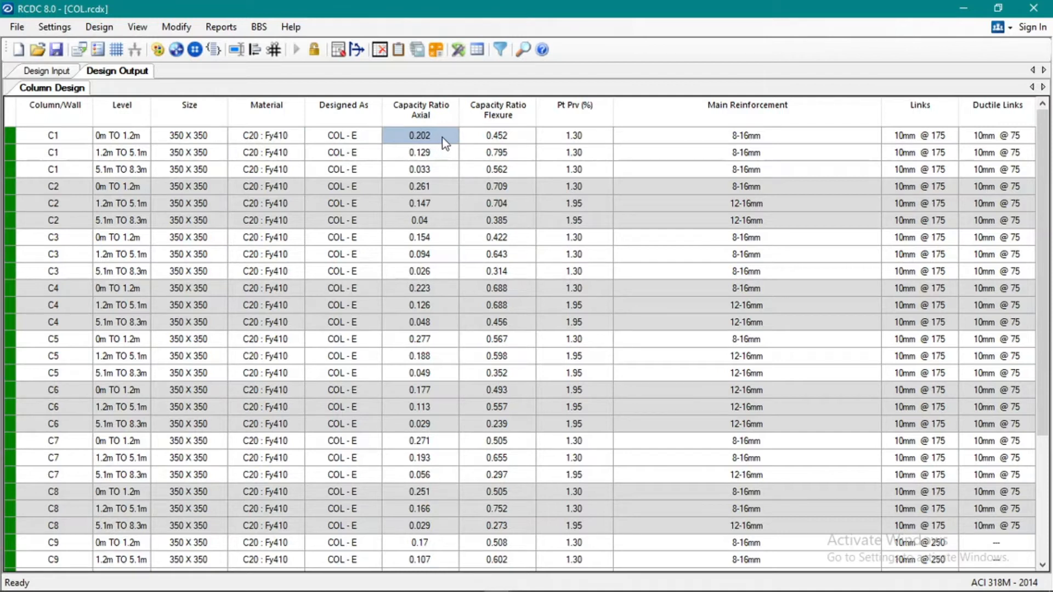
left_click(429, 152)
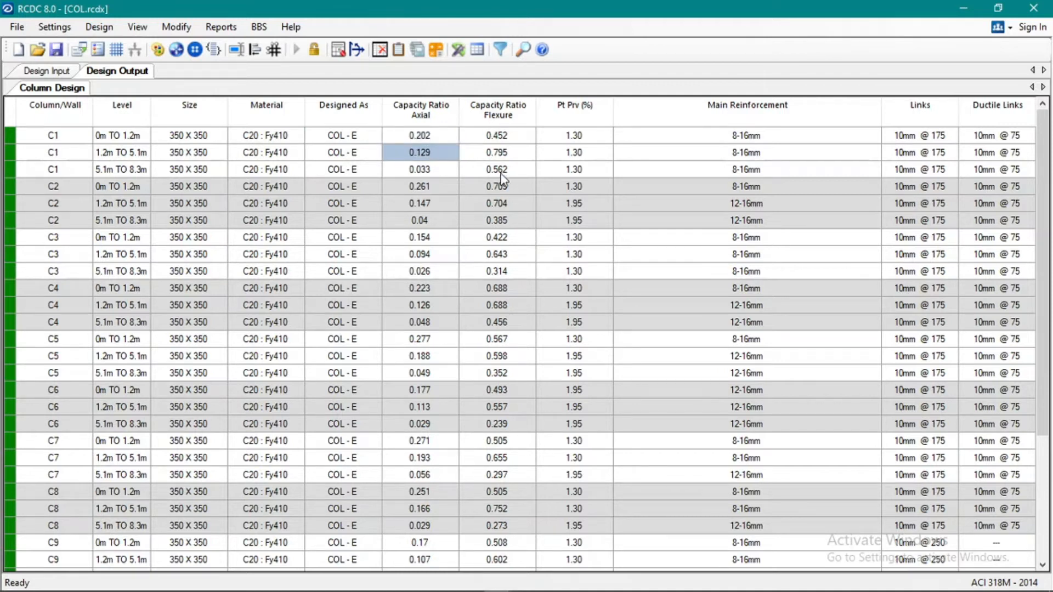
left_click(500, 155)
left_click(564, 159)
left_click(704, 156)
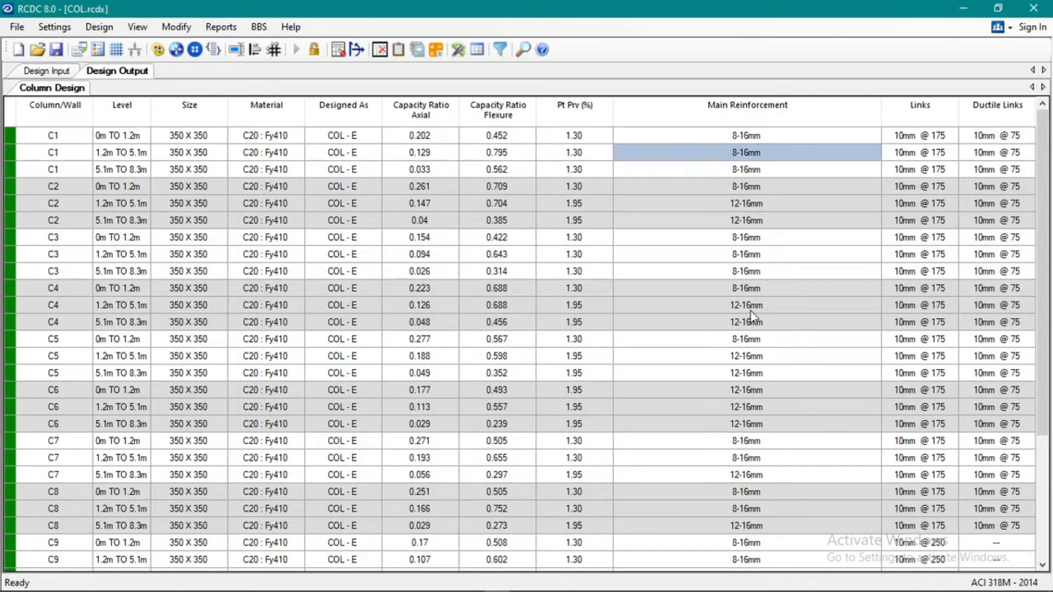
left_click(939, 136)
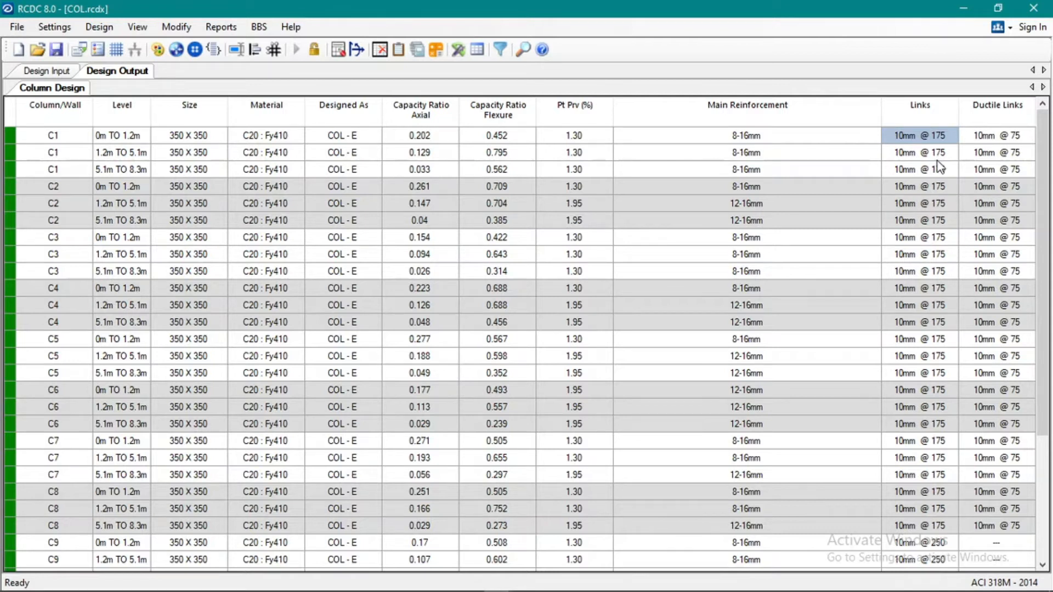
left_click(928, 158)
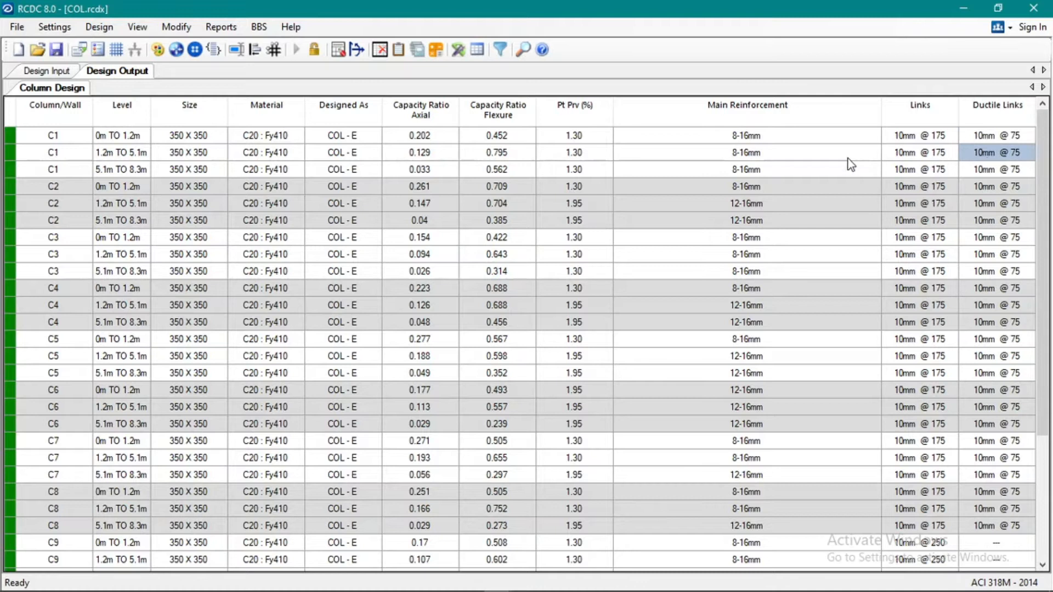
left_click(822, 159)
Step: Review how the design results are grouped by column, checking the level-by-level rows of C1 and C2
left_click(53, 170)
left_click_drag(44, 136, 51, 168)
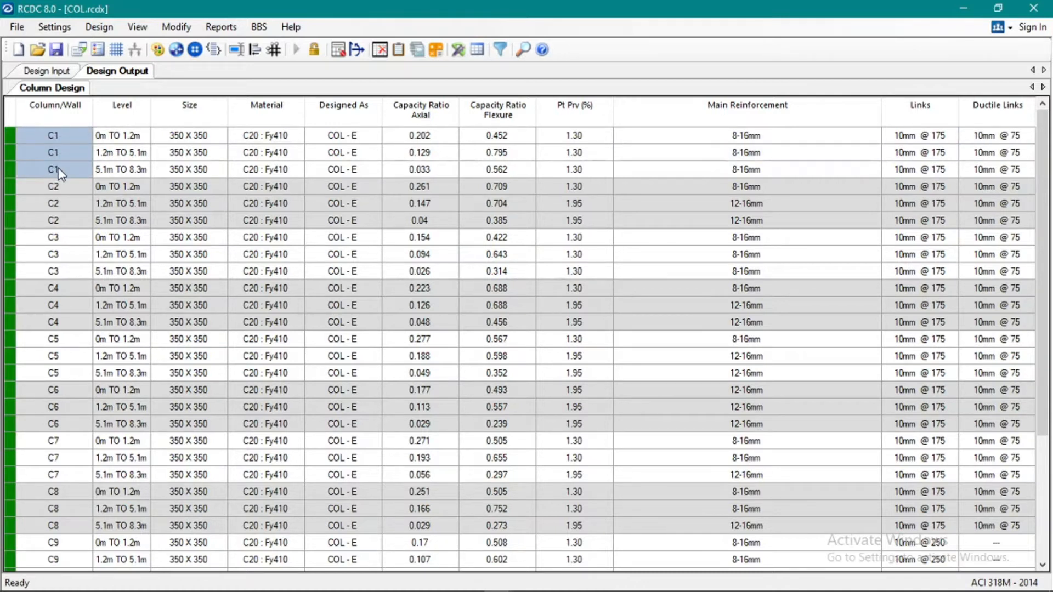
left_click(63, 176)
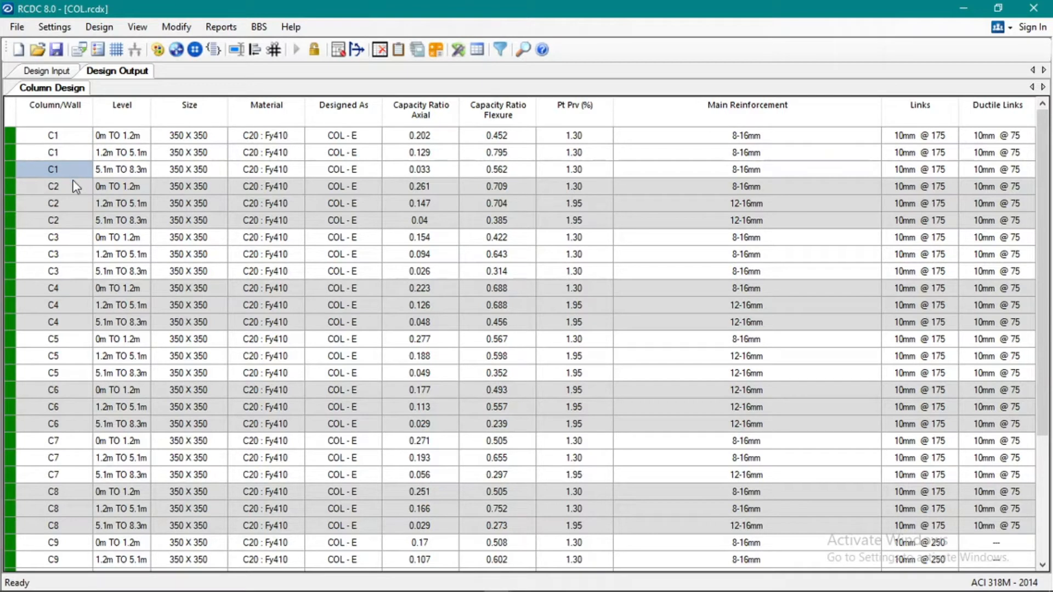
left_click(71, 198)
scroll(85, 227, "down", 3)
scroll(84, 228, "up", 3)
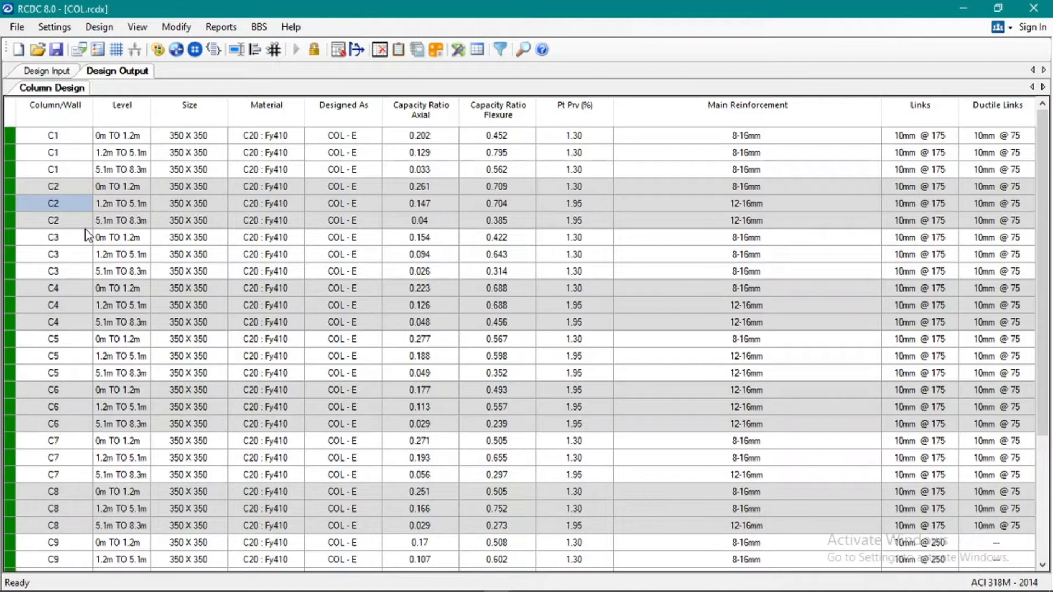
left_click(77, 184)
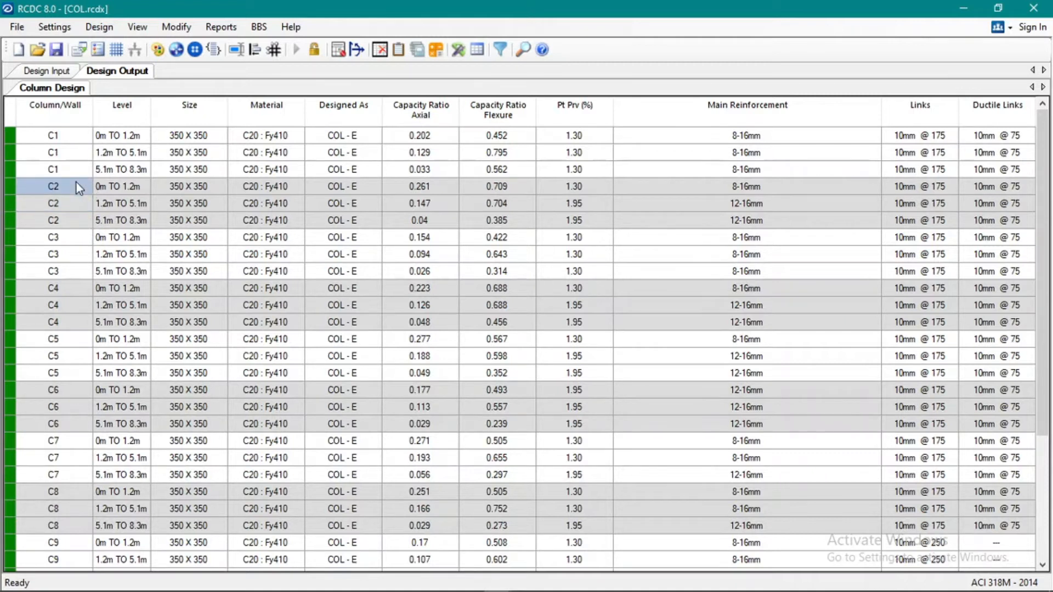
left_click(80, 204)
left_click(74, 220)
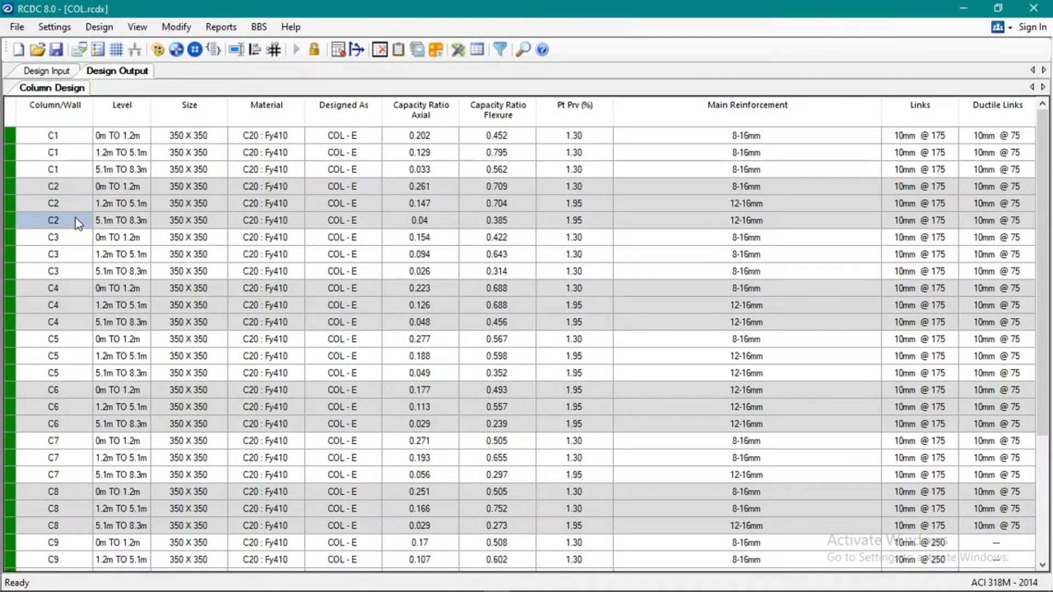
left_click(77, 190)
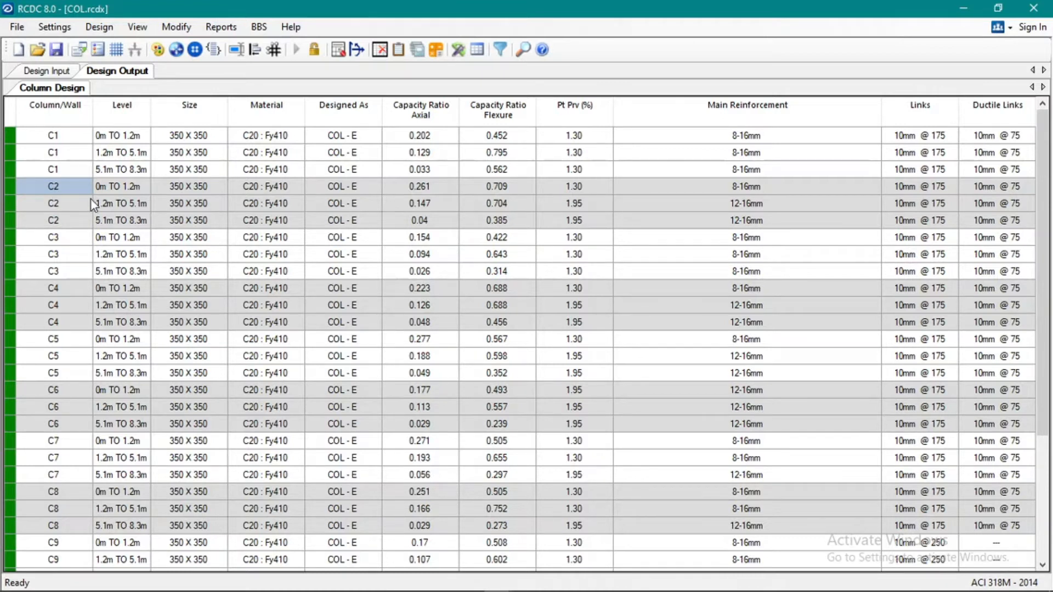
Step: Compare column C2's main reinforcement at its three levels in the design output table
left_click_drag(10, 188, 22, 214)
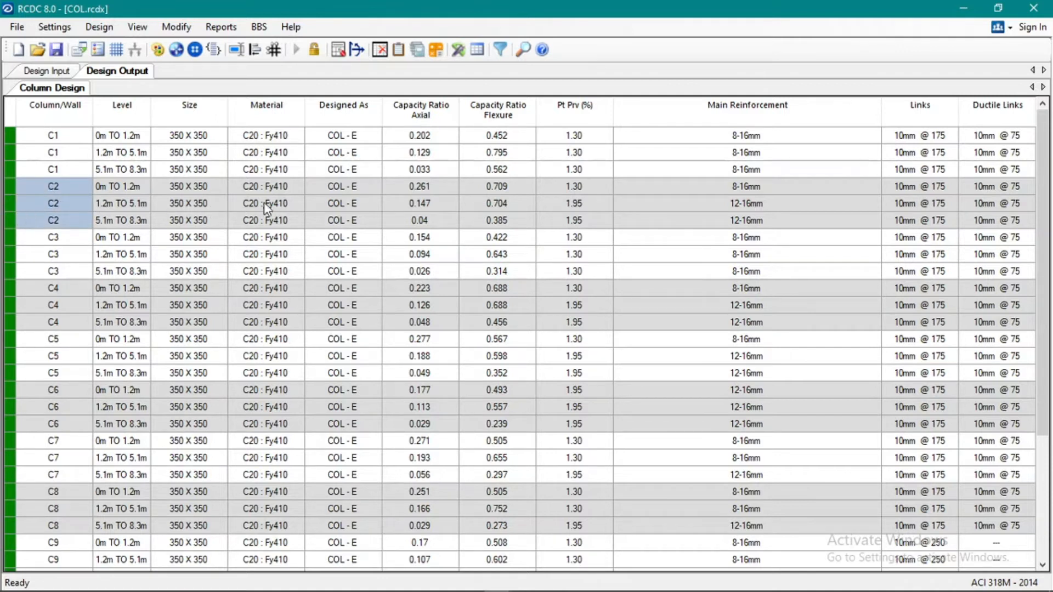
left_click(764, 189)
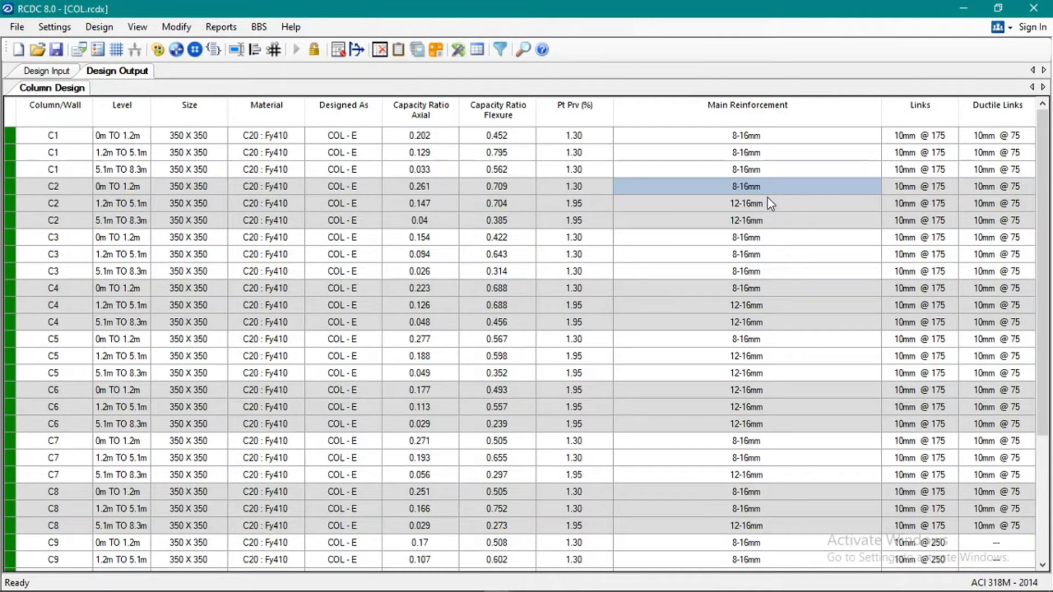
left_click(761, 204)
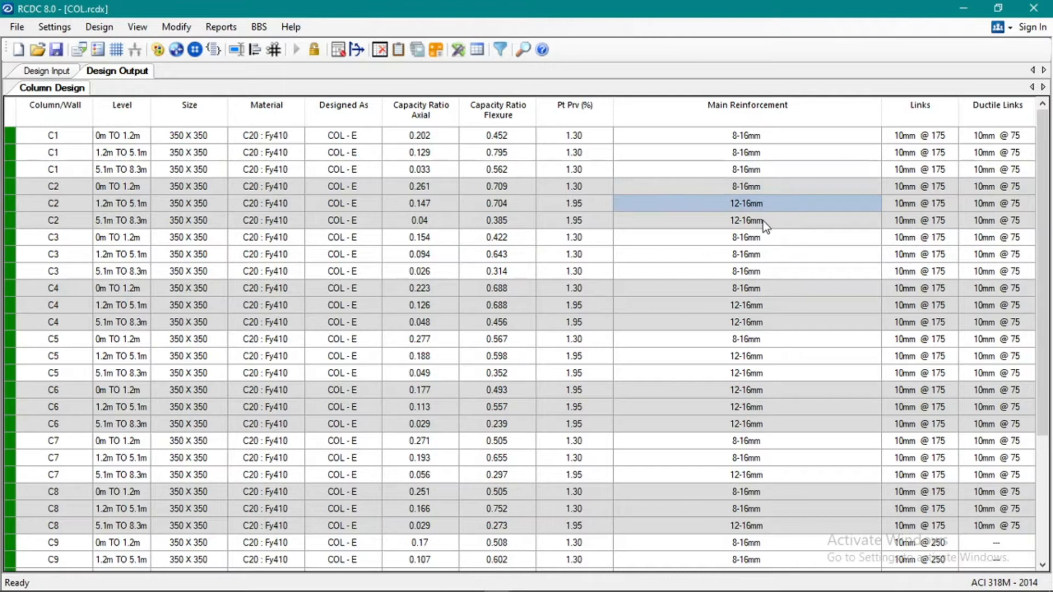
left_click(748, 189)
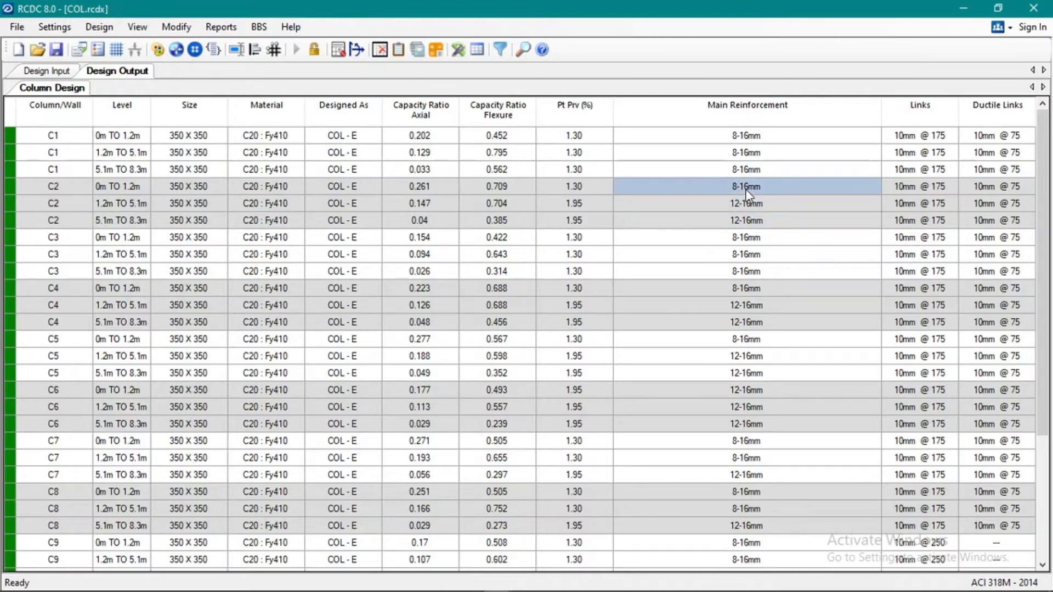
left_click(745, 205)
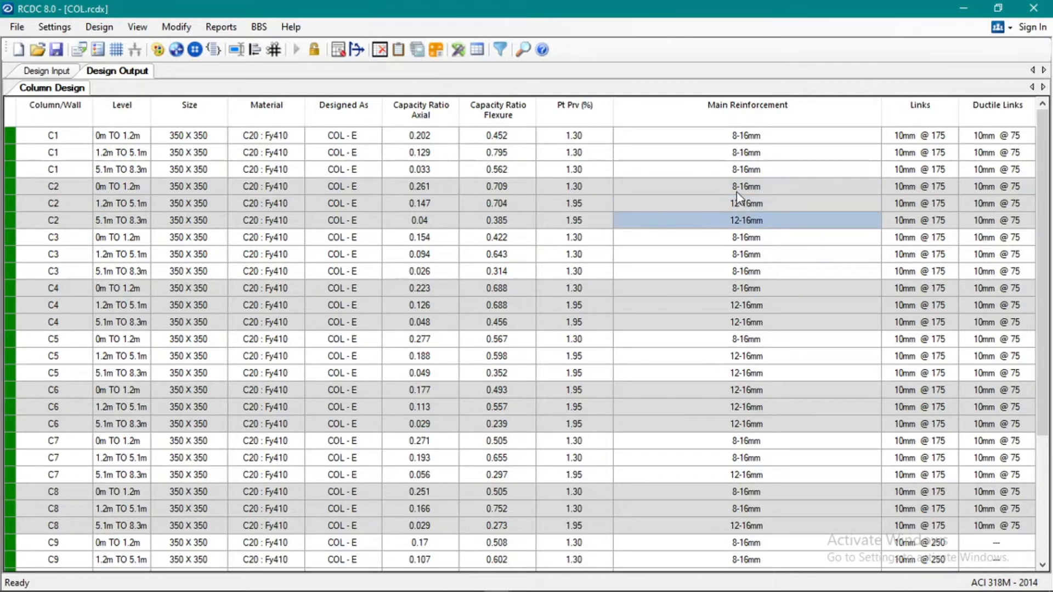
left_click(736, 193)
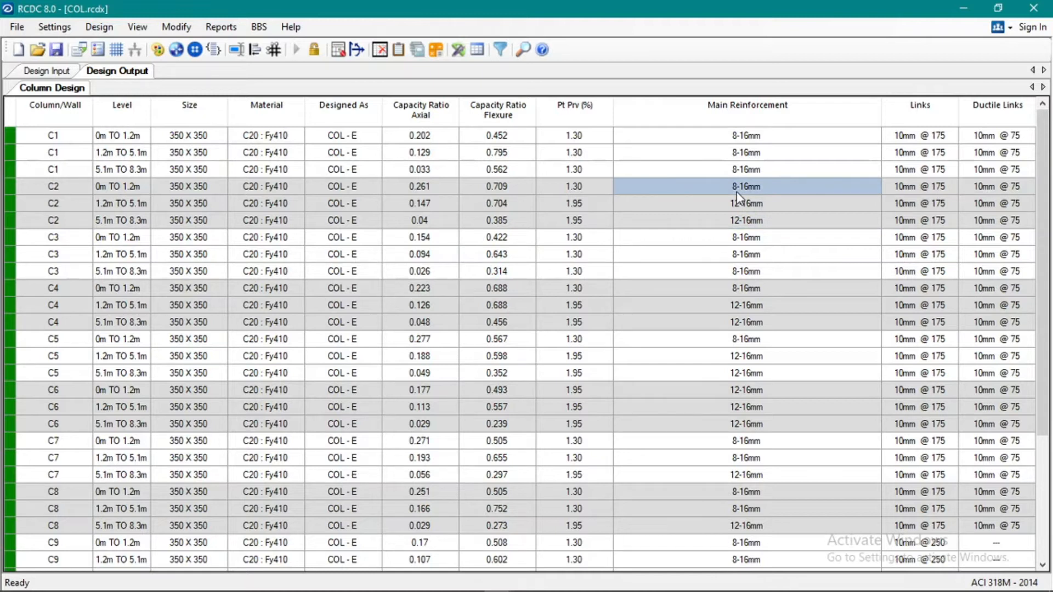
left_click(759, 203)
left_click(760, 220)
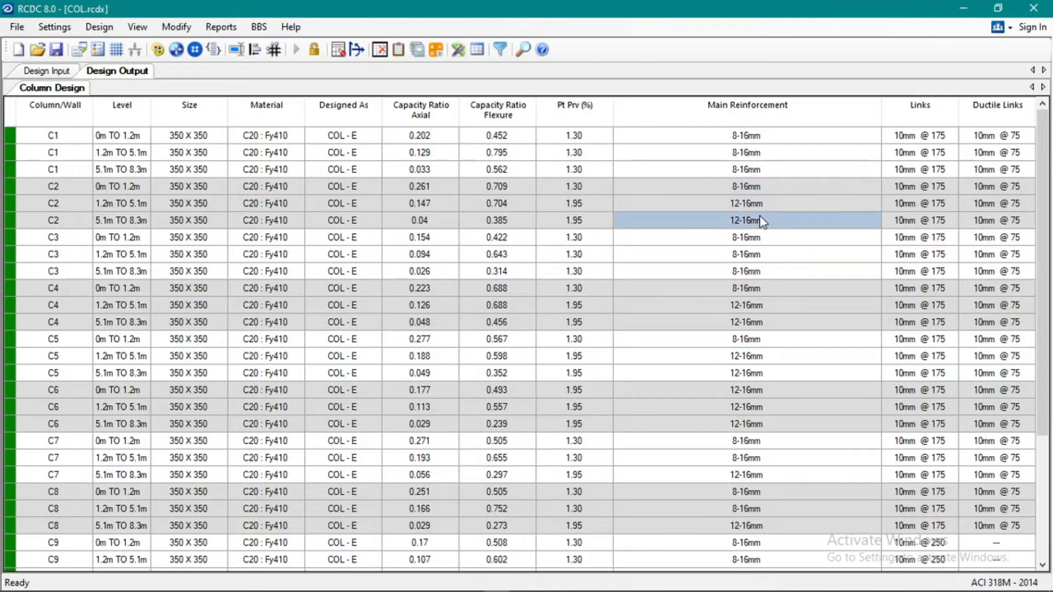
left_click(757, 189)
left_click(756, 203)
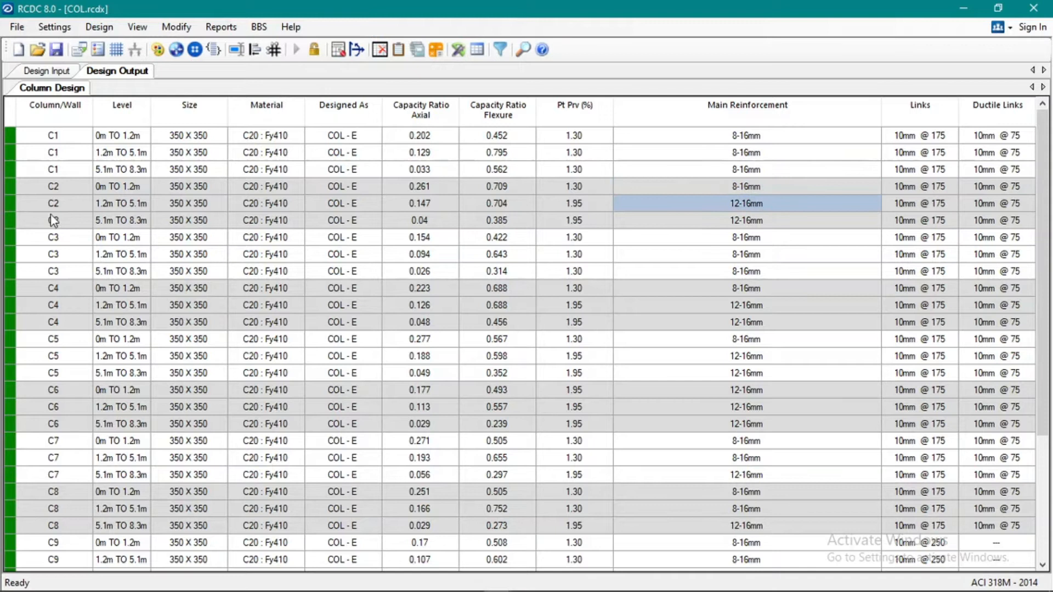
Step: Redesign column C2's 0m to 1.2m section with 4 bars along D and 2 bars along B
left_click(54, 192)
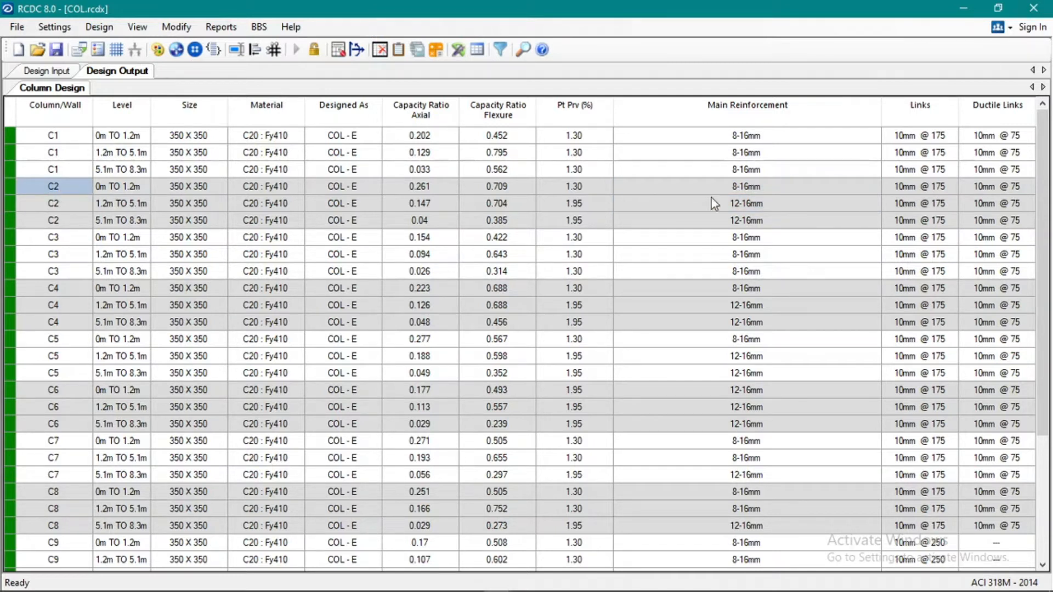
right_click(58, 191)
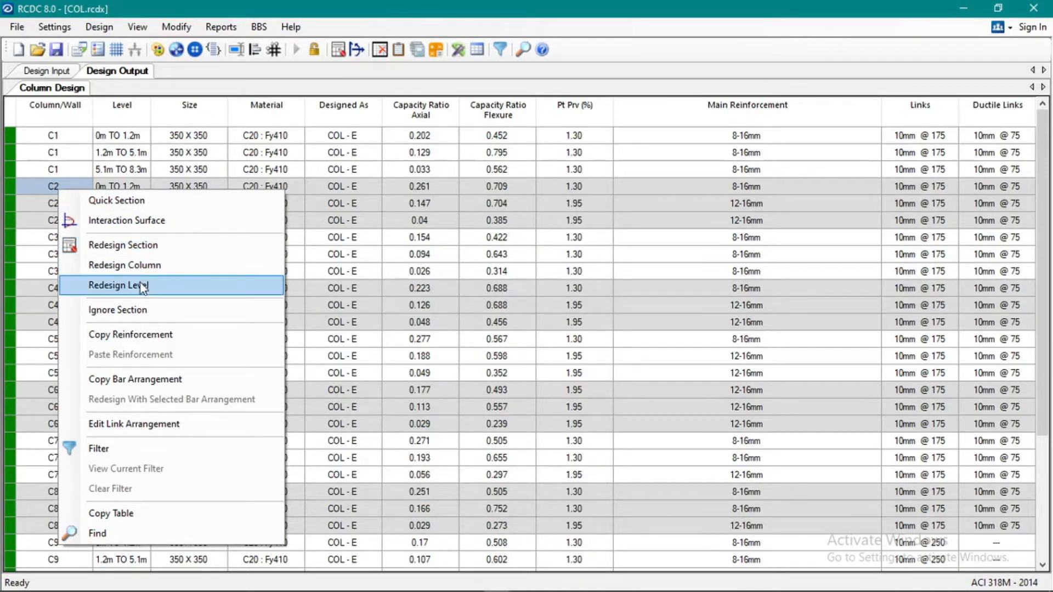
left_click(135, 248)
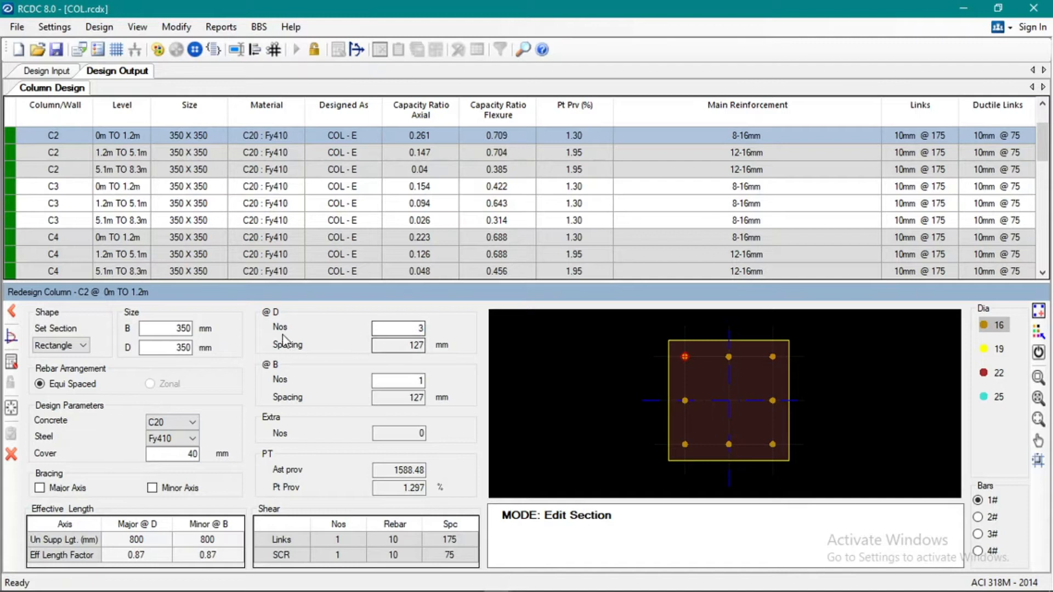
double_click(420, 328)
type("4")
key("Tab")
left_click(713, 356)
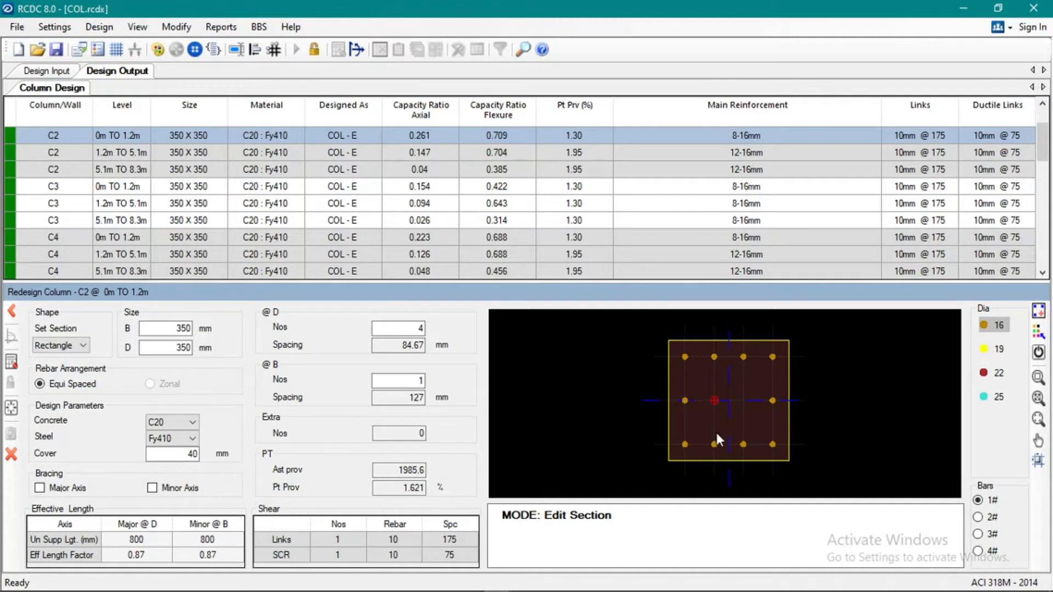
double_click(408, 380)
type("2")
left_click(400, 398)
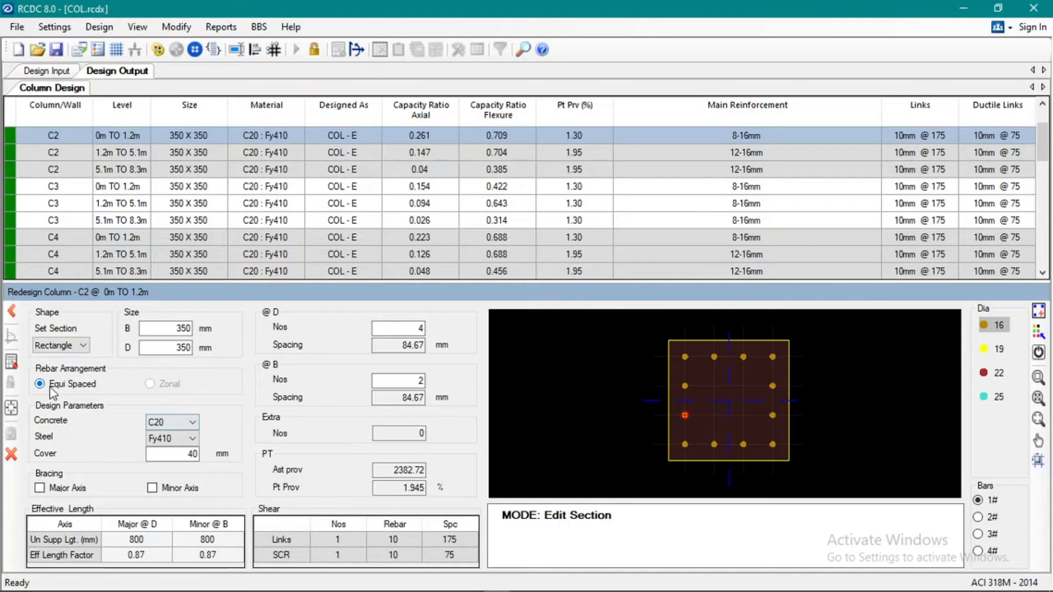
left_click(12, 362)
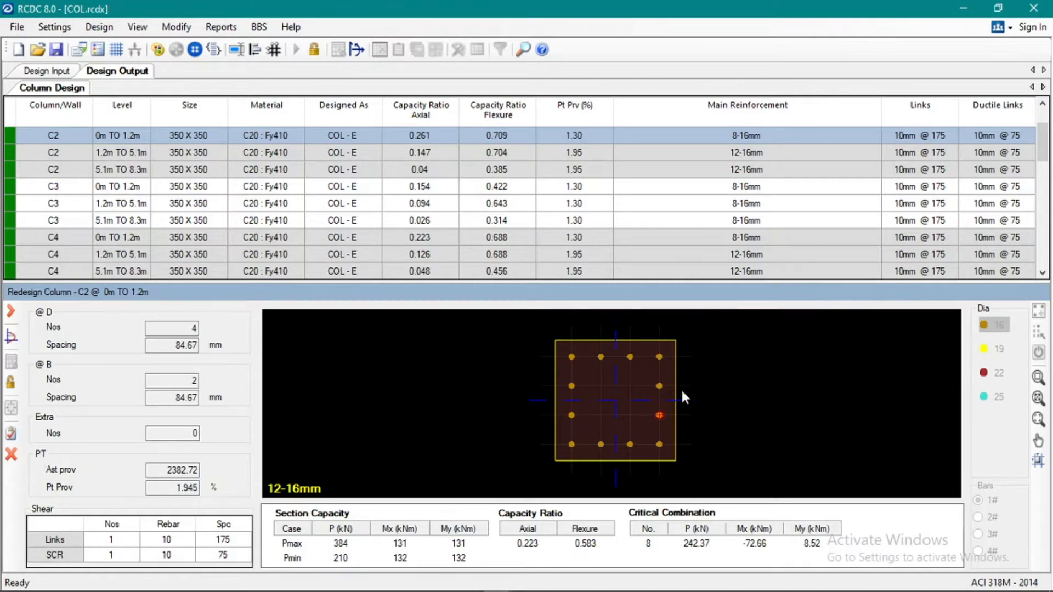
Step: Unlock the C2 section, try the Circle, Polygon and Rectangle shapes, and close the redesign without saving it
left_click(10, 385)
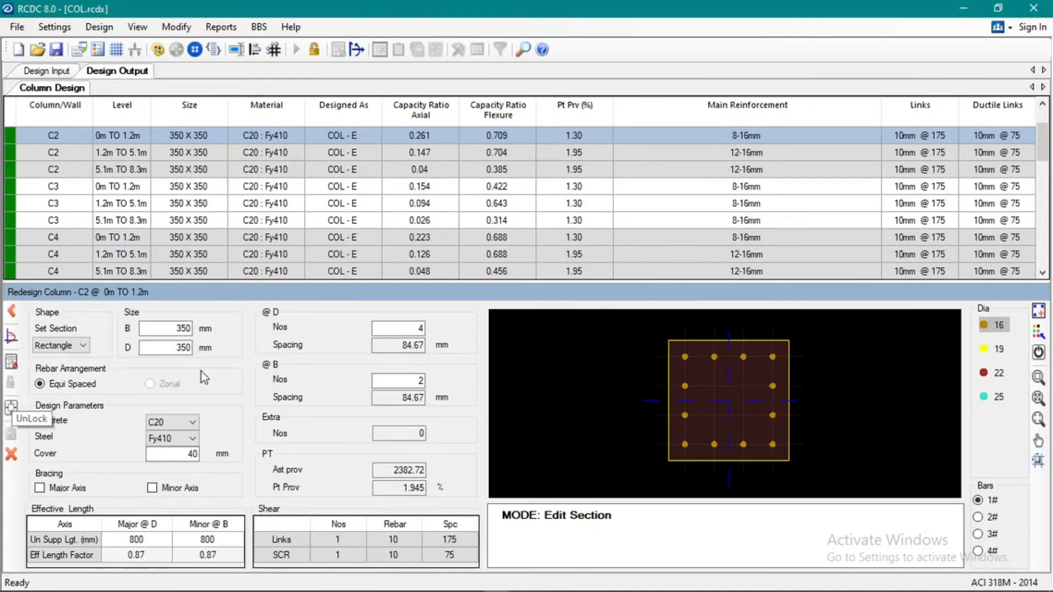
left_click(185, 348)
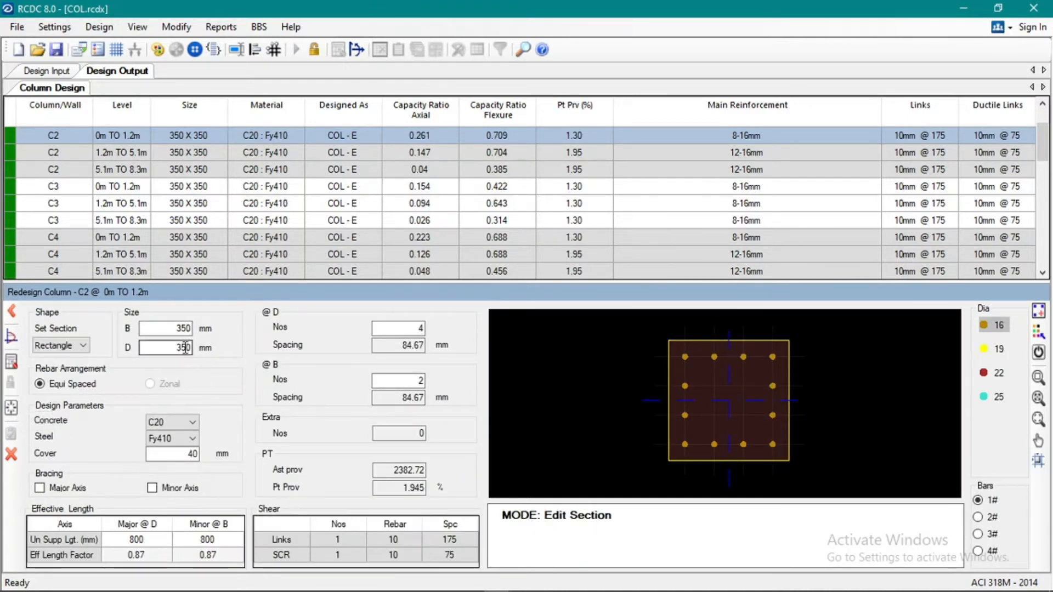
left_click(183, 328)
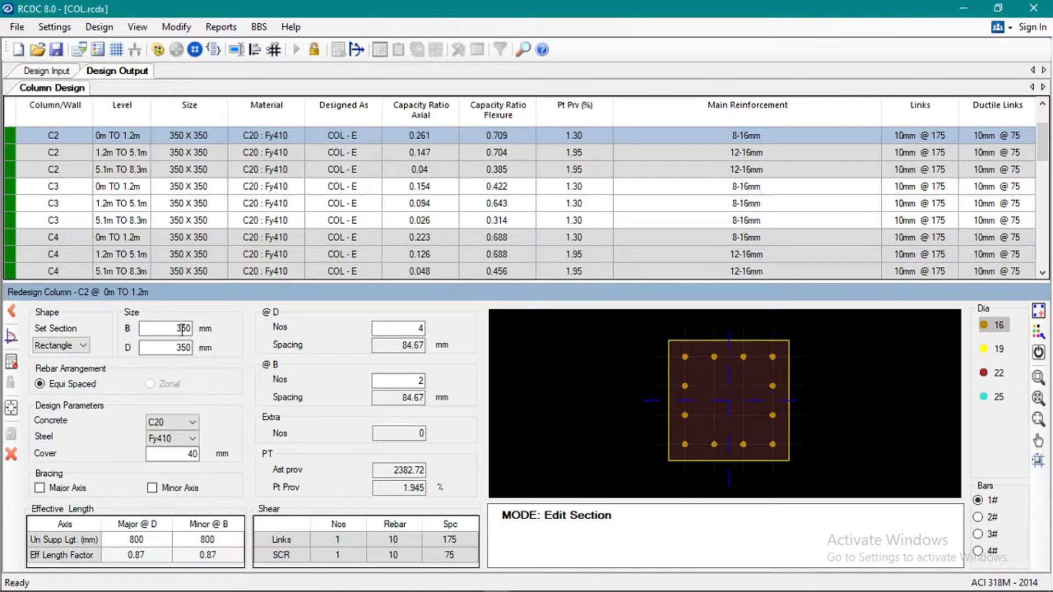
left_click(83, 346)
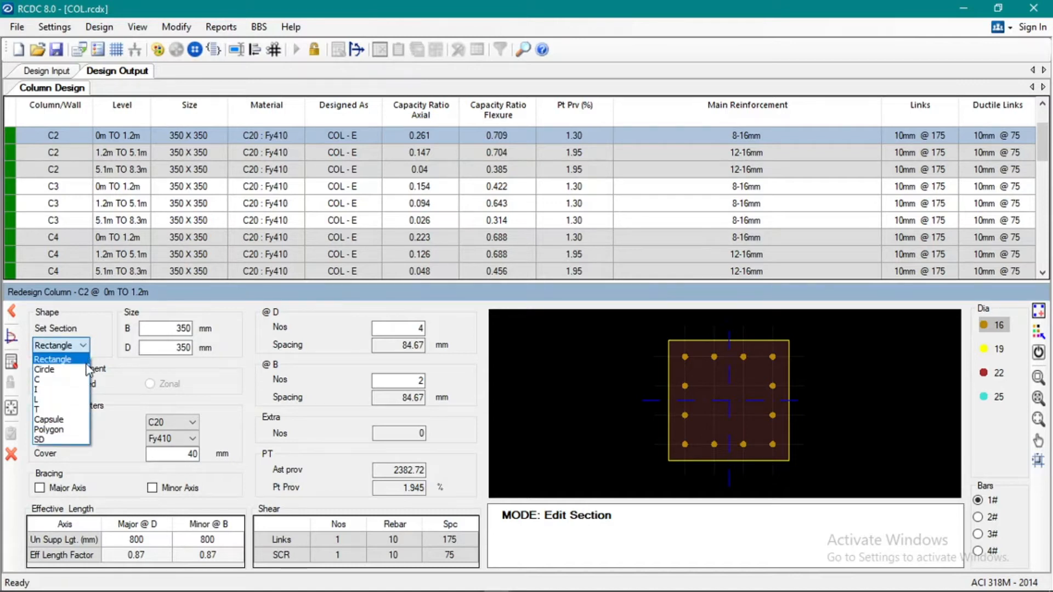
left_click(58, 370)
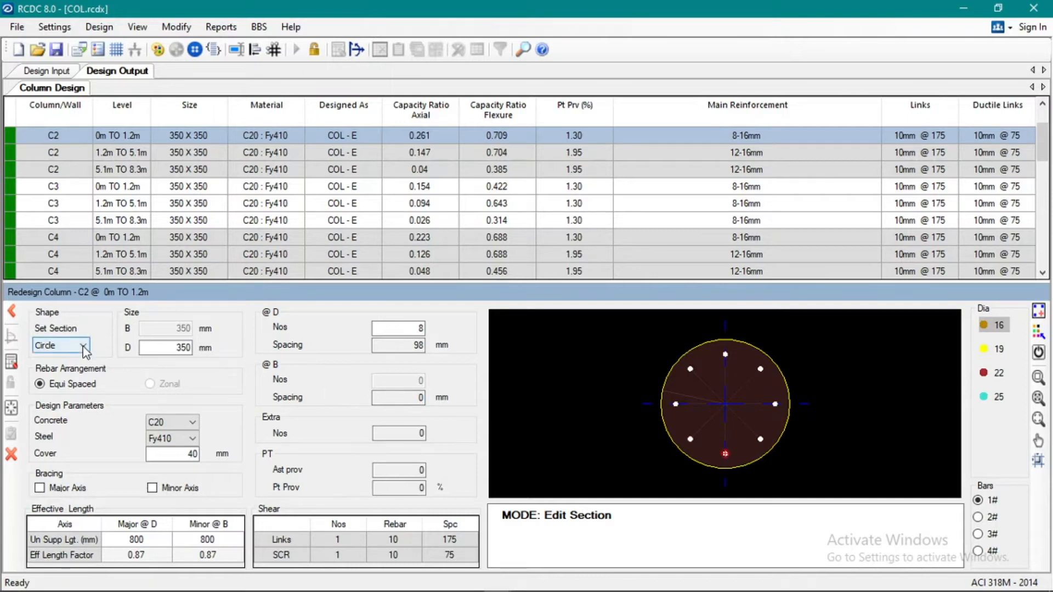
left_click(84, 346)
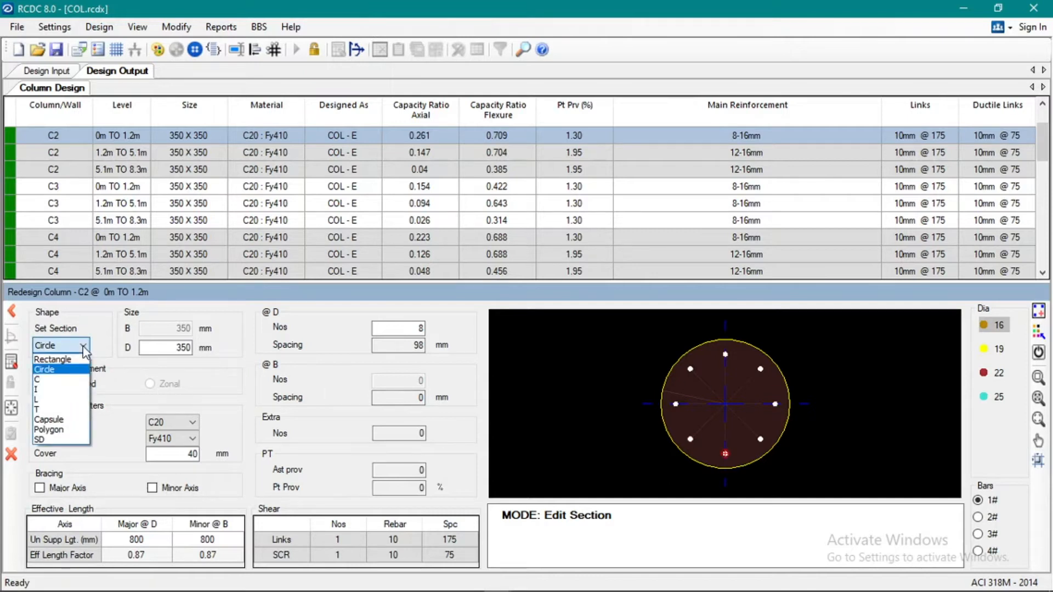
left_click(78, 429)
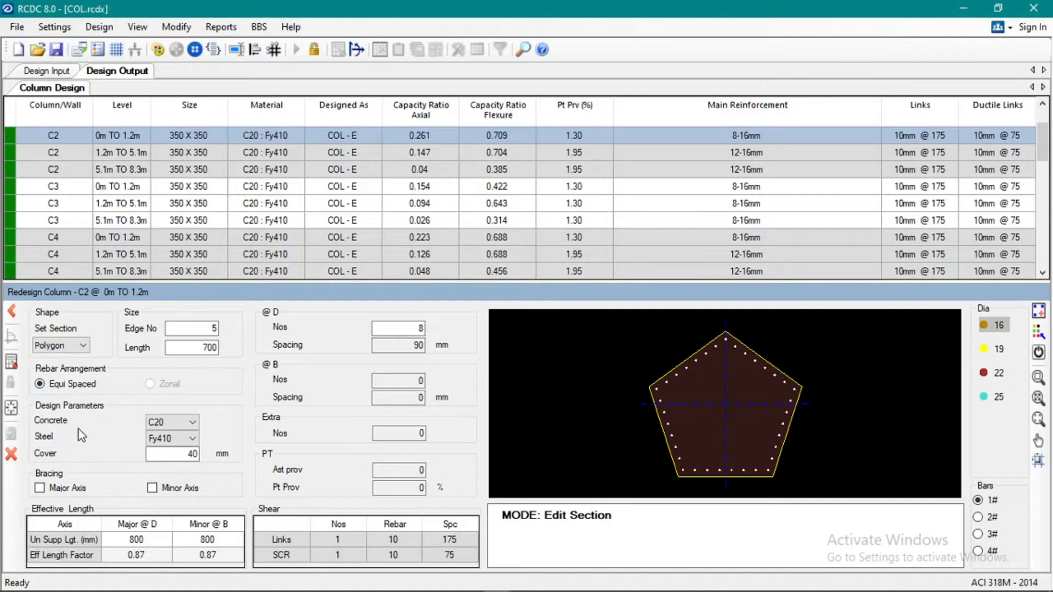
left_click(82, 346)
left_click(77, 358)
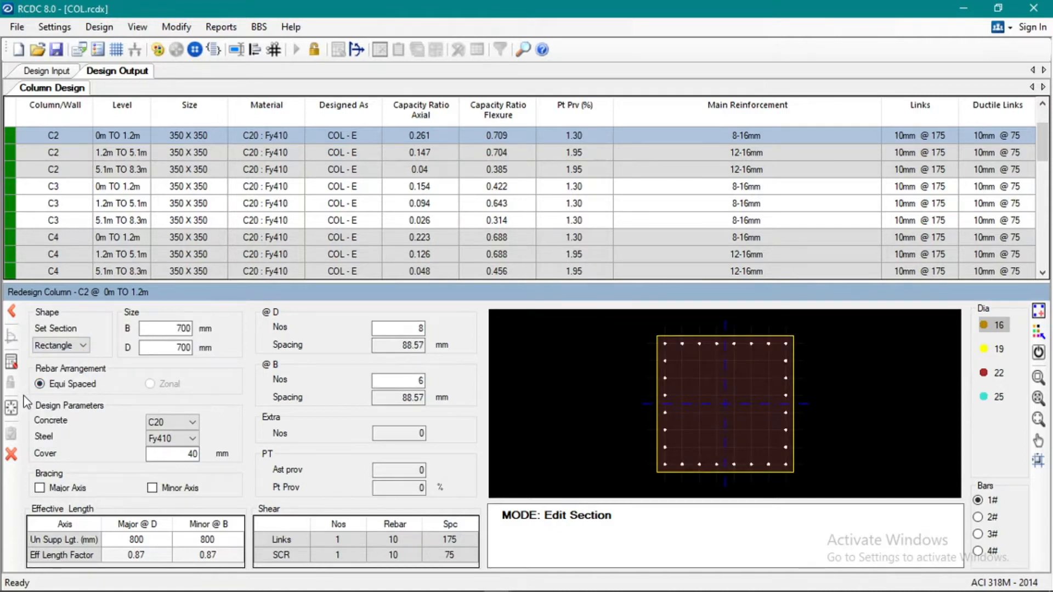
left_click(16, 448)
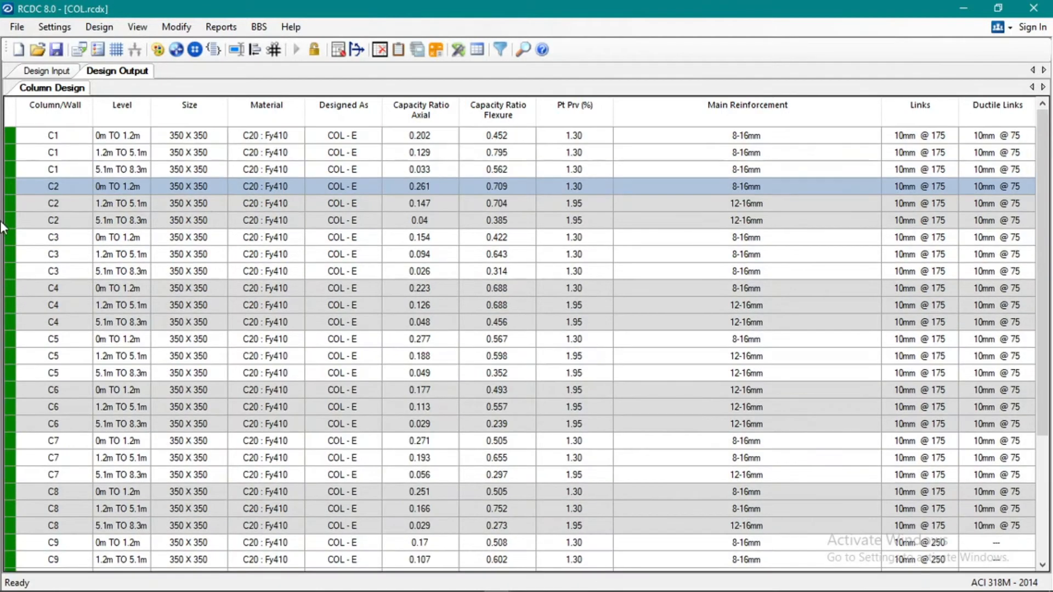
Step: Reopen column C2 at 0m to 1.2m for redesign and check its concrete grade, steel grade and cover settings
right_click(54, 187)
left_click(105, 261)
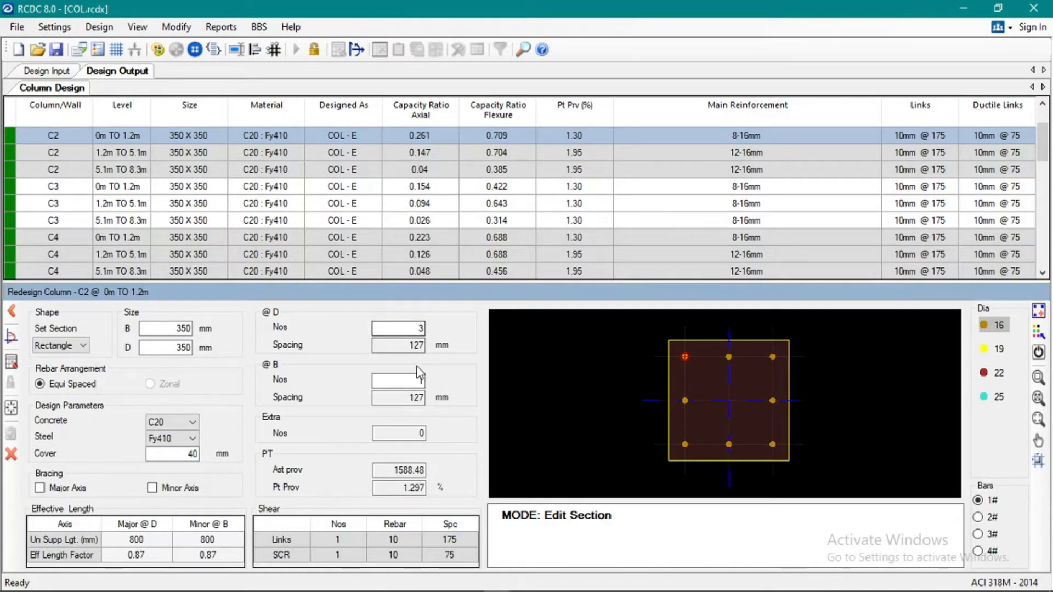
left_click(192, 422)
left_click(192, 428)
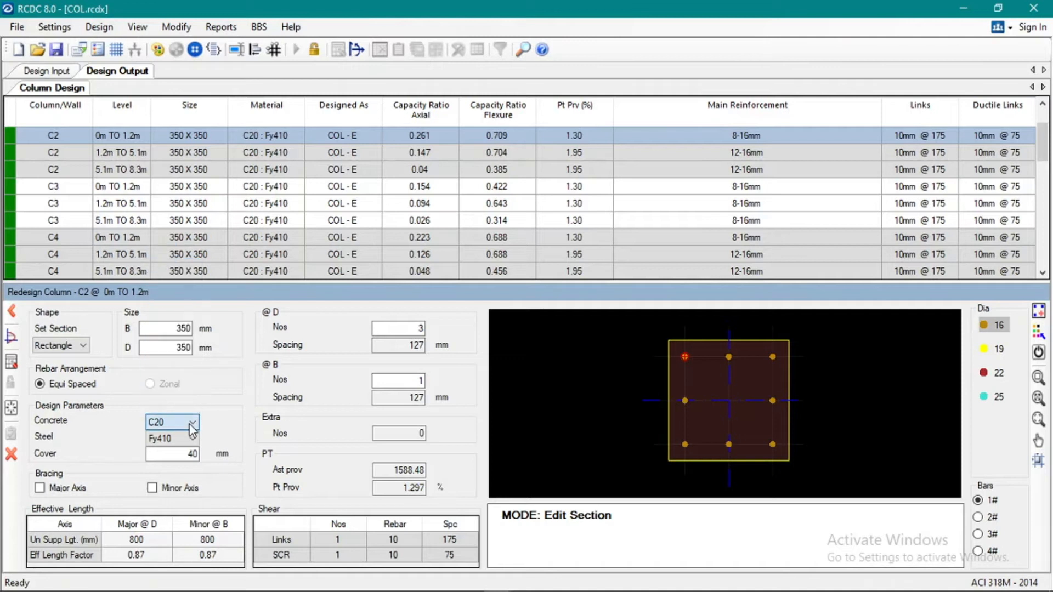
left_click(193, 438)
left_click(193, 438)
left_click(194, 439)
left_click(194, 439)
left_click(195, 439)
left_click(196, 439)
left_click(196, 439)
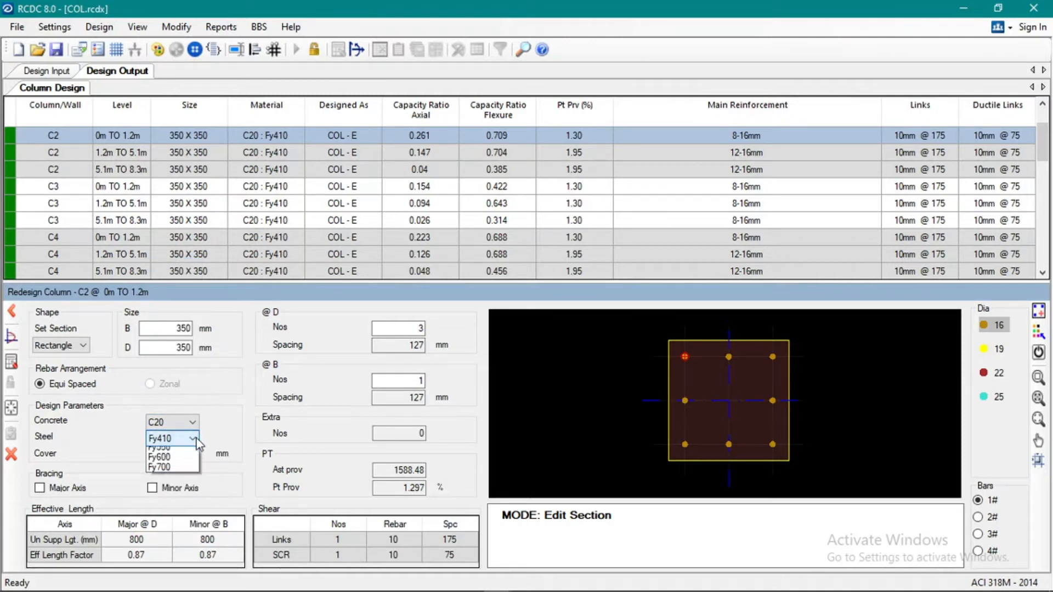
left_click(192, 438)
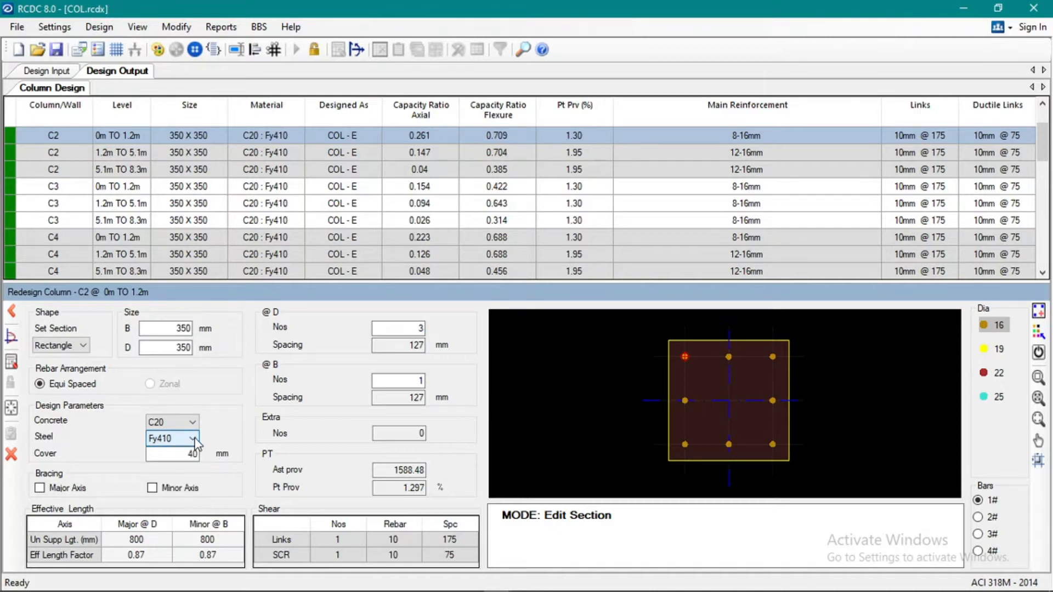
left_click(190, 454)
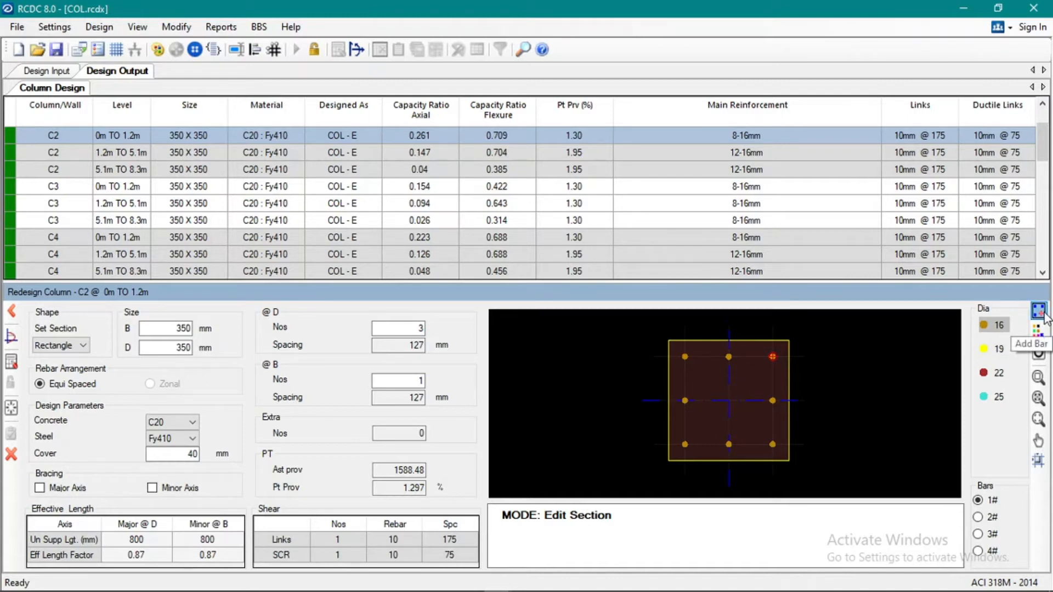
Step: Change all of the C2 section's bars to 19 mm diameter and its four corner bars to 22 mm
left_click(1040, 334)
left_click(1038, 311)
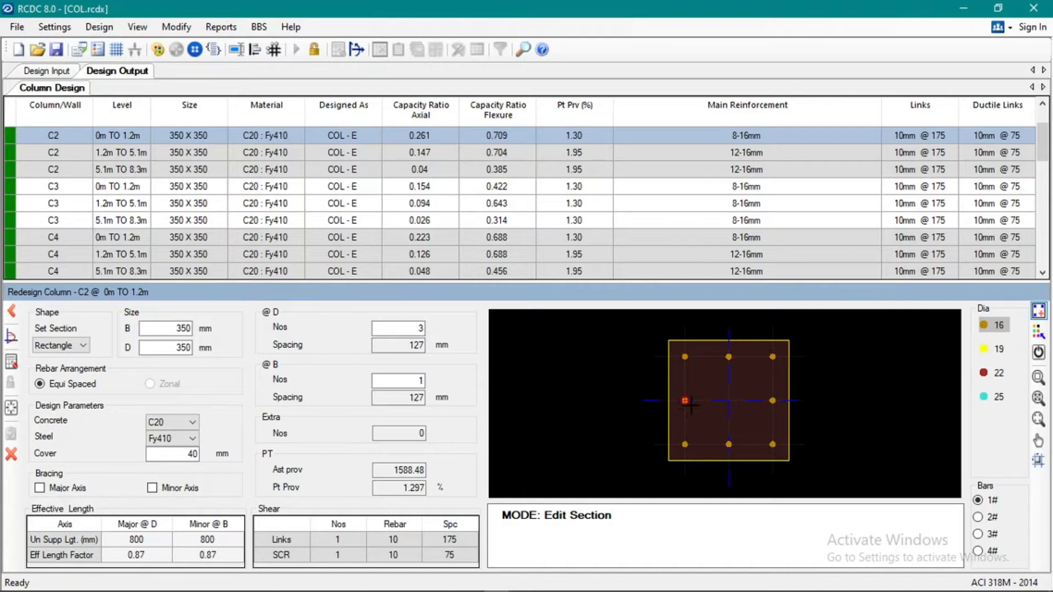
left_click(1039, 330)
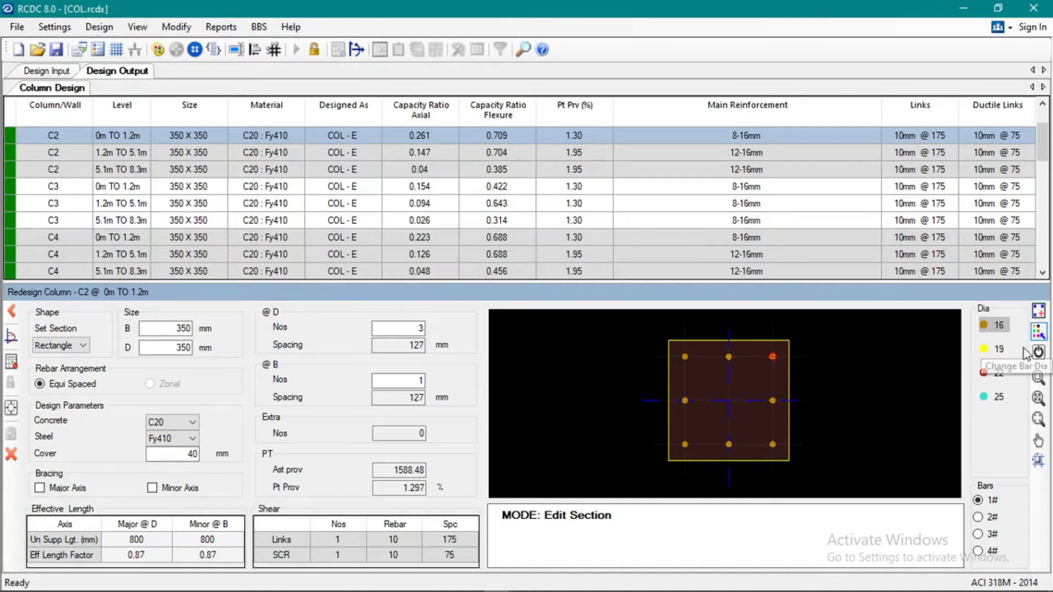
left_click(996, 353)
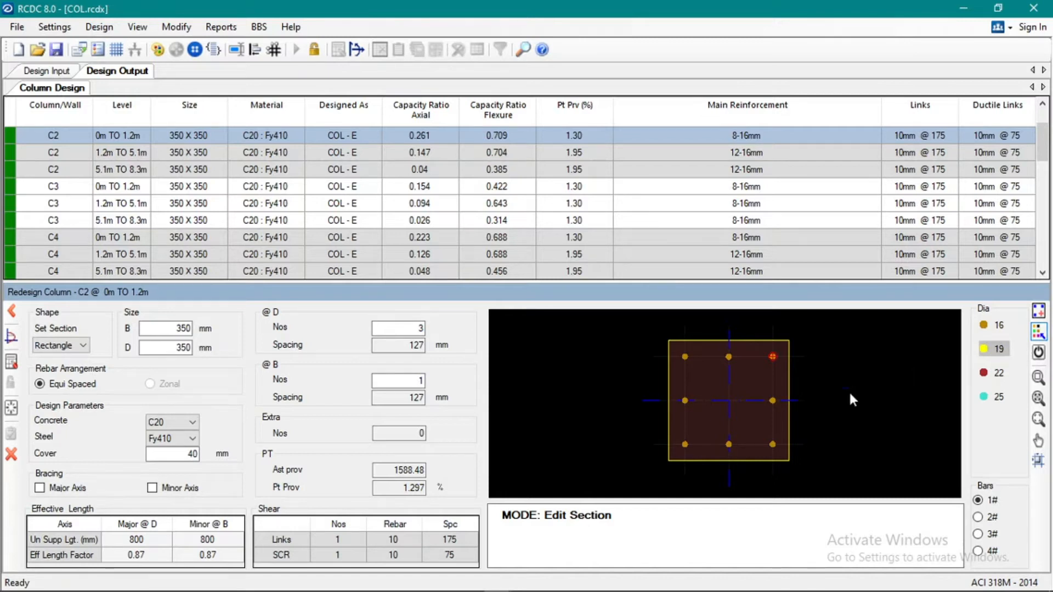
left_click(772, 357)
left_click(728, 357)
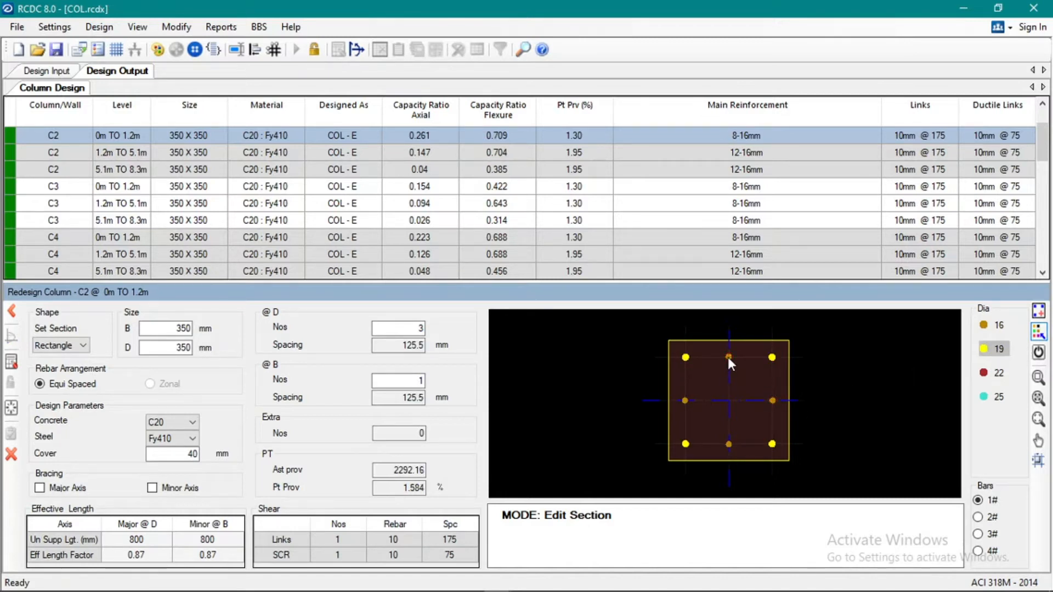
left_click(686, 400)
left_click(989, 375)
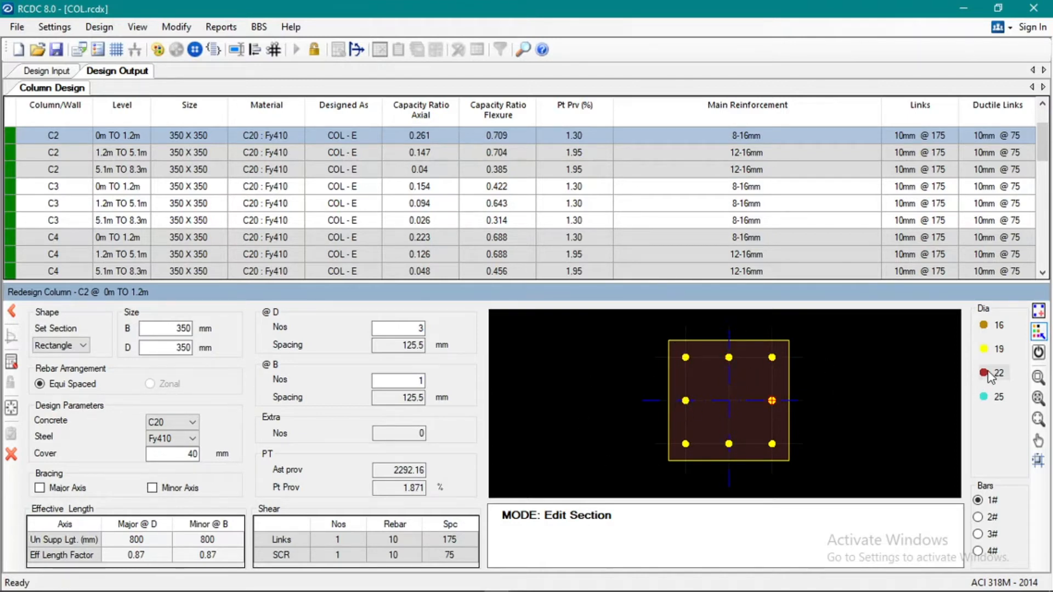
left_click(773, 357)
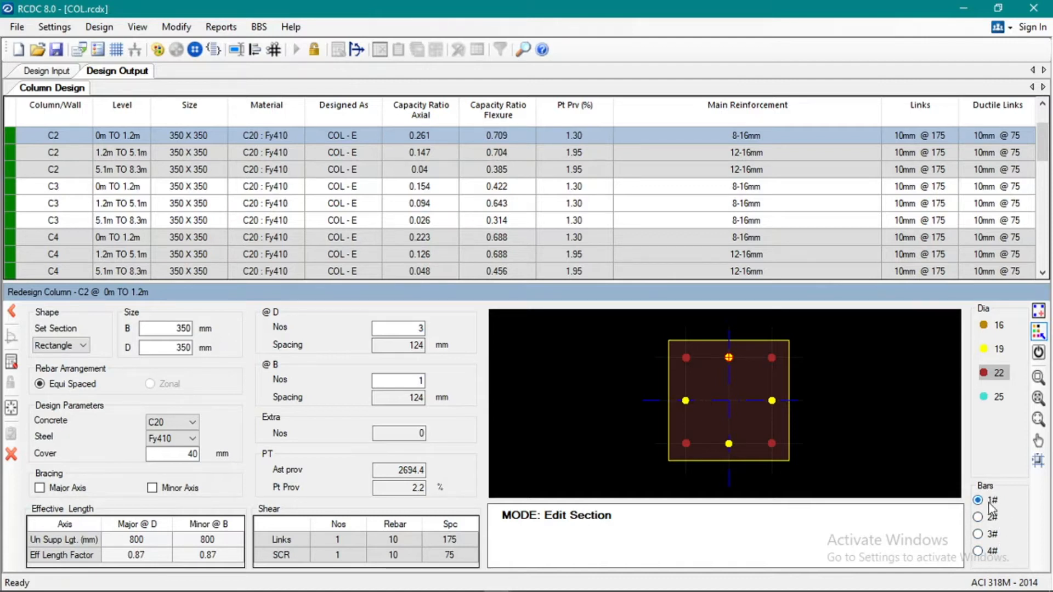
Step: Place two bundled 16 mm bars at each corner of the C2 section and single 16 mm bars at the intermediate positions
left_click(978, 518)
left_click(998, 327)
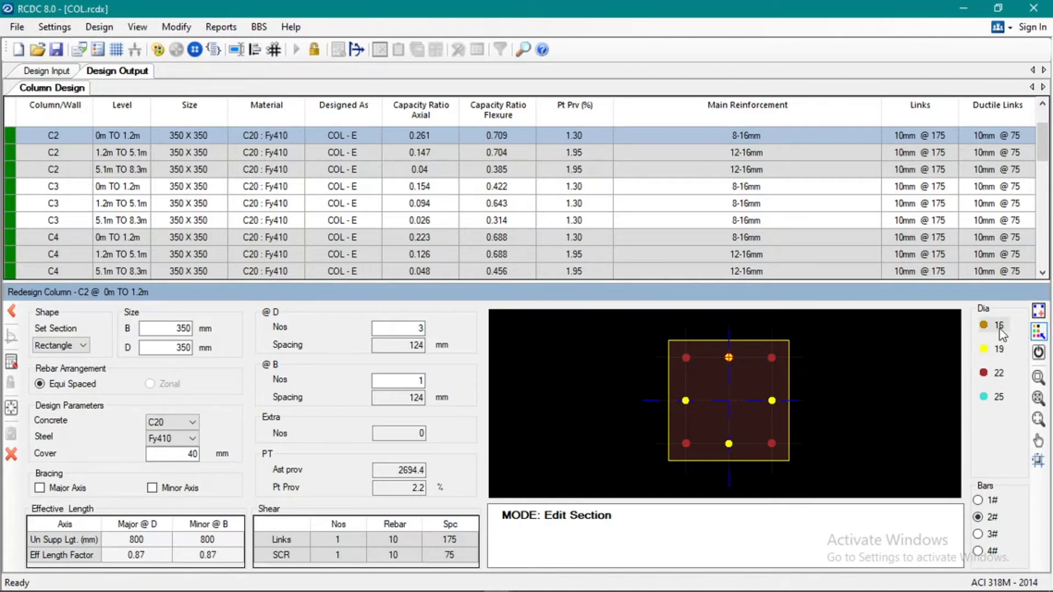
left_click(773, 357)
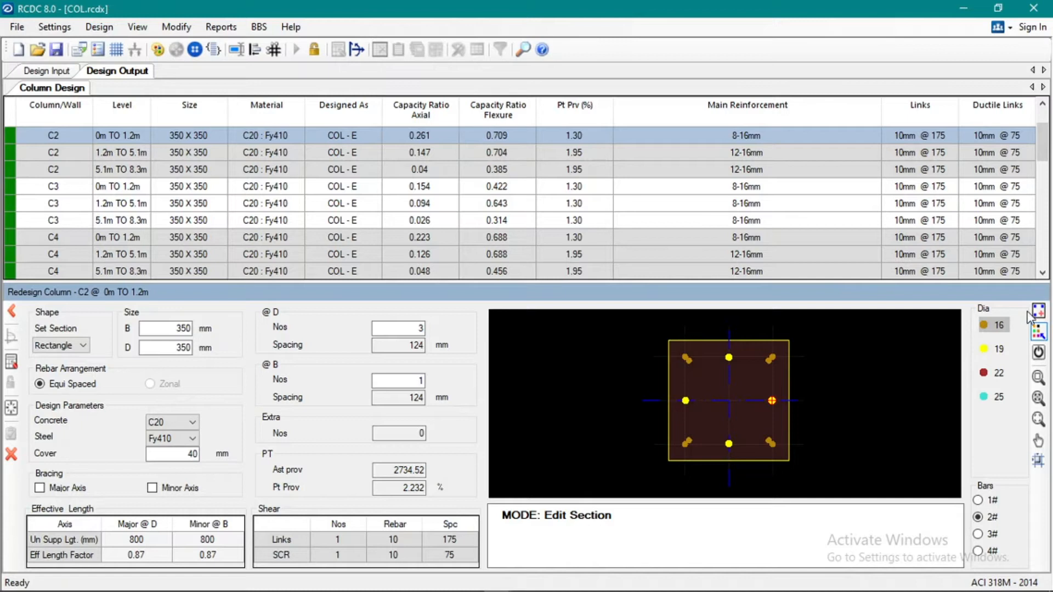
left_click(978, 500)
left_click(732, 362)
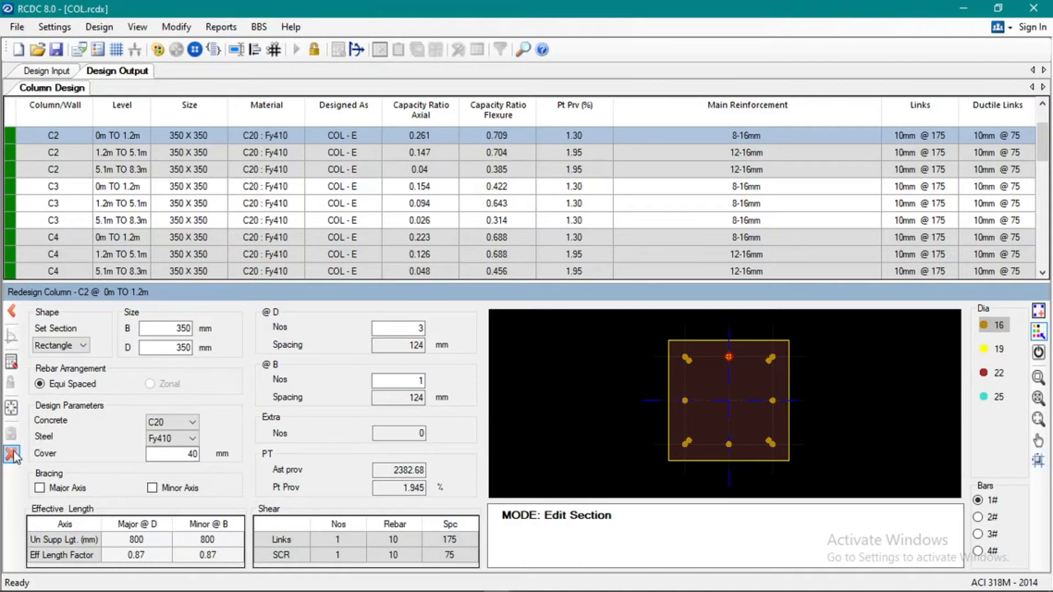
Step: Reset the C2 section, redesign it with 4 bars along D and 2 bars along B, and accept the design
left_click(13, 416)
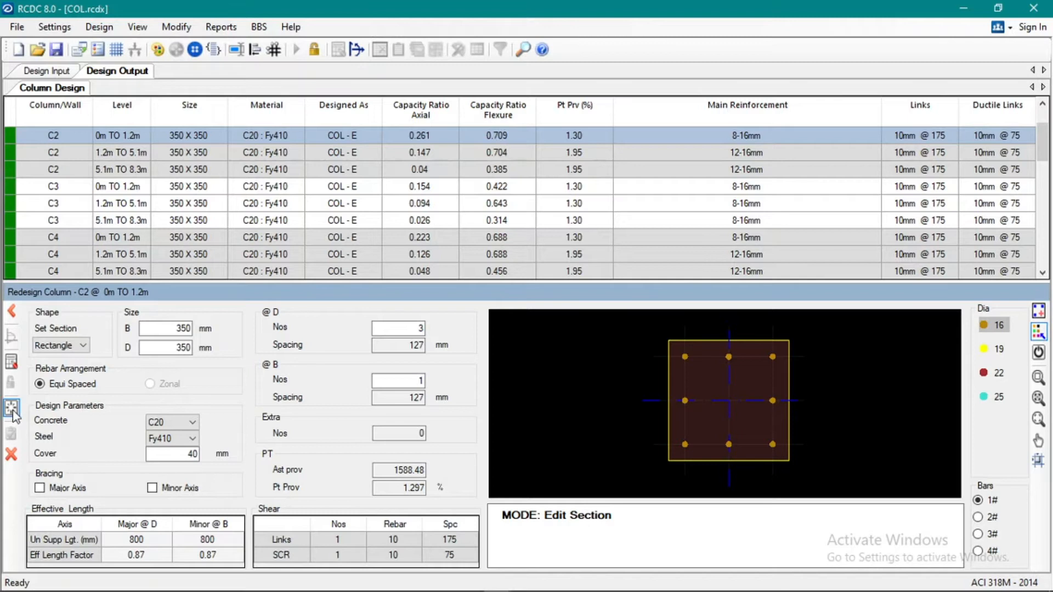
double_click(420, 328)
type("4")
double_click(423, 381)
type("2")
key("Tab")
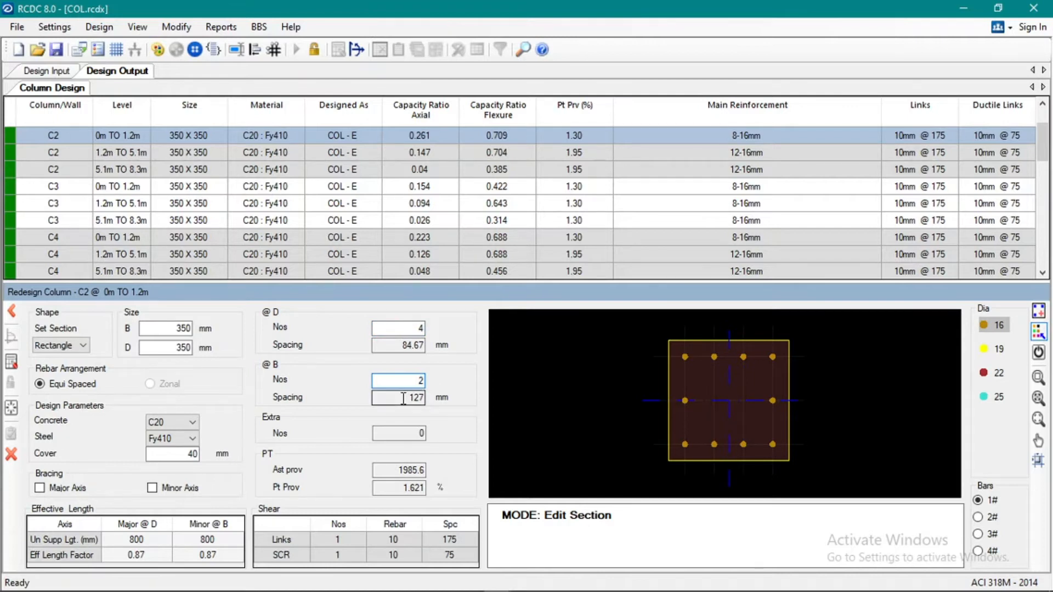
left_click(11, 362)
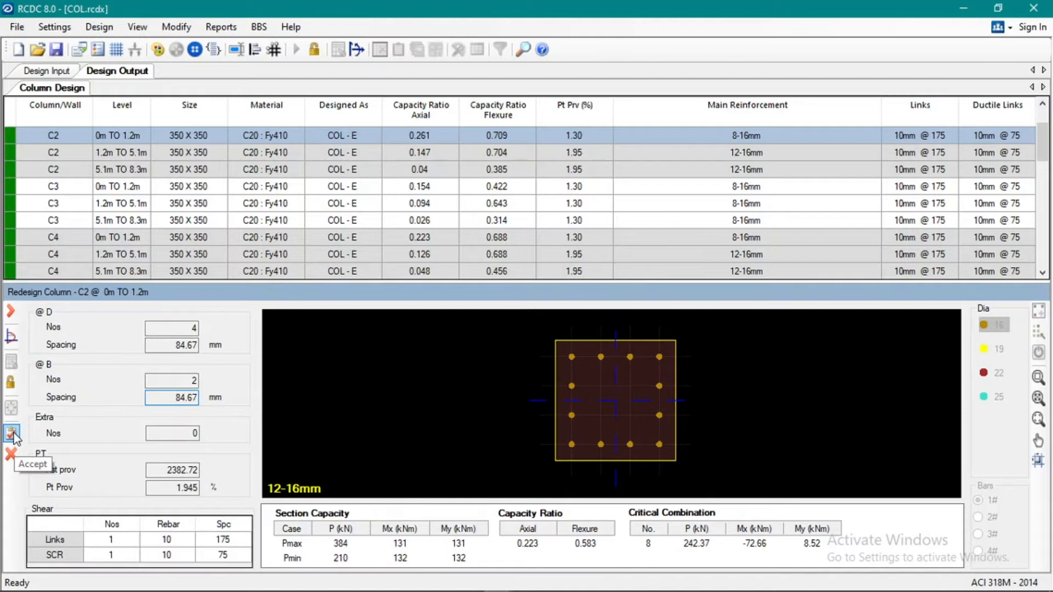
left_click(17, 435)
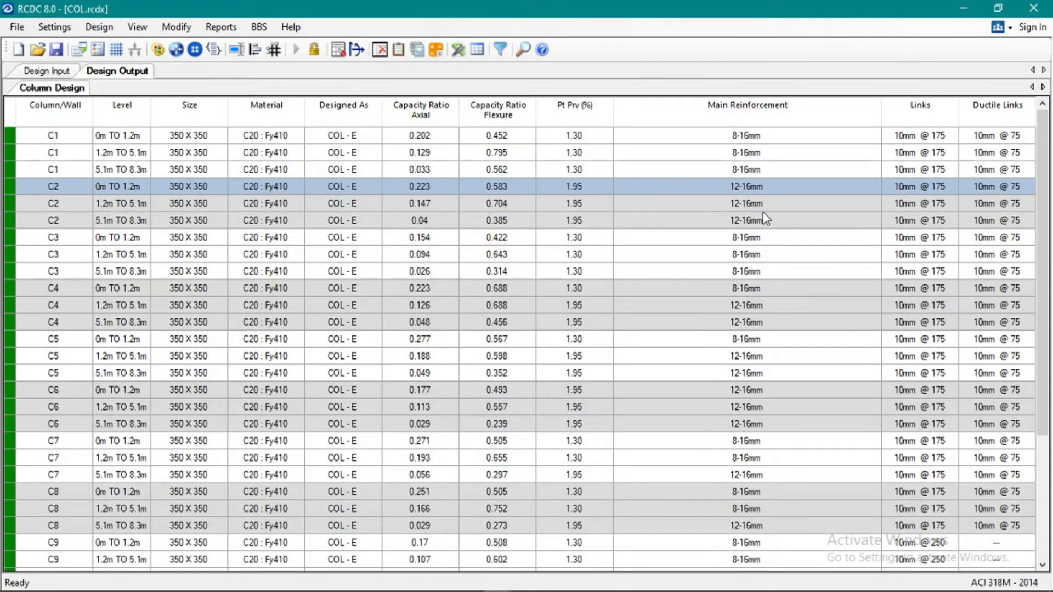
Step: Open column C2's 5.1m to 8.3m section for redesign and try designing it with 3 bars along D and 1 bar along B
left_click(53, 225)
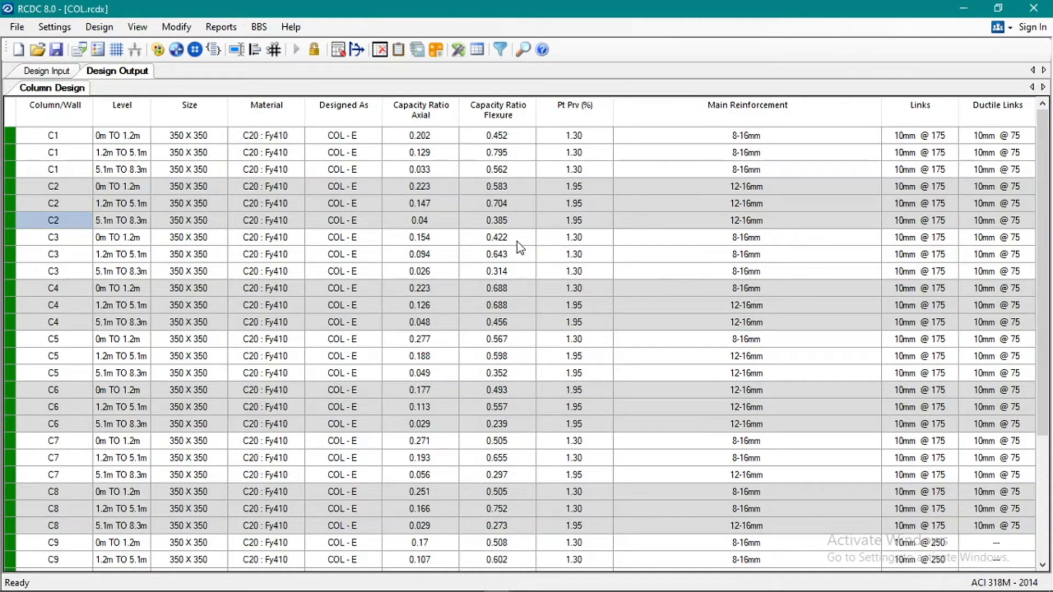
right_click(53, 225)
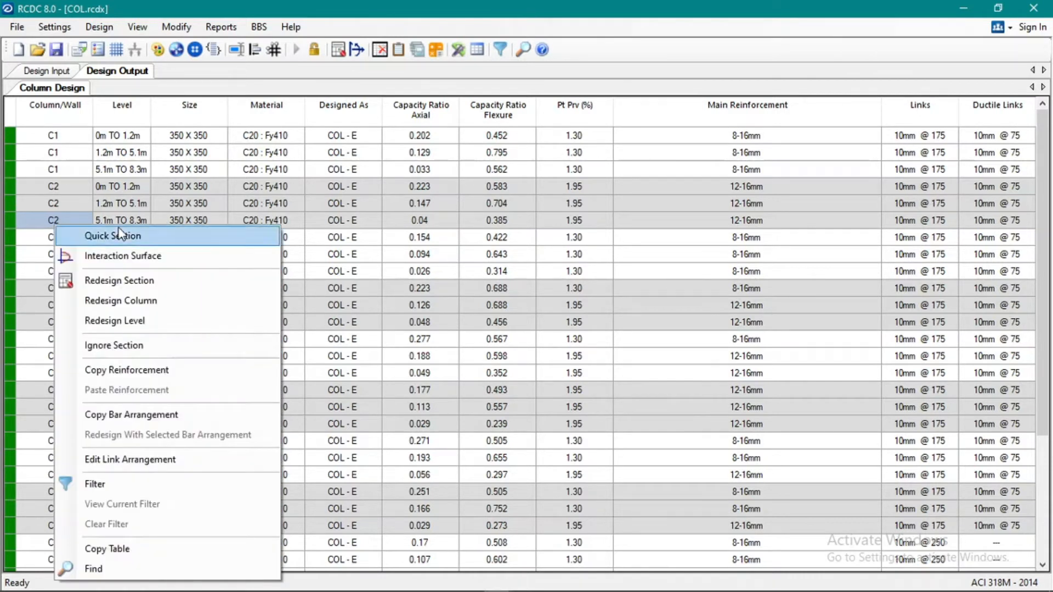
left_click(129, 280)
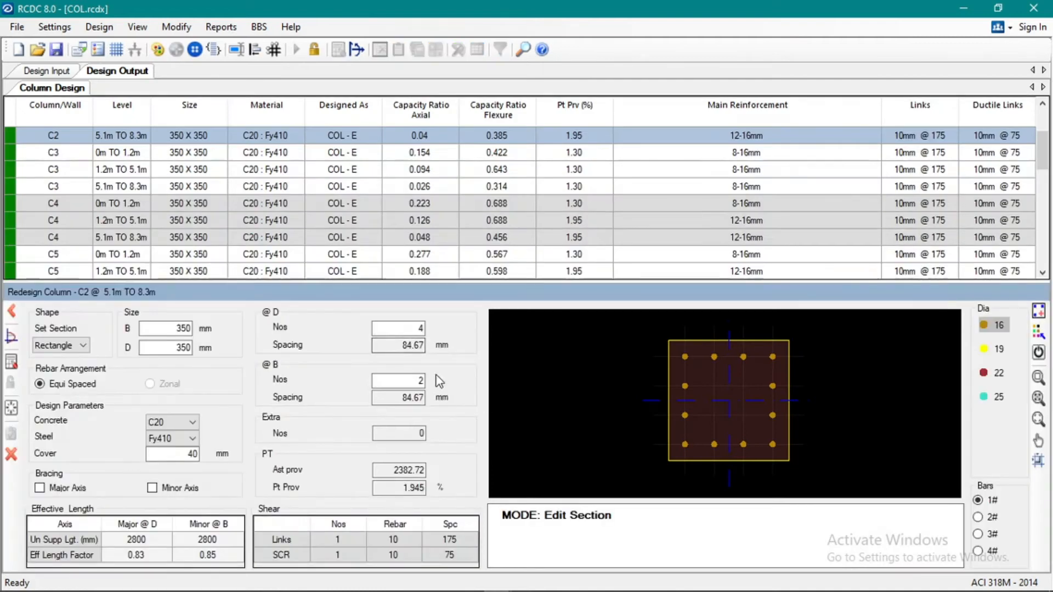
double_click(419, 329)
type("3")
left_click_drag(418, 380, 436, 379)
type("1")
left_click(413, 399)
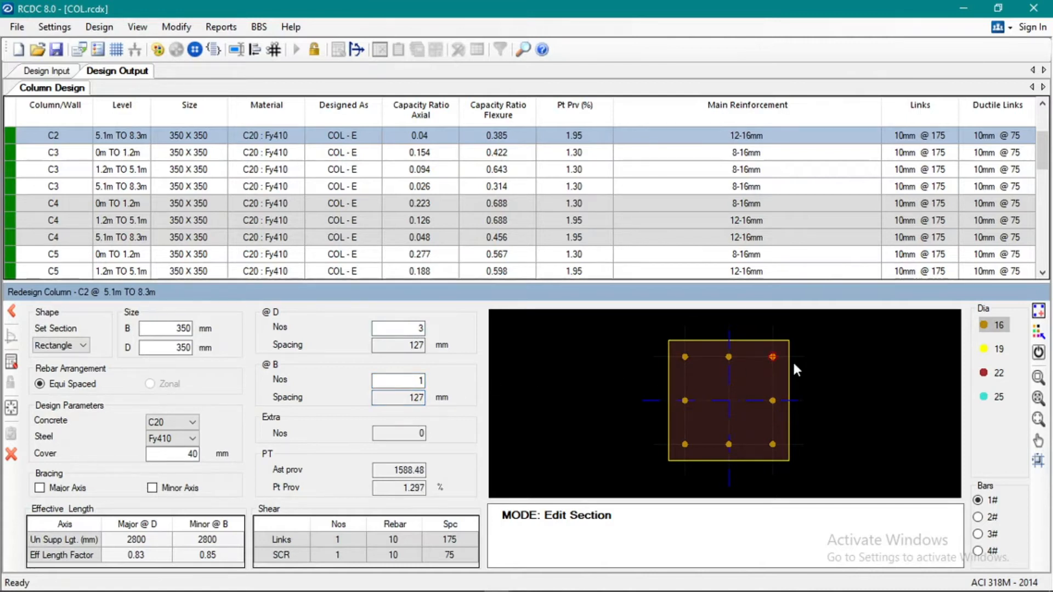
left_click(12, 363)
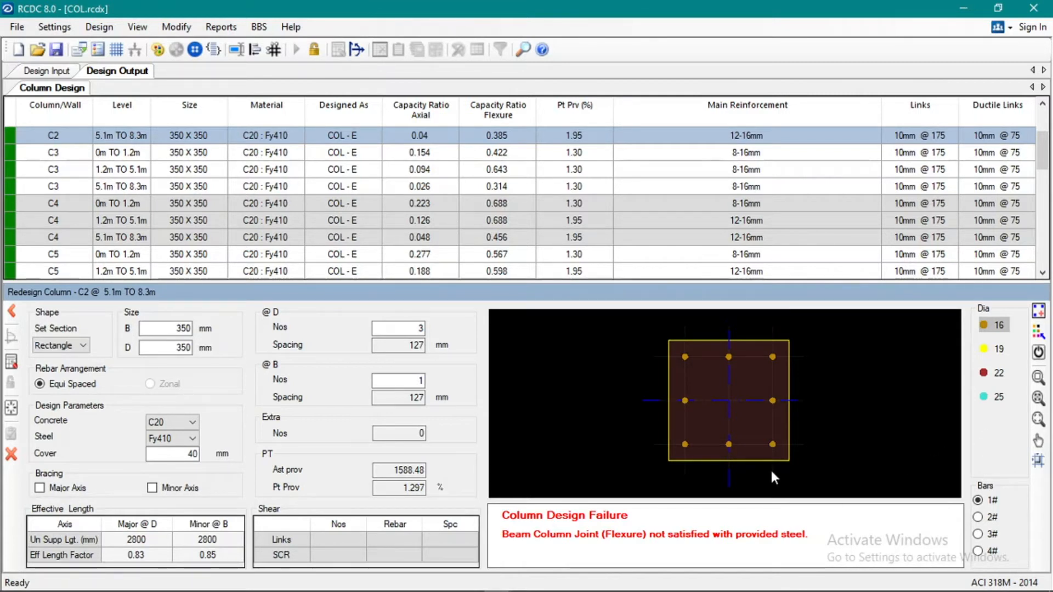
Step: Check the steel grades available for C2's 5.1m to 8.3m section, leaving Fy410 selected
left_click(685, 400)
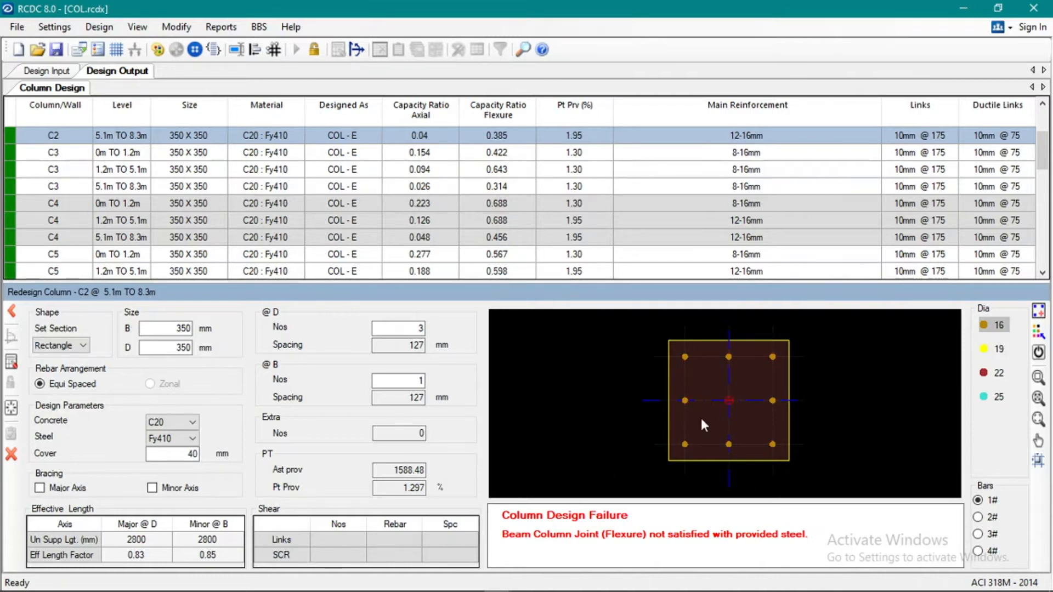
left_click(191, 439)
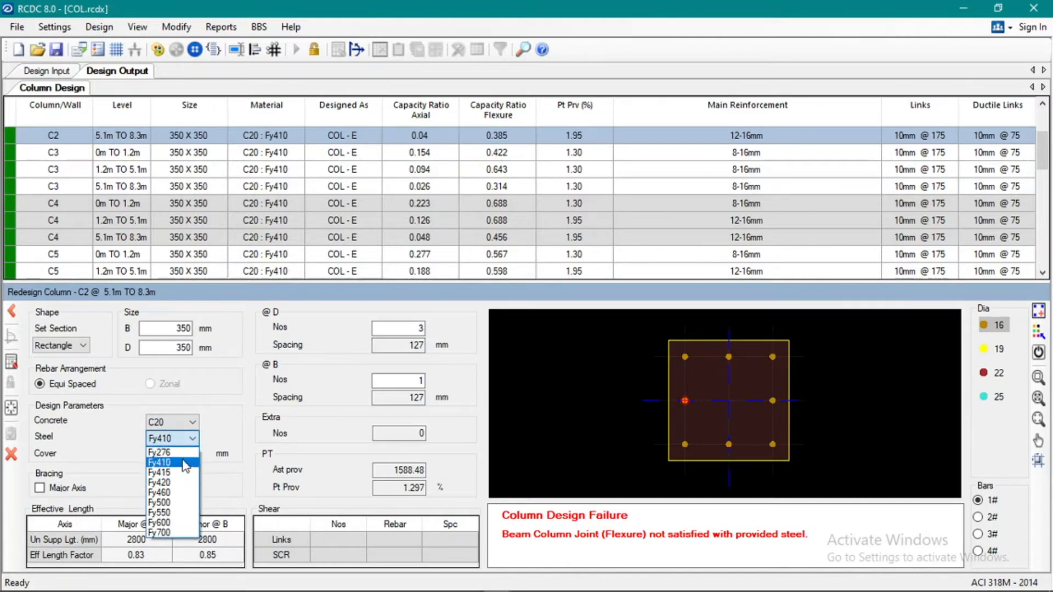
left_click(193, 442)
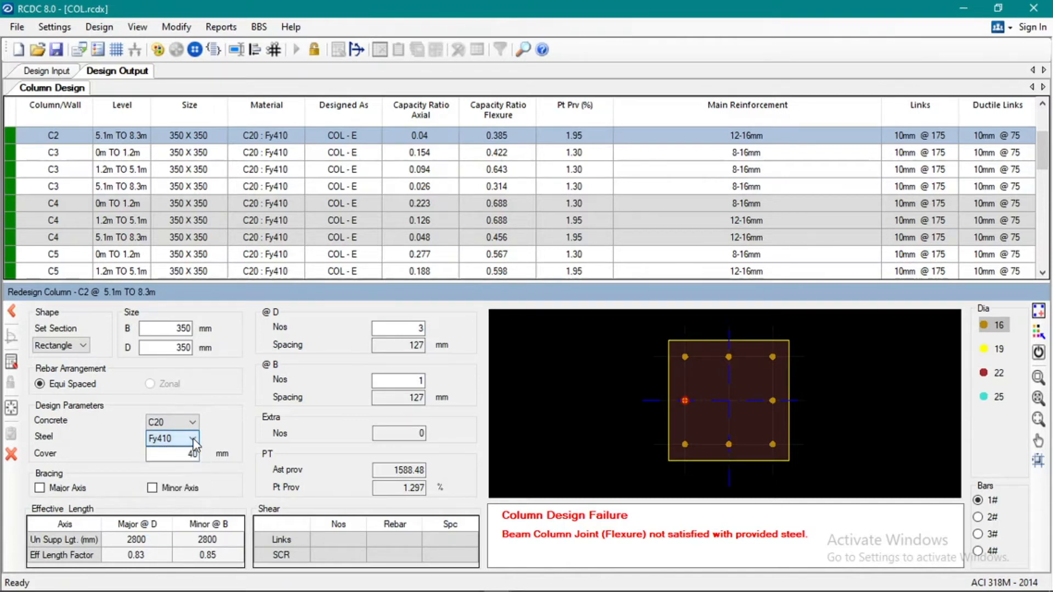
left_click(194, 442)
left_click(196, 436)
left_click(196, 436)
left_click(230, 416)
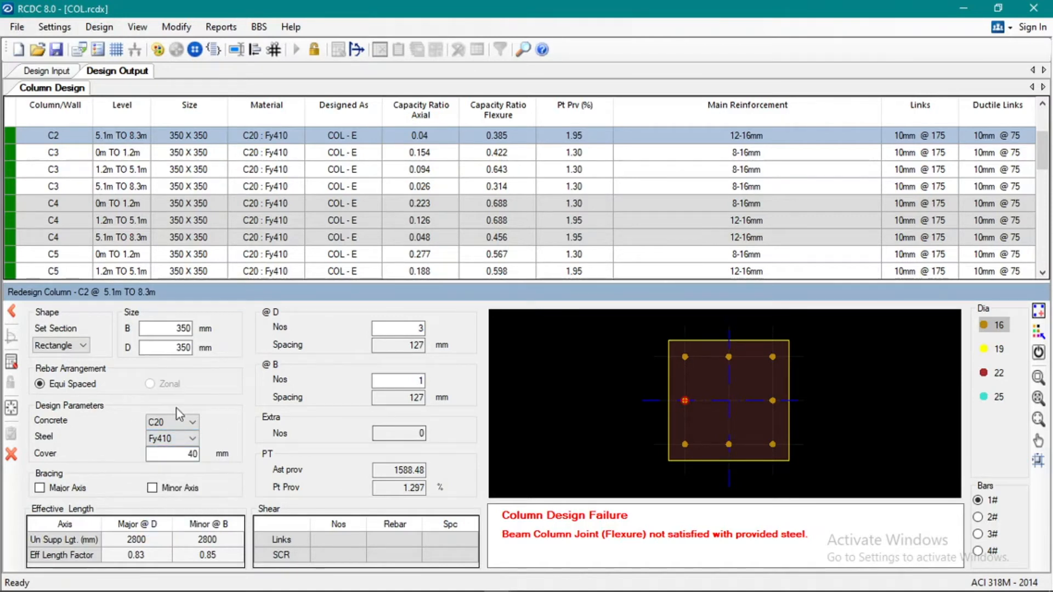
scroll(751, 189, "up", 2)
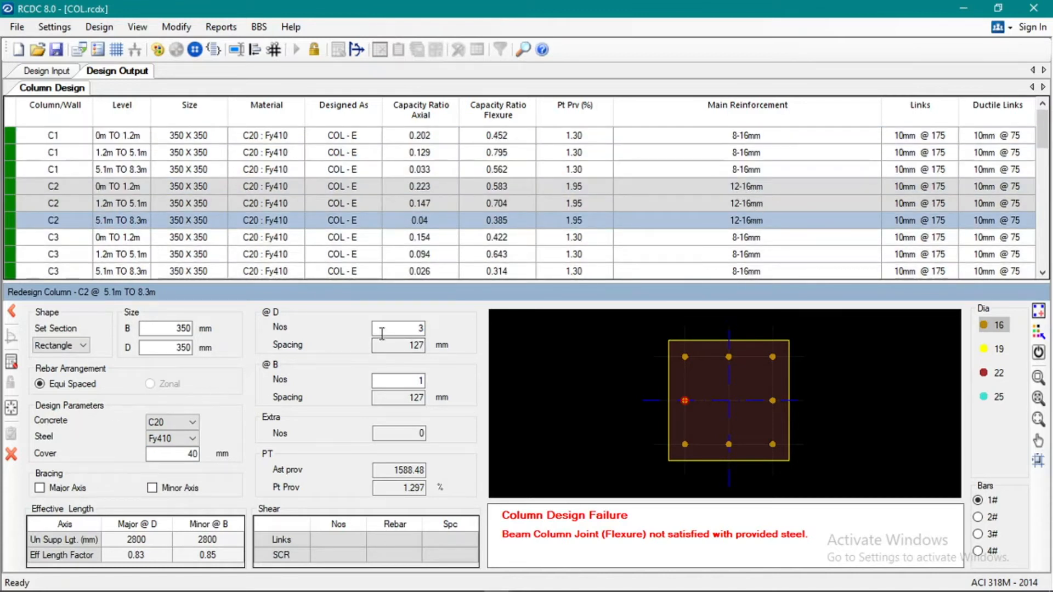
Step: Try designing C2's 5.1m to 8.3m section with 3 bars along D and 2 bars along B
left_click(422, 329)
type("3")
key("Tab")
type("2")
key("shift+Tab")
type("4")
key("Tab")
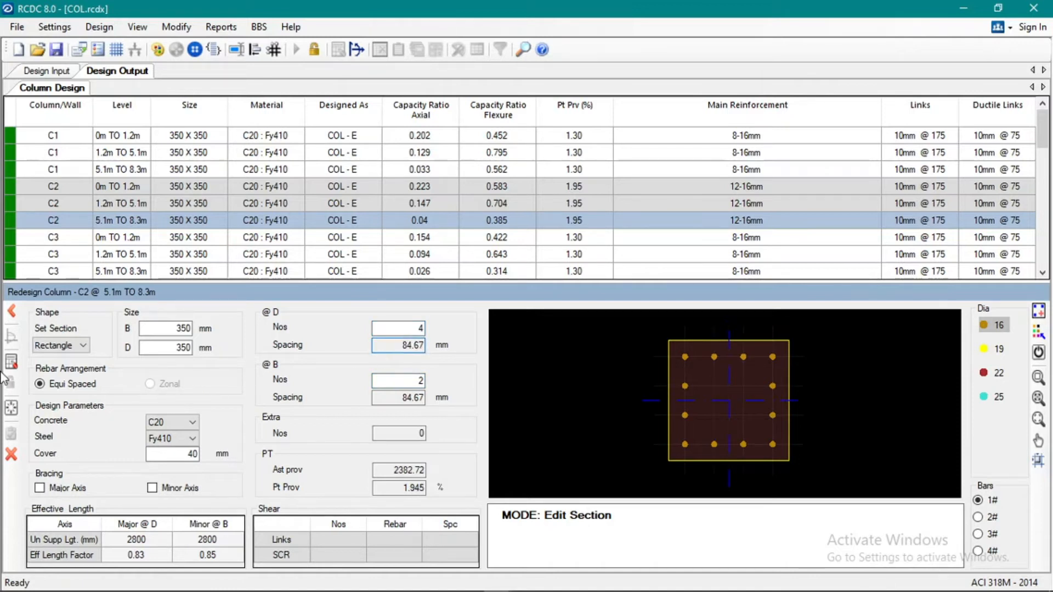
key("shift+Tab")
type("3")
left_click(402, 348)
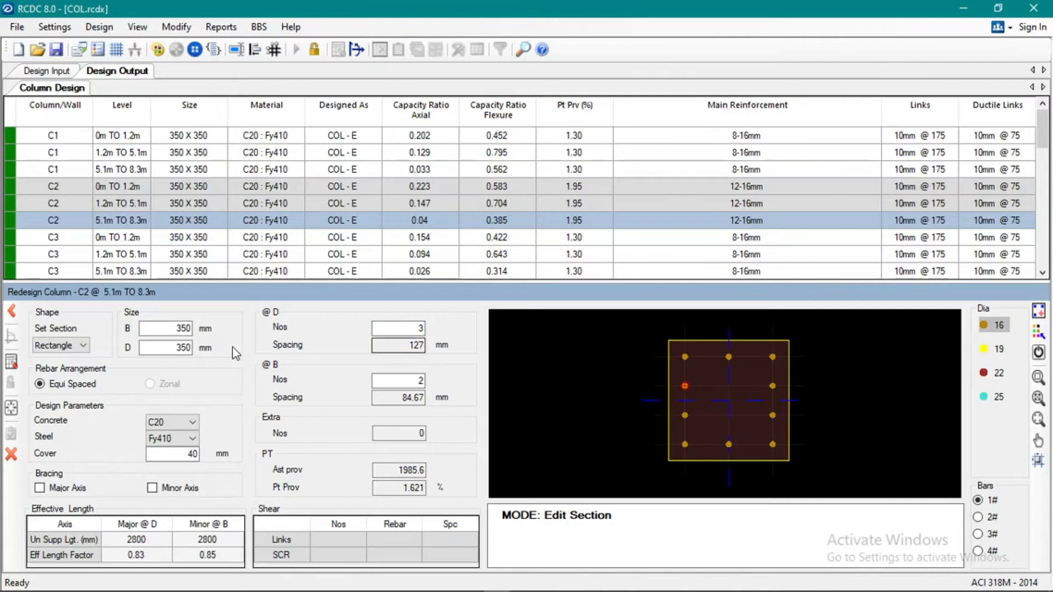
left_click(11, 362)
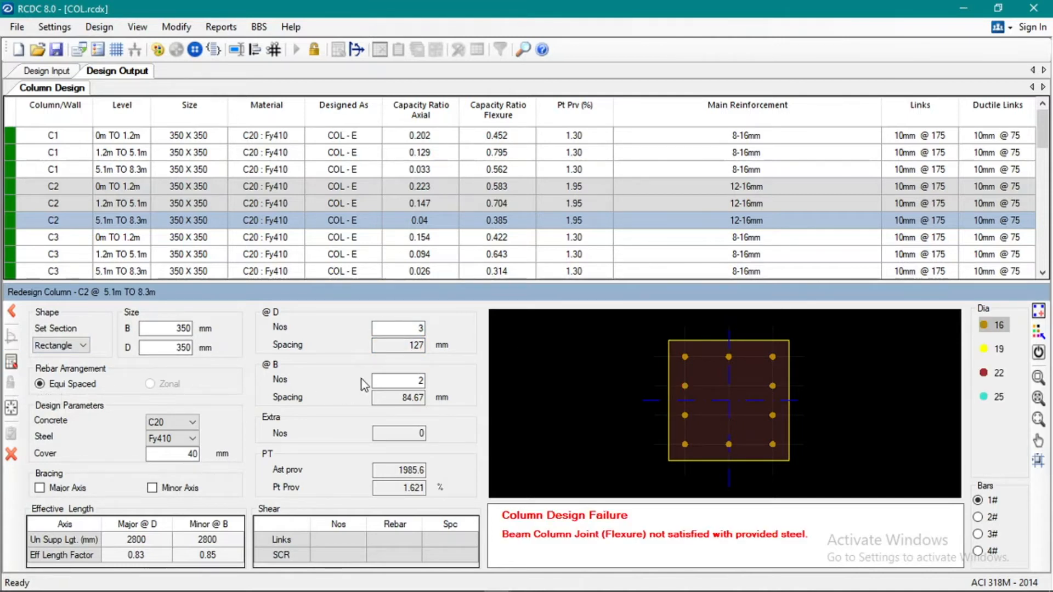
Step: Try designing C2's 5.1m to 8.3m section with 4 bars along D and 1 bar along B
double_click(424, 329)
type("4")
double_click(422, 381)
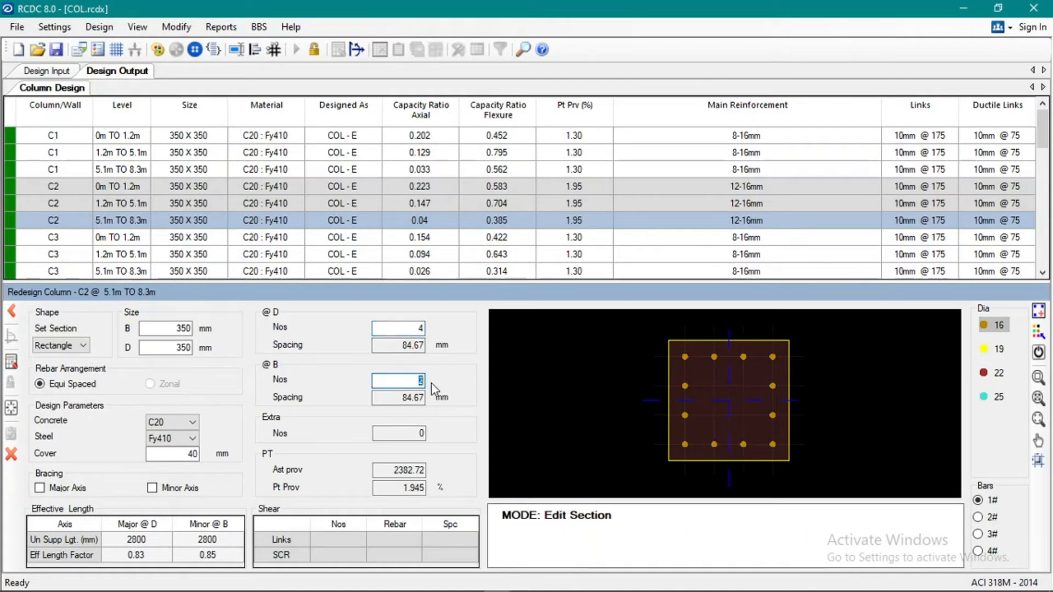
left_click(390, 399)
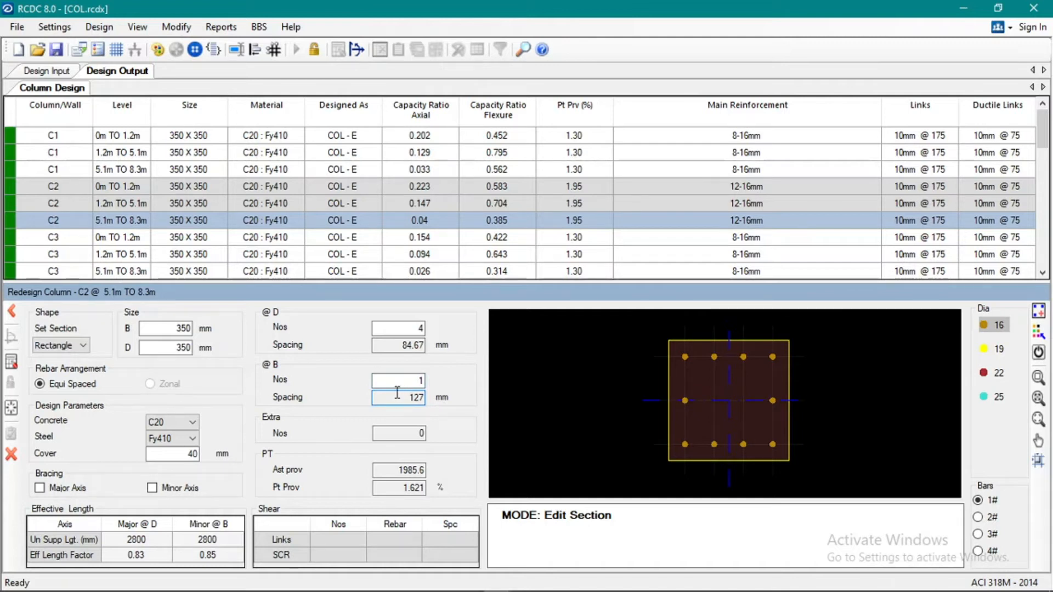
left_click(11, 362)
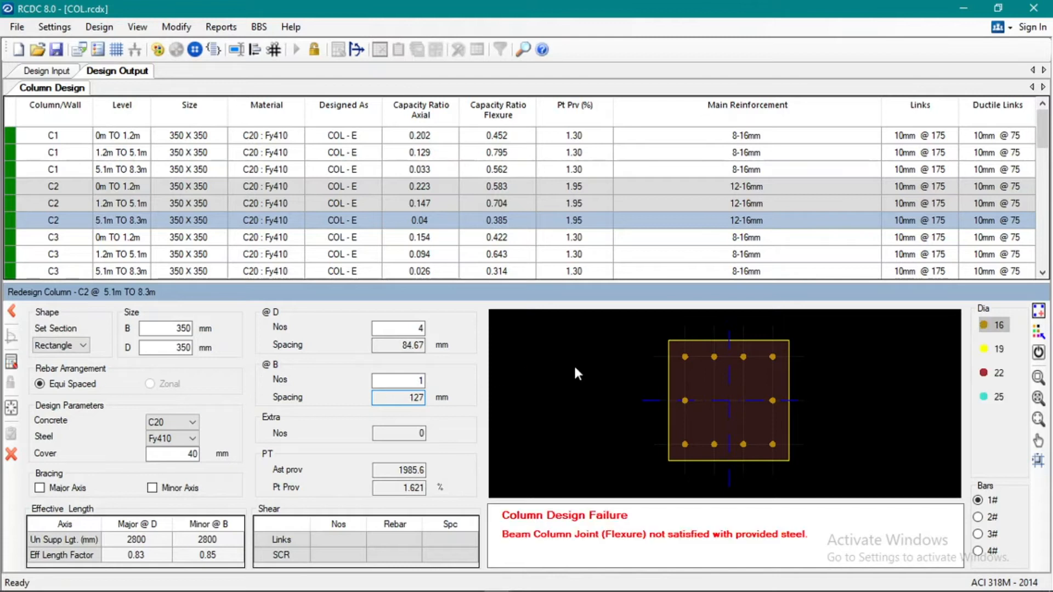
Step: Set the bars along B to 2, redesign C2's 5.1m to 8.3m section and accept the design
double_click(419, 381)
type("2")
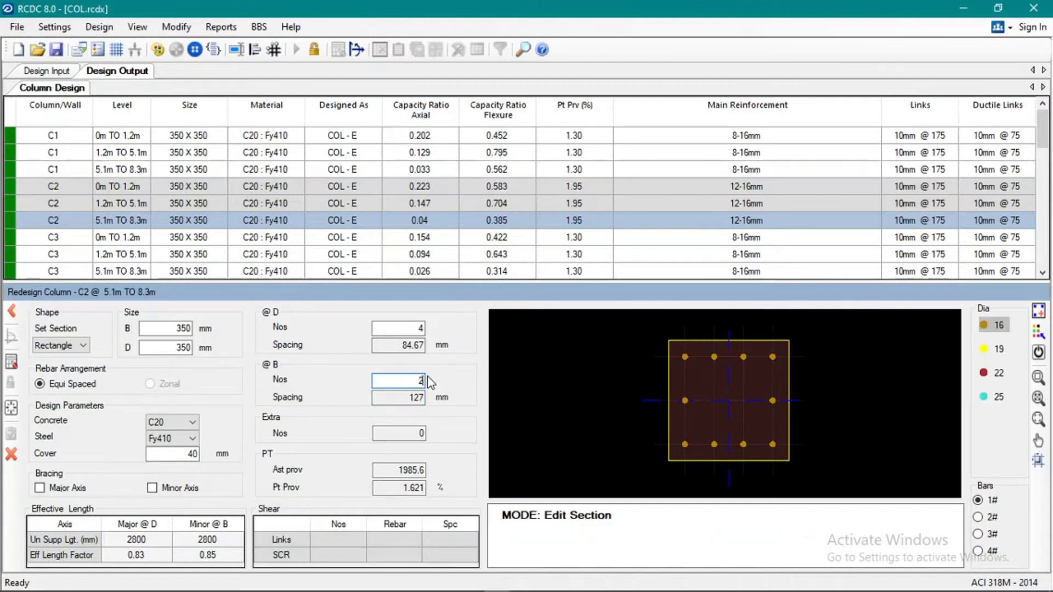
left_click(409, 396)
left_click(10, 362)
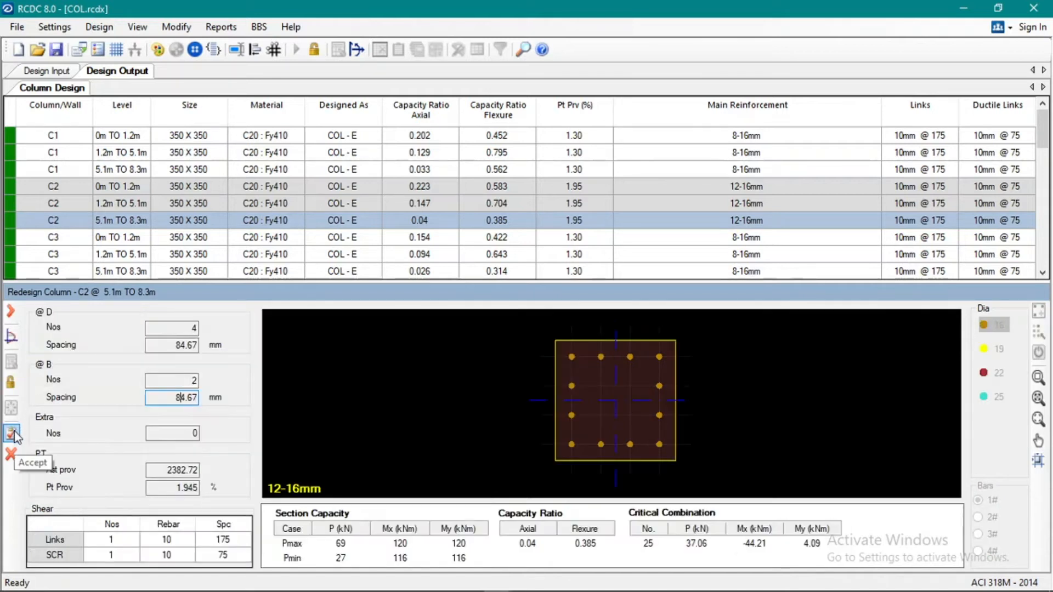
left_click(11, 433)
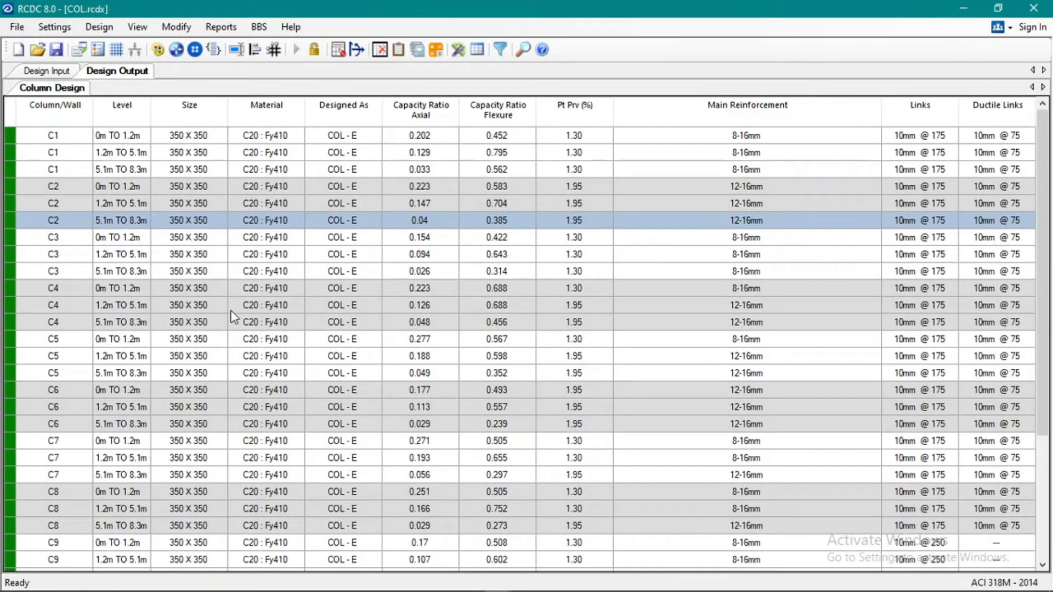
Step: Open the quick section of column C2 at 0m to 1.2m and examine its bar and link arrangement
scroll(231, 313, "down", 4)
scroll(233, 325, "up", 4)
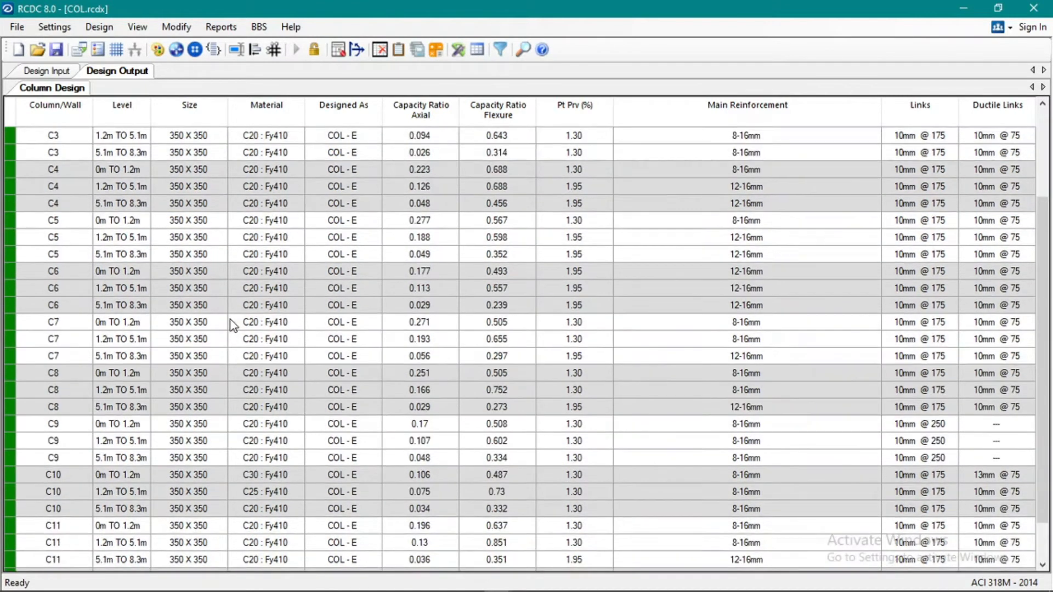
scroll(231, 323, "down", 2)
scroll(231, 322, "up", 2)
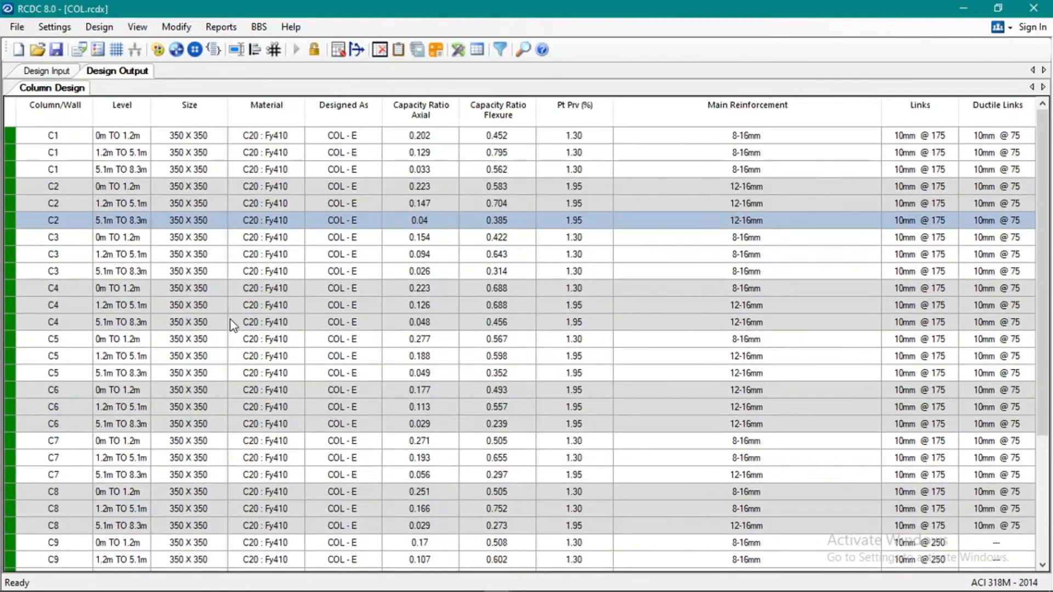
left_click(57, 186)
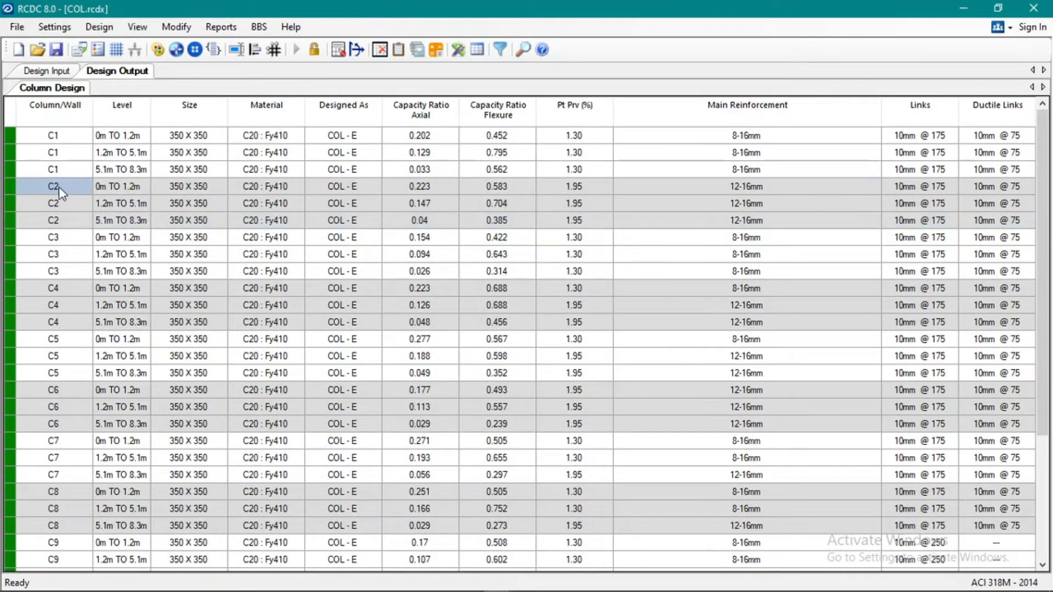
right_click(58, 186)
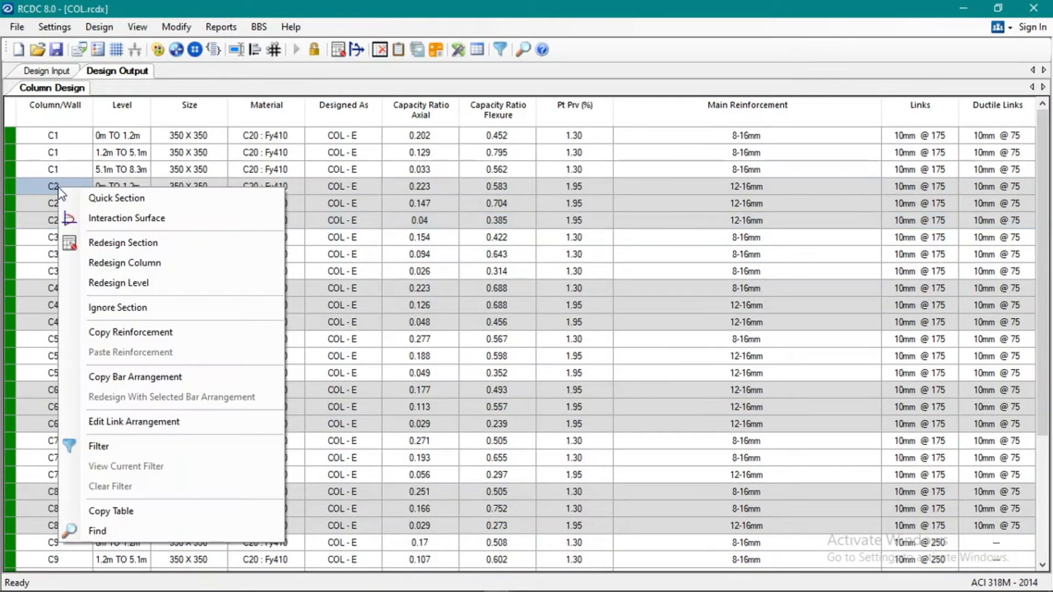
left_click(122, 198)
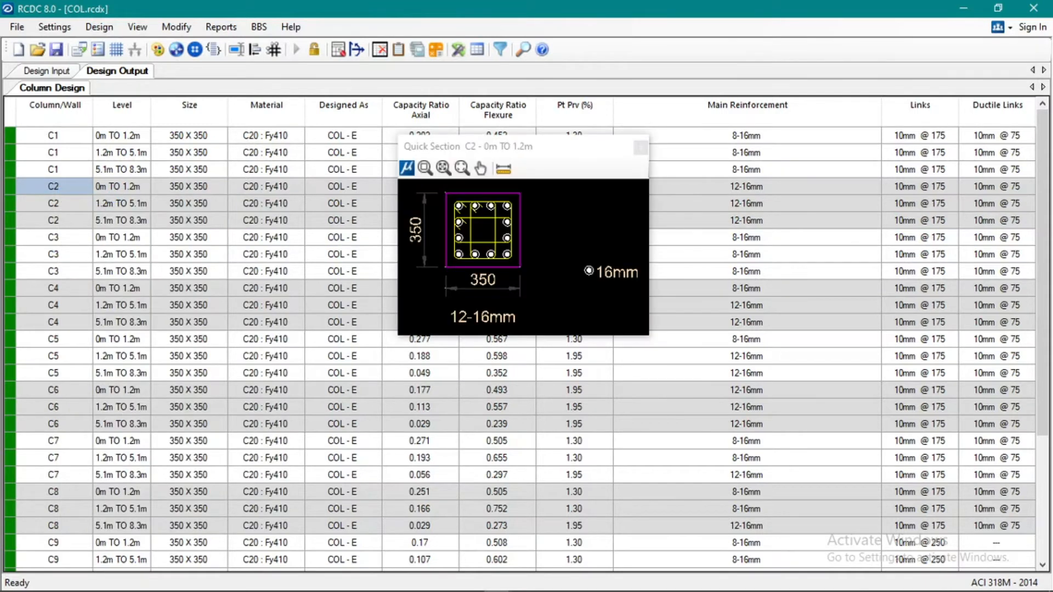
left_click_drag(541, 147, 427, 183)
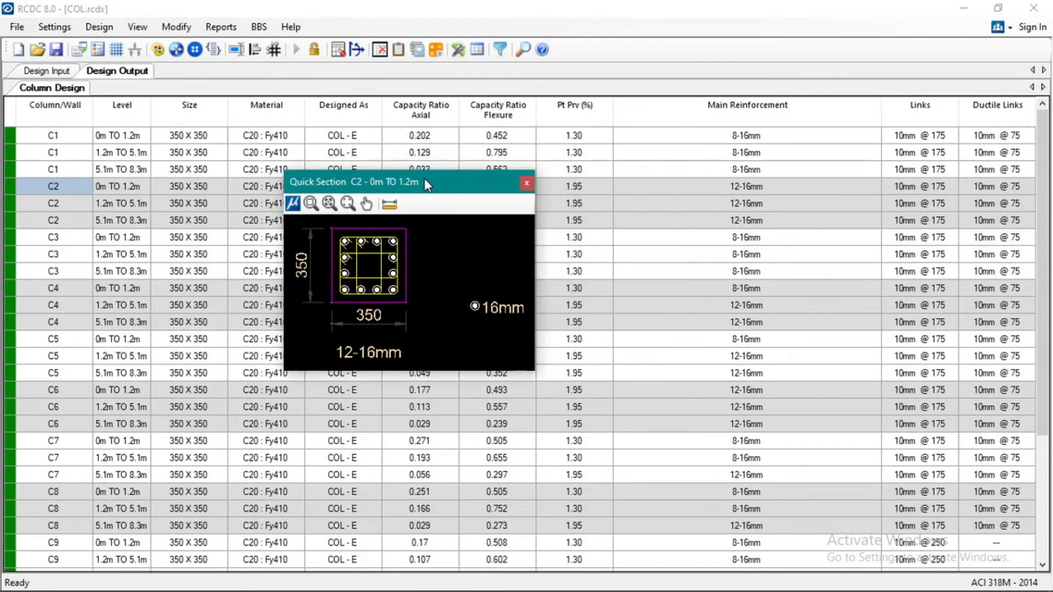
scroll(398, 279, "down", 2)
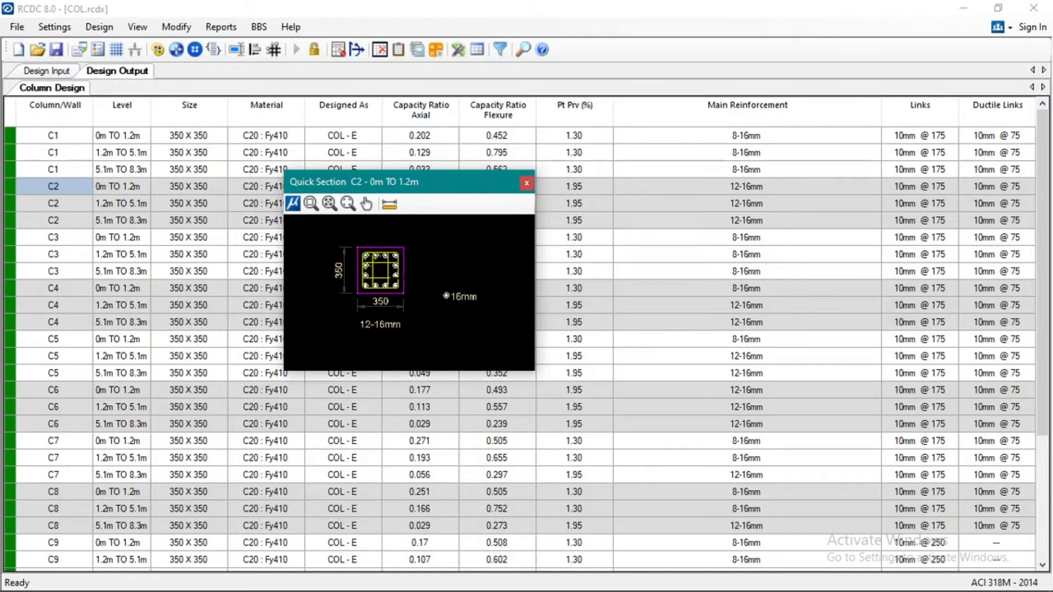
scroll(393, 286, "up", 1)
scroll(384, 288, "up", 2)
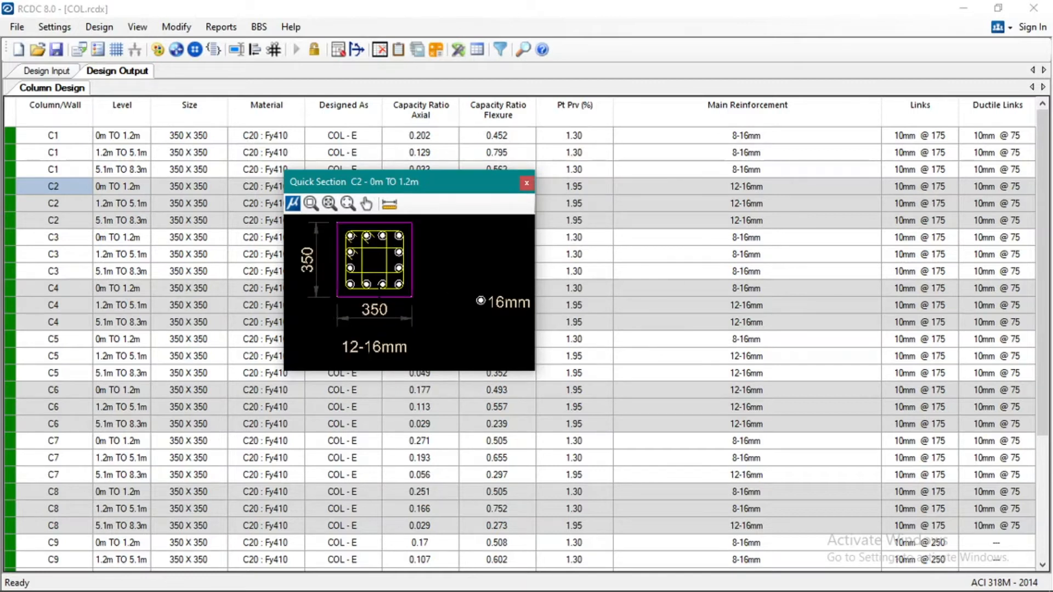
scroll(384, 288, "down", 1)
scroll(357, 307, "up", 4)
scroll(371, 295, "down", 2)
scroll(370, 305, "down", 2)
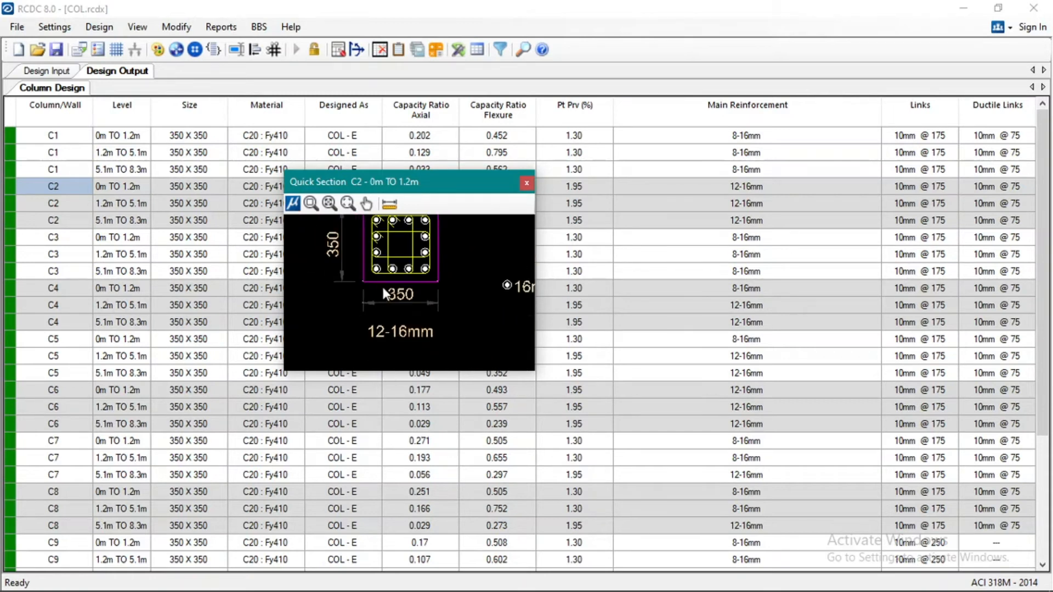
Step: Inspect the full quick section of C2 at 0m to 1.2m, including its dimensions and bar legend, and close it
scroll(383, 284, "down", 2)
left_click(367, 204)
mouse_move(401, 255)
left_mouse_down()
mouse_move(403, 294)
mouse_move(394, 281)
left_mouse_up()
scroll(395, 296, "up", 2)
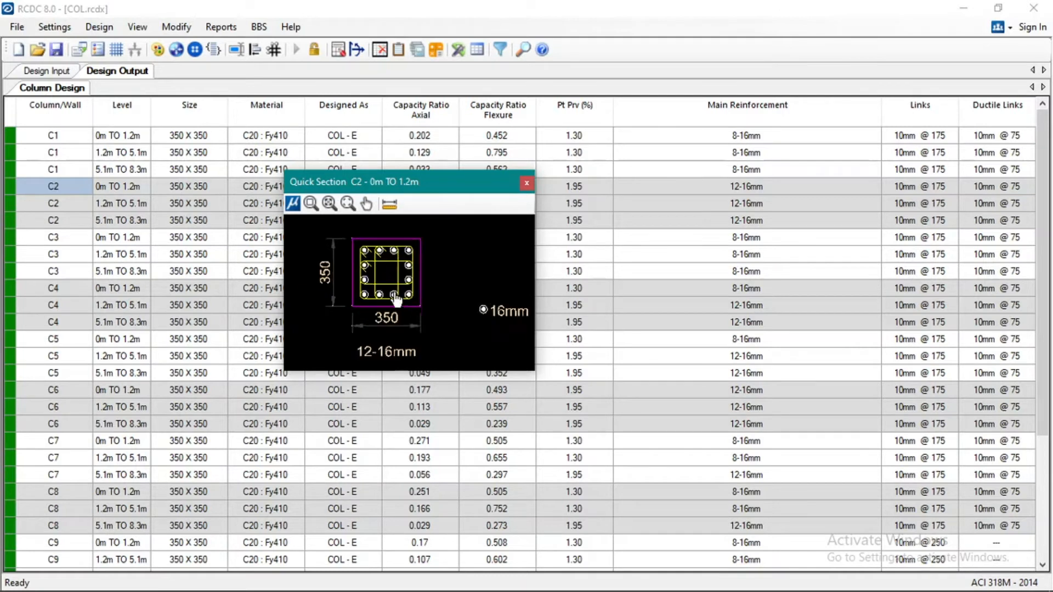
left_click(527, 183)
Step: Open the interaction surface of C2's 0m to 1.2m section and examine its moment capacity diagram
right_click(57, 192)
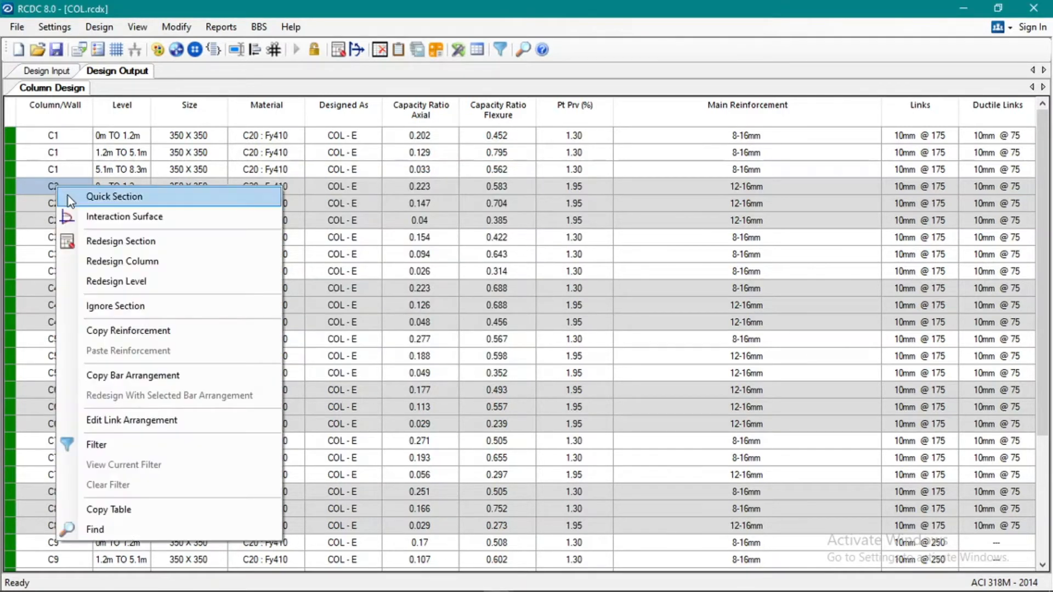
left_click(107, 216)
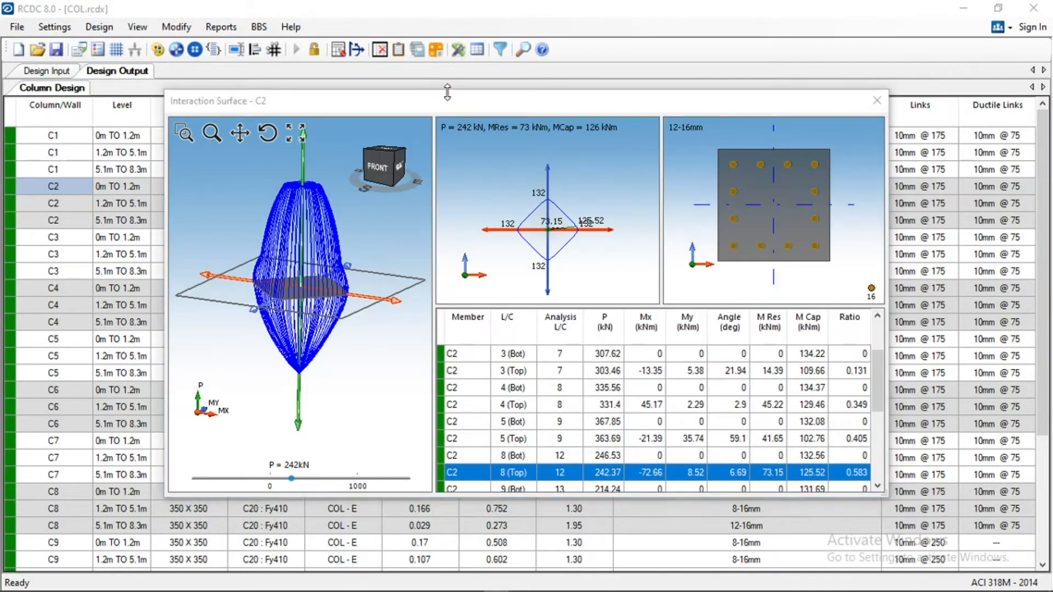
scroll(650, 299, "down", 3)
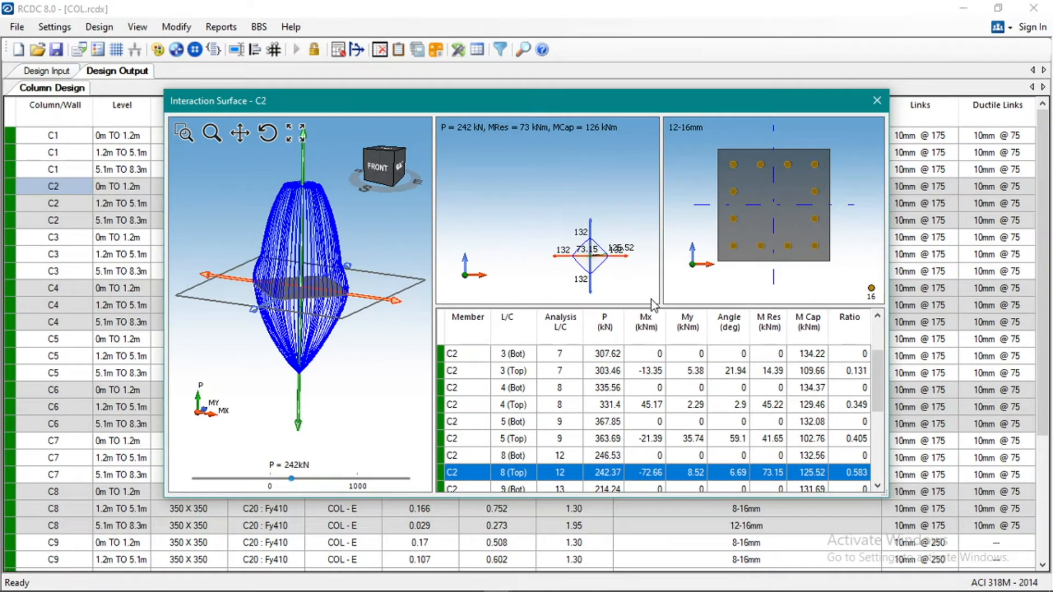
scroll(650, 298, "up", 3)
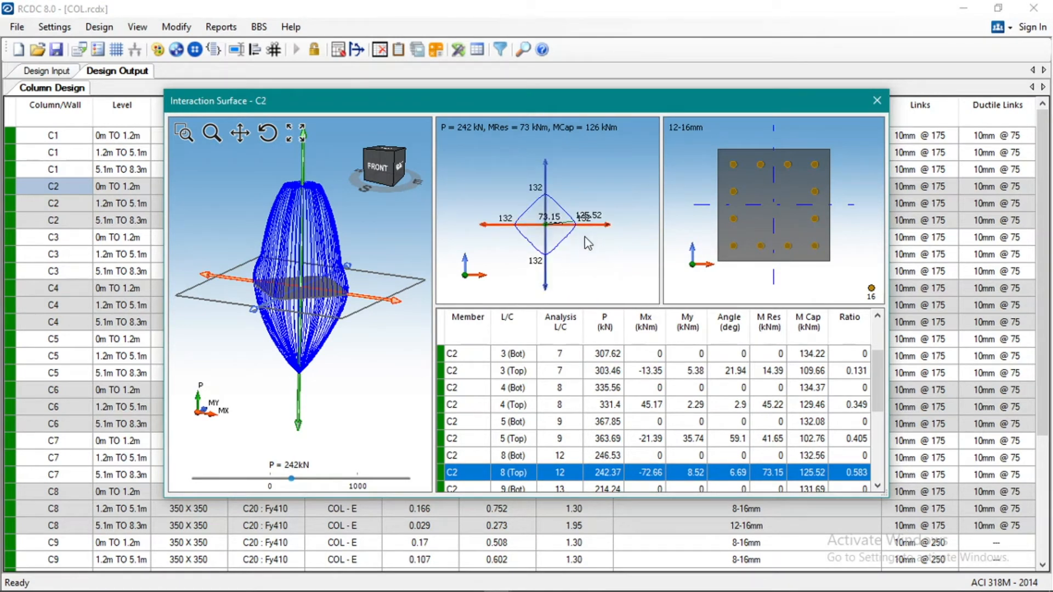
scroll(584, 237, "down", 2)
scroll(543, 239, "up", 2)
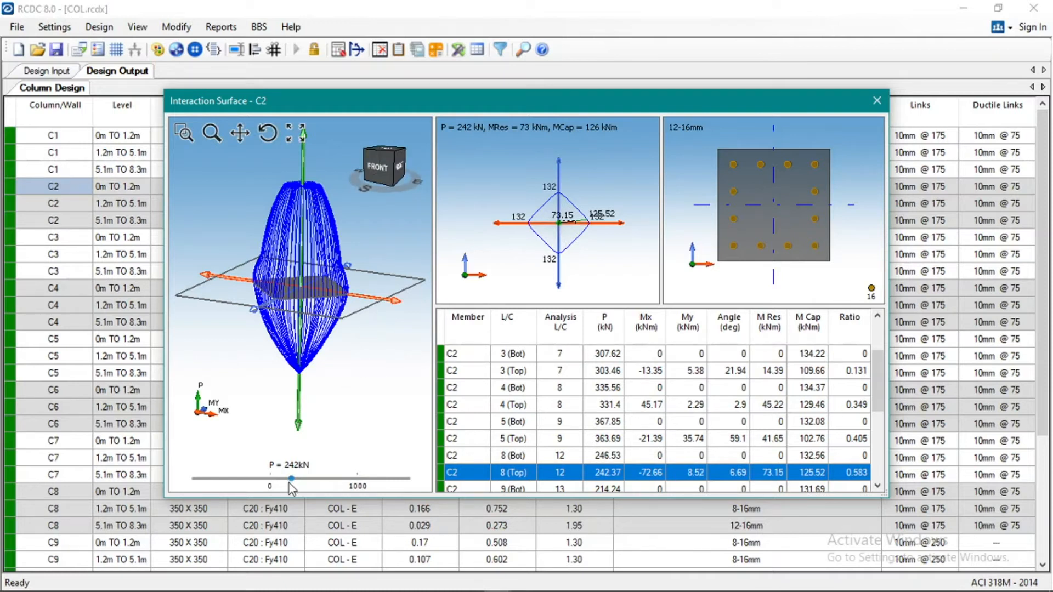
Step: Examine C2's interaction surface at axial loads of about 1569, 612, 330, 4 and 189 kN, rotate the 3D surface and close it
left_click_drag(289, 483, 417, 475)
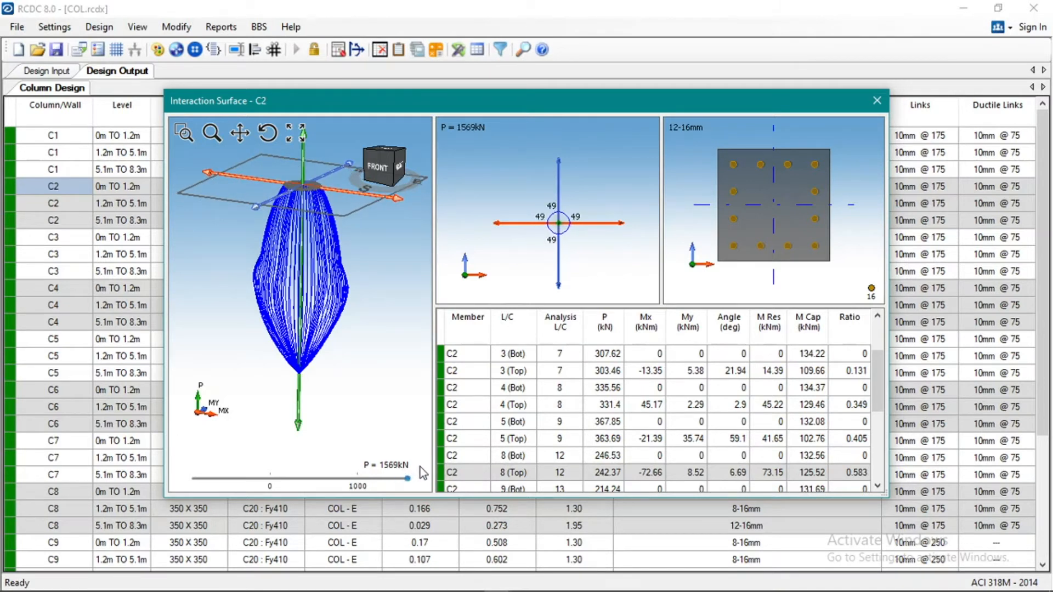
left_click_drag(409, 478, 327, 489)
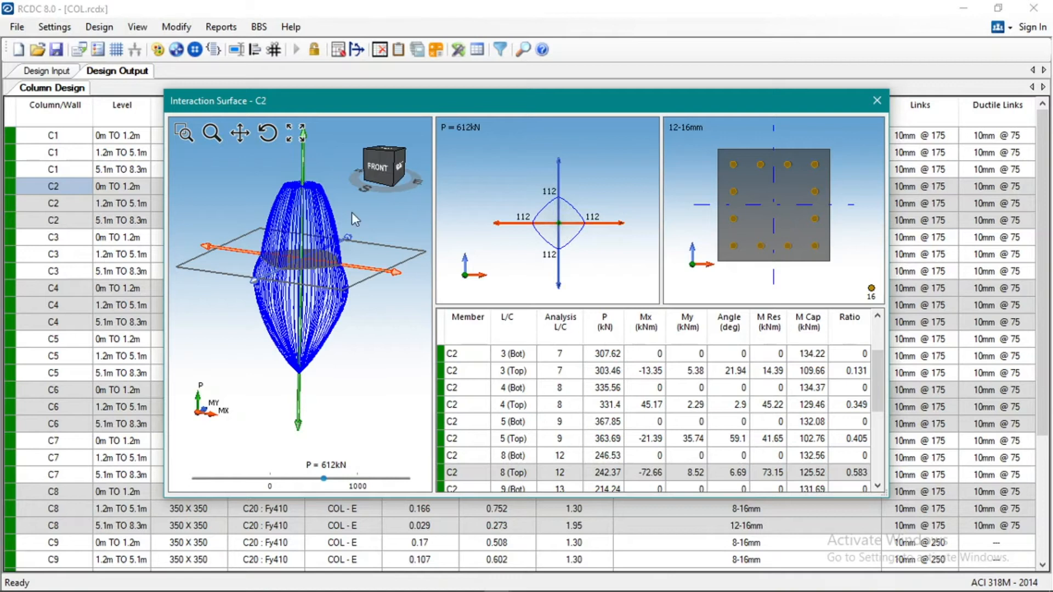
left_click_drag(324, 479, 298, 485)
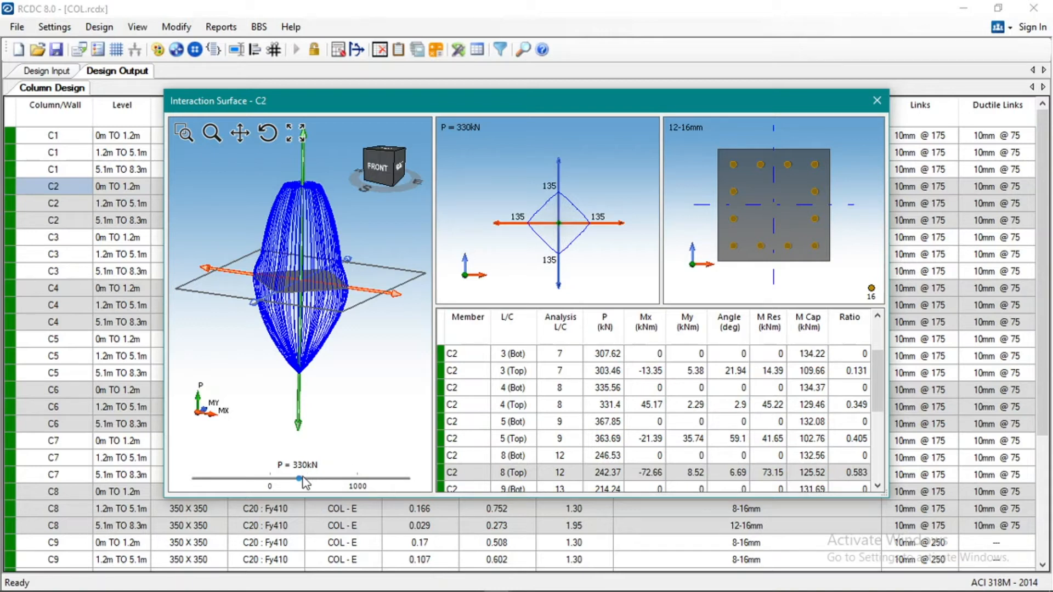
left_click_drag(298, 484, 271, 487)
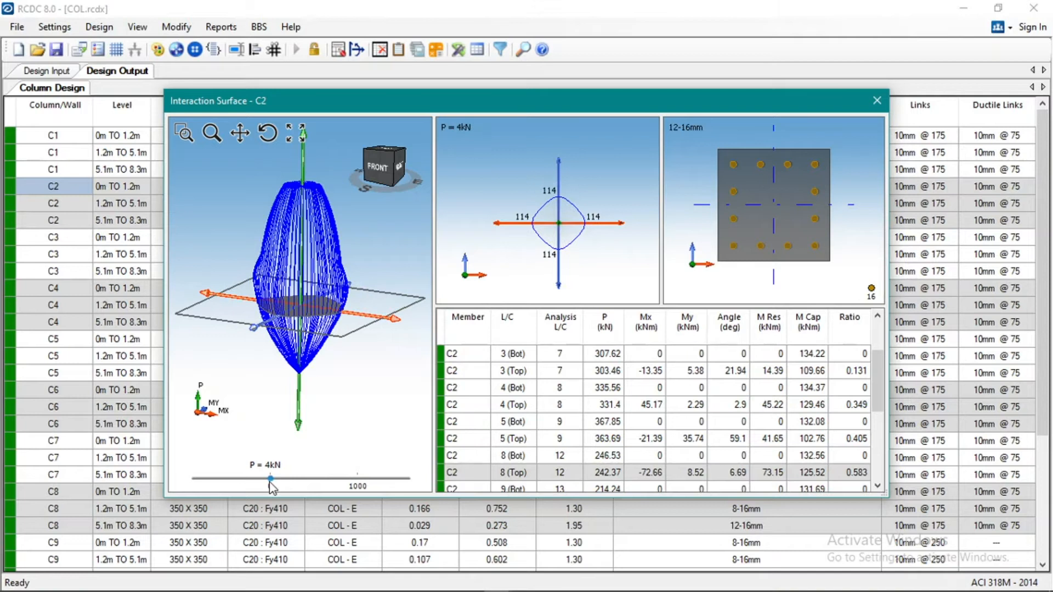
left_click_drag(272, 483, 270, 482)
mouse_move(271, 483)
left_mouse_down()
mouse_move(234, 483)
mouse_move(287, 482)
left_mouse_up()
left_click_drag(394, 152, 407, 174)
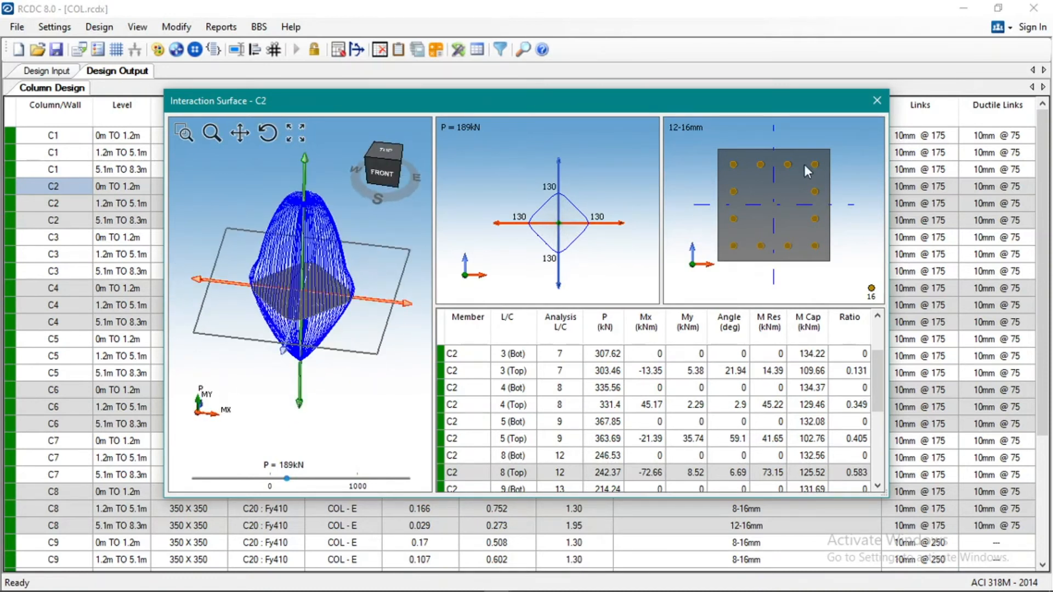
left_click(877, 101)
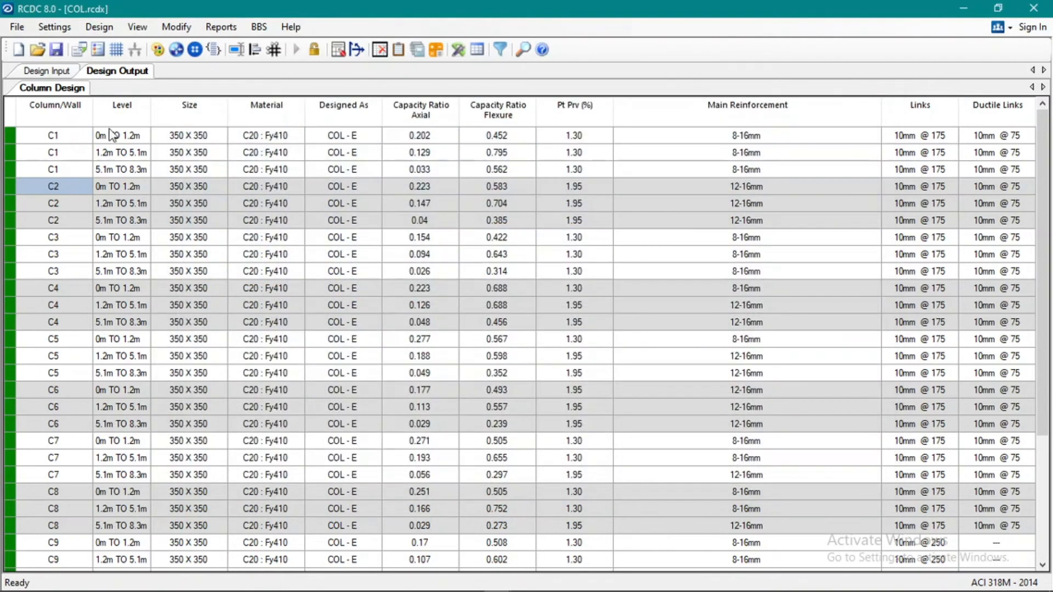
Step: Open the Redesign Column options for C2, review the size, material, cover and bracing settings of its levels, and close without changes
right_click(55, 191)
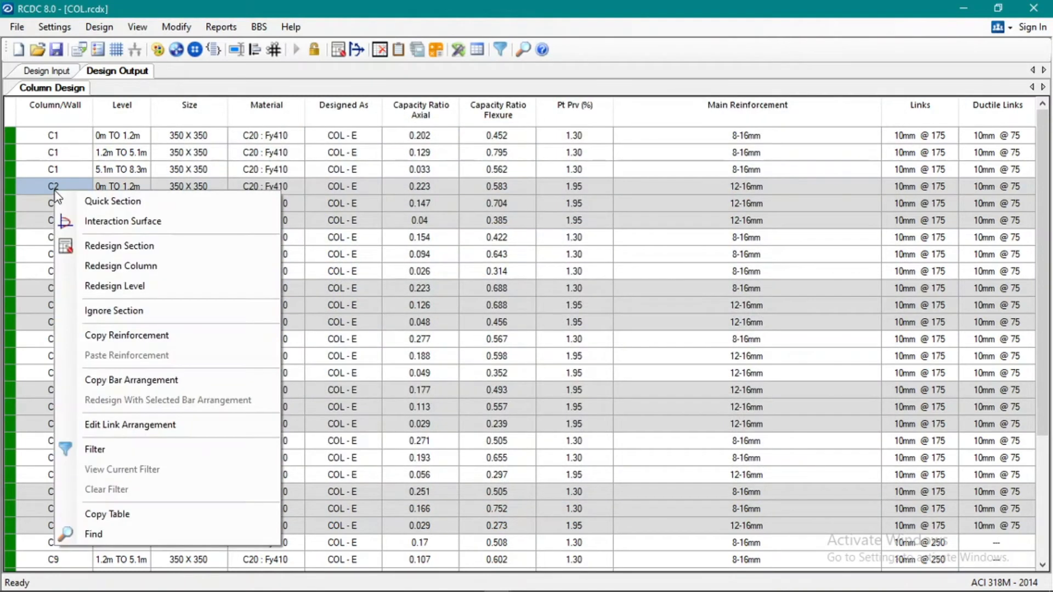
left_click(127, 267)
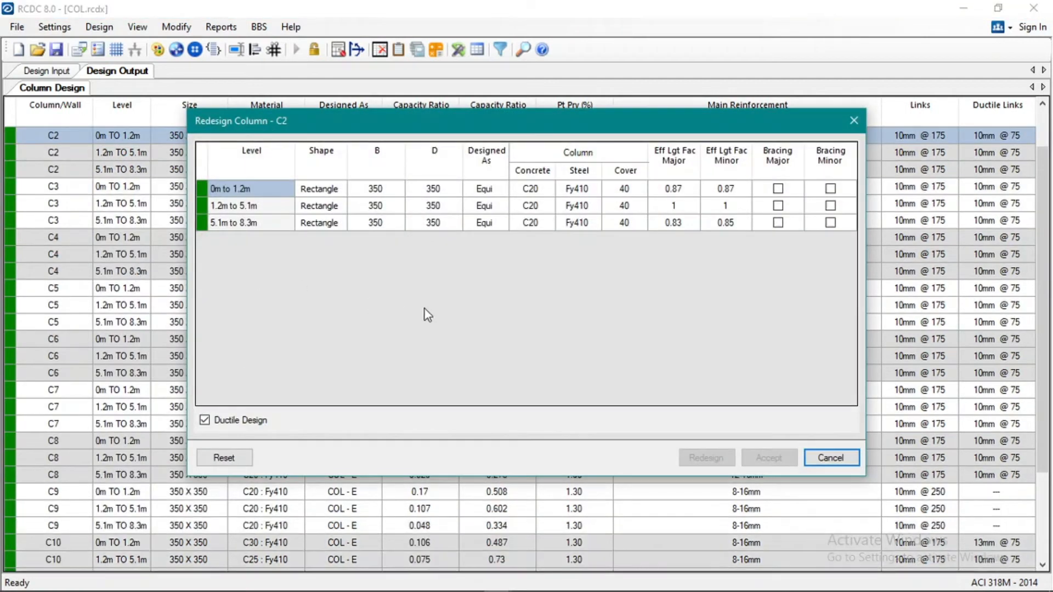
left_click(384, 191)
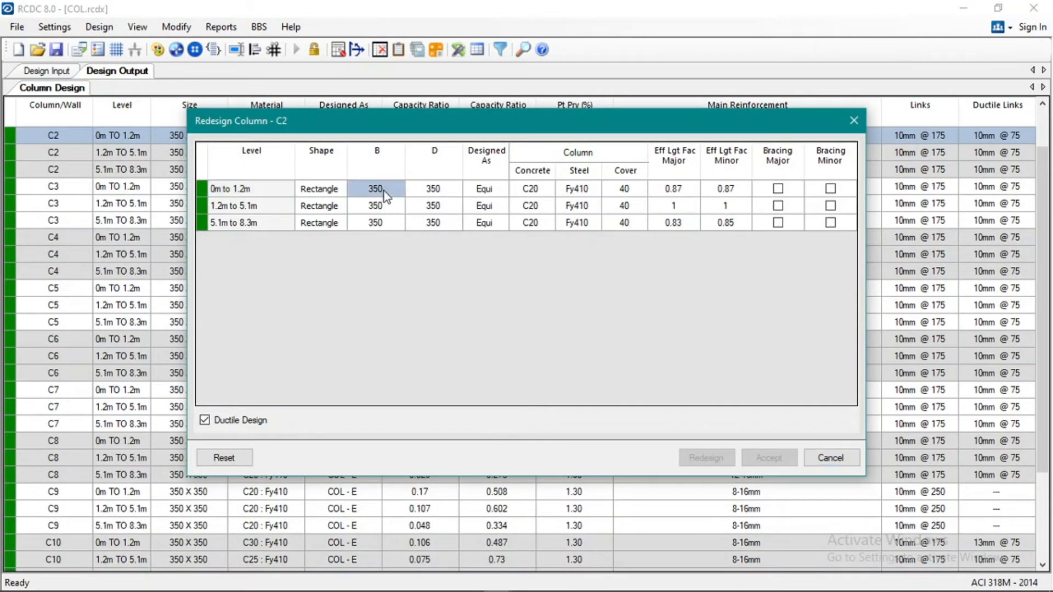
left_click(427, 192)
left_click(390, 196)
left_click(390, 206)
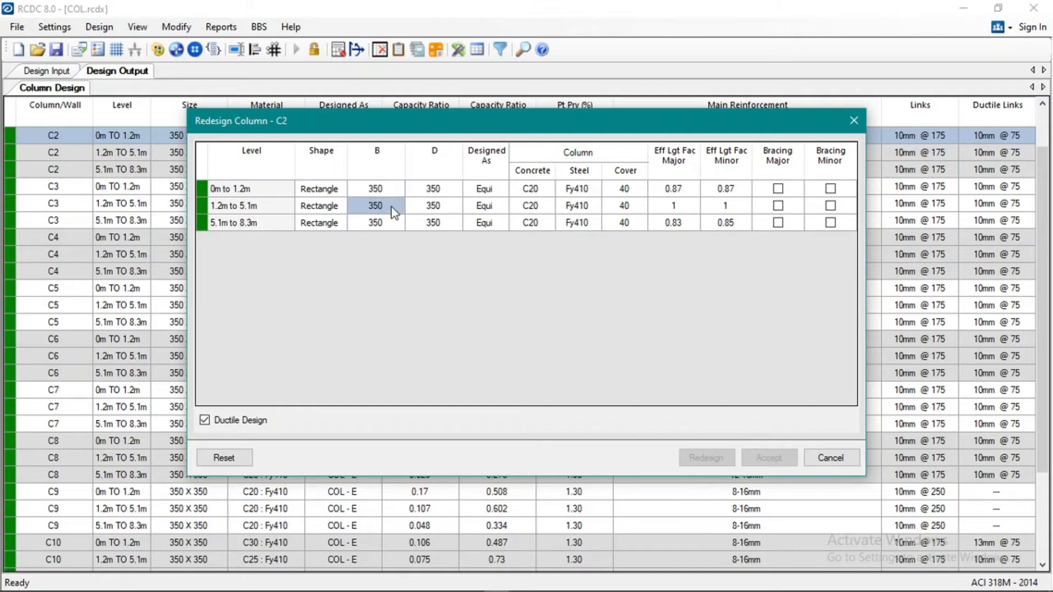
left_click(441, 207)
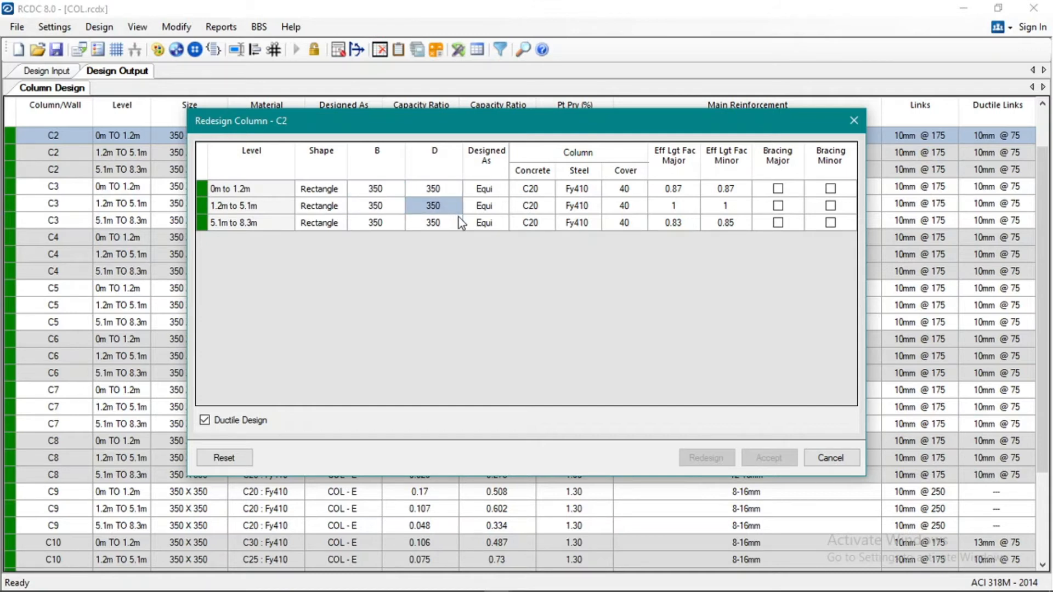
left_click(530, 208)
left_click(588, 206)
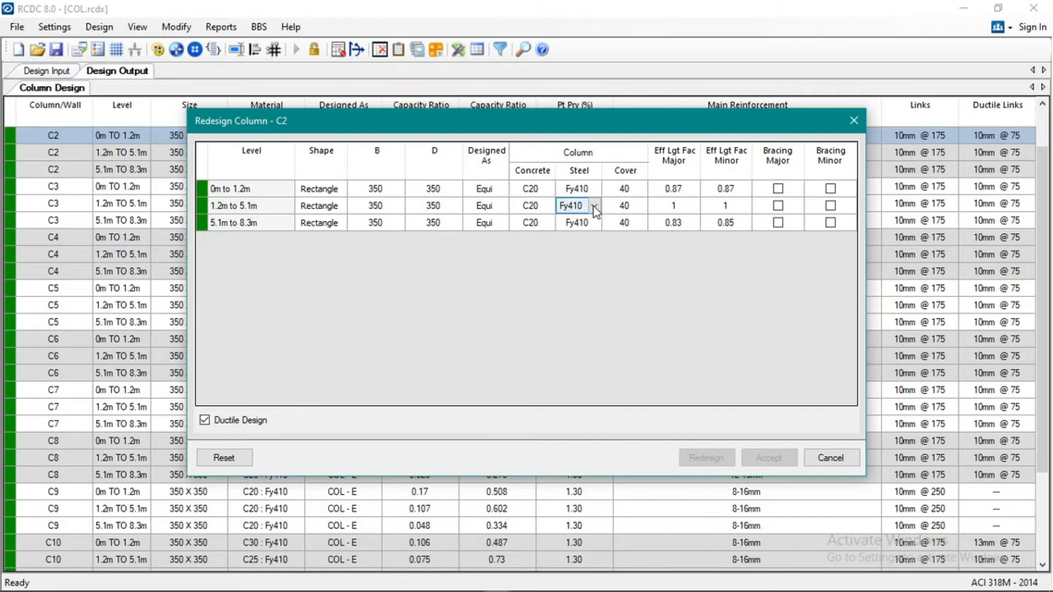
left_click(617, 209)
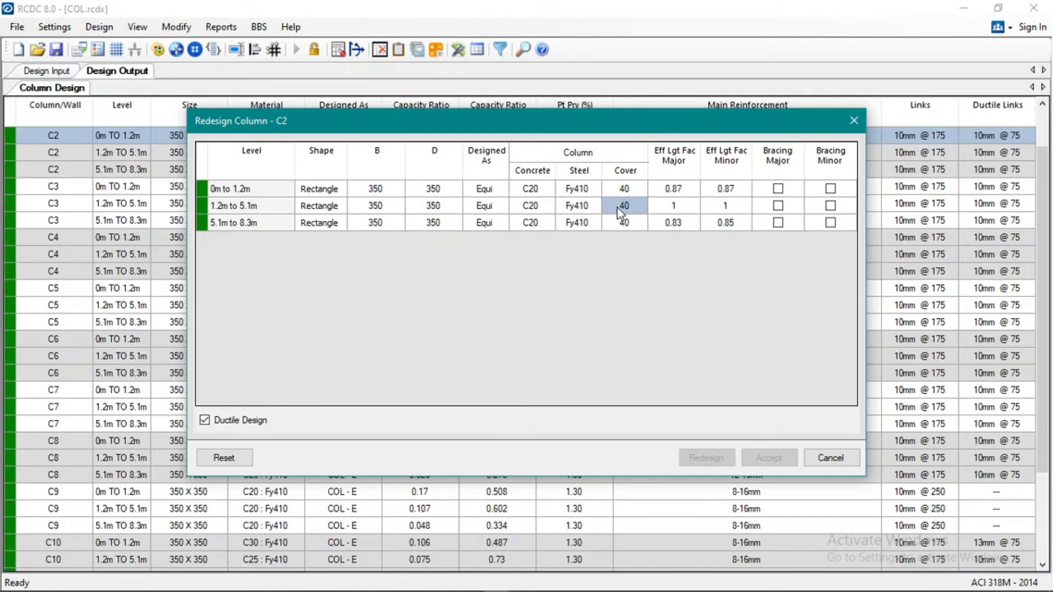
left_click(760, 209)
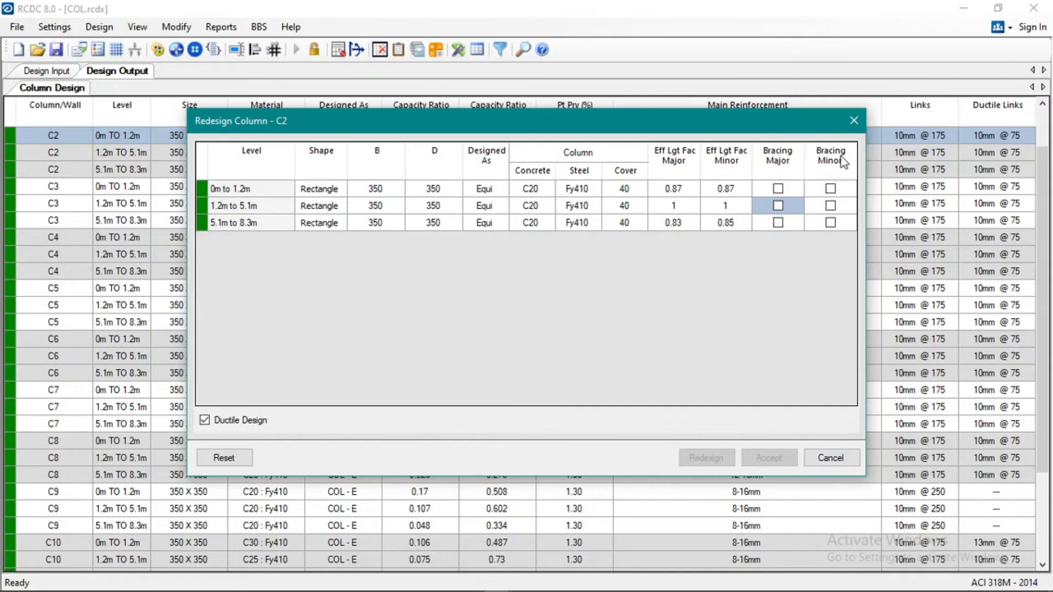
left_click(854, 120)
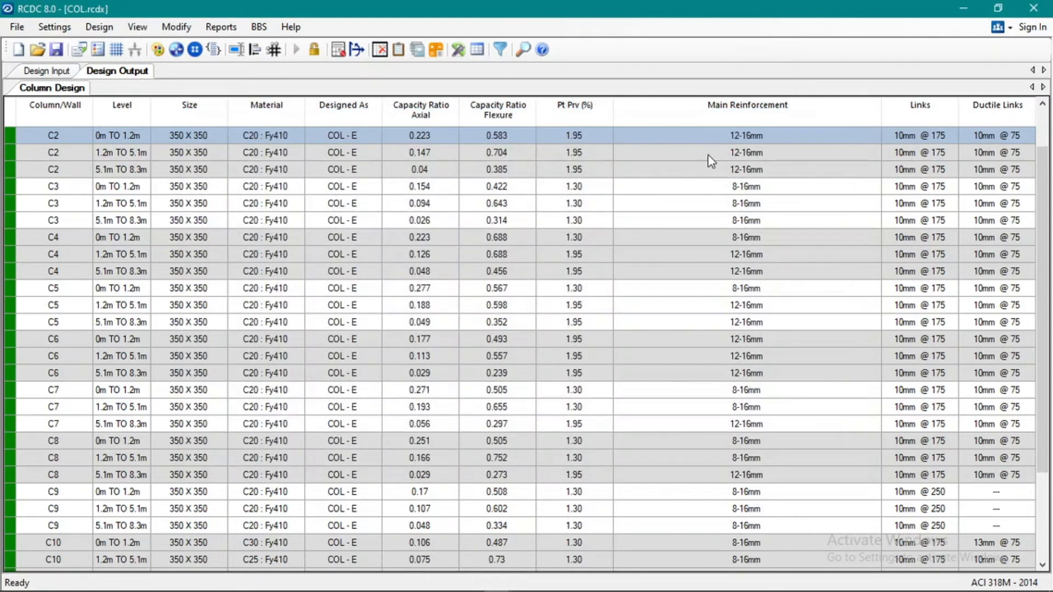
Step: Open the Redesign Level options, try the level selections, review the concrete and steel grades for level 1.2m, and cancel
right_click(58, 139)
left_click(118, 237)
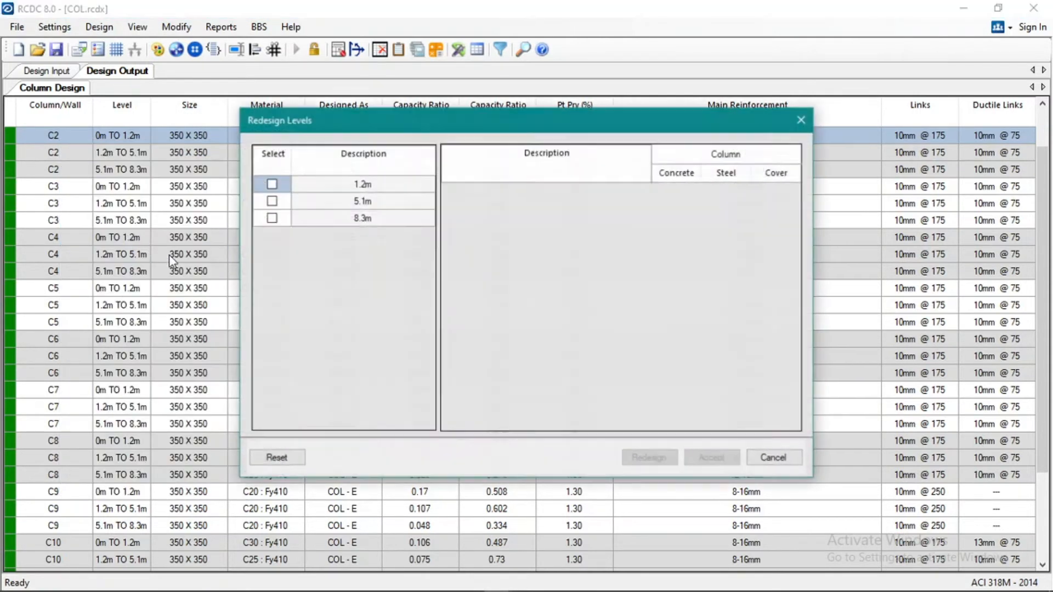
left_click(272, 185)
left_click(271, 202)
left_click(271, 218)
left_click(271, 201)
left_click(272, 218)
left_click(282, 182)
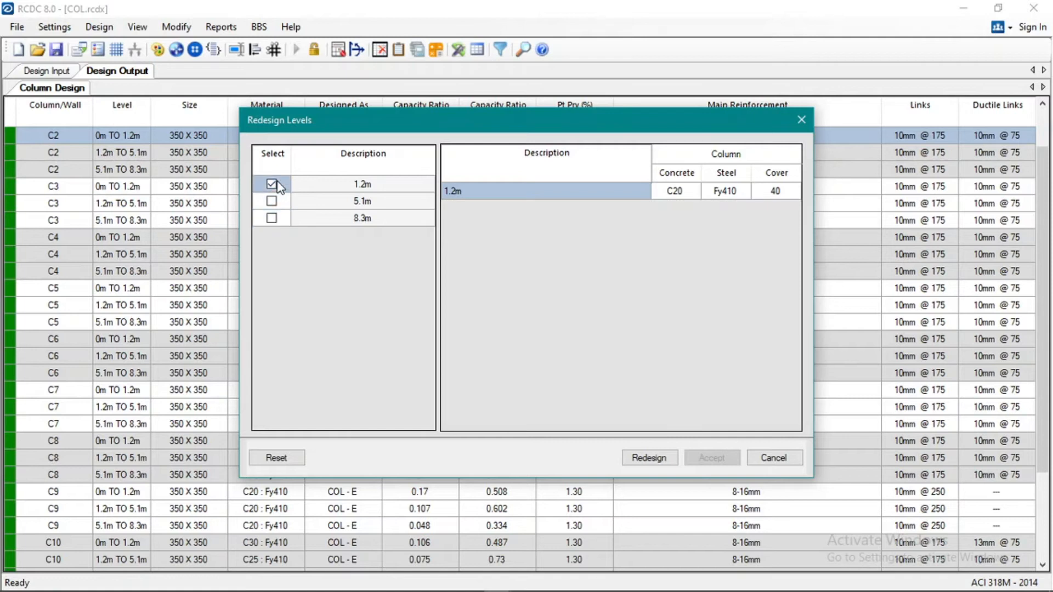
left_click(697, 192)
left_click(696, 191)
left_click(717, 193)
left_click(719, 193)
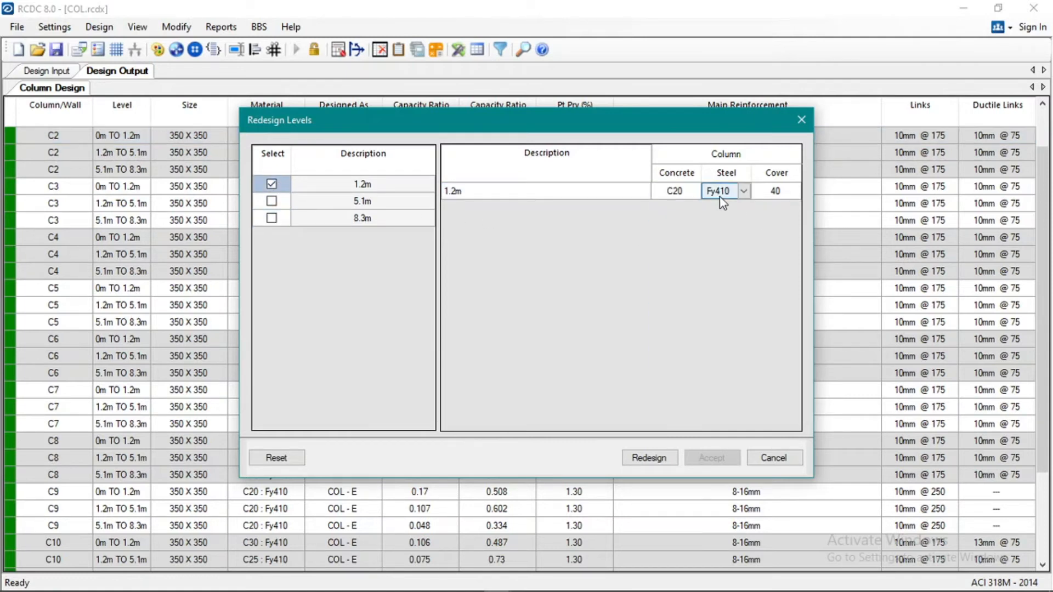
left_click(783, 456)
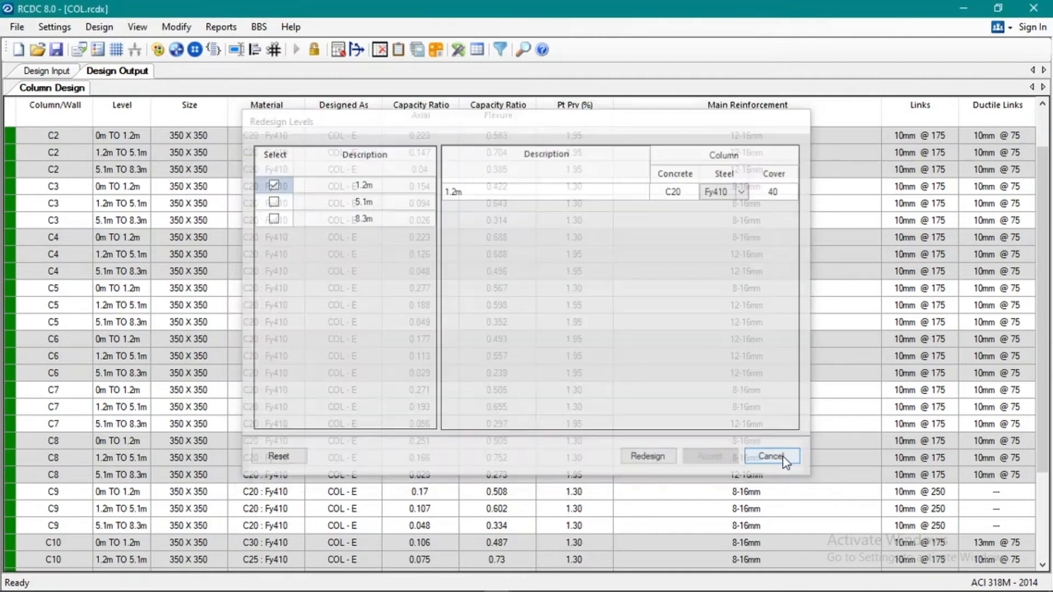
Step: Reopen the Redesign Level options, select only level 1.2m to view its column settings, and cancel without redesigning
right_click(62, 136)
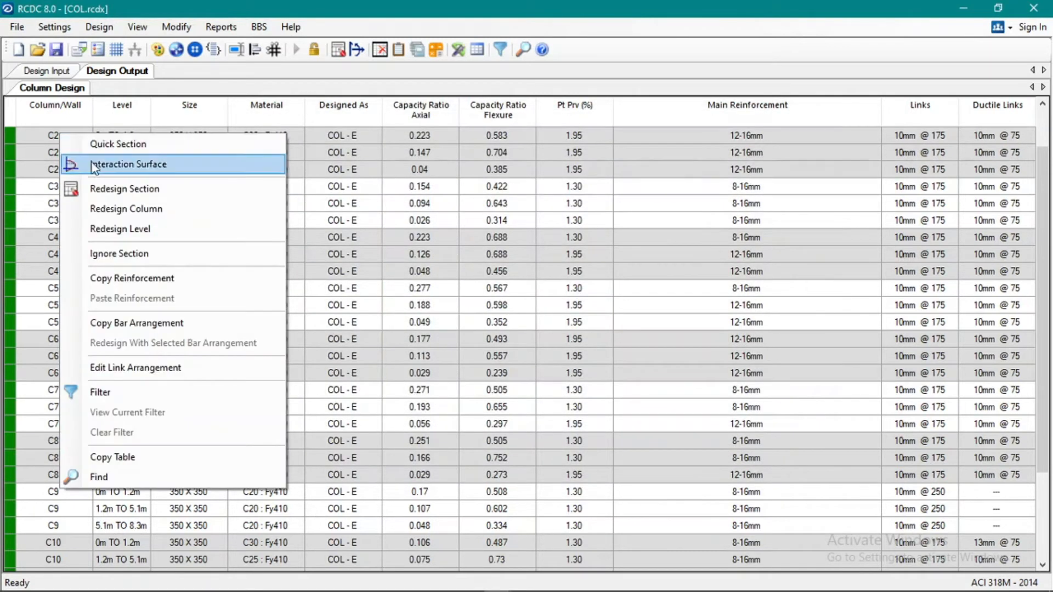
left_click(117, 228)
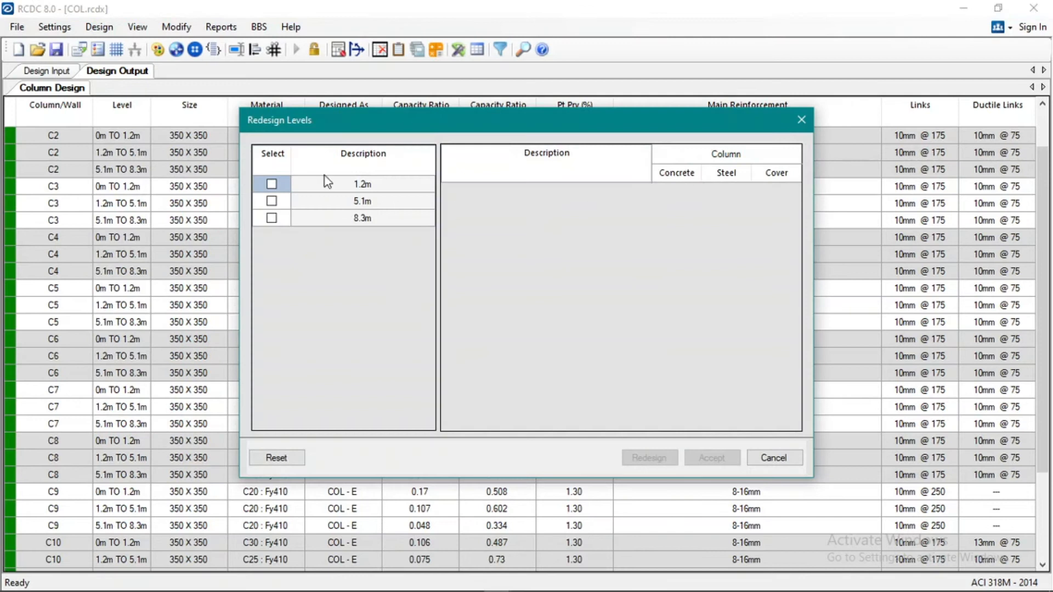
left_click(272, 183)
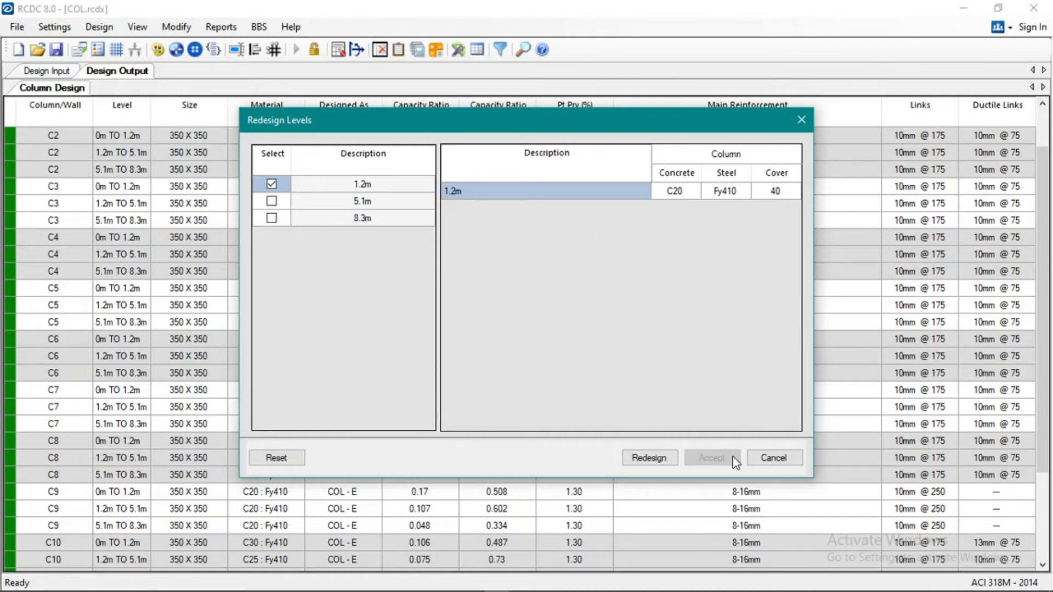
left_click(796, 460)
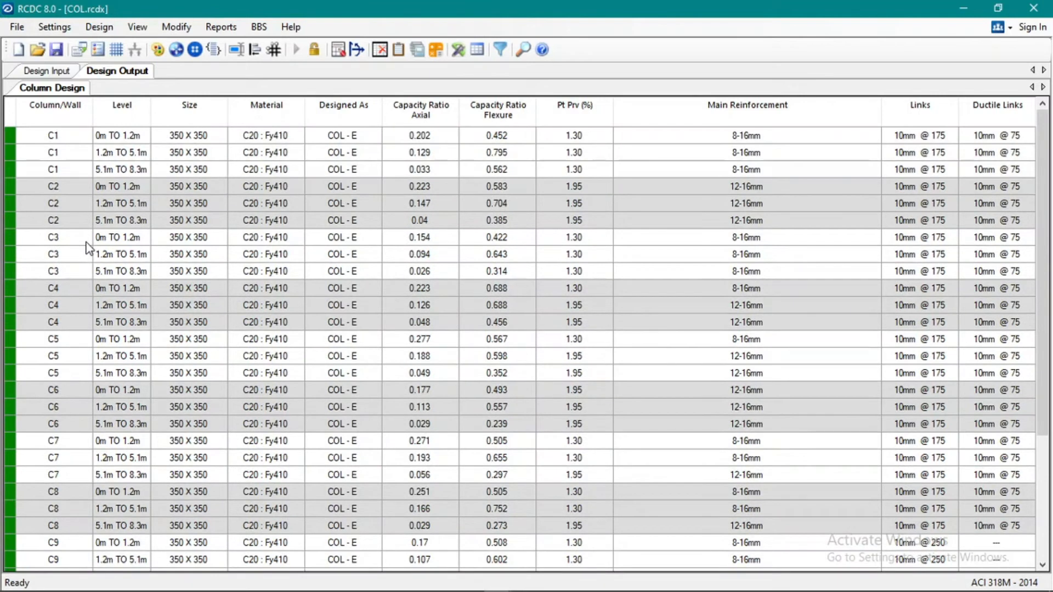
right_click(58, 186)
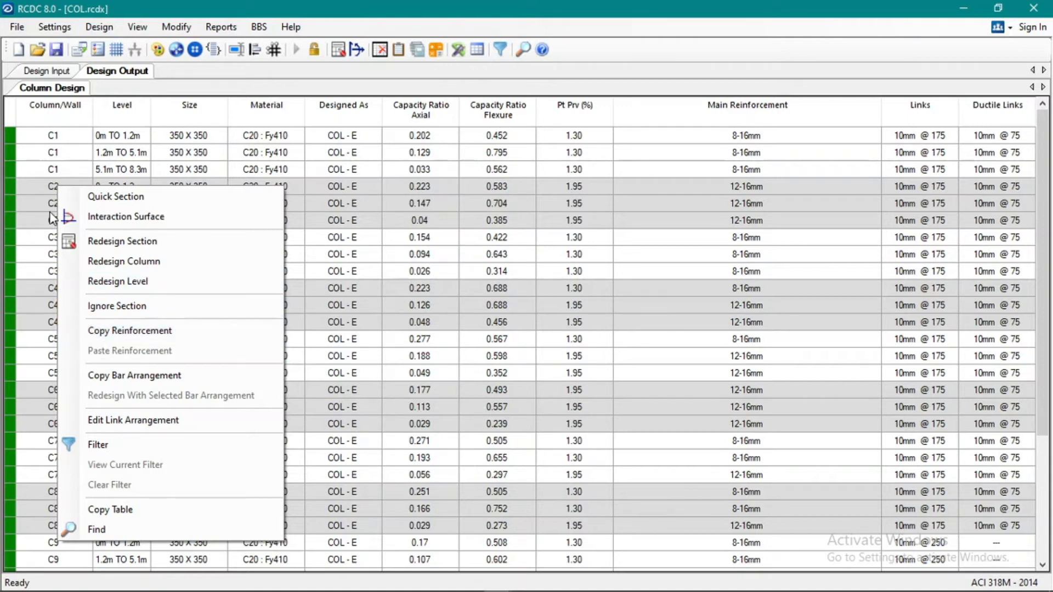
right_click(44, 152)
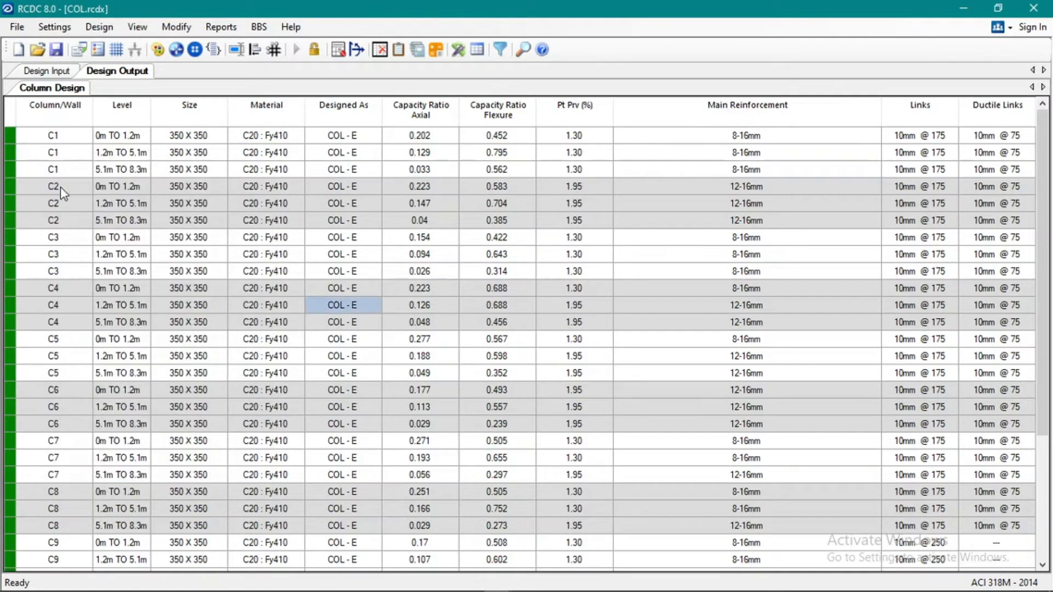
right_click(60, 186)
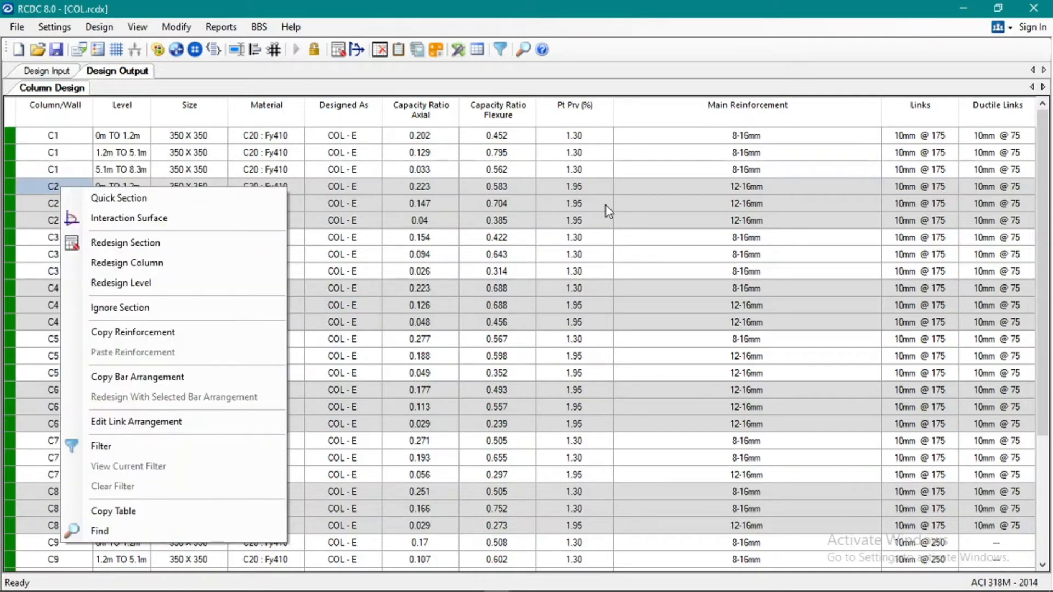
Step: Copy the reinforcement of C2 at 1.2m TO 5.1m and check the paste option on C3's matching level without pasting
left_click(54, 203)
right_click(57, 204)
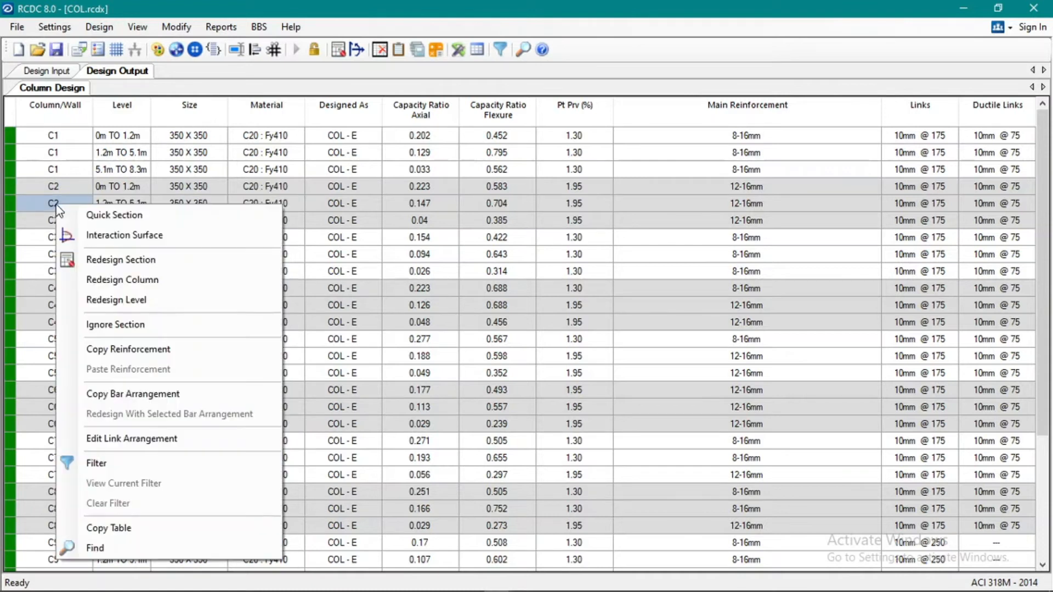
left_click(160, 347)
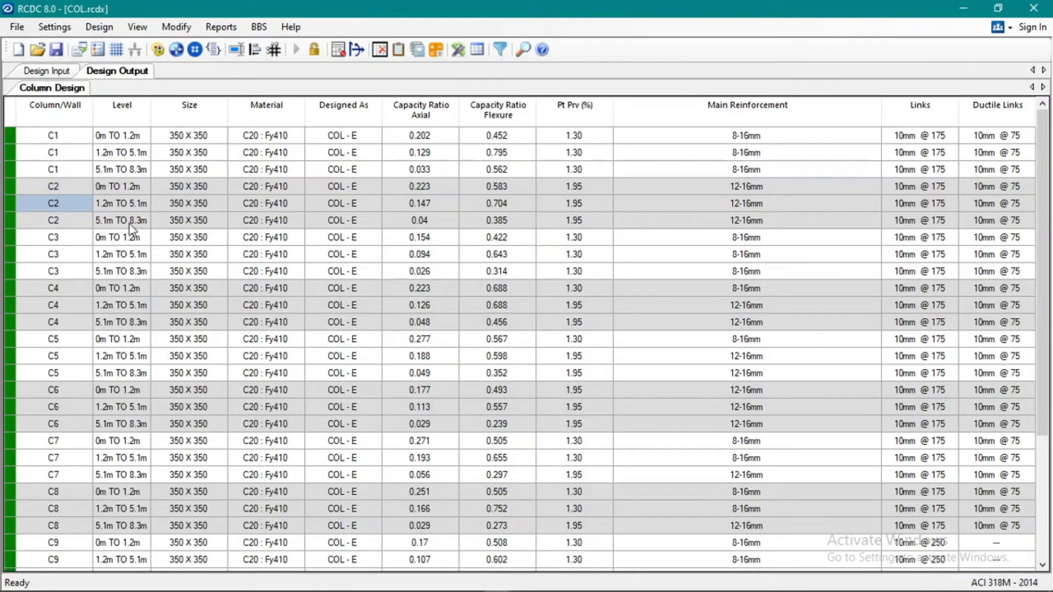
right_click(59, 255)
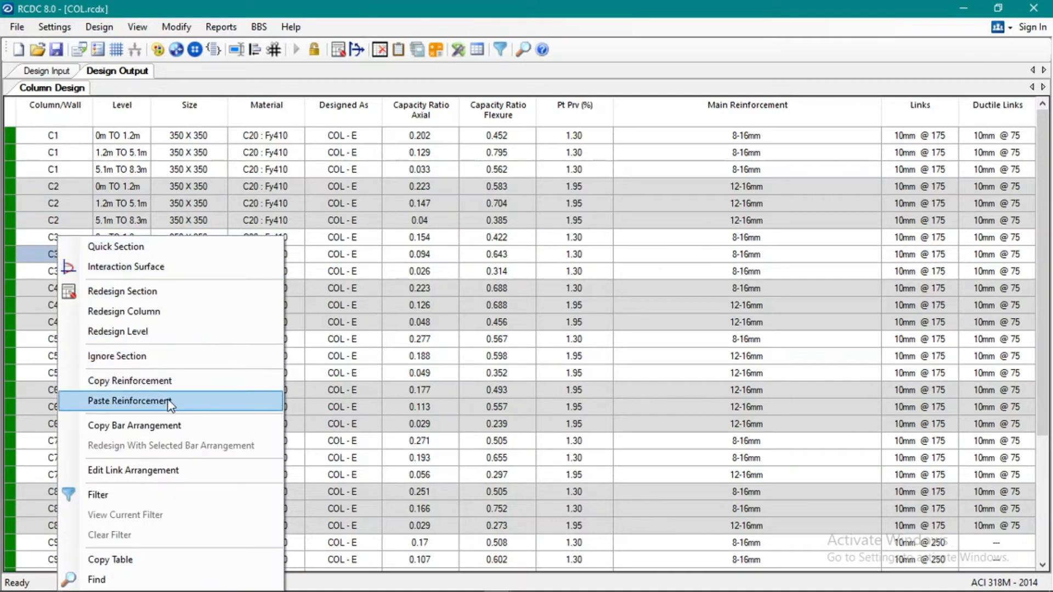
left_click(368, 327)
left_click(68, 238)
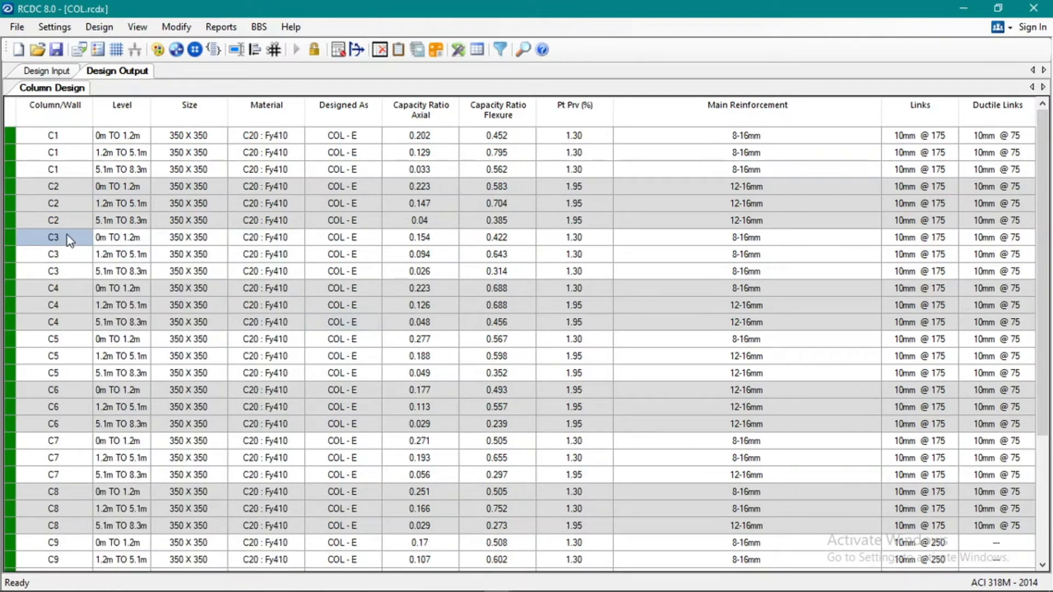
Step: Open the link arrangement editor for C2 at 0m TO 1.2m and compare the 8-bar and 12-bar arrangements
right_click(80, 188)
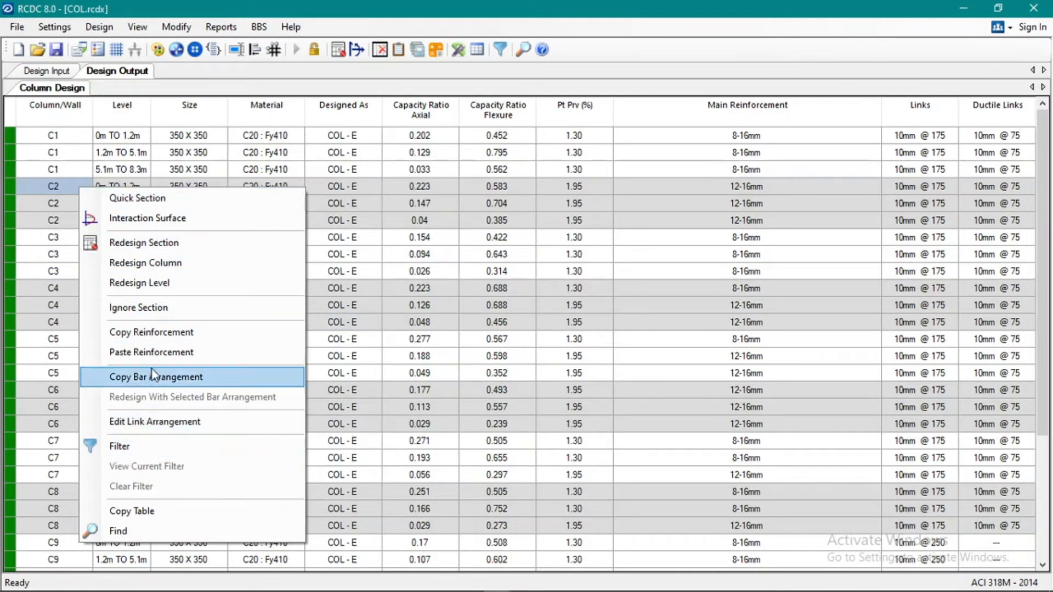
left_click(167, 423)
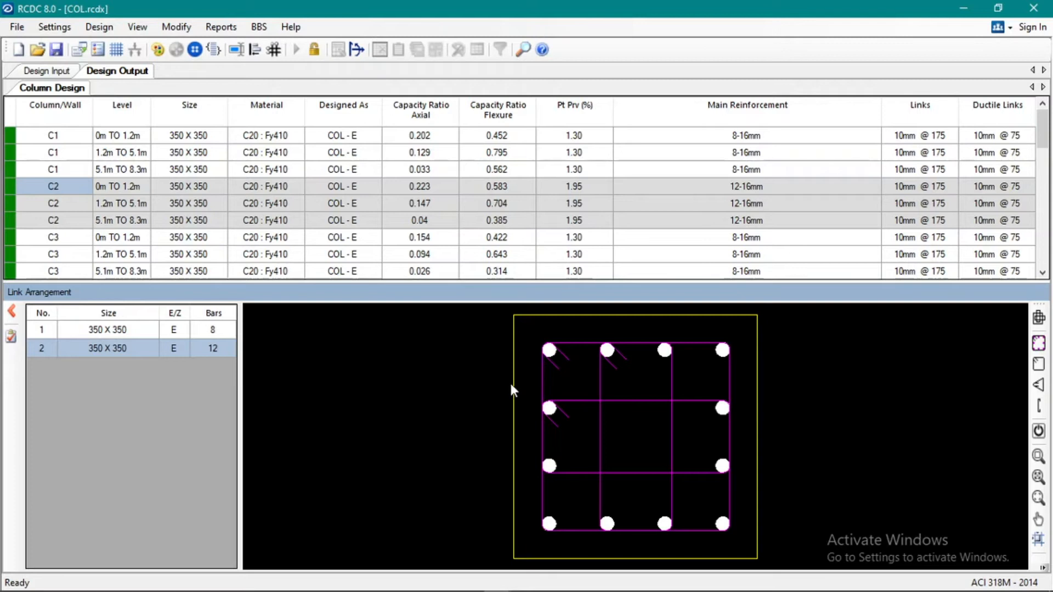
left_click(672, 379)
left_click(138, 334)
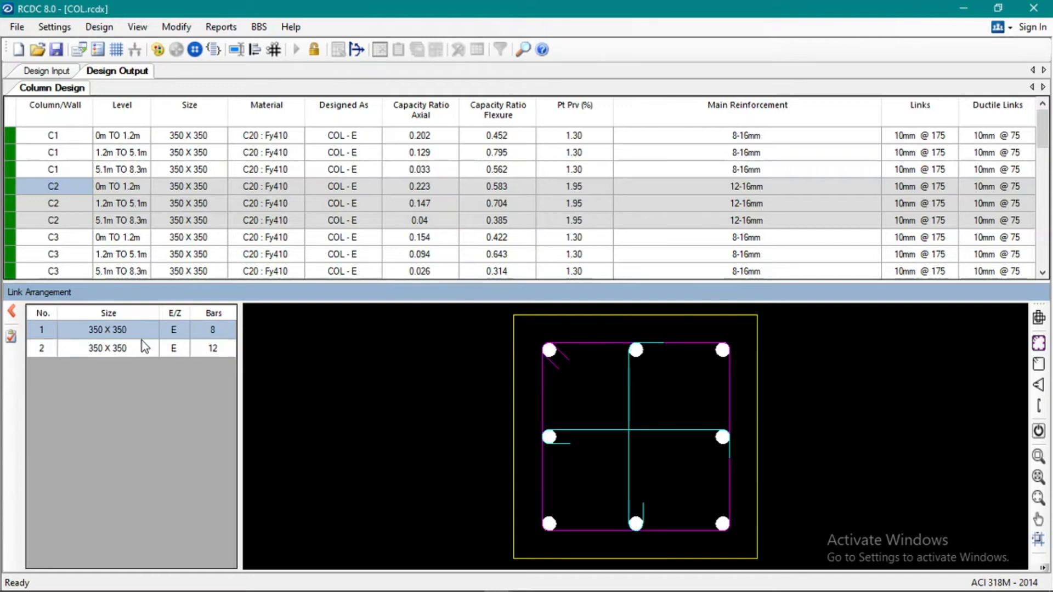
left_click(136, 347)
left_click(131, 329)
left_click(133, 343)
left_click(132, 332)
Step: Add two triangular three-bar links in the 8-bar section, joining the mid-face bars into a diamond
left_click(1041, 316)
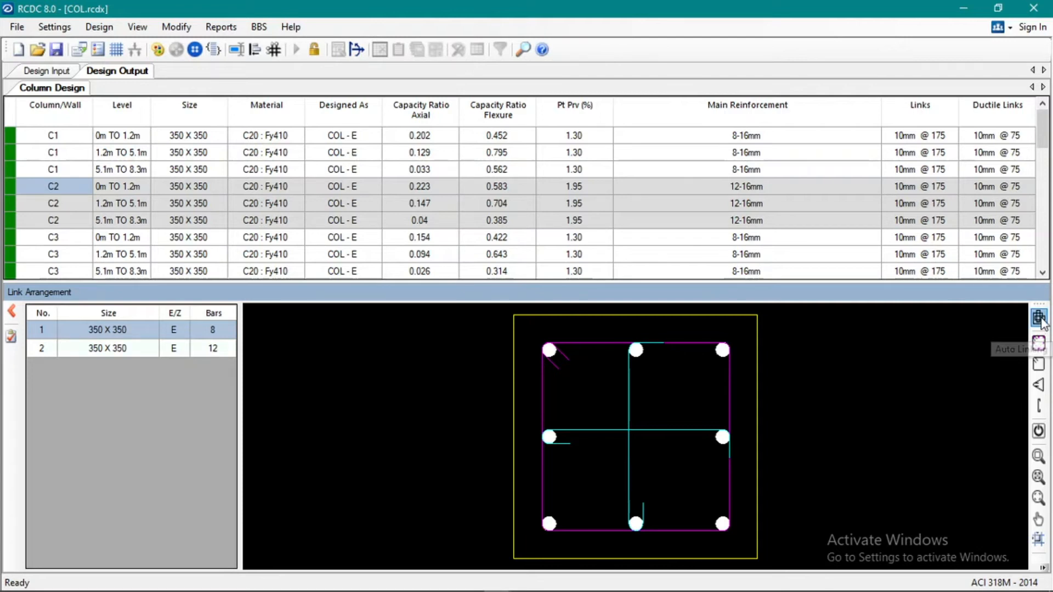
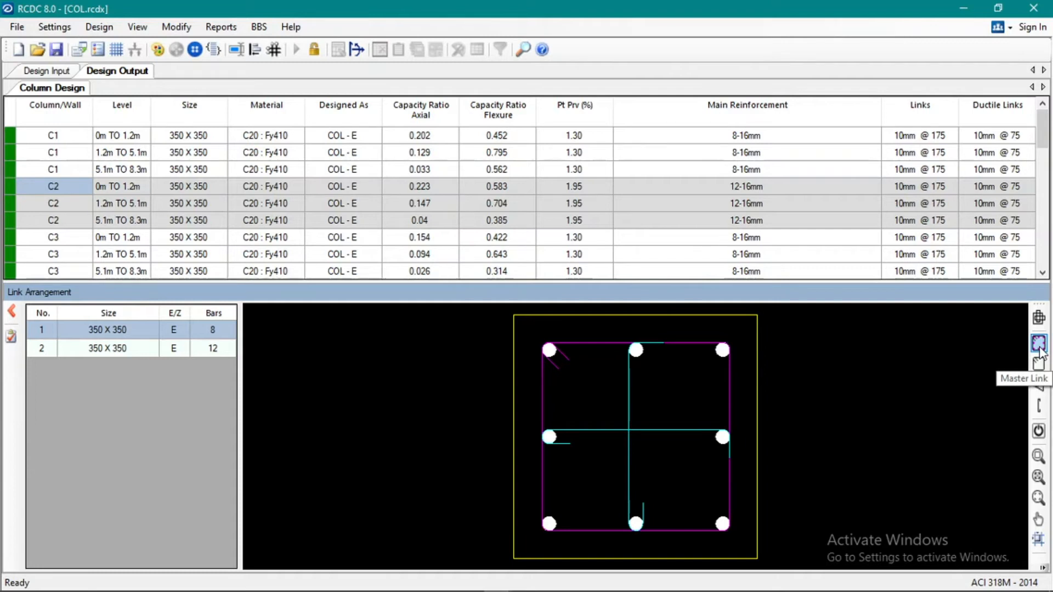
left_click(1038, 385)
left_click(549, 436)
left_click(635, 351)
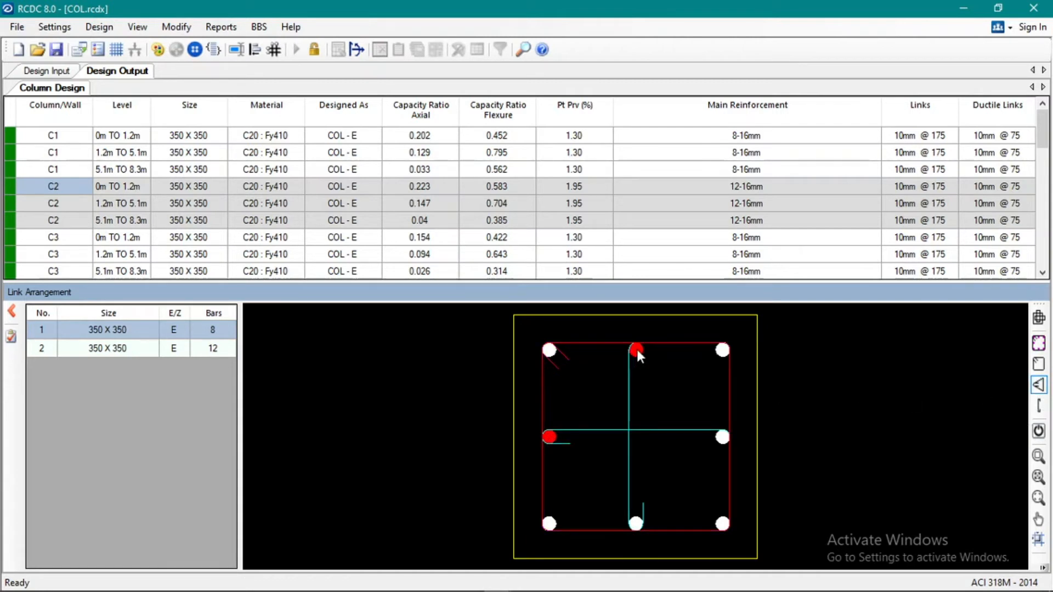
left_click(651, 497)
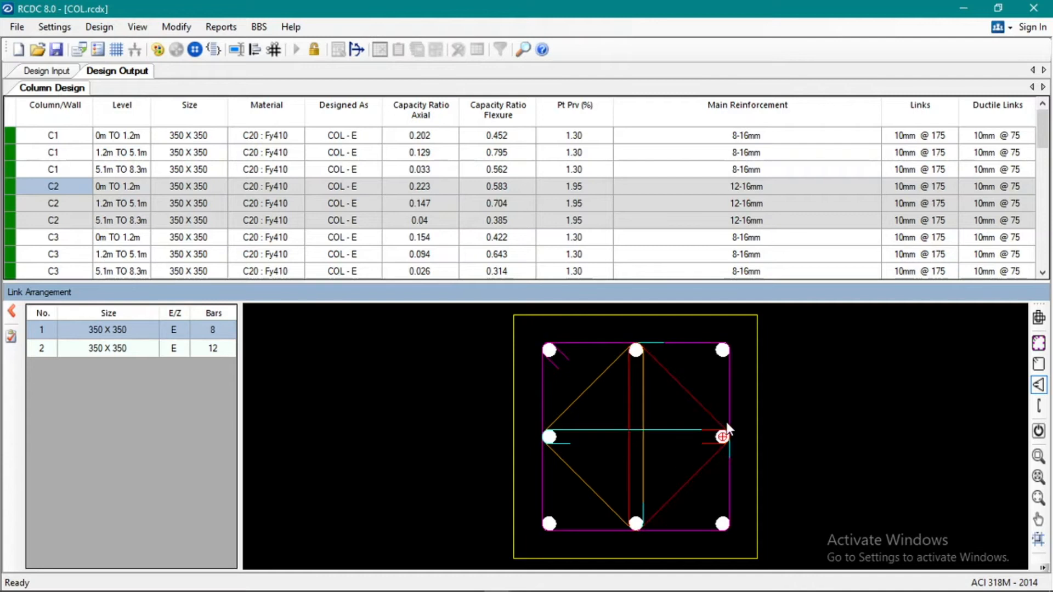
scroll(861, 383, "down", 3)
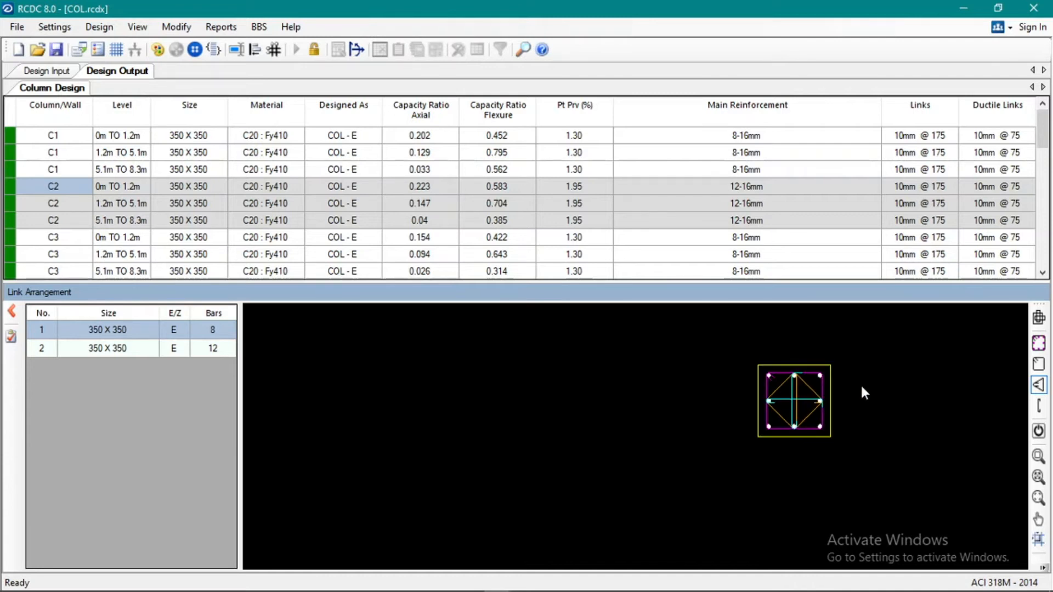
scroll(861, 383, "up", 3)
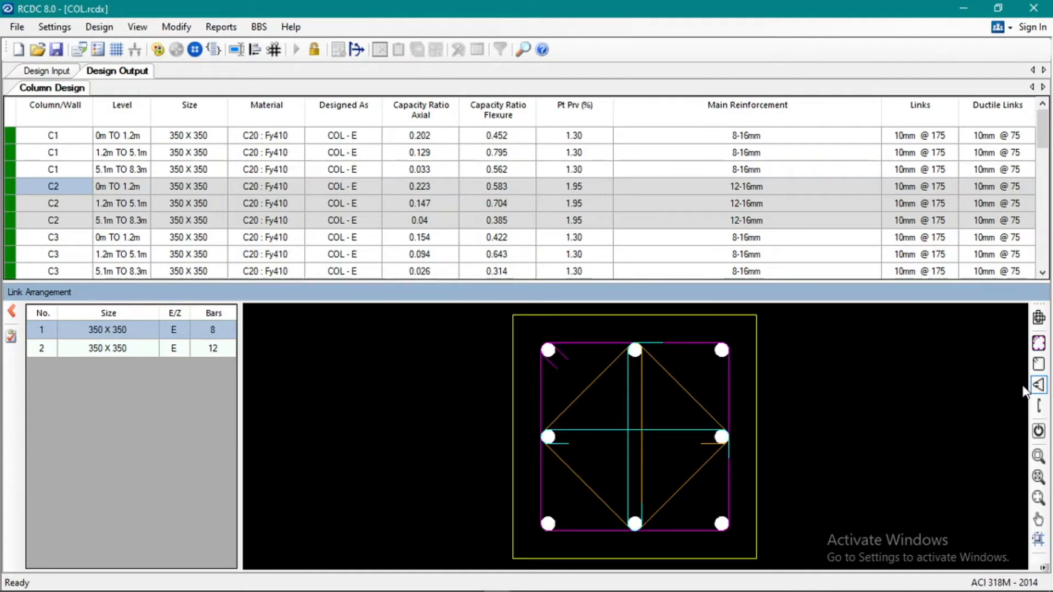
Step: Delete the horizontal open tie between the two side mid-face bars of the 8-bar section
left_click(716, 429)
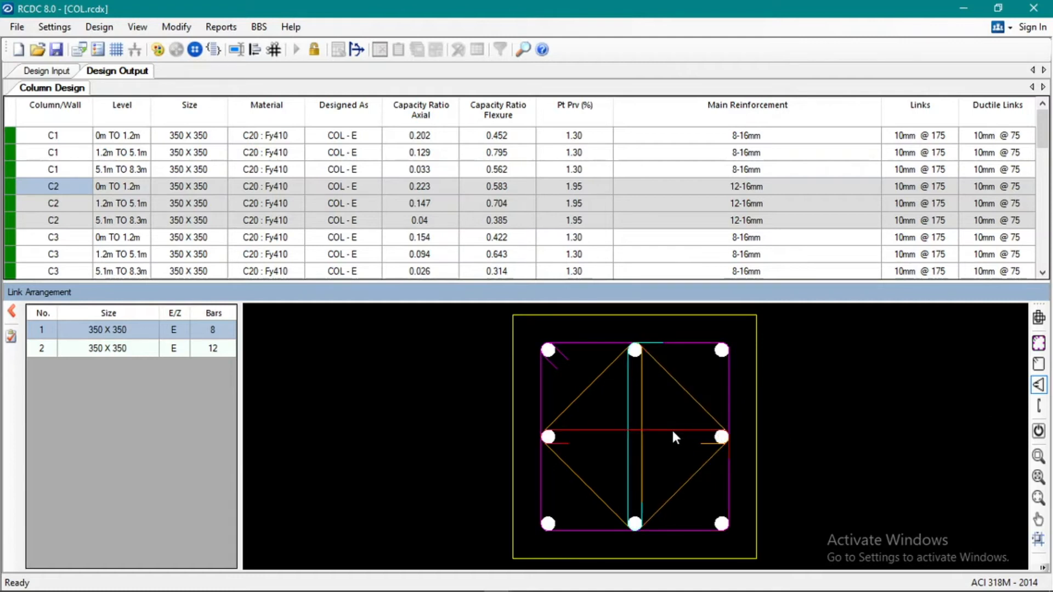
left_click(715, 442)
key("Delete")
Step: Try to add a four-bar link around the four corner bars of the 8-bar section
left_click(1041, 364)
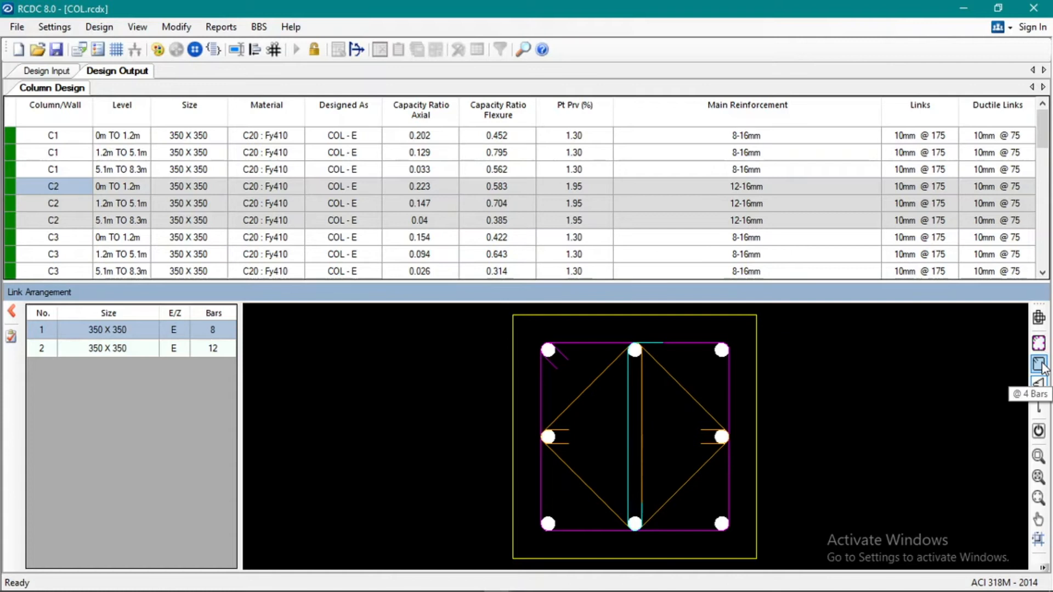
left_click(727, 386)
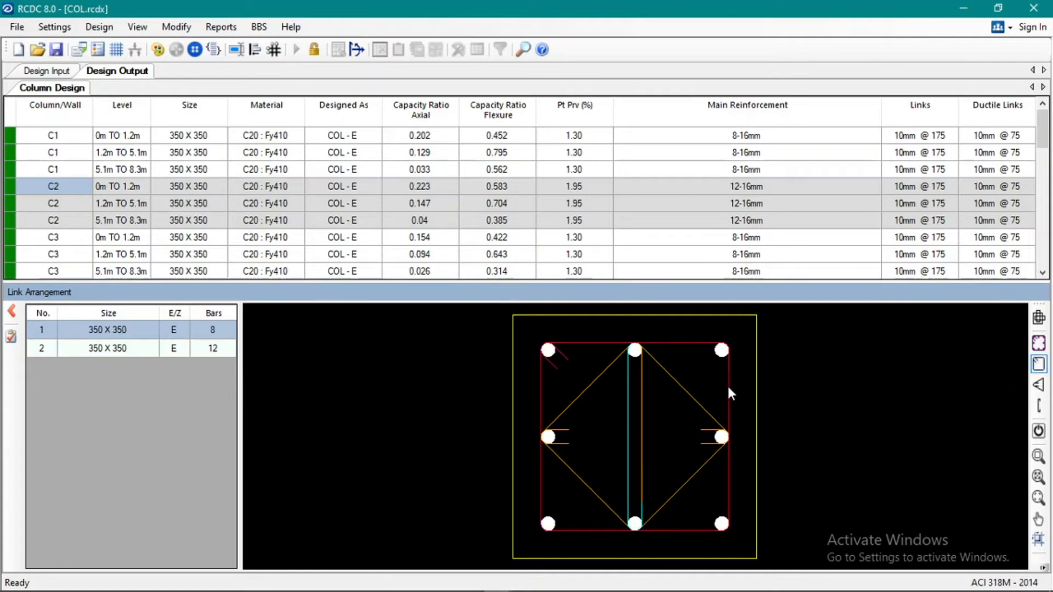
left_click(721, 351)
left_click(549, 351)
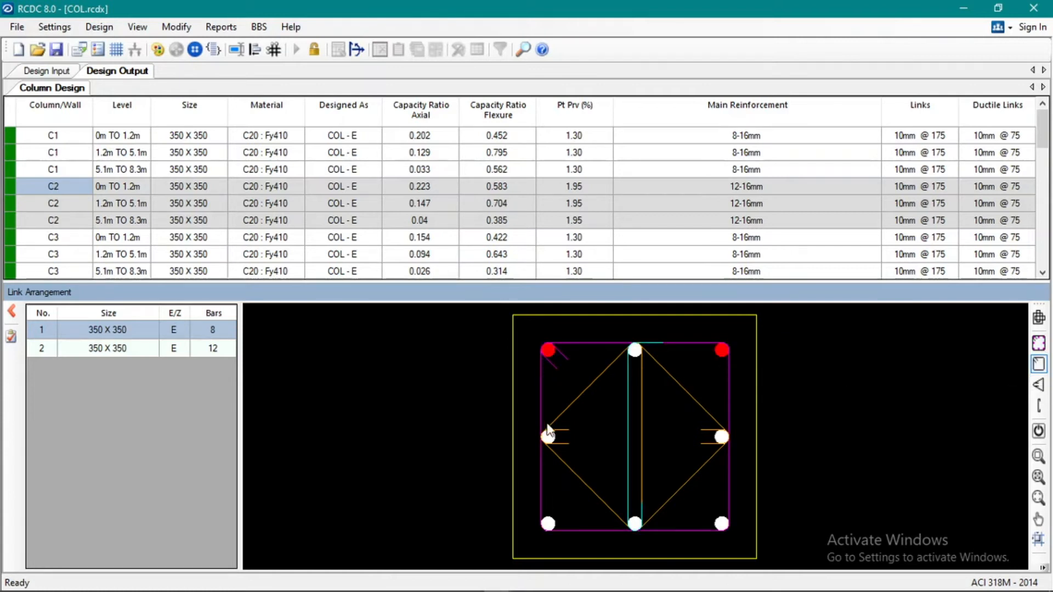
left_click(548, 524)
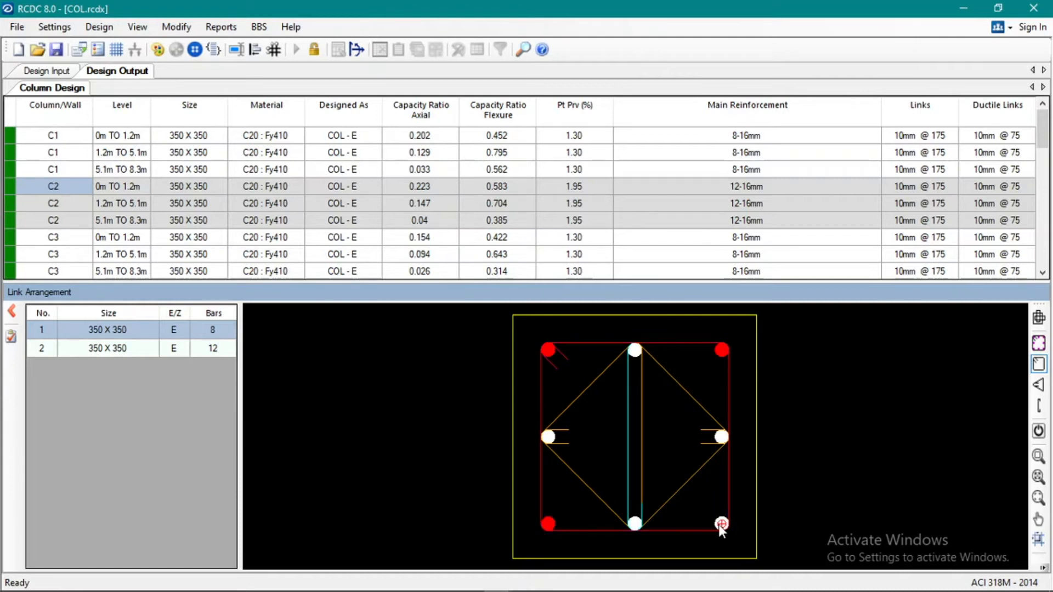
left_click(720, 524)
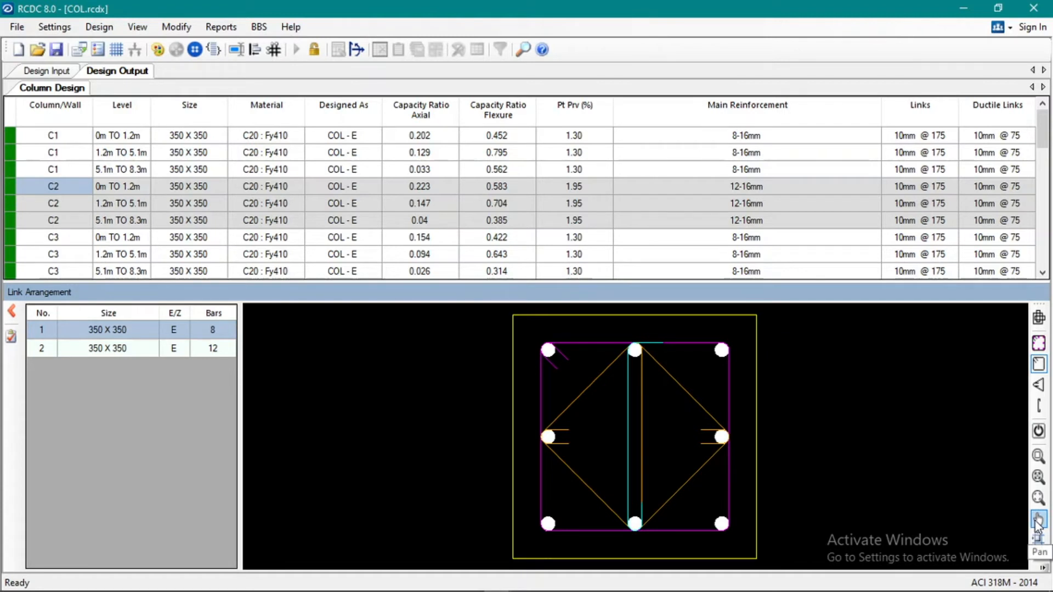
Step: Add a horizontal open tie between the two side mid-face bars of the 8-bar section
left_click(1039, 407)
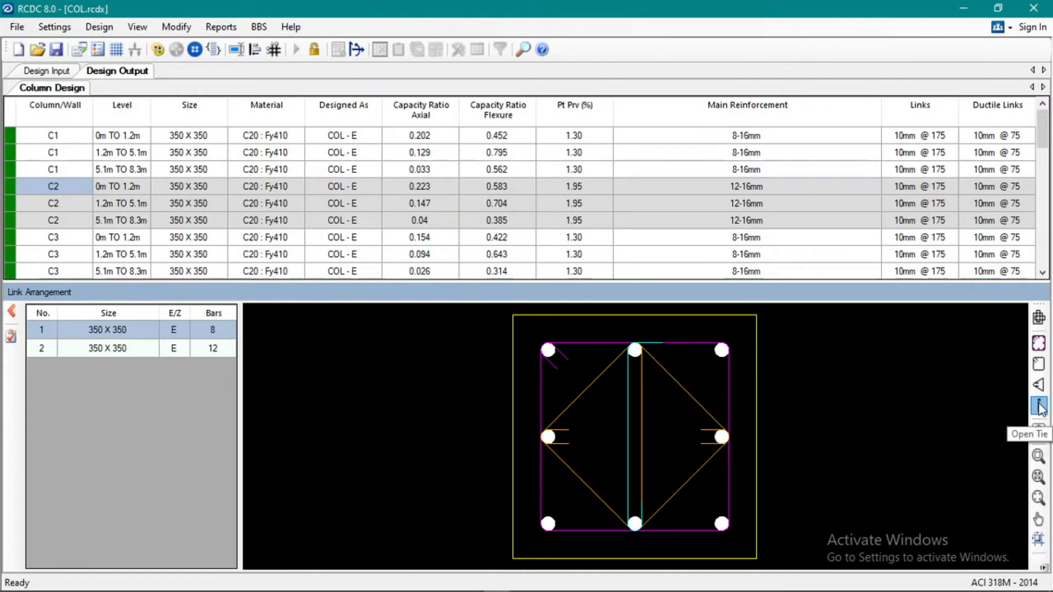
left_click(723, 437)
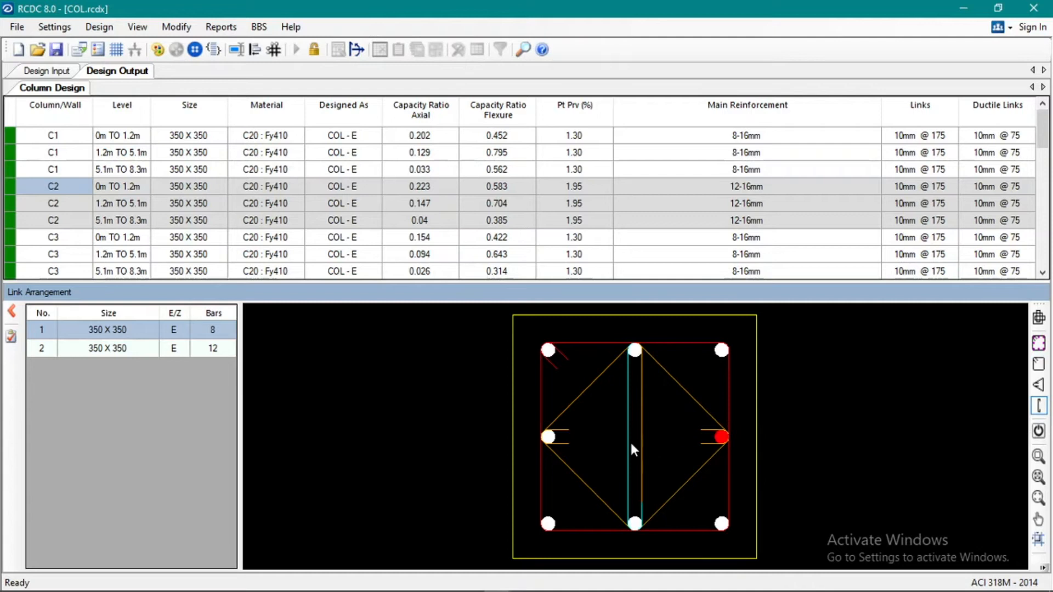
left_click(559, 440)
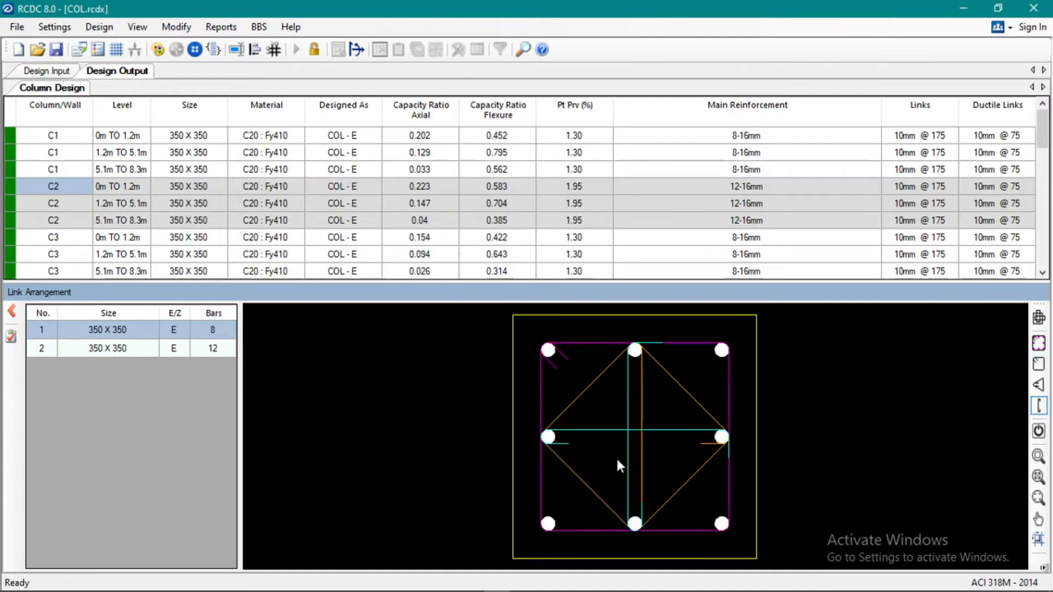
Step: Finish editing the 8-bar link arrangement and return to the full column design table
left_click(1039, 343)
left_click(635, 349)
left_click(12, 312)
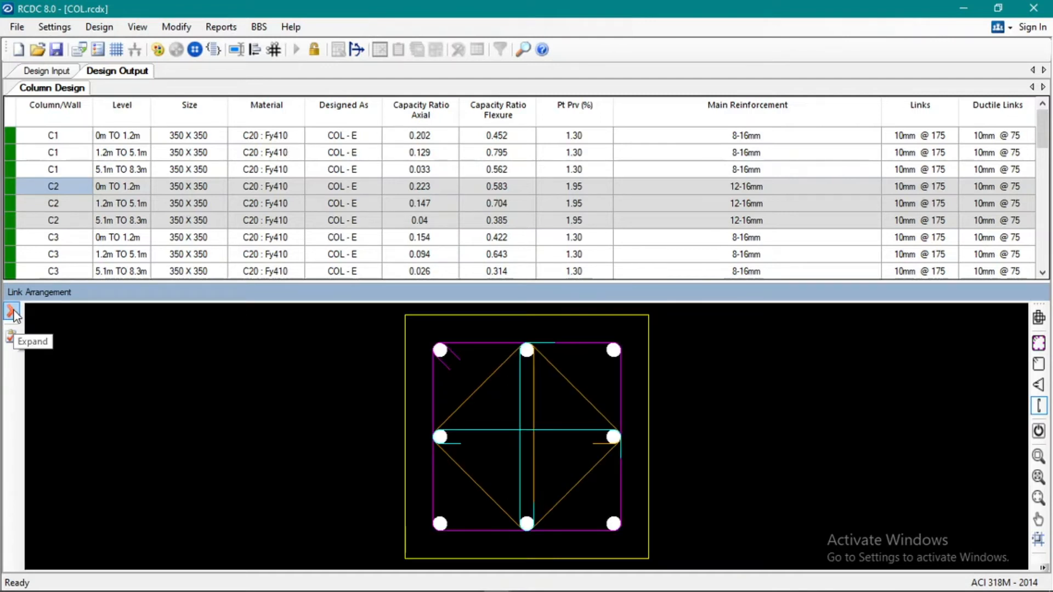
left_click(14, 313)
left_click(11, 337)
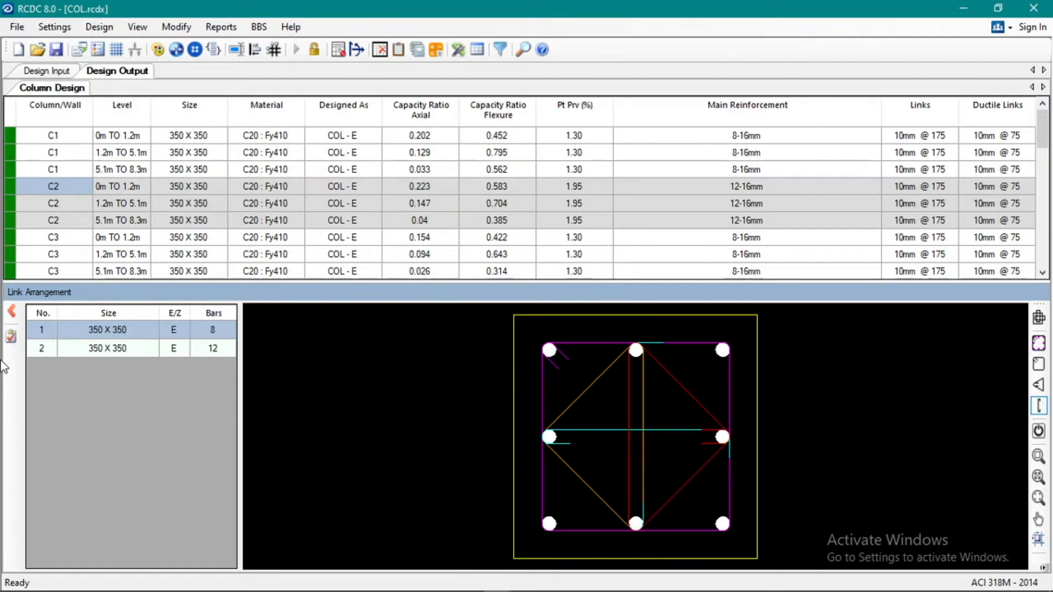
left_click(11, 342)
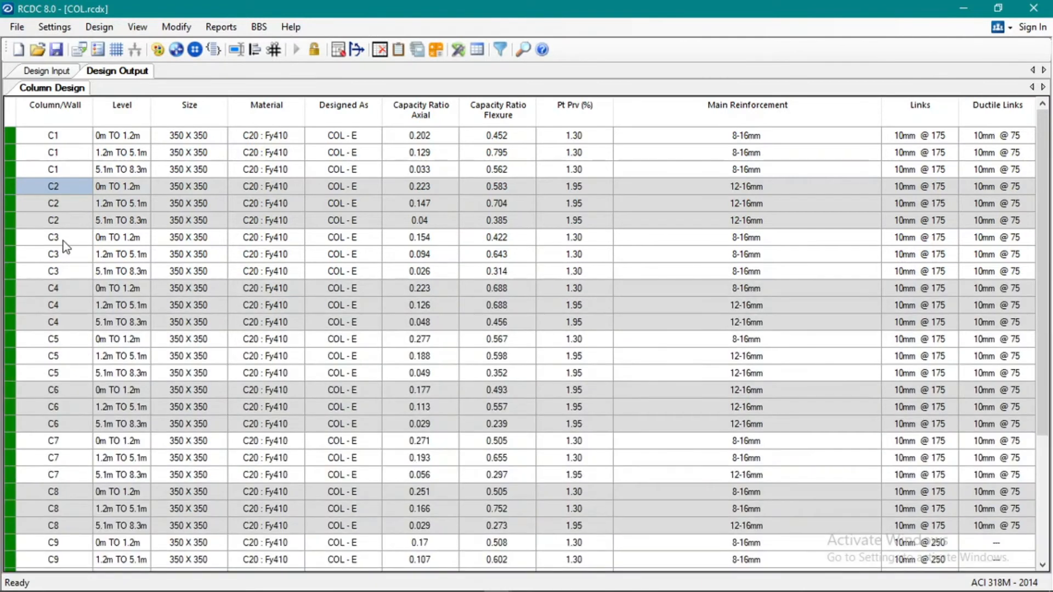
scroll(114, 291, "down", 3)
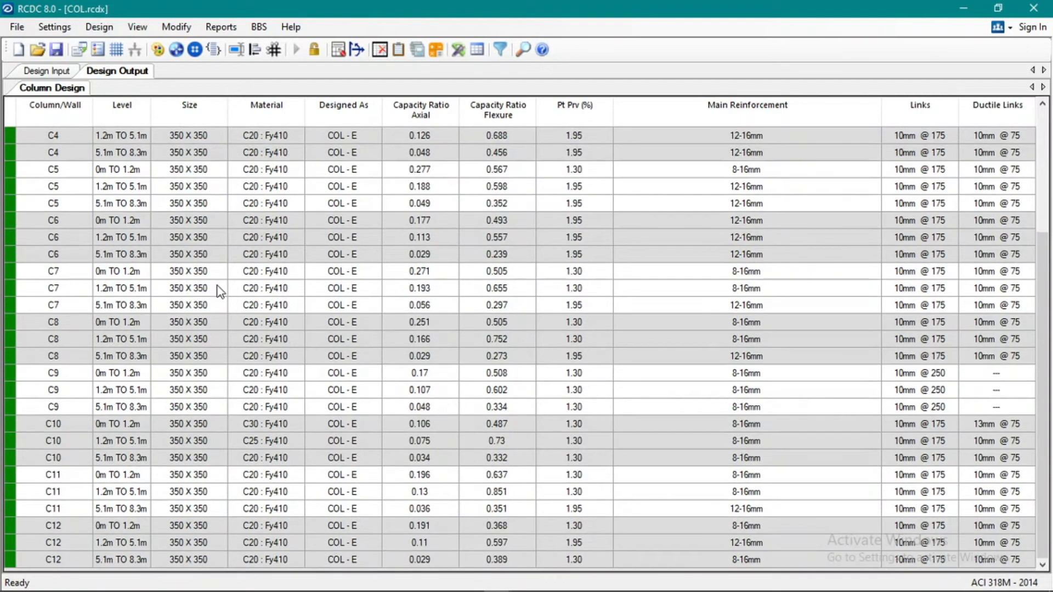
scroll(220, 291, "up", 3)
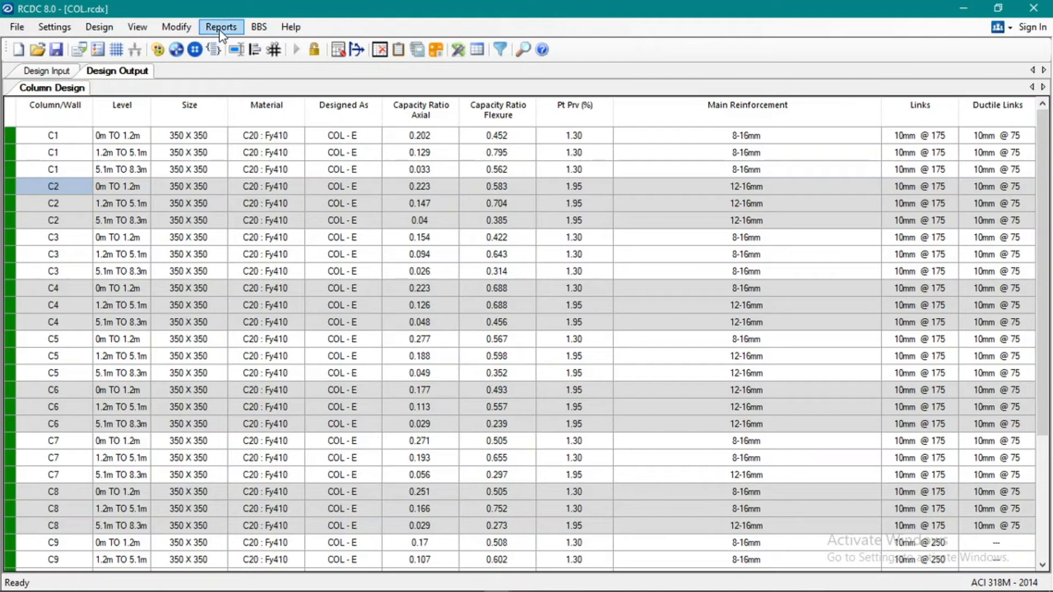
left_click(144, 31)
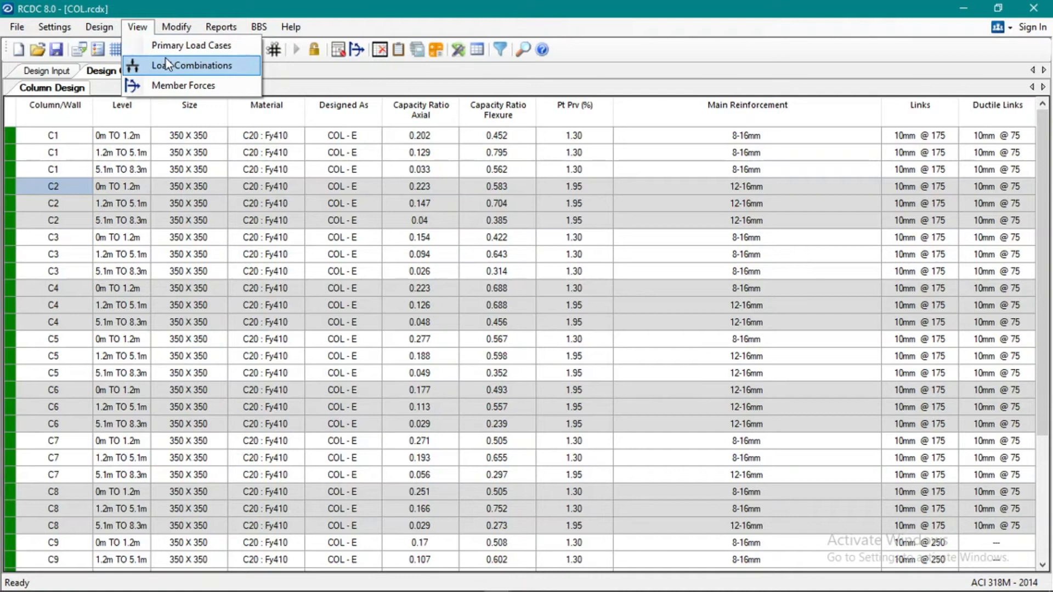
left_click(176, 29)
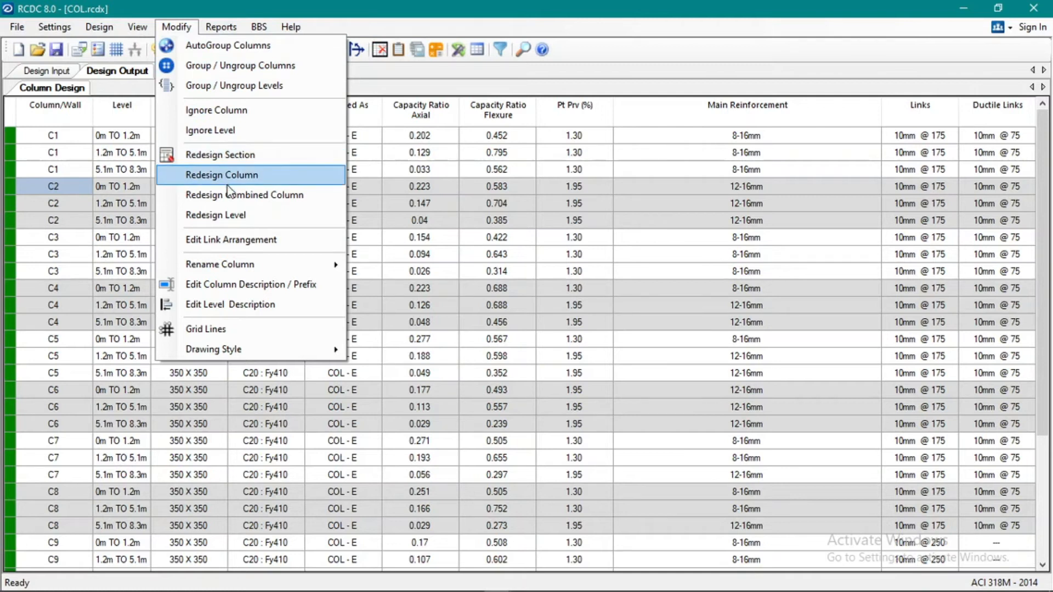
Step: Generate the Type 1 (Ductile) text schedule and examine the size, steel, link and material rows of the columns
mouse_move(233, 26)
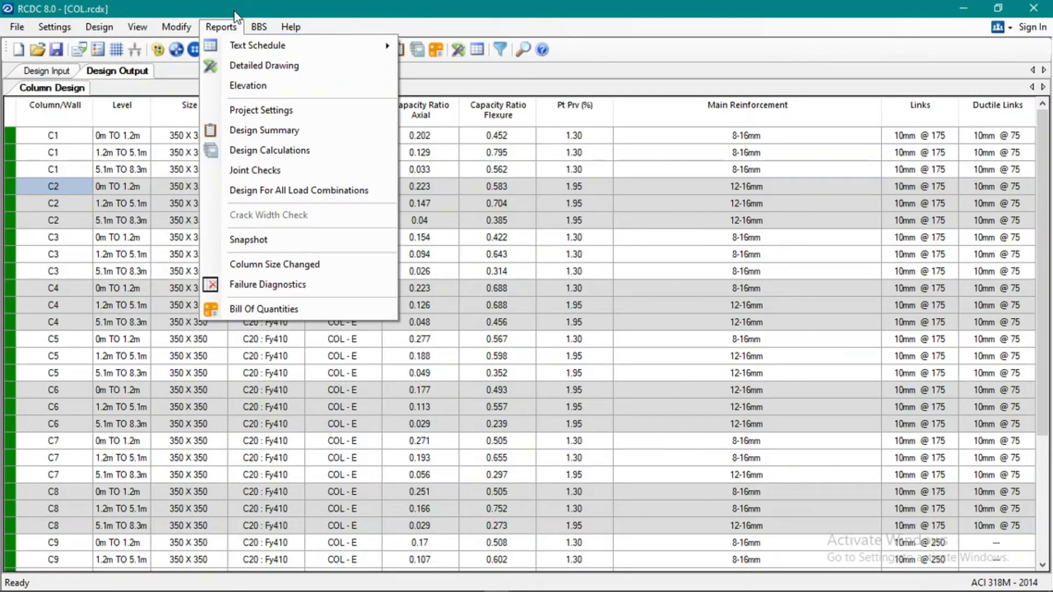
mouse_move(280, 49)
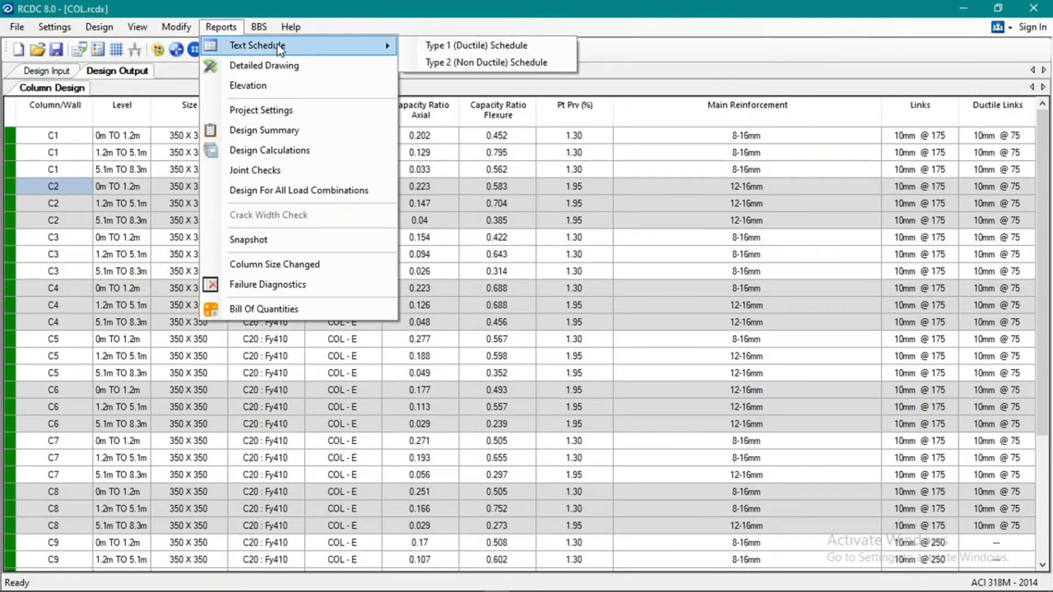
left_click(439, 45)
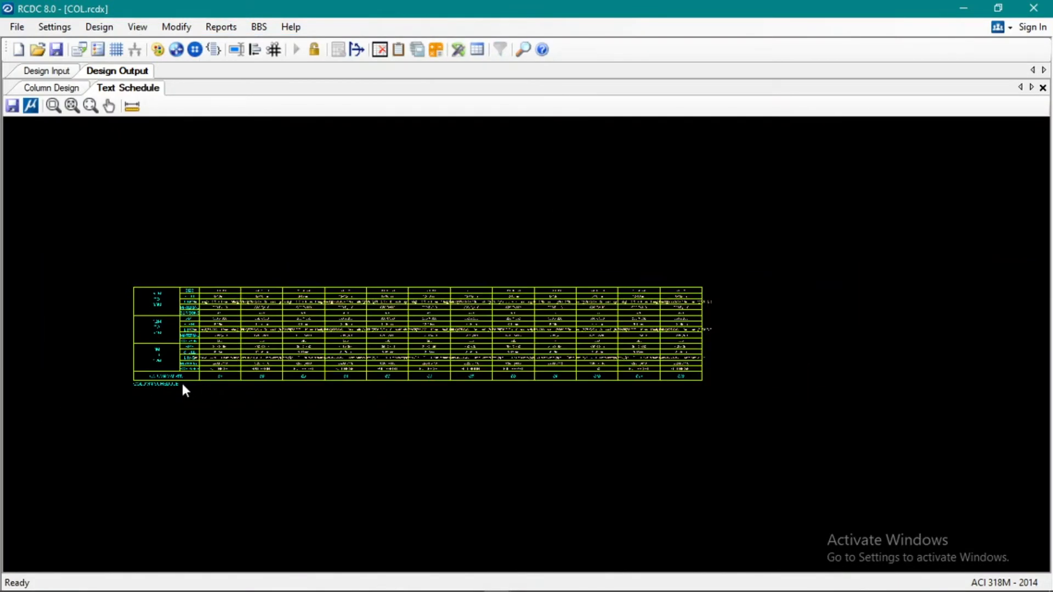
scroll(143, 376, "up", 5)
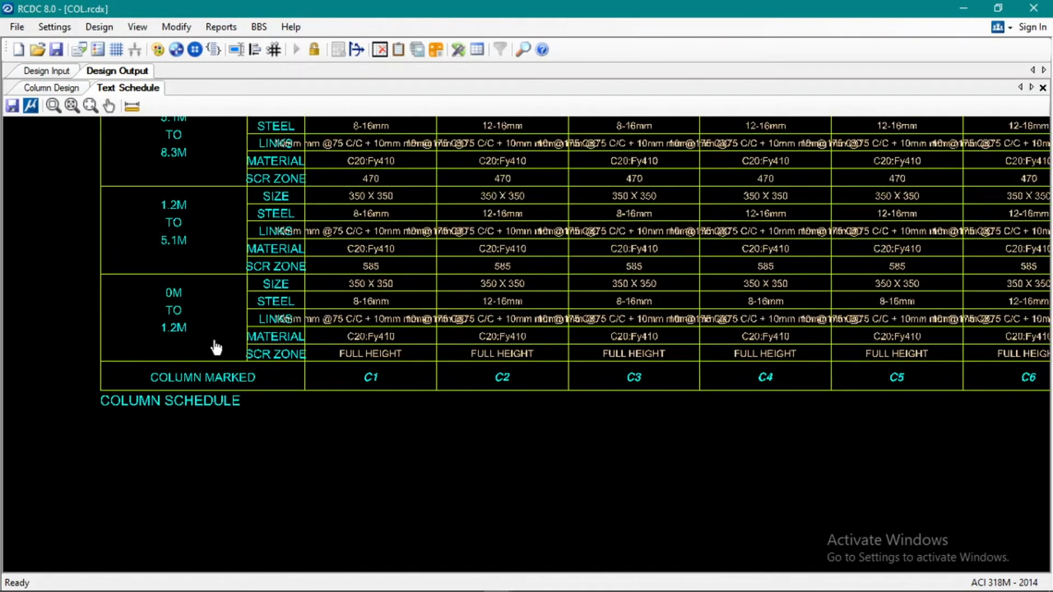
middle_click_drag(216, 347, 188, 443)
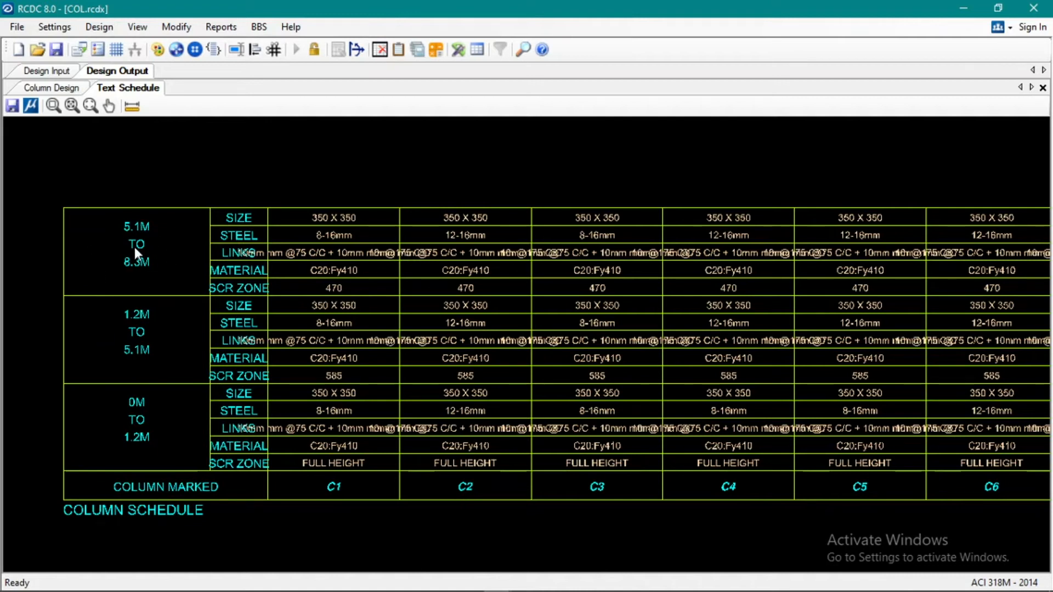
scroll(241, 236, "down", 4)
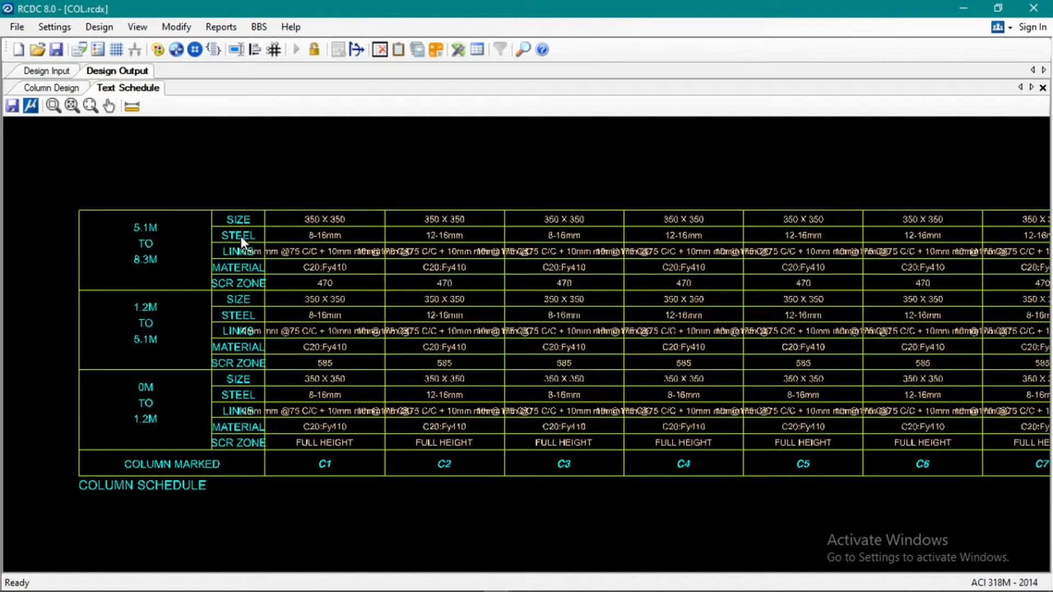
Step: Examine the 0M to 1.2M rows of the text schedule and check them against the column design table
scroll(298, 381, "up", 4)
scroll(298, 382, "up", 1)
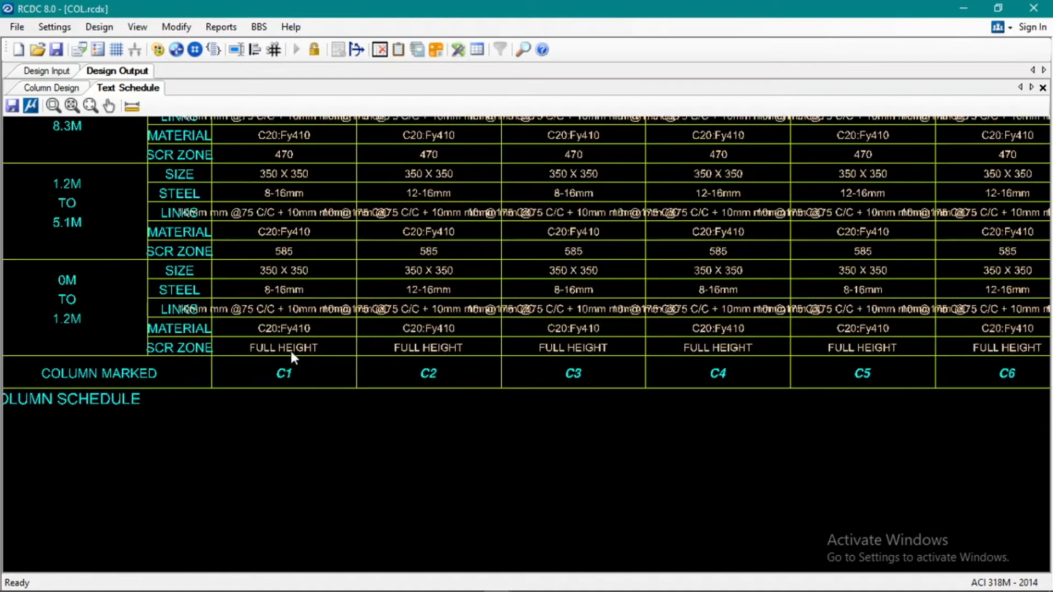
middle_click_drag(286, 367, 265, 432)
scroll(221, 415, "up", 2)
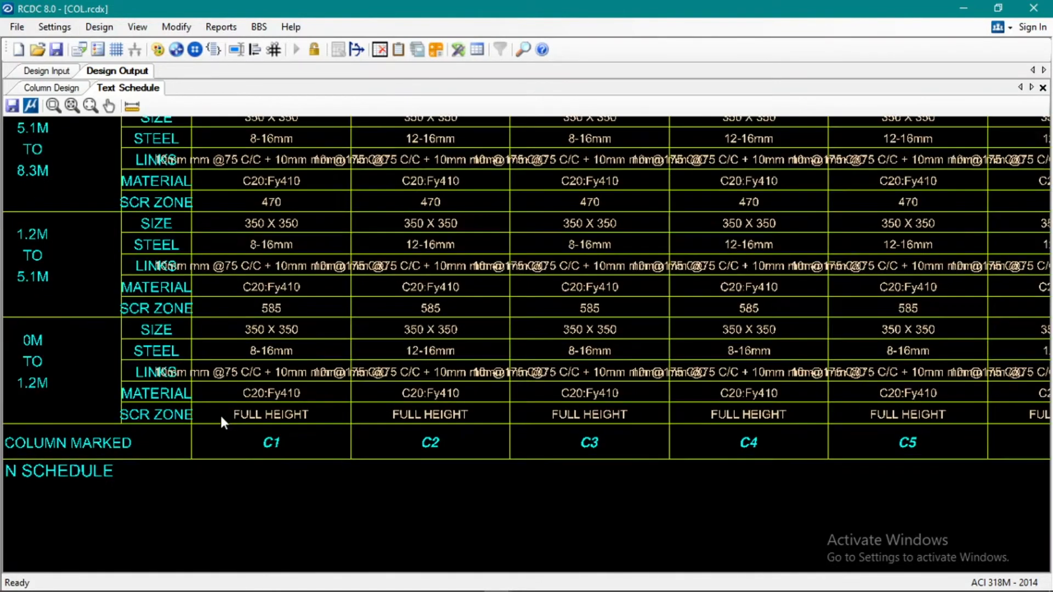
middle_click_drag(125, 415, 179, 421)
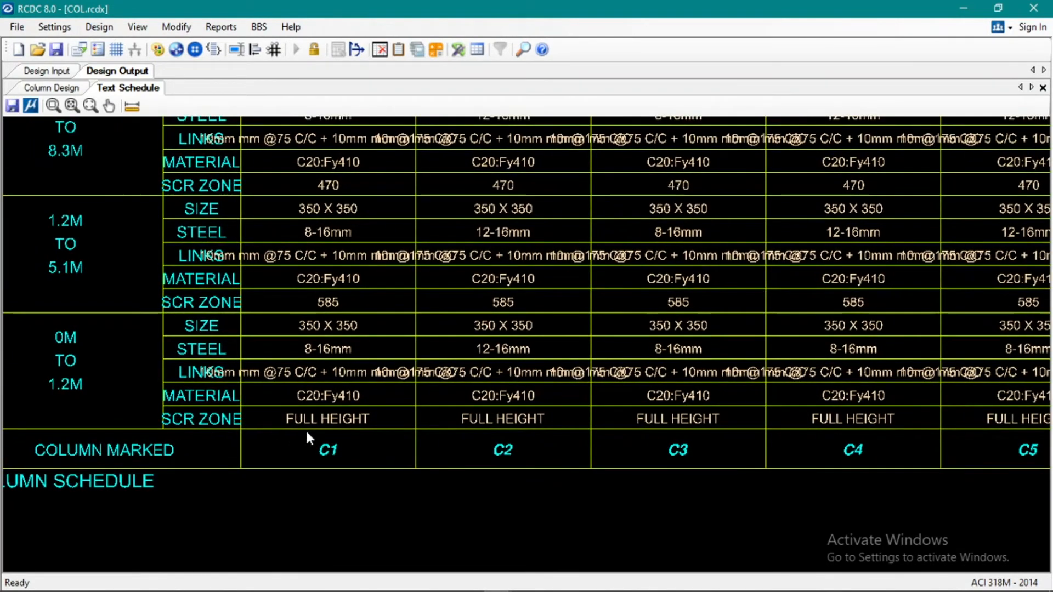
scroll(332, 413, "down", 2)
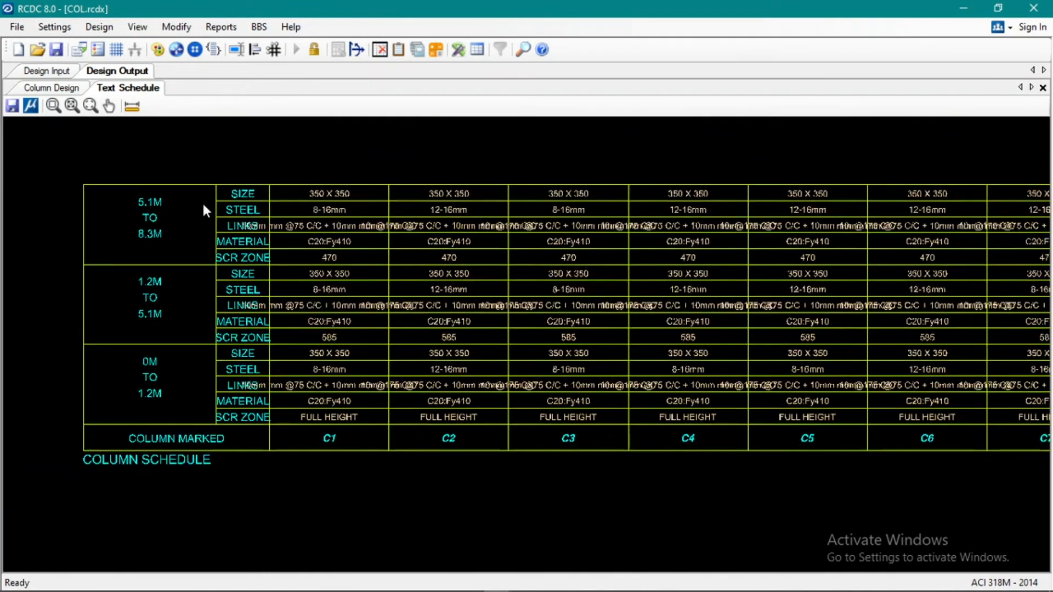
left_click(58, 90)
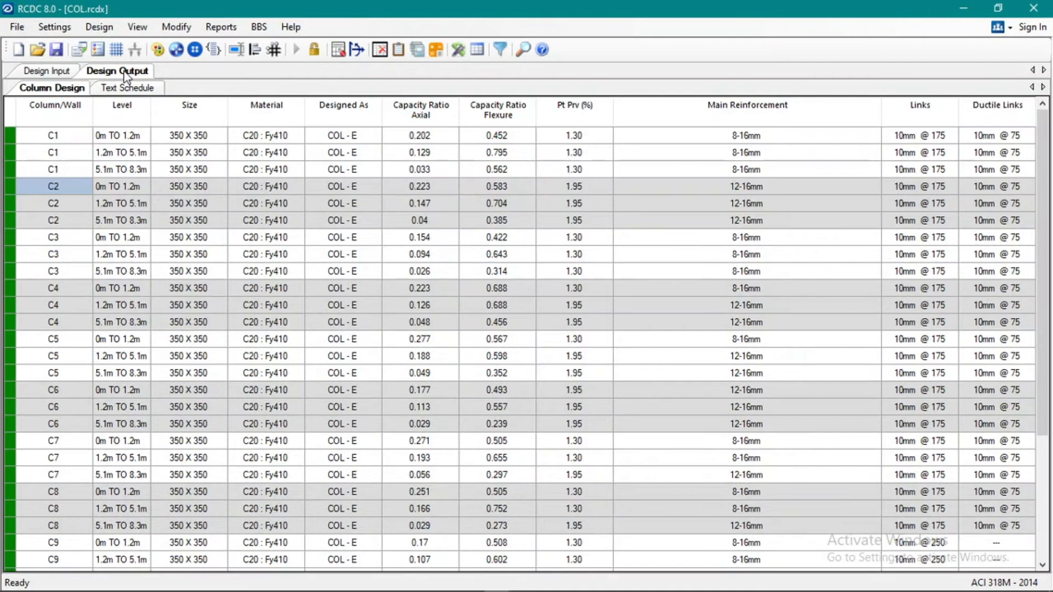
left_click(127, 88)
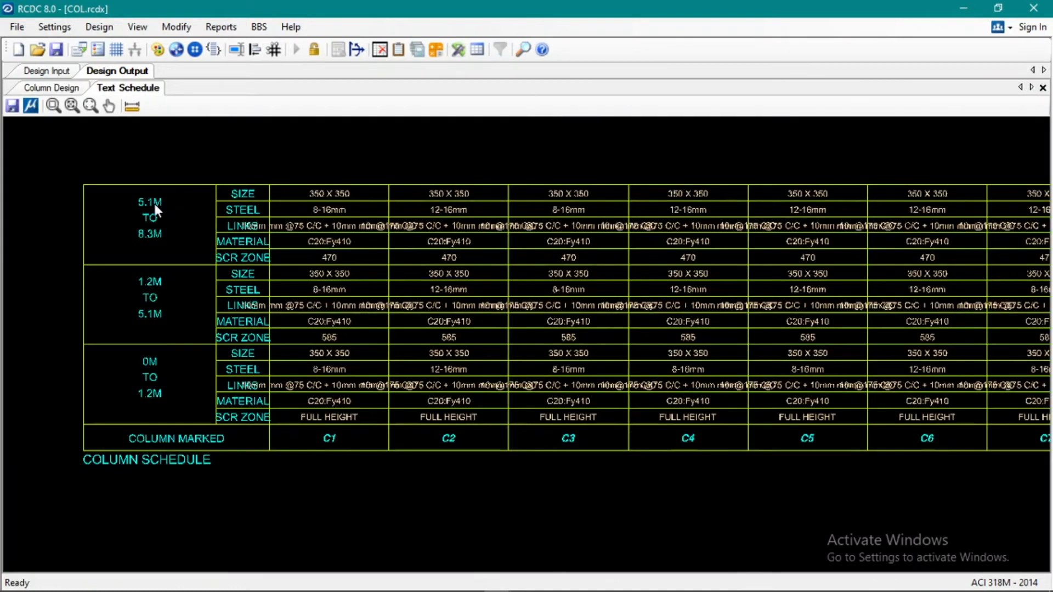
Step: Examine the SCR ZONE and LINKS rows of column C1 at the 0M to 1.2M level in the text schedule
scroll(154, 203, "up", 3)
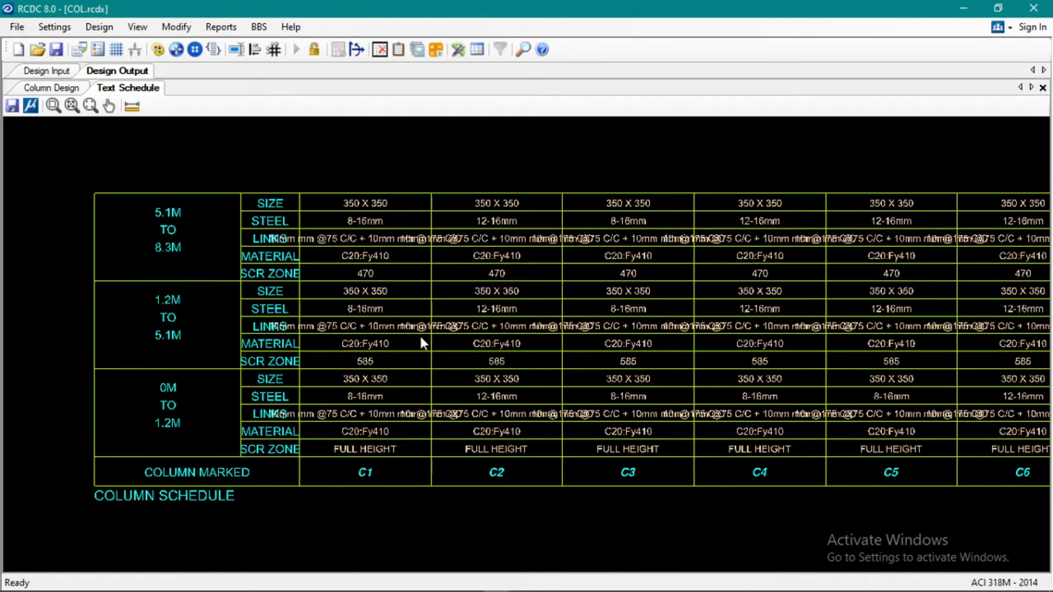
scroll(280, 484, "up", 2)
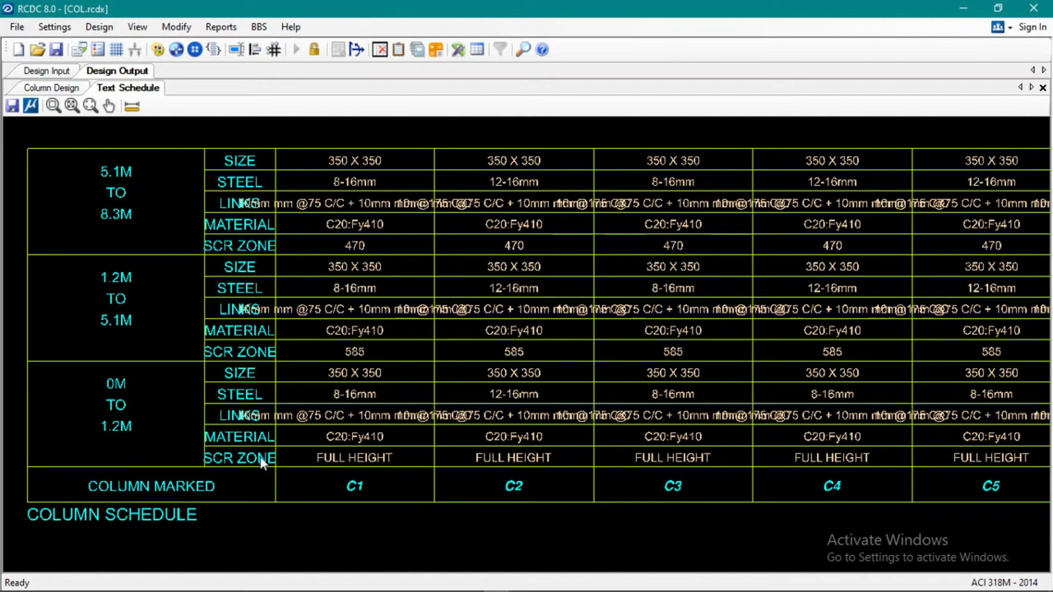
scroll(325, 464, "up", 2)
scroll(325, 464, "down", 2)
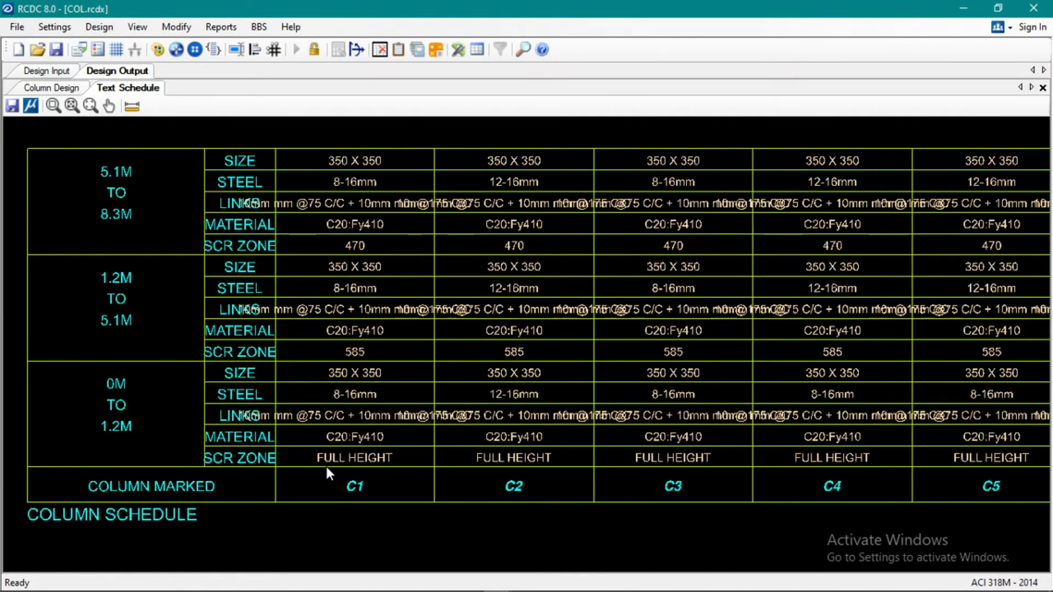
scroll(360, 462, "up", 2)
scroll(360, 462, "down", 1)
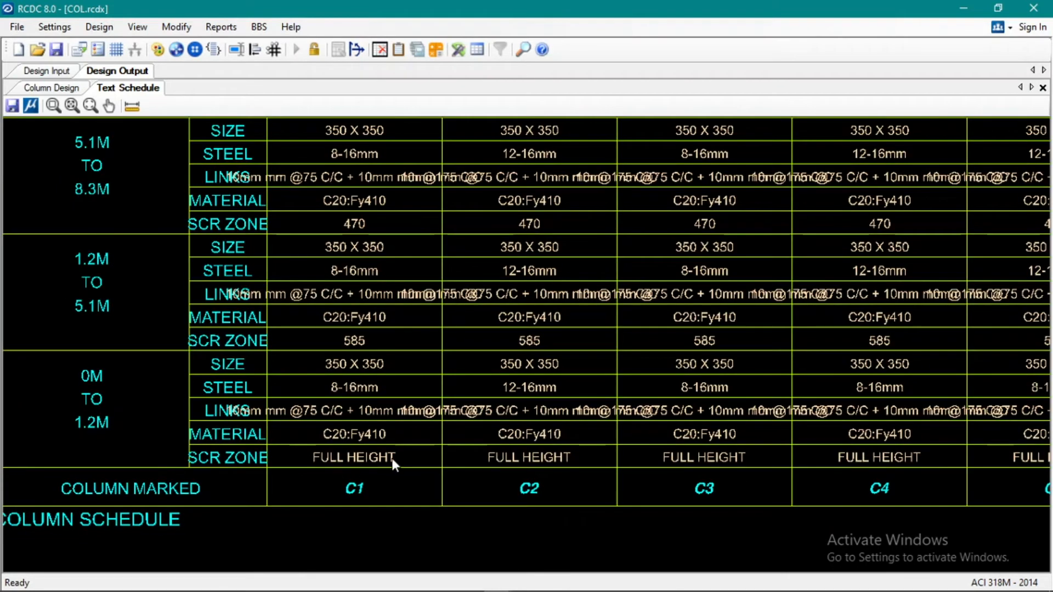
scroll(390, 428, "up", 3)
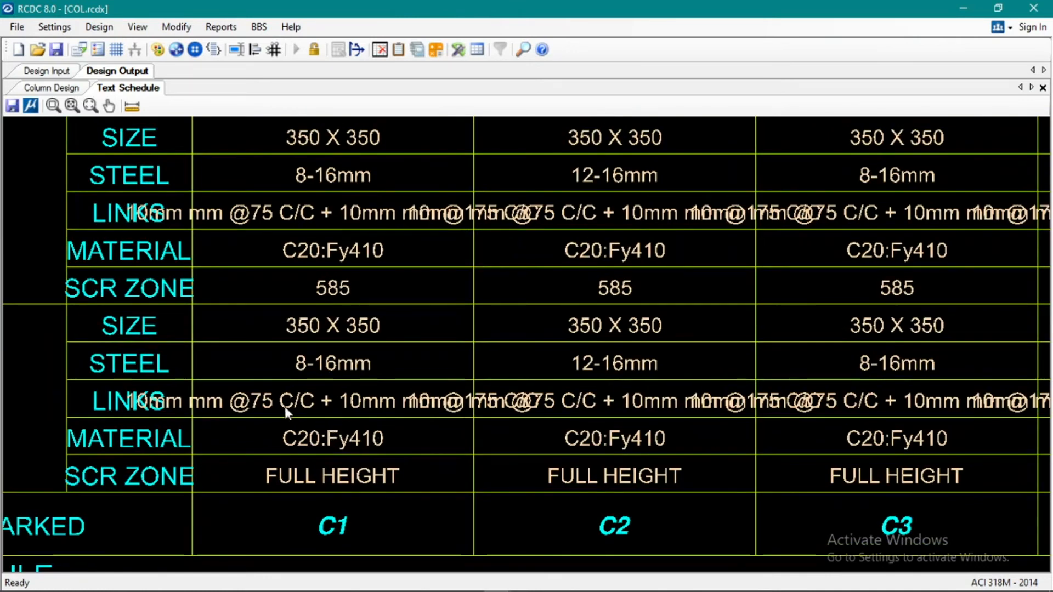
scroll(342, 395, "down", 1)
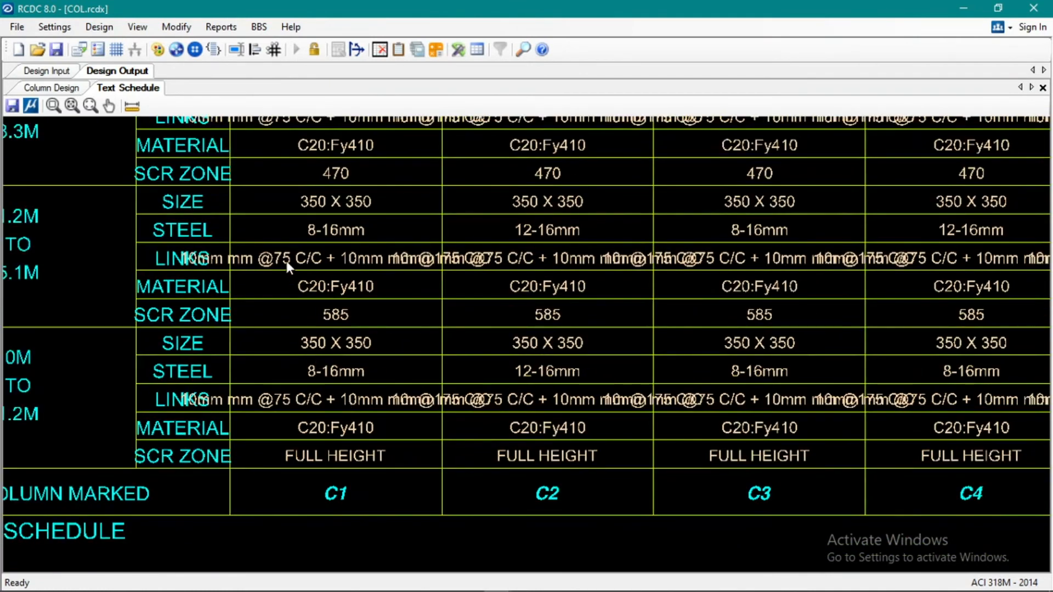
scroll(360, 343, "down", 5)
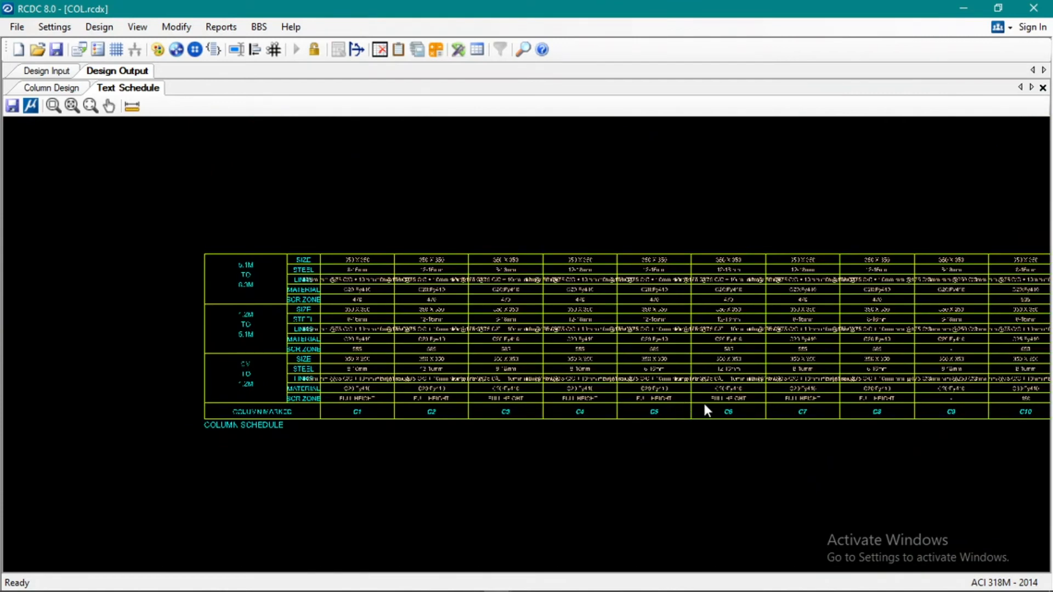
Step: Inspect the link spacing entries of column C1 at the lowest level and compare them with the neighbouring columns
scroll(378, 395, "up", 6)
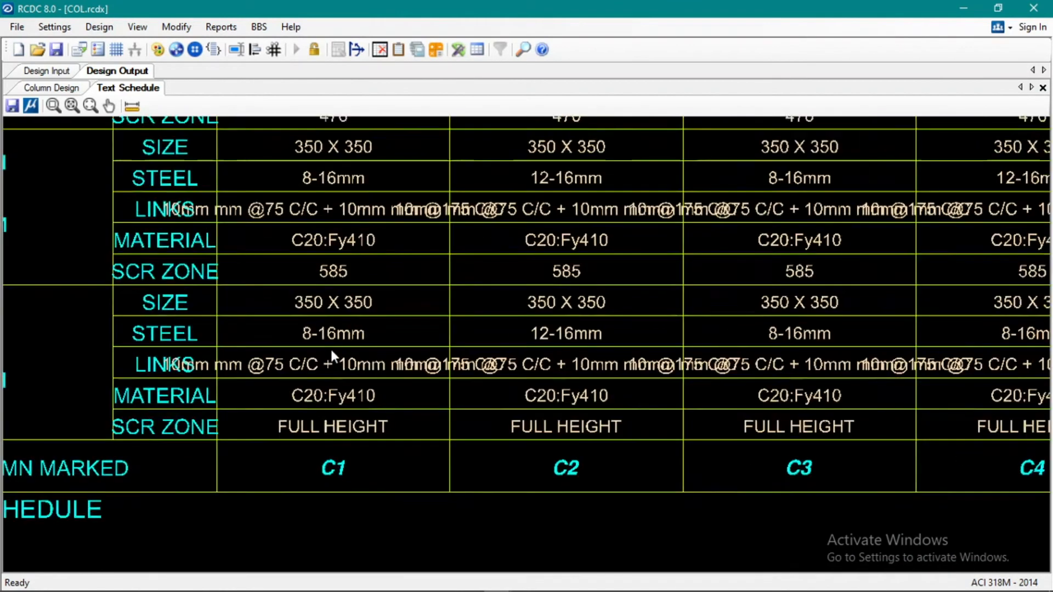
scroll(318, 370, "down", 4)
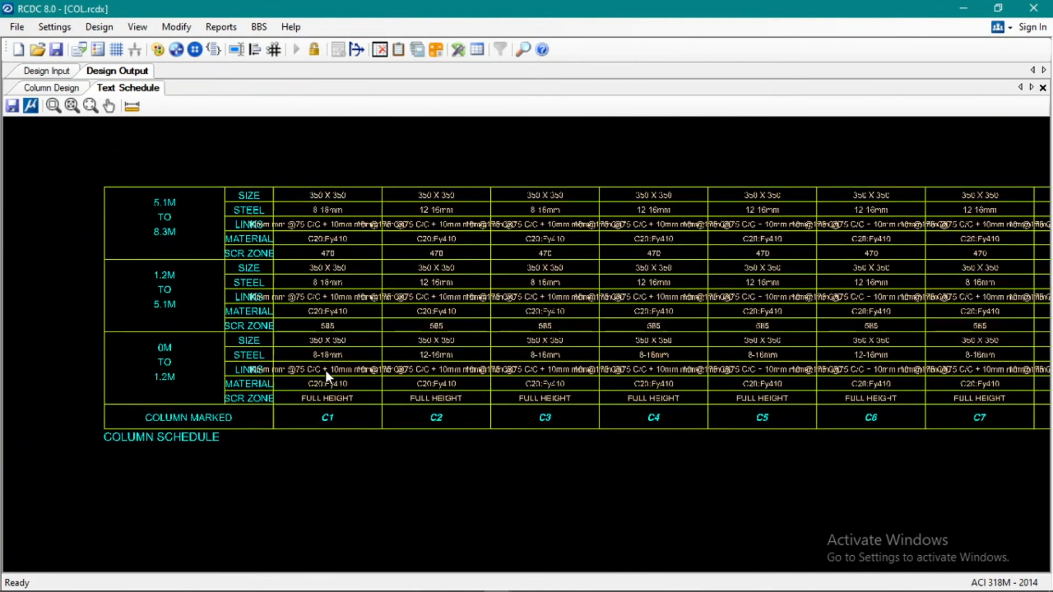
scroll(324, 370, "down", 1)
middle_click_drag(519, 375, 455, 382)
scroll(252, 372, "up", 5)
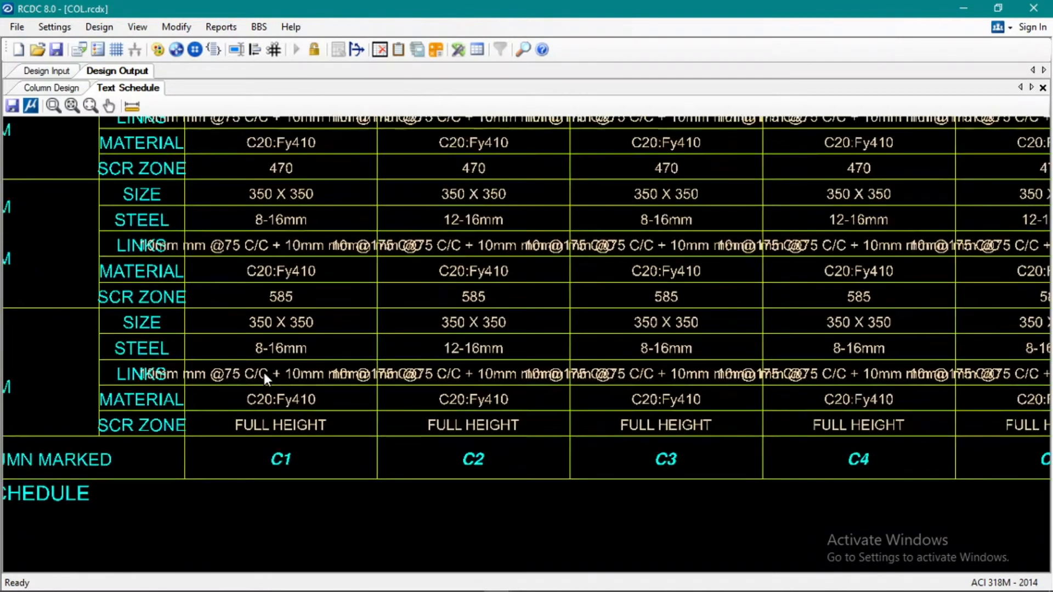
scroll(265, 433, "down", 1)
middle_click_drag(265, 433, 423, 439)
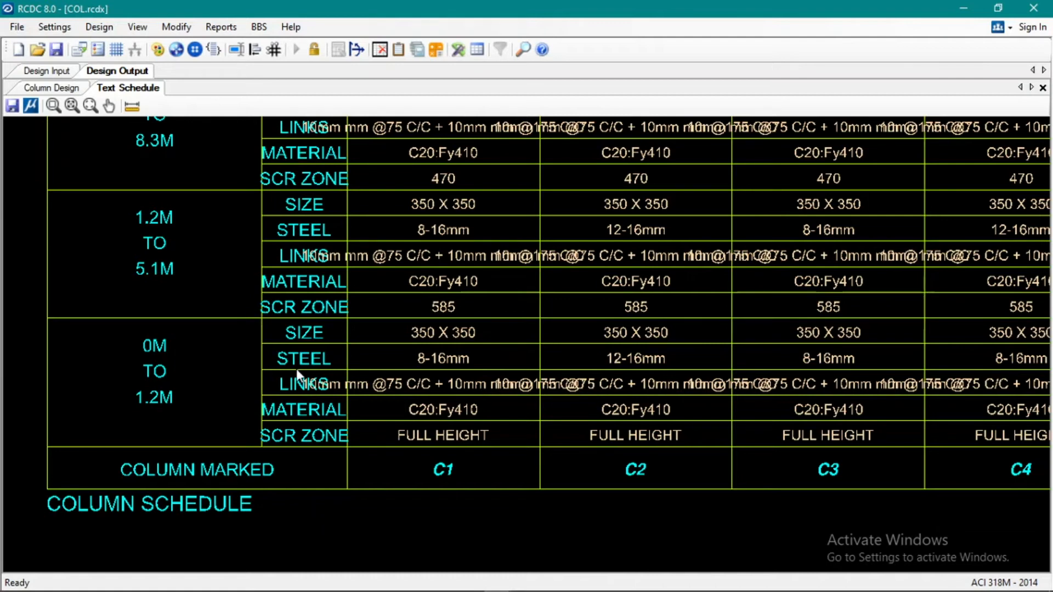
Step: Compare the SCR ZONE and LINKS rows of the 1.2M to 5.1M and 5.1M to 8.3M levels with the lowest level
middle_click_drag(441, 326, 423, 458)
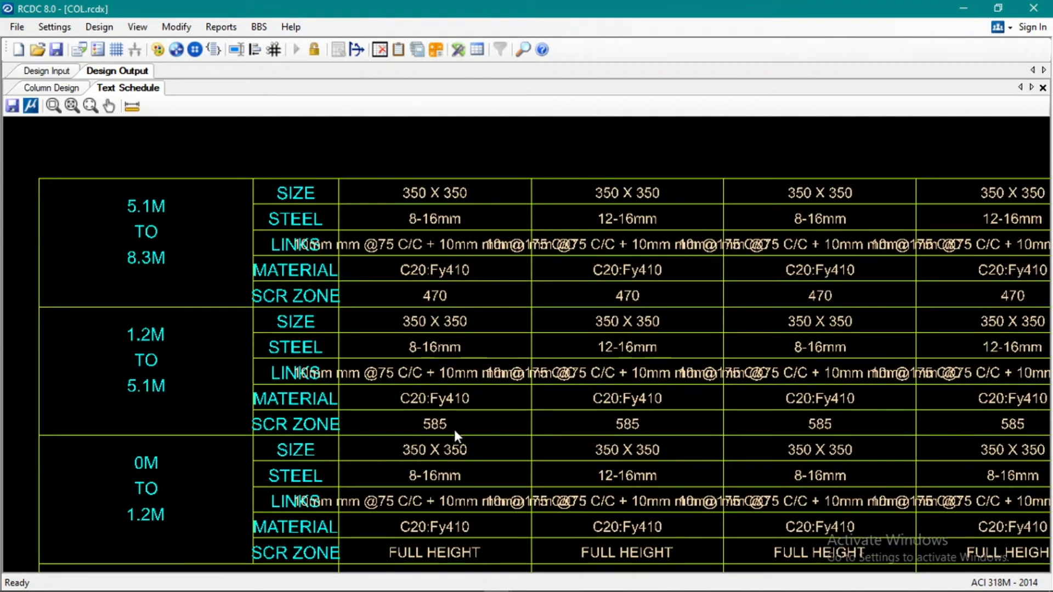
middle_click_drag(467, 433, 388, 415)
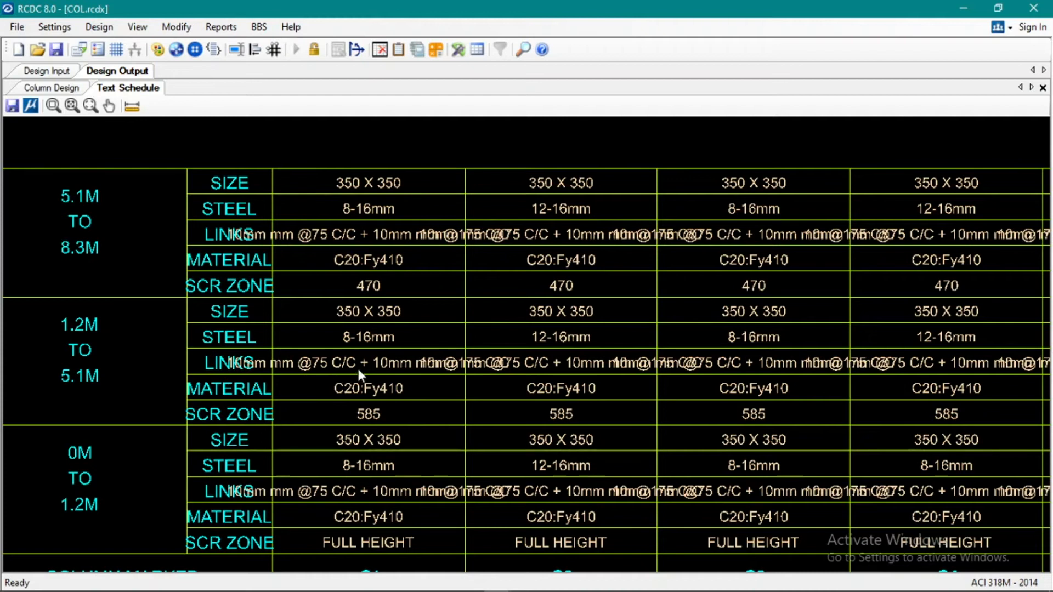
middle_click_drag(351, 364, 305, 463)
middle_click_drag(265, 390, 301, 431)
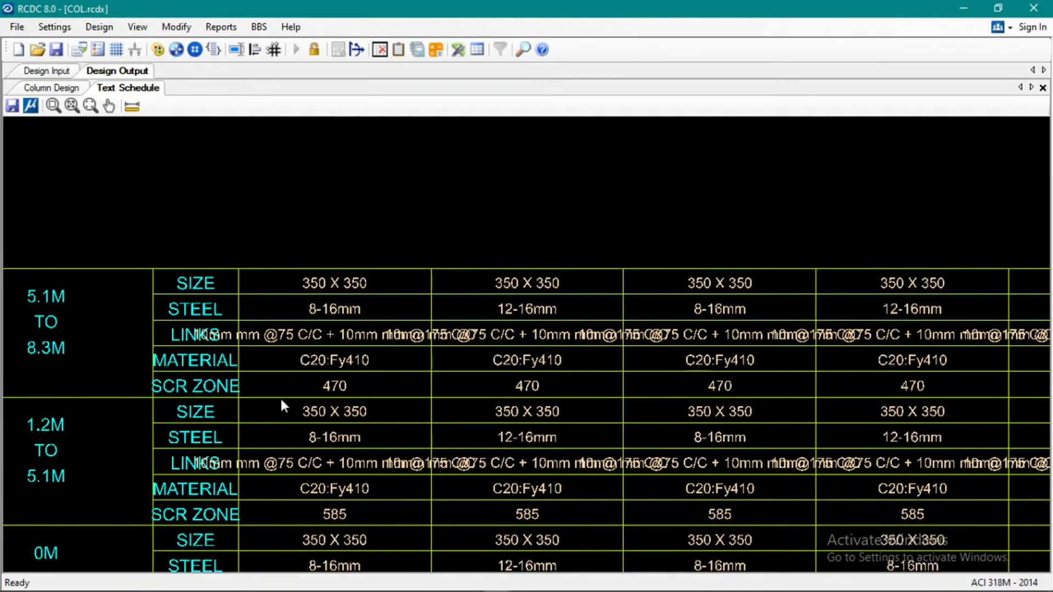
middle_click_drag(301, 387, 308, 372)
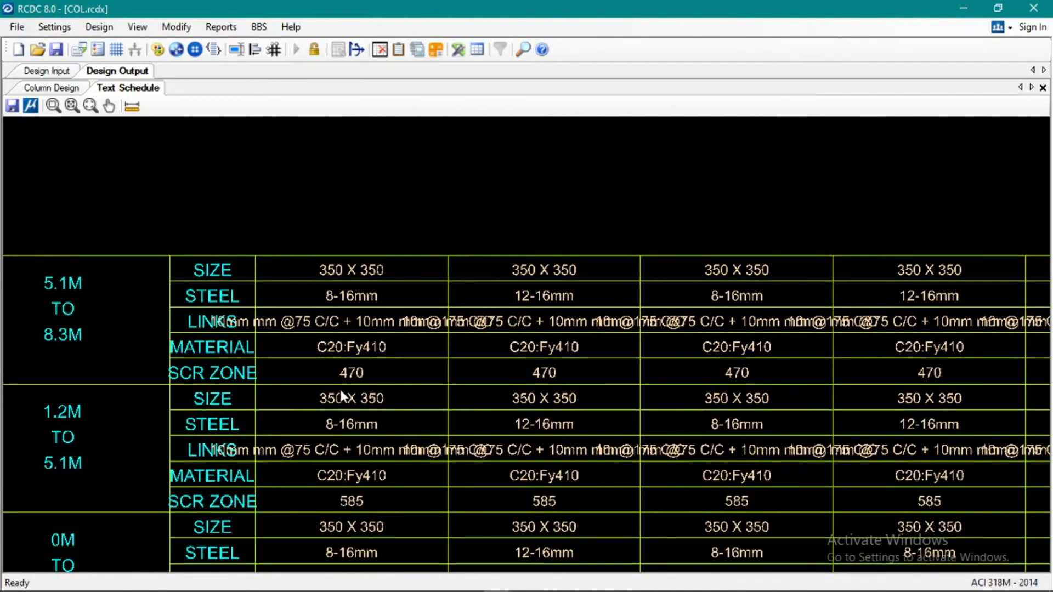
middle_click_drag(360, 435, 284, 248)
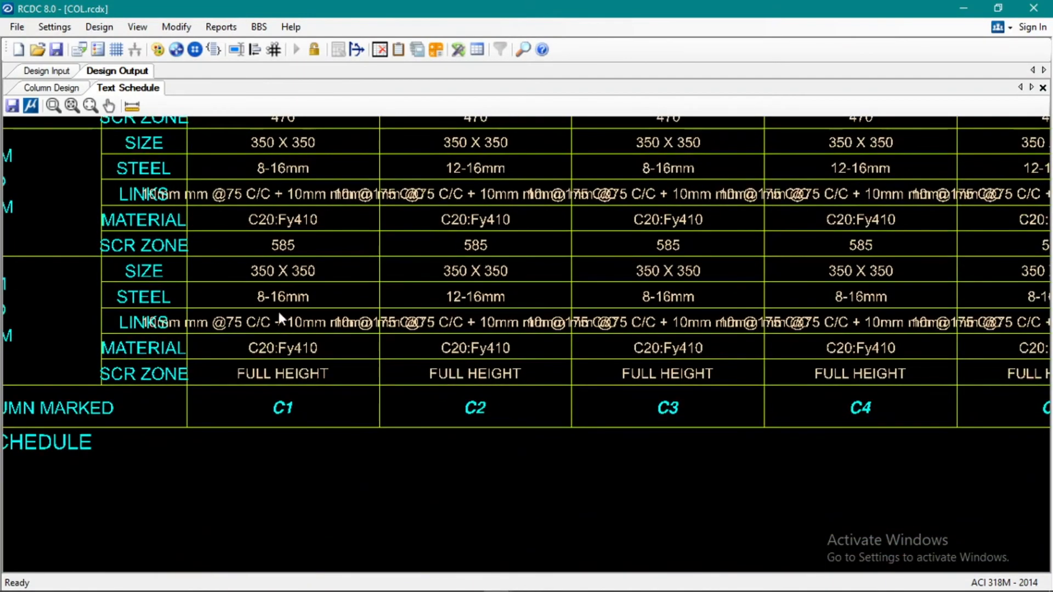
middle_click_drag(278, 297, 289, 331)
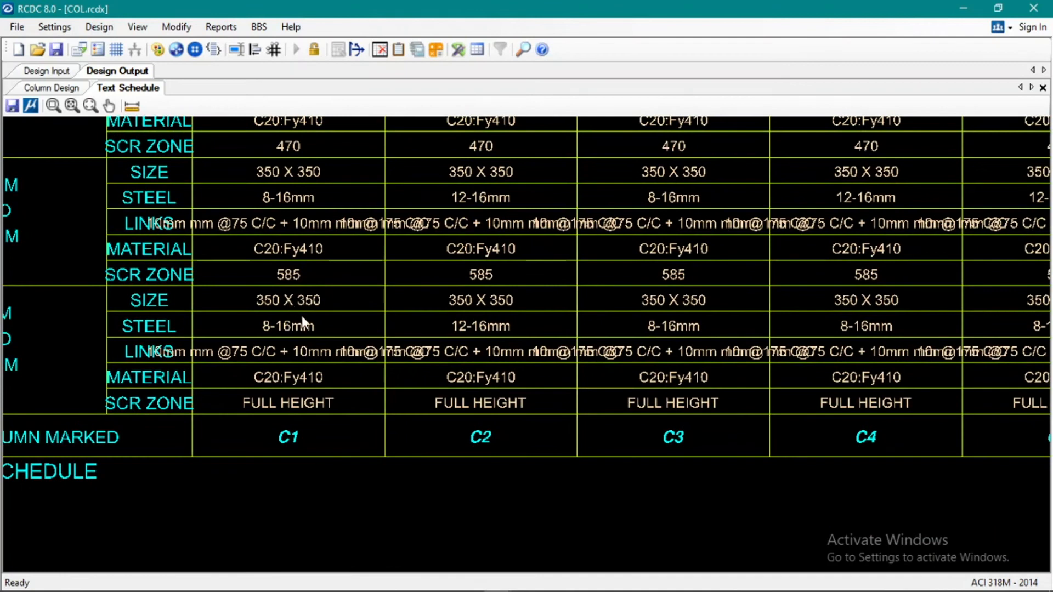
scroll(351, 395, "down", 7)
middle_click_drag(450, 363, 308, 354)
scroll(189, 369, "down", 2)
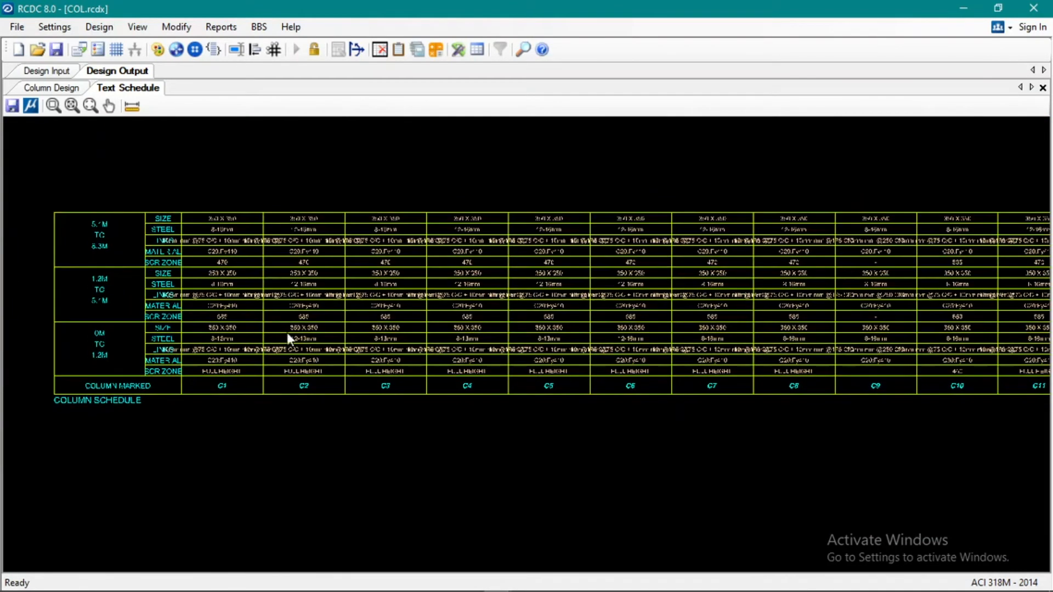
Step: Generate the detailed drawing for column C2 over the levels from 0m to 8.3m
left_click(221, 27)
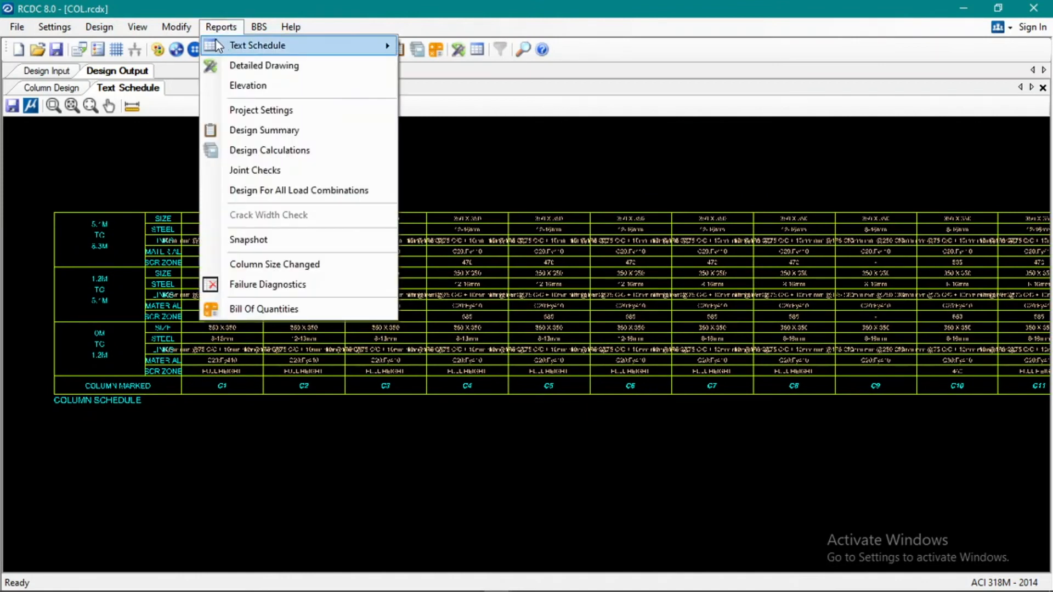
left_click(243, 62)
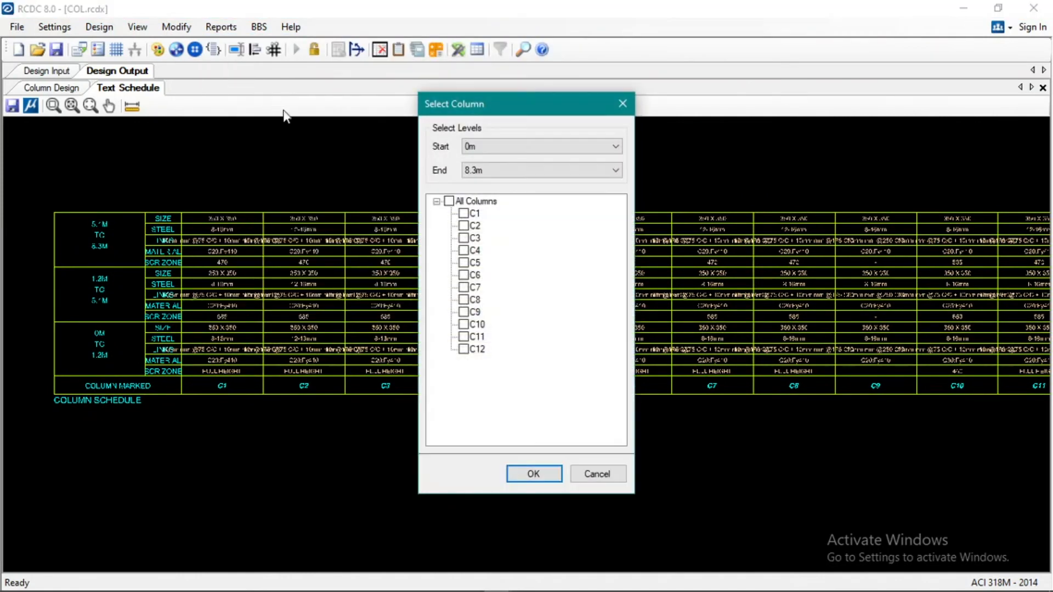
left_click(498, 146)
left_click(498, 146)
left_click(464, 226)
left_click(519, 475)
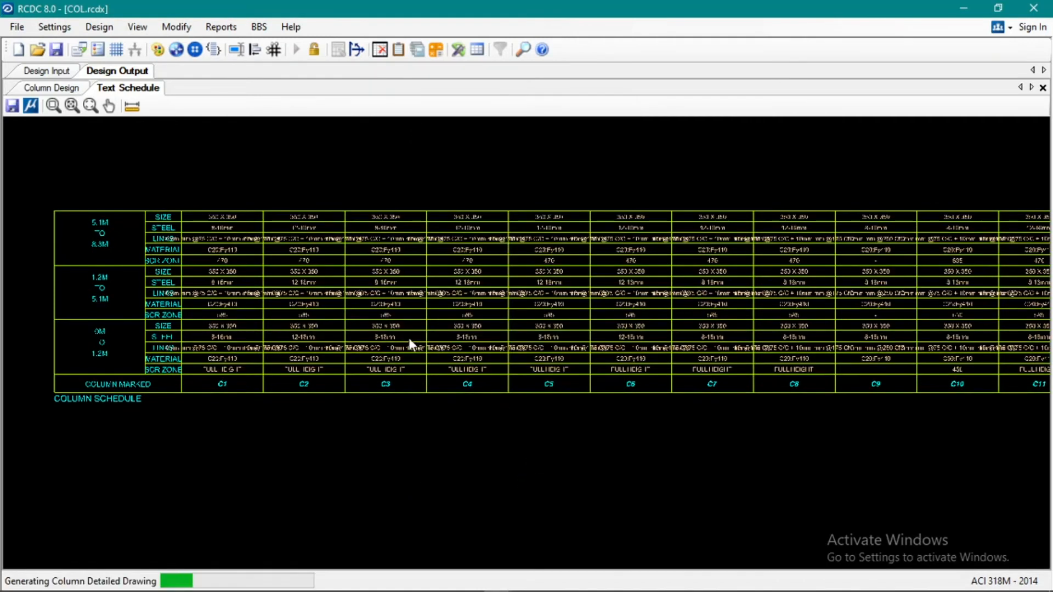
Step: Review column C2's section, link shape and confining zone at all three levels of the detailed drawing
scroll(387, 347, "down", 3)
scroll(421, 404, "up", 5)
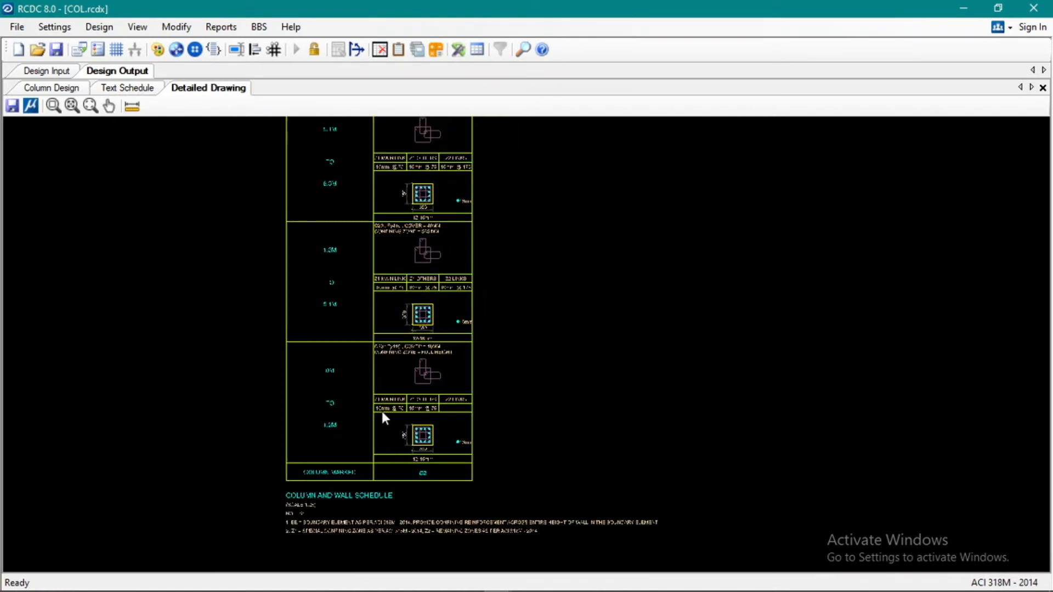
scroll(382, 418, "up", 2)
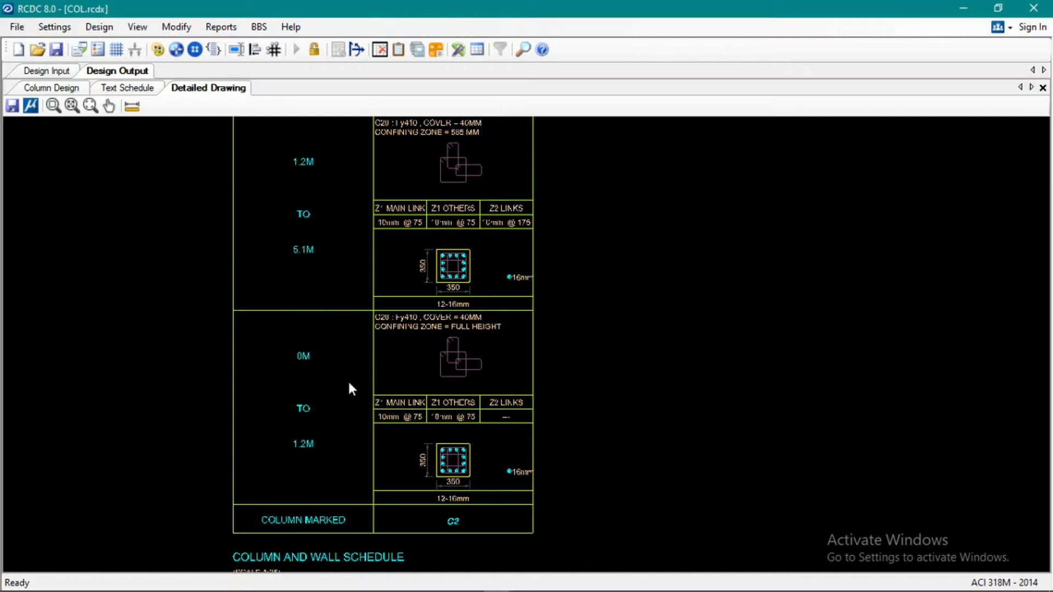
mouse_move(341, 376)
middle_mouse_down()
mouse_move(325, 433)
mouse_move(305, 381)
mouse_move(299, 463)
middle_mouse_up()
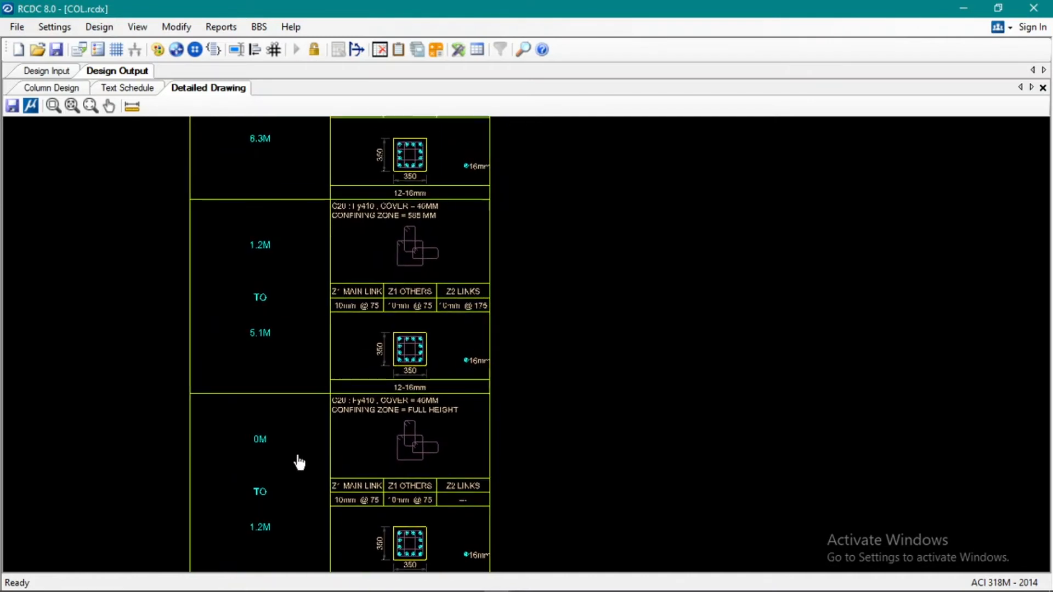
middle_click_drag(306, 306, 290, 454)
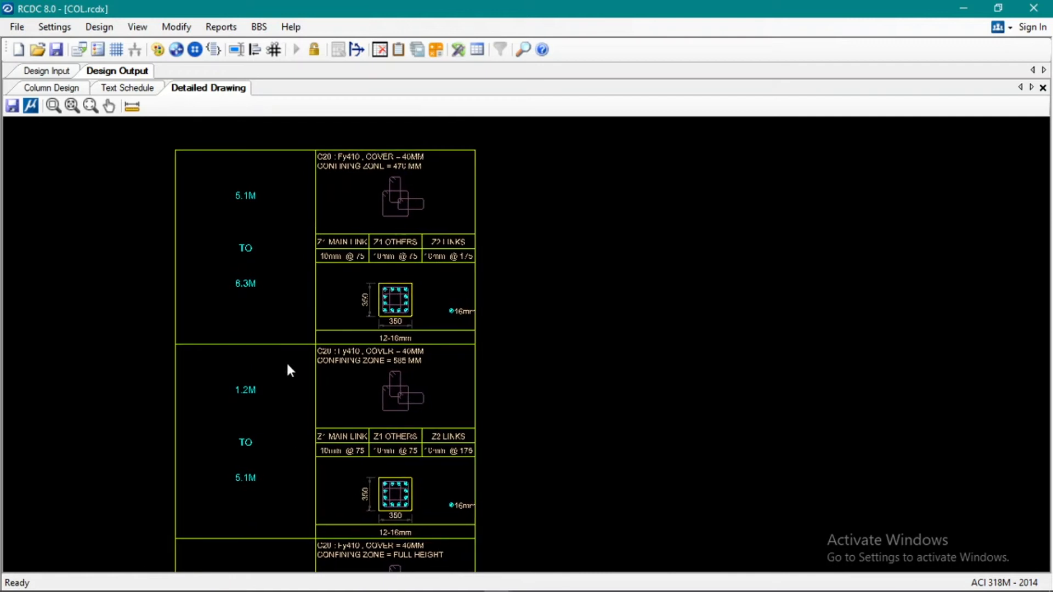
middle_click_drag(269, 295, 235, 127)
middle_click_drag(238, 360, 248, 212)
Step: Examine column C2's link shapes and the Z1 and Z2 link spacings at the 0M to 1.2M level
scroll(295, 334, "up", 3)
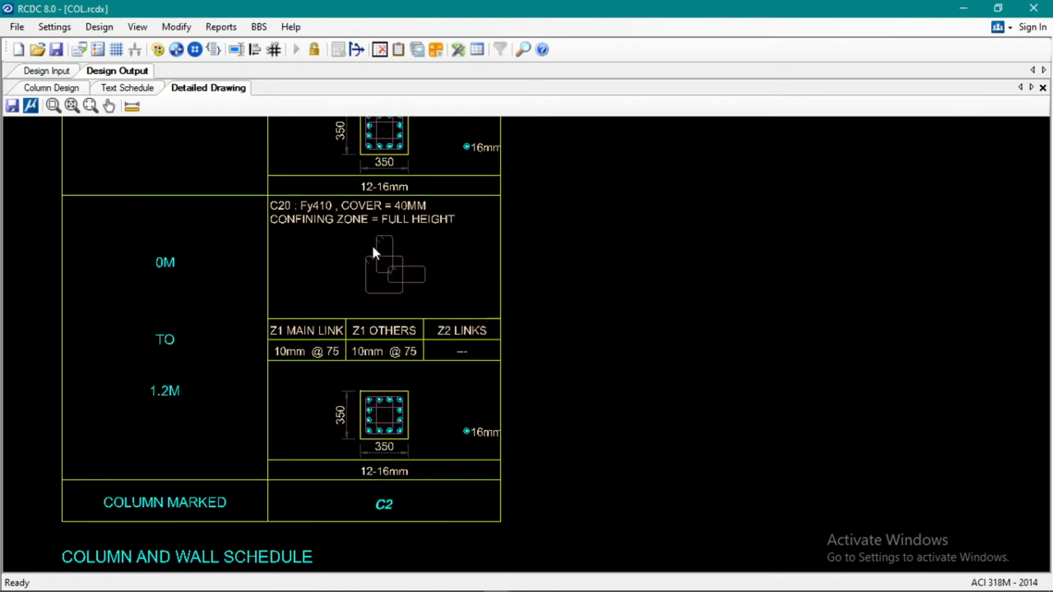
scroll(371, 243, "up", 3)
scroll(371, 243, "up", 1)
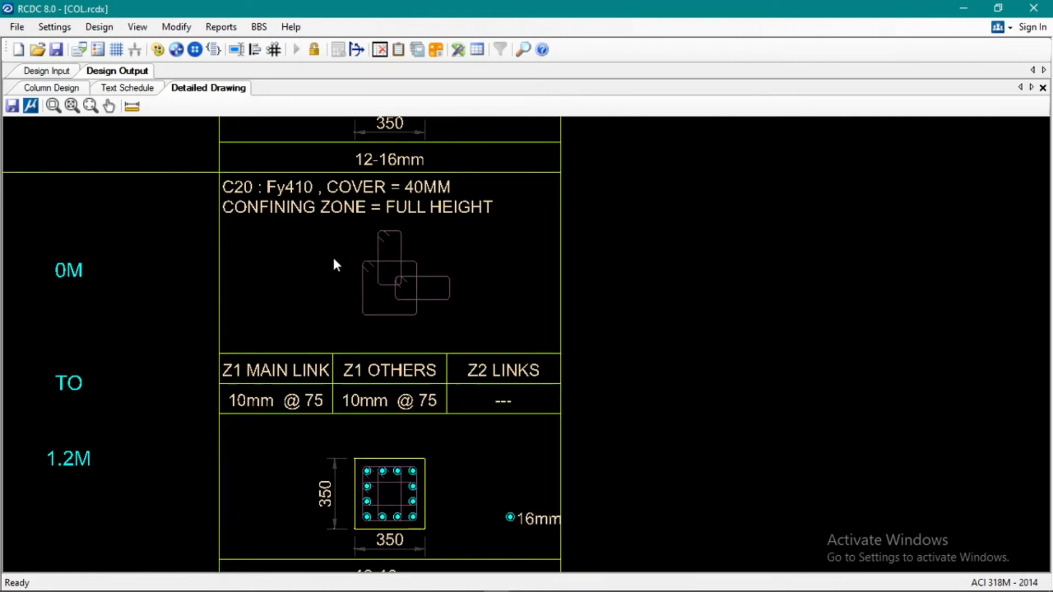
middle_click_drag(327, 313, 348, 279)
scroll(339, 304, "down", 1)
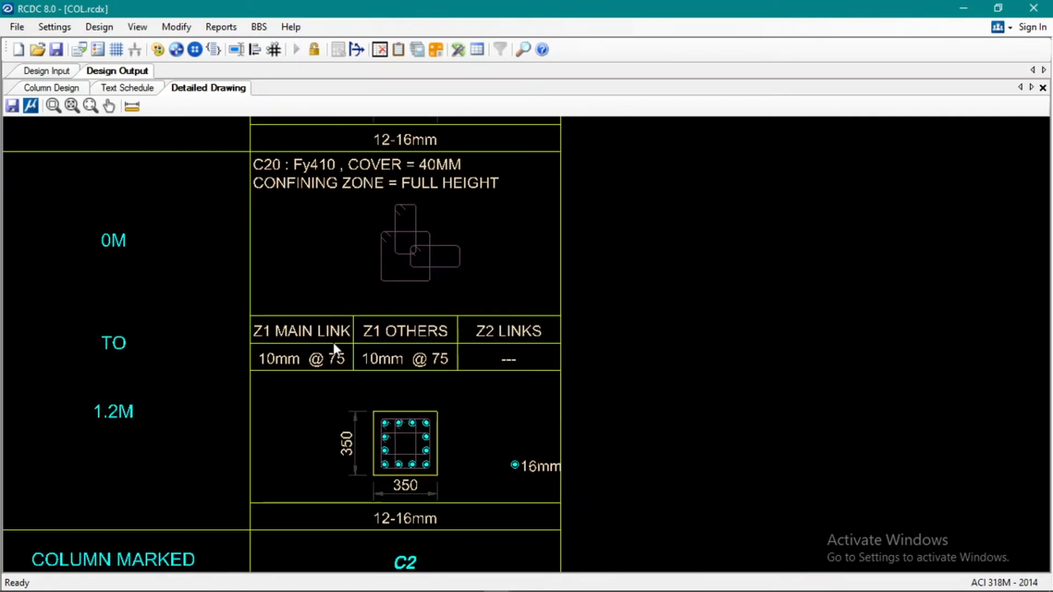
scroll(363, 391, "up", 3)
mouse_move(363, 391)
middle_mouse_down()
mouse_move(383, 341)
mouse_move(387, 352)
middle_mouse_up()
scroll(383, 341, "down", 5)
scroll(370, 313, "up", 3)
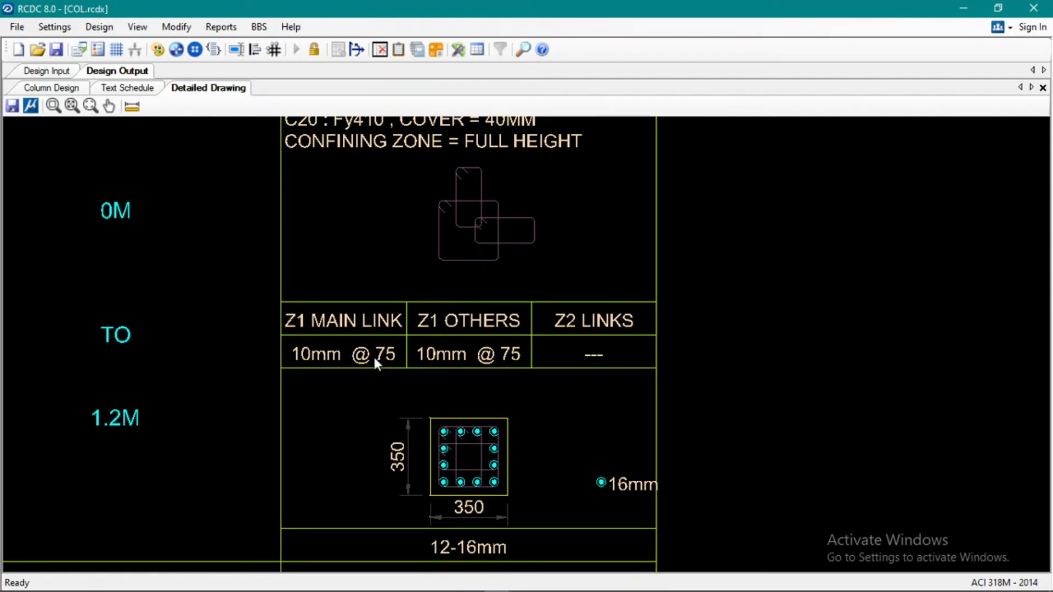
Step: Examine column C2's confining zone, link shapes, section and Z1 and Z2 link spacings at the 1.2M to 5.1M level
scroll(406, 368, "down", 1)
scroll(406, 368, "down", 2)
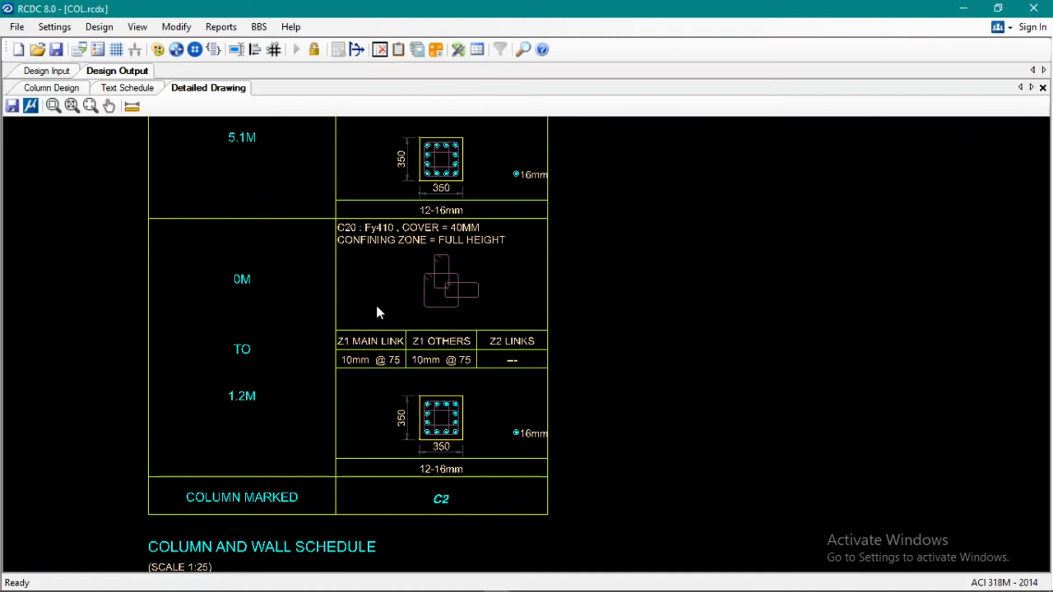
middle_click_drag(375, 303, 322, 371)
scroll(332, 332, "up", 1)
scroll(350, 301, "up", 1)
middle_click_drag(369, 314, 350, 456)
scroll(350, 456, "down", 1)
middle_click_drag(378, 370, 362, 452)
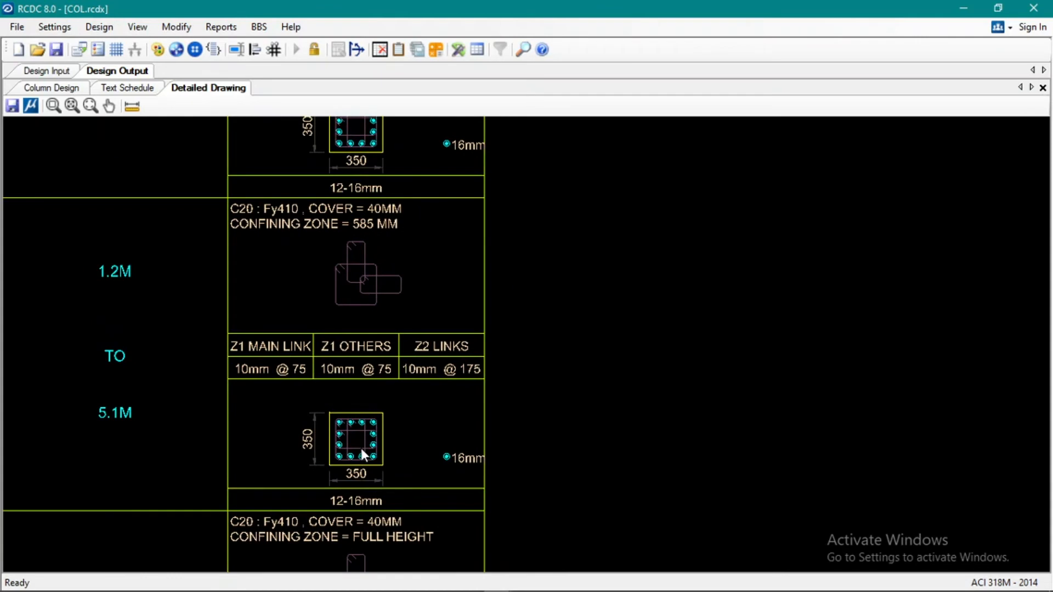
mouse_move(343, 259)
middle_mouse_down()
mouse_move(336, 294)
mouse_move(331, 270)
middle_mouse_up()
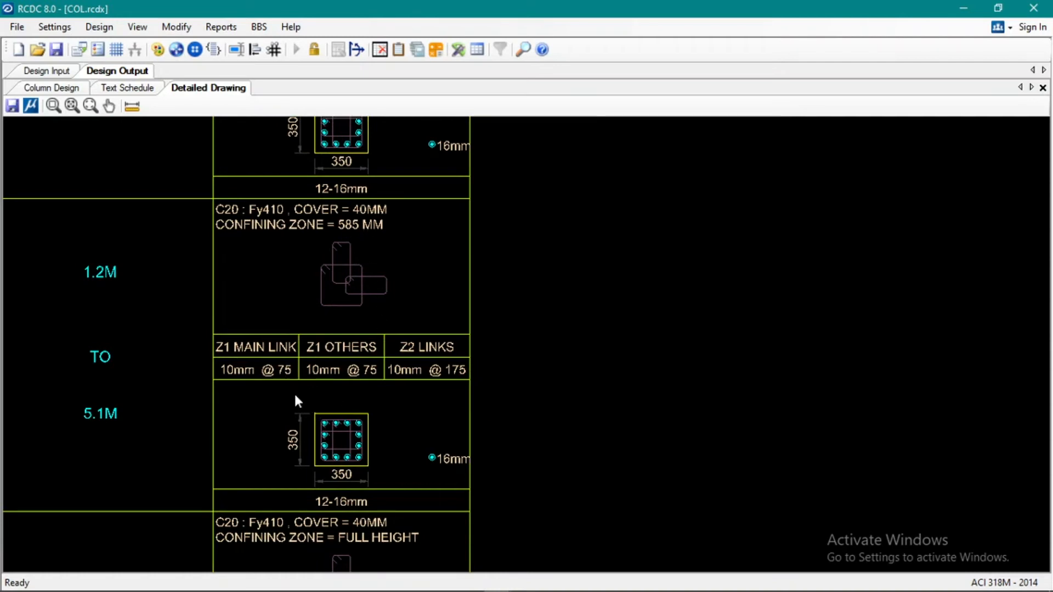
scroll(295, 396, "up", 2)
middle_click_drag(354, 400, 383, 406)
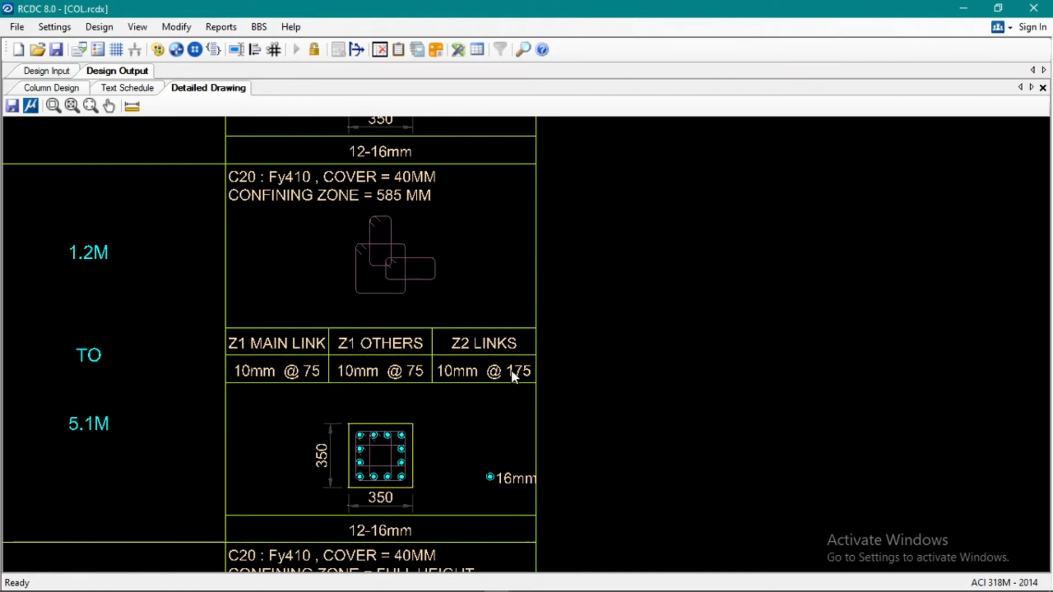
scroll(413, 314, "down", 5)
mouse_move(367, 272)
middle_mouse_down()
mouse_move(337, 369)
mouse_move(327, 285)
mouse_move(338, 250)
middle_mouse_up()
scroll(332, 299, "down", 4)
Step: Generate the elevation drawing of column C2 using staggered rebar splices located at mid height
left_click(229, 32)
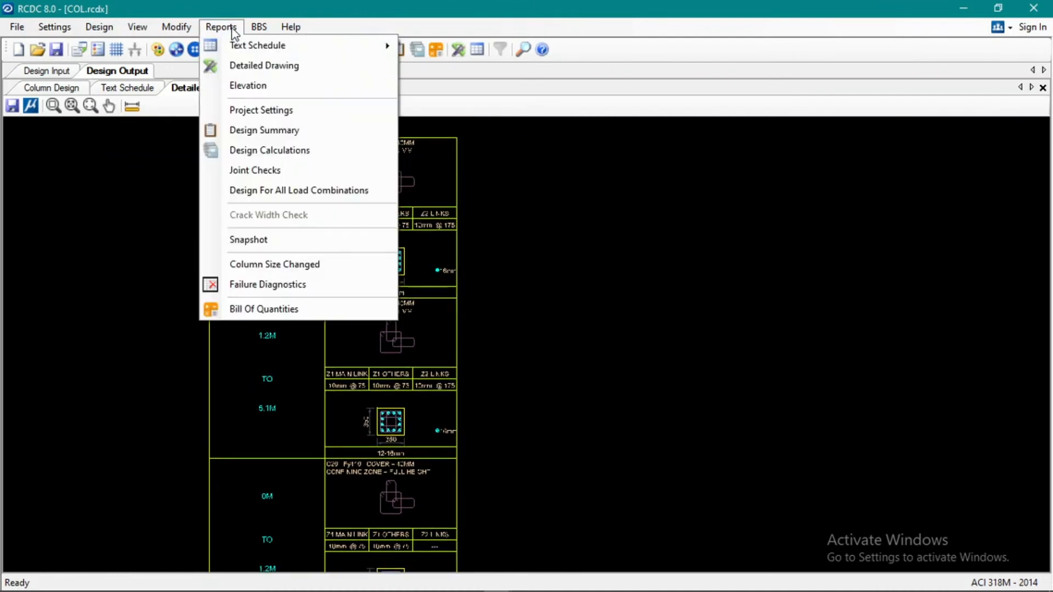
left_click(255, 66)
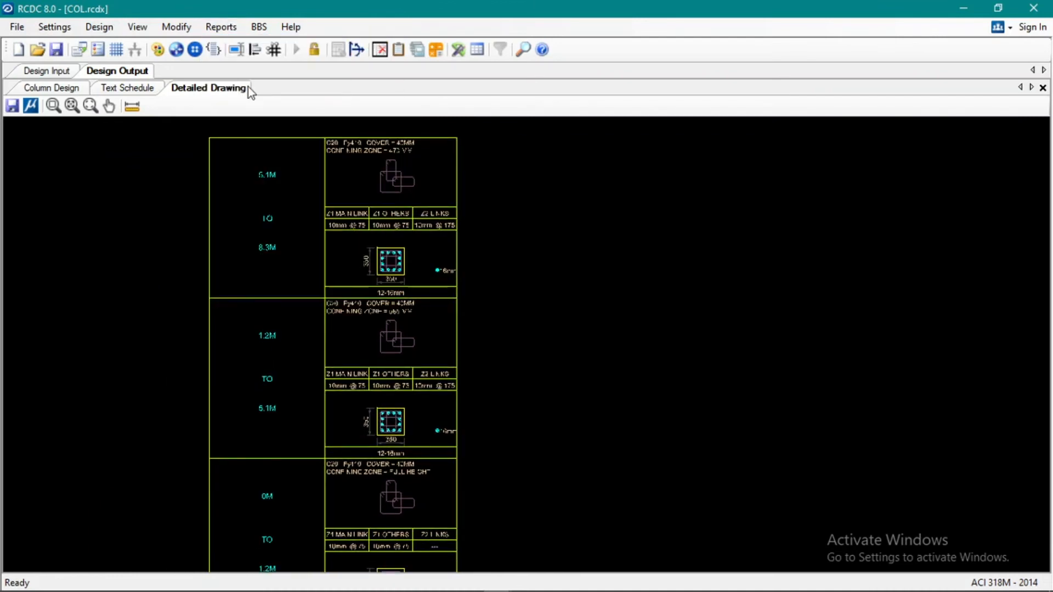
left_click(435, 150)
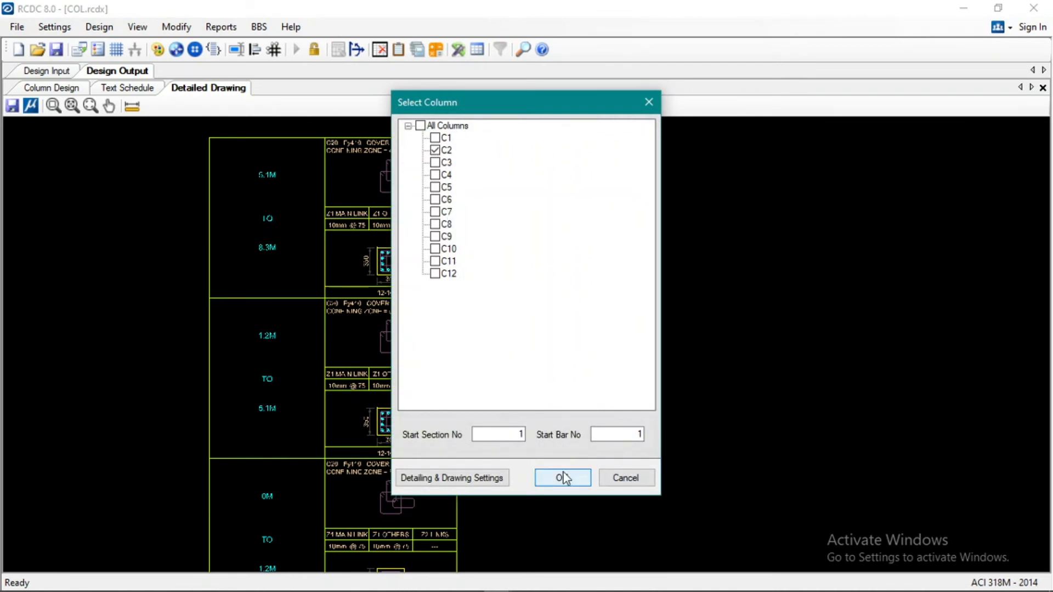
left_click(493, 487)
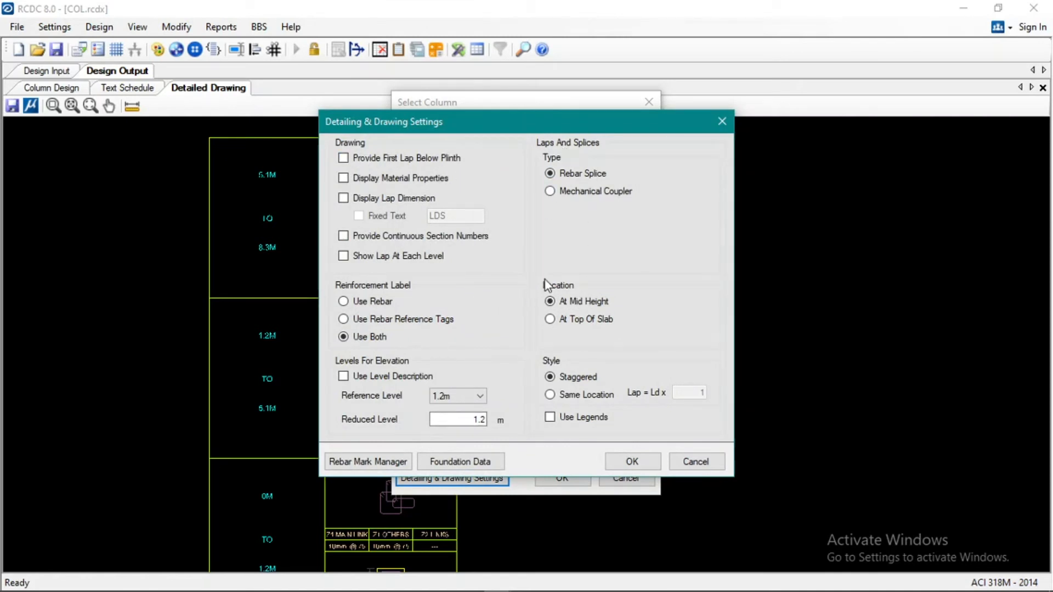
left_click(551, 320)
left_click(550, 302)
left_click(550, 174)
left_click_drag(490, 124, 430, 123)
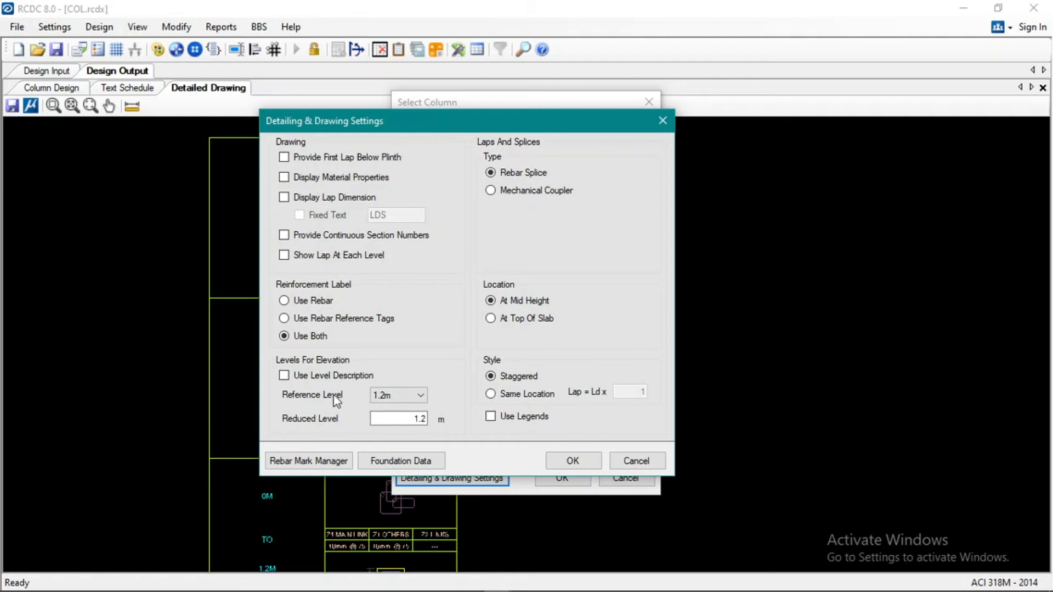
left_click(557, 466)
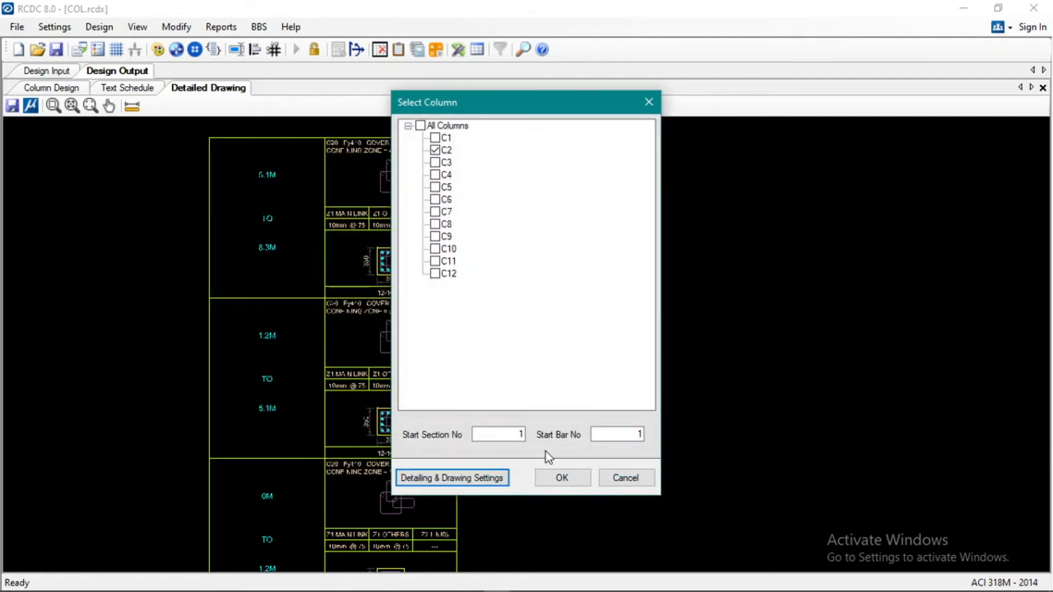
left_click(562, 479)
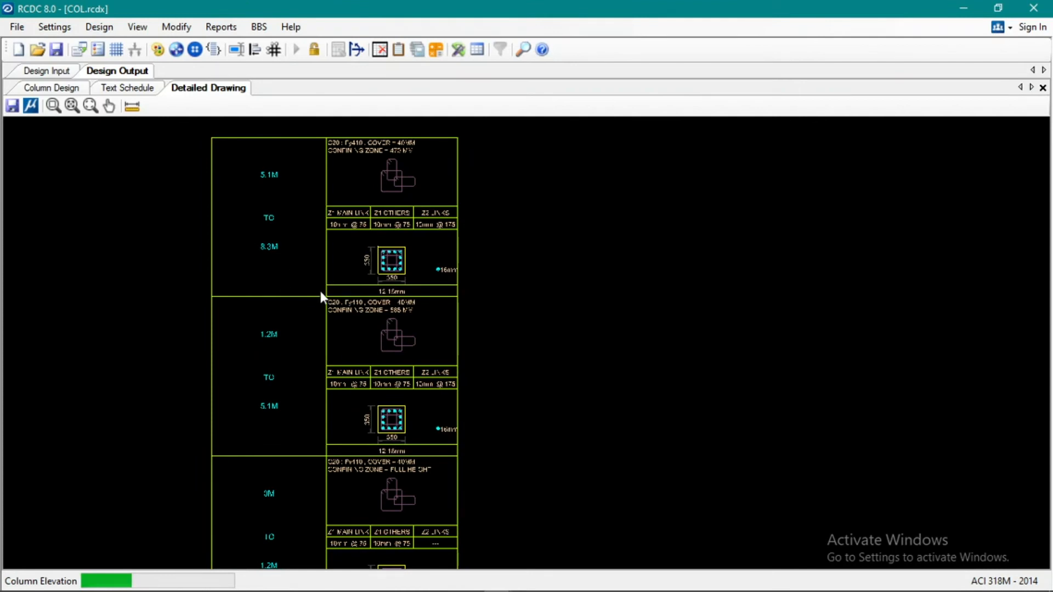
Step: Look over column C2's elevation from the foundation upward, together with Section 1-1
scroll(351, 309, "down", 2)
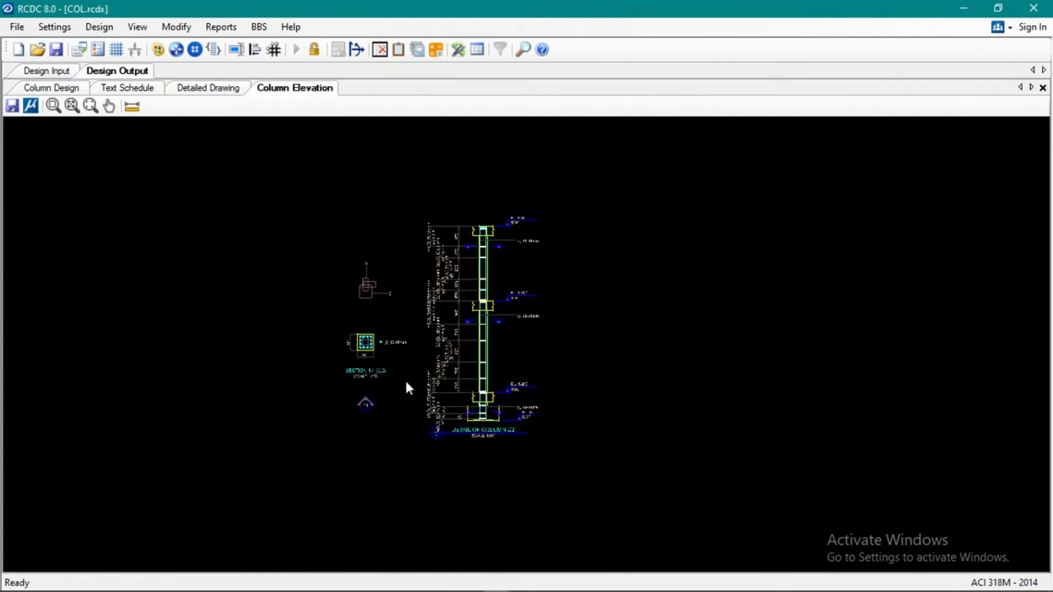
scroll(505, 403, "up", 5)
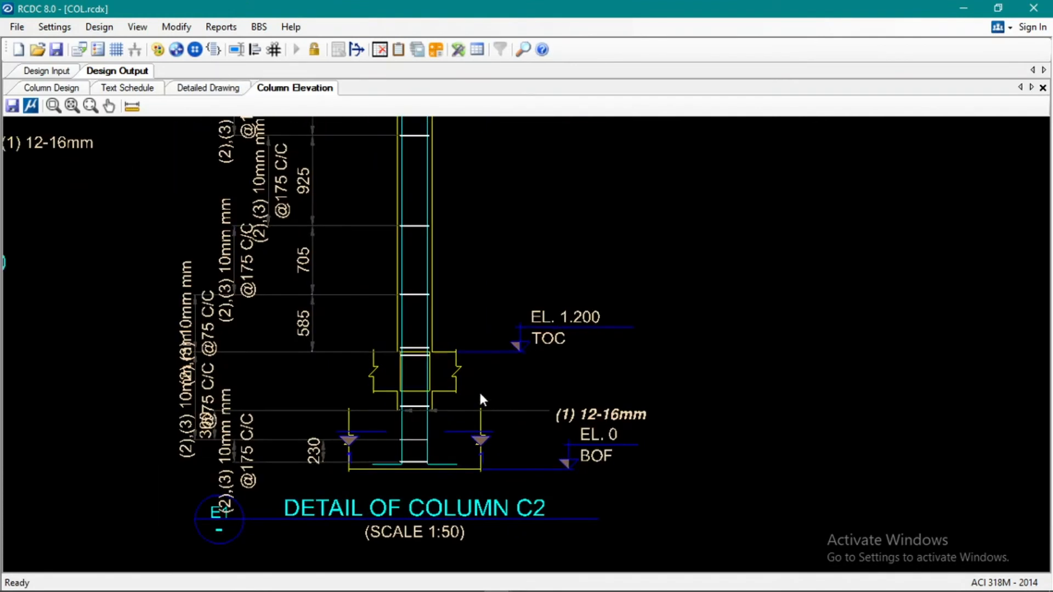
scroll(472, 346, "down", 2)
scroll(486, 330, "up", 1)
scroll(471, 379, "up", 1)
mouse_move(447, 396)
middle_mouse_down()
mouse_move(430, 554)
mouse_move(408, 385)
middle_mouse_up()
middle_click_drag(404, 423, 401, 591)
middle_click_drag(371, 336, 418, 506)
mouse_move(305, 434)
middle_mouse_down()
mouse_move(1052, 495)
mouse_move(1052, 516)
mouse_move(368, 328)
mouse_move(381, 329)
mouse_move(380, 231)
mouse_move(393, 299)
middle_mouse_up()
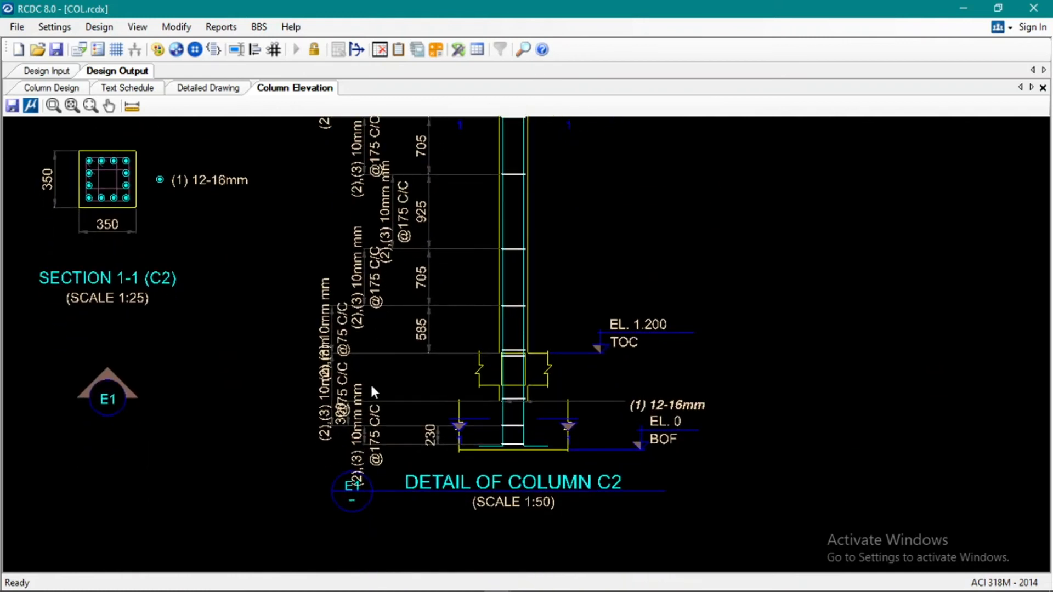
Step: Examine the link labels and spacing dimensions at the base of column C2's elevation, between EL. 0 and EL. 1.200
scroll(370, 389, "up", 3)
scroll(377, 350, "down", 3)
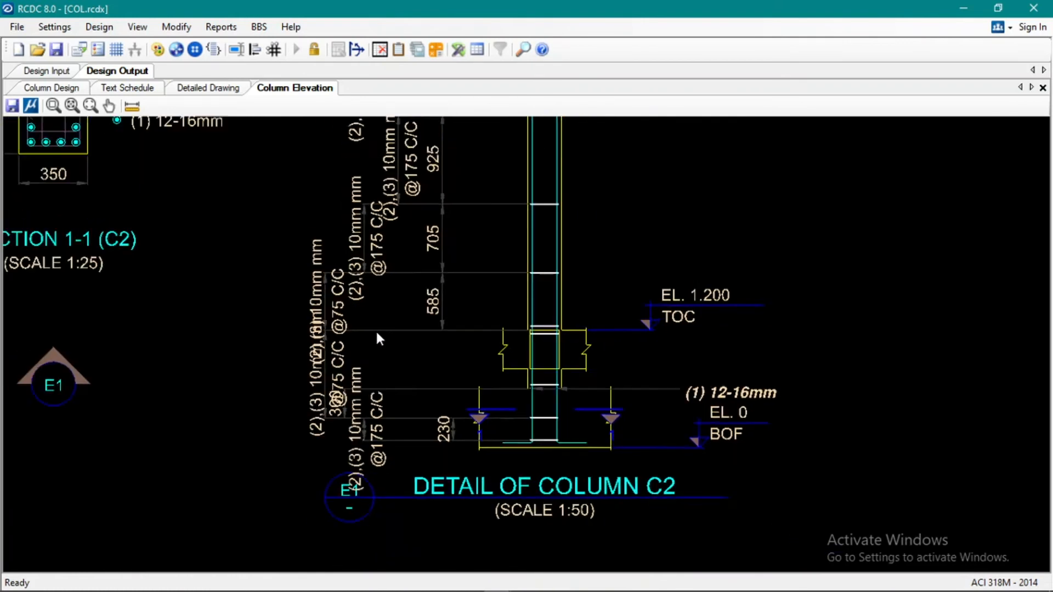
scroll(346, 353, "up", 4)
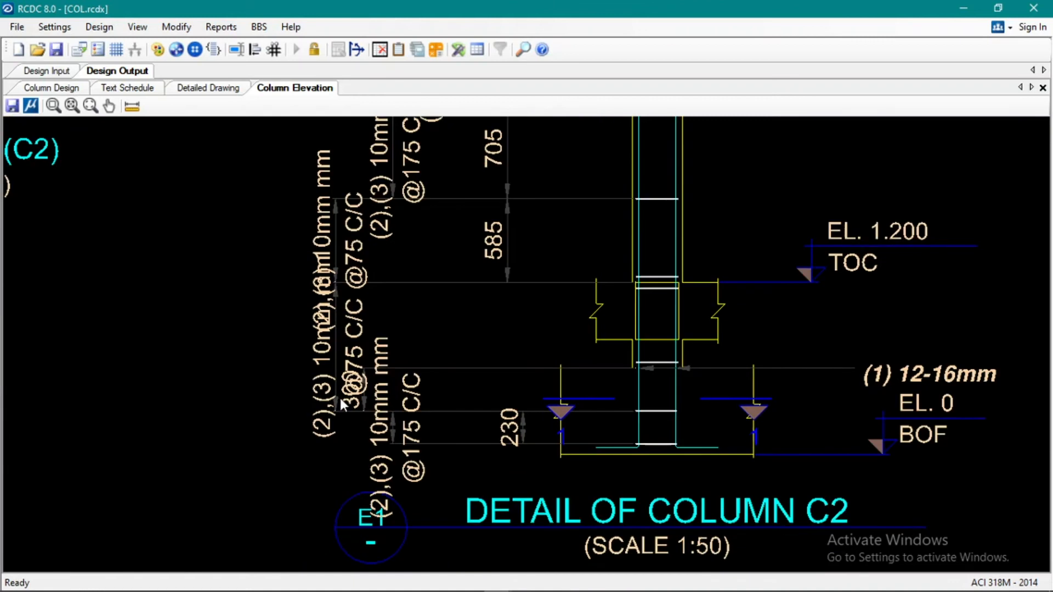
scroll(338, 396, "down", 2)
scroll(385, 439, "up", 3)
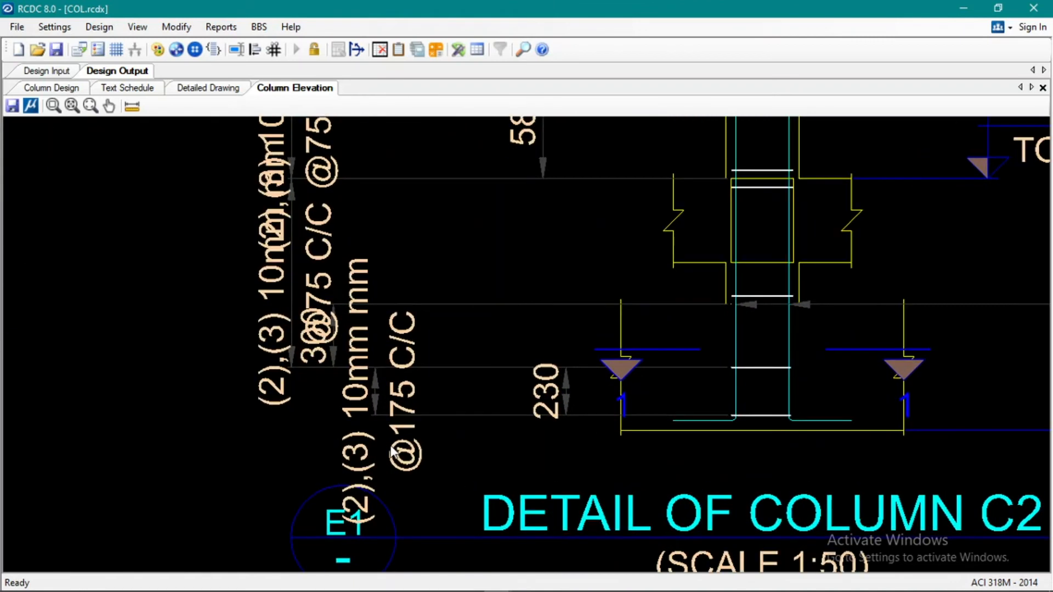
scroll(368, 466, "up", 2)
middle_click_drag(369, 467, 358, 468)
scroll(622, 375, "down", 5)
middle_click_drag(578, 310, 428, 470)
scroll(417, 411, "down", 1)
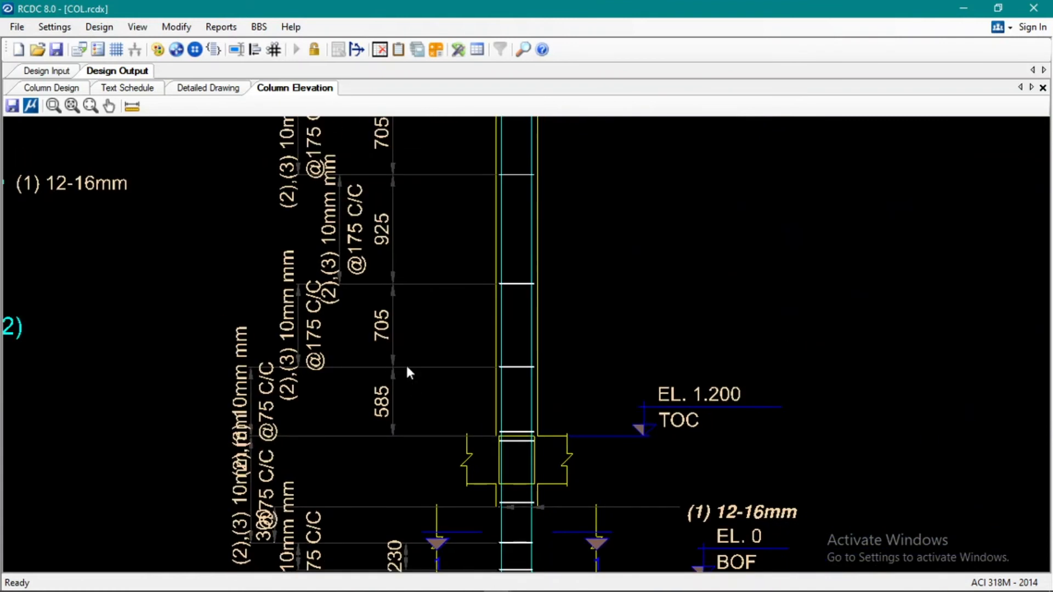
Step: Examine the link zones, spacings and main bars of column C2's elevation from EL. 1.200 up to EL. 8.300
scroll(400, 357, "down", 1)
middle_click_drag(396, 352, 350, 437)
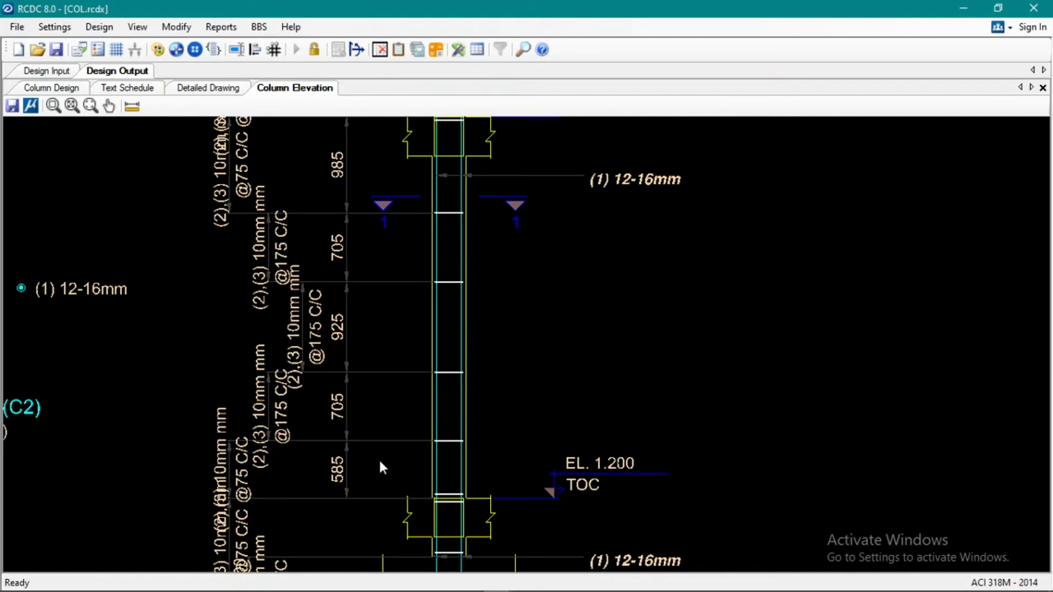
scroll(519, 433, "down", 1)
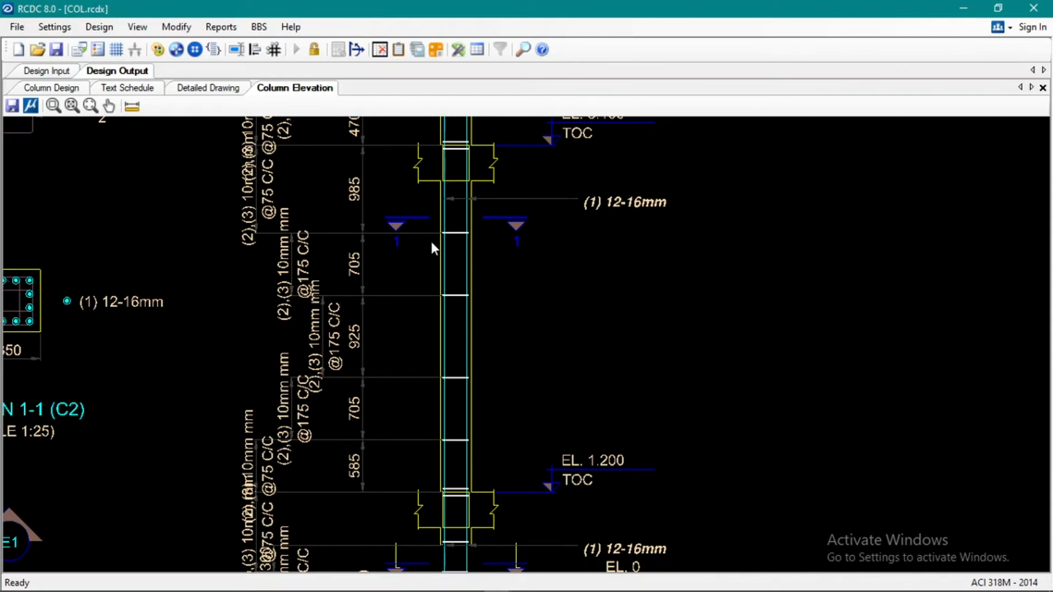
middle_click_drag(453, 400, 428, 340)
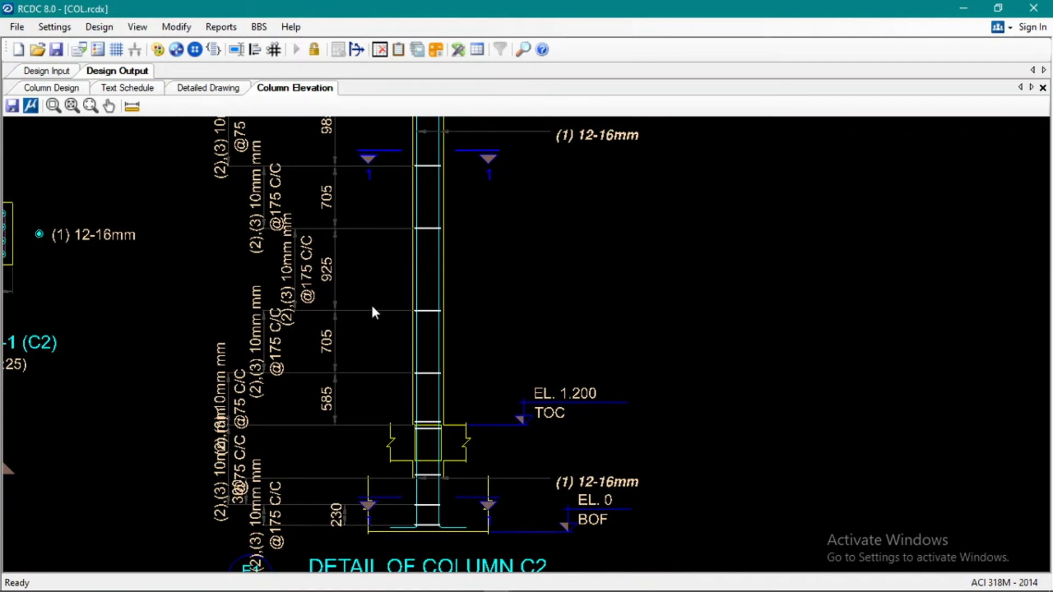
middle_click_drag(373, 313, 354, 389)
middle_click_drag(346, 312, 336, 405)
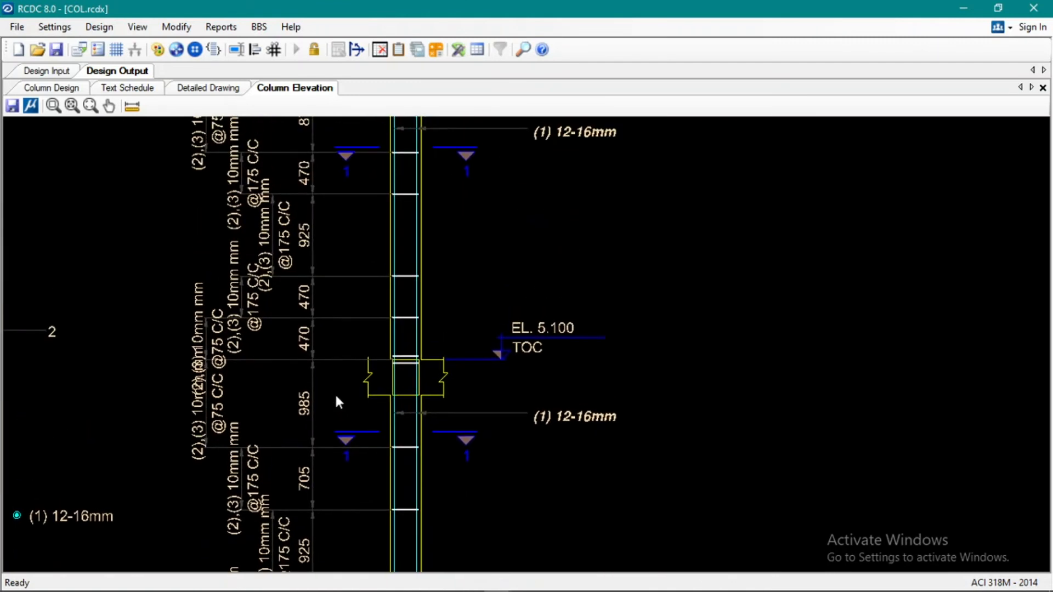
middle_click_drag(352, 336, 322, 477)
middle_click_drag(289, 255, 288, 269)
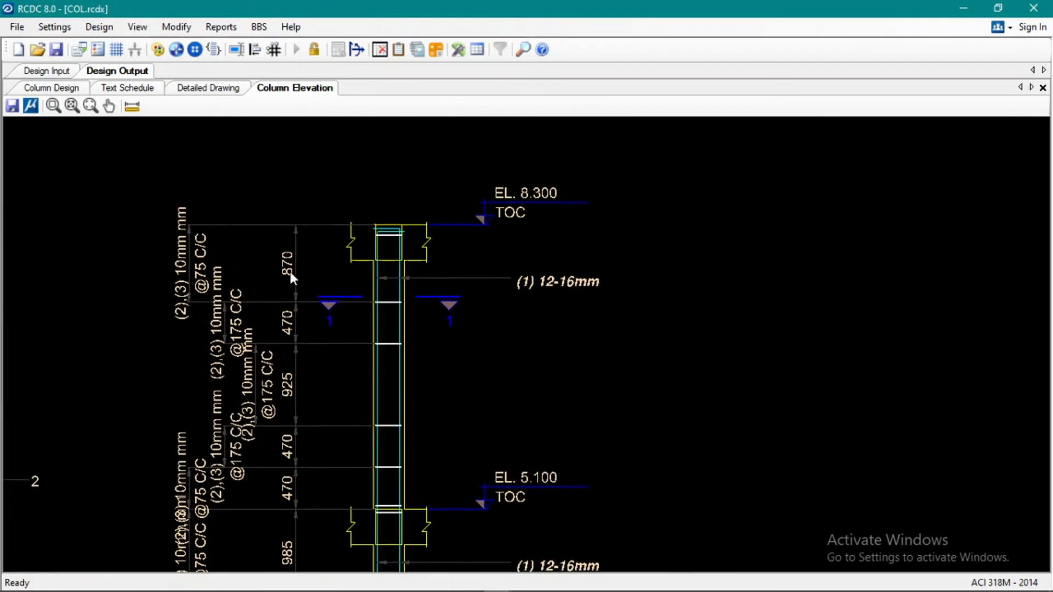
Step: Generate the column design summary report and skim its column tables
left_click(220, 26)
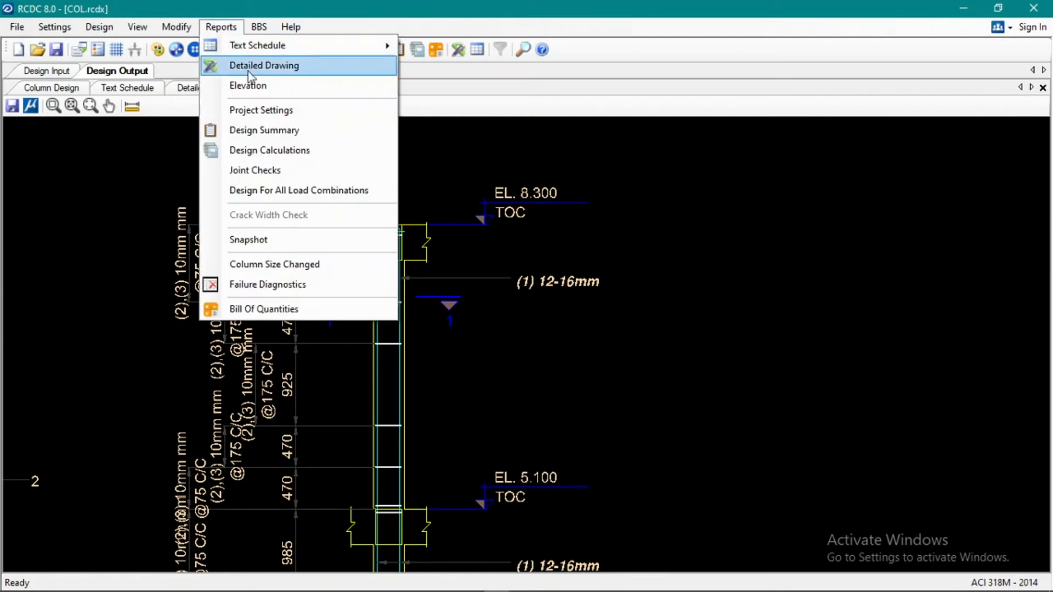
left_click(284, 137)
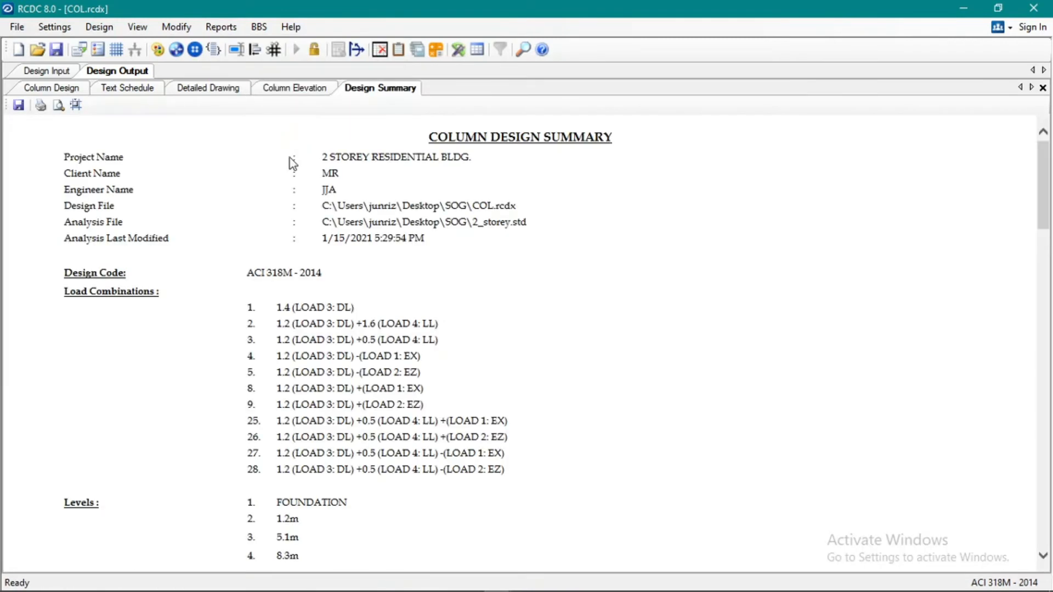
scroll(371, 254, "down", 10)
scroll(371, 255, "up", 4)
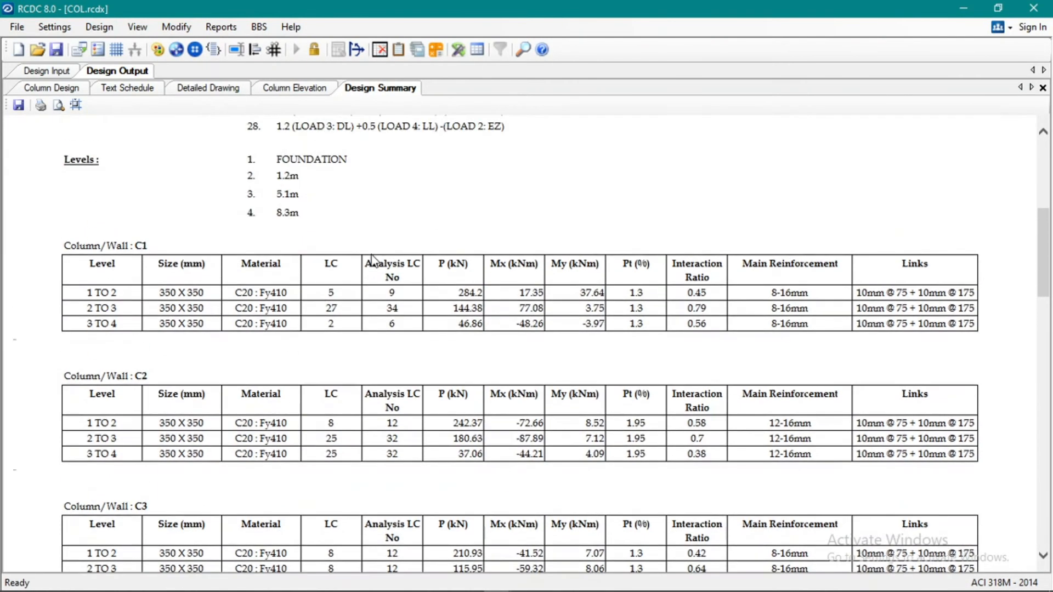
scroll(66, 246, "down", 6)
scroll(67, 255, "up", 7)
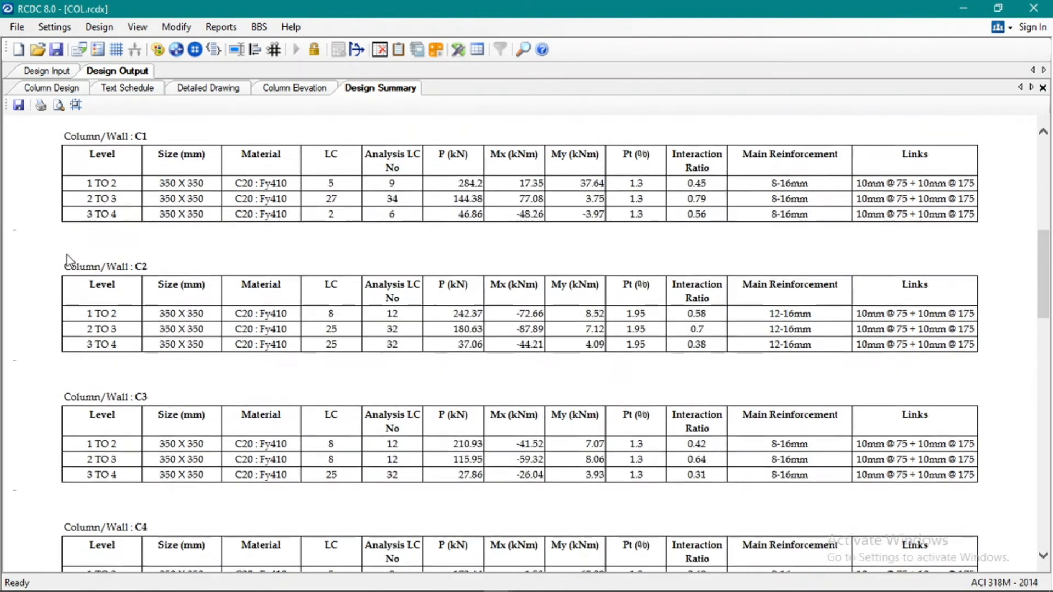
scroll(67, 255, "down", 3)
scroll(28, 183, "up", 3)
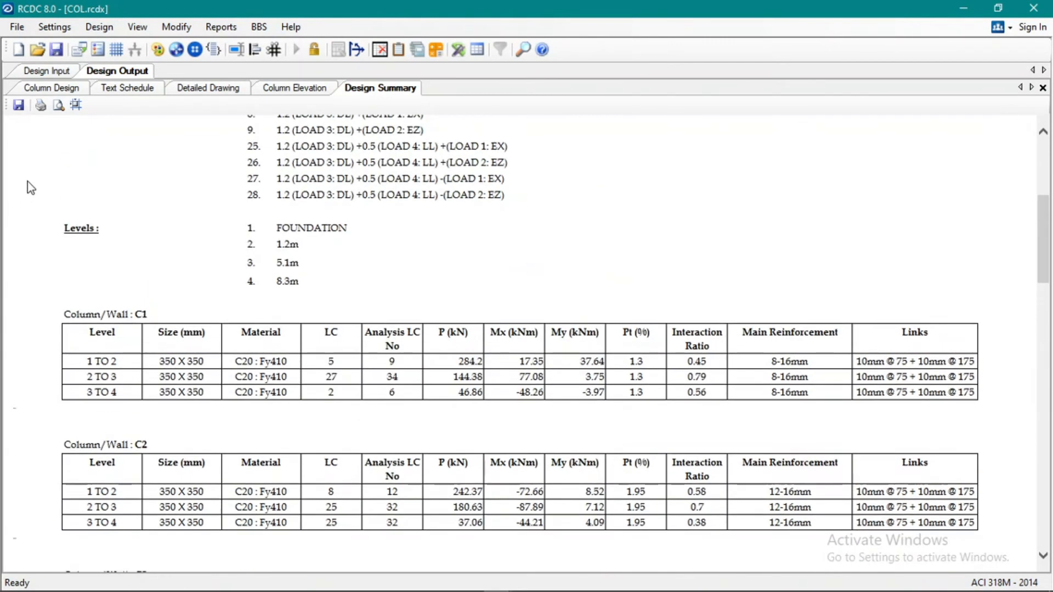
Step: Review the design code, load combinations and levels listed in the column design summary
scroll(31, 188, "up", 5)
scroll(38, 192, "down", 2)
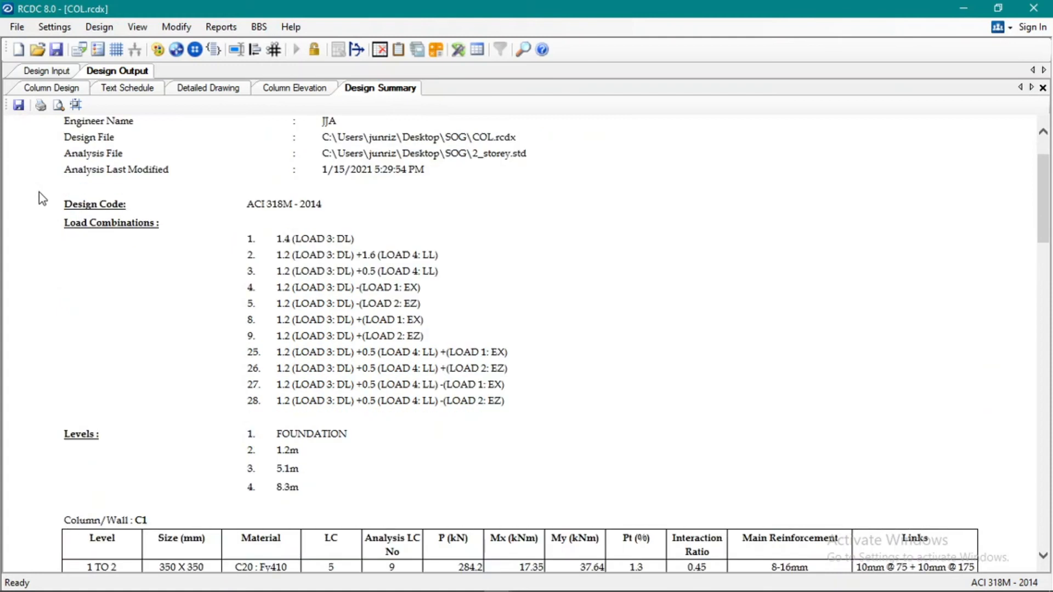
scroll(228, 244, "down", 3)
scroll(225, 160, "up", 2)
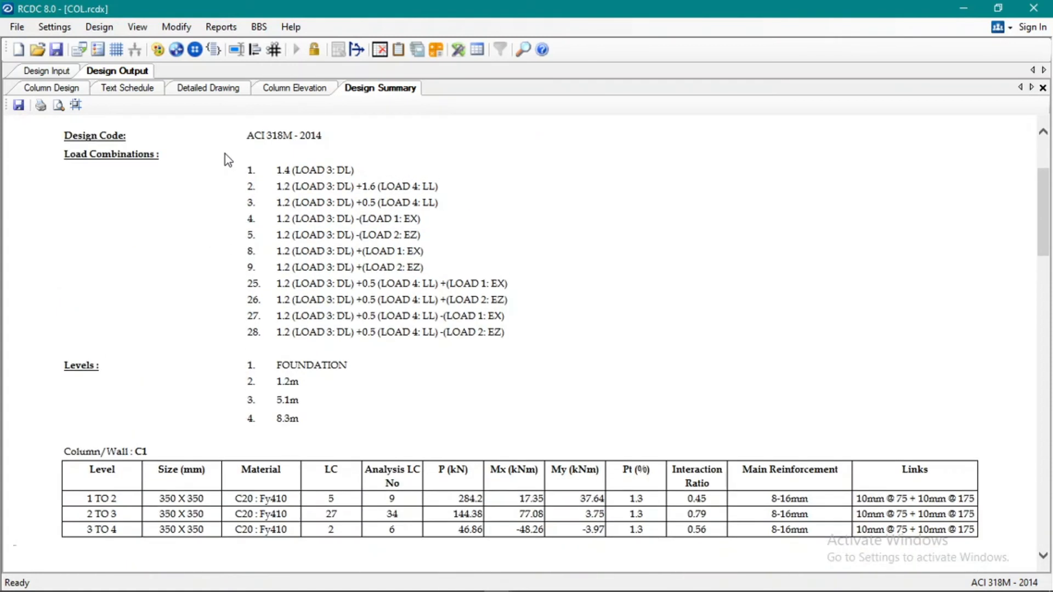
left_click_drag(241, 169, 521, 340)
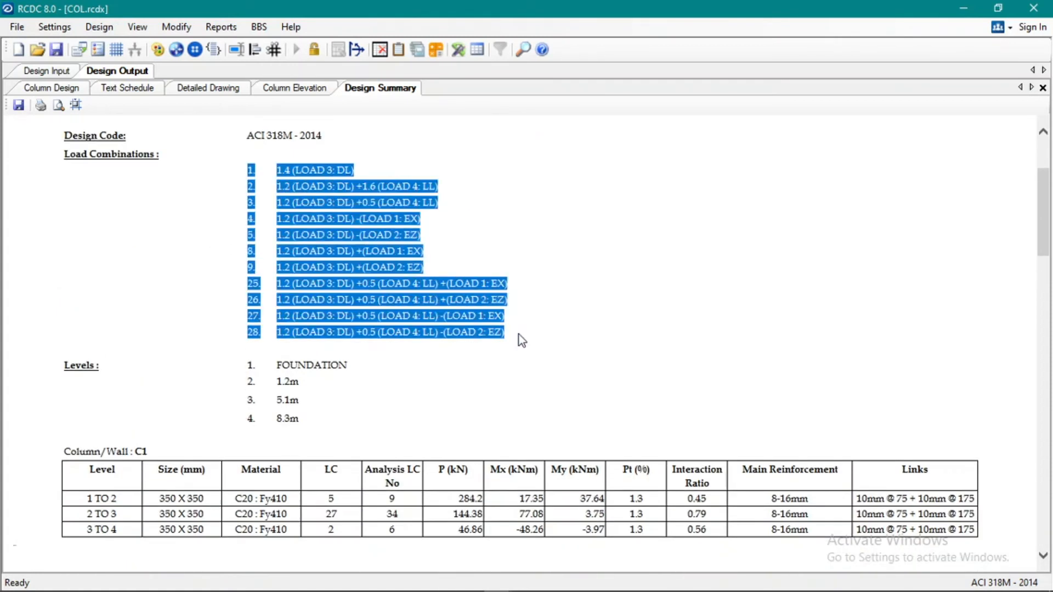
left_click(548, 316)
scroll(551, 321, "down", 3)
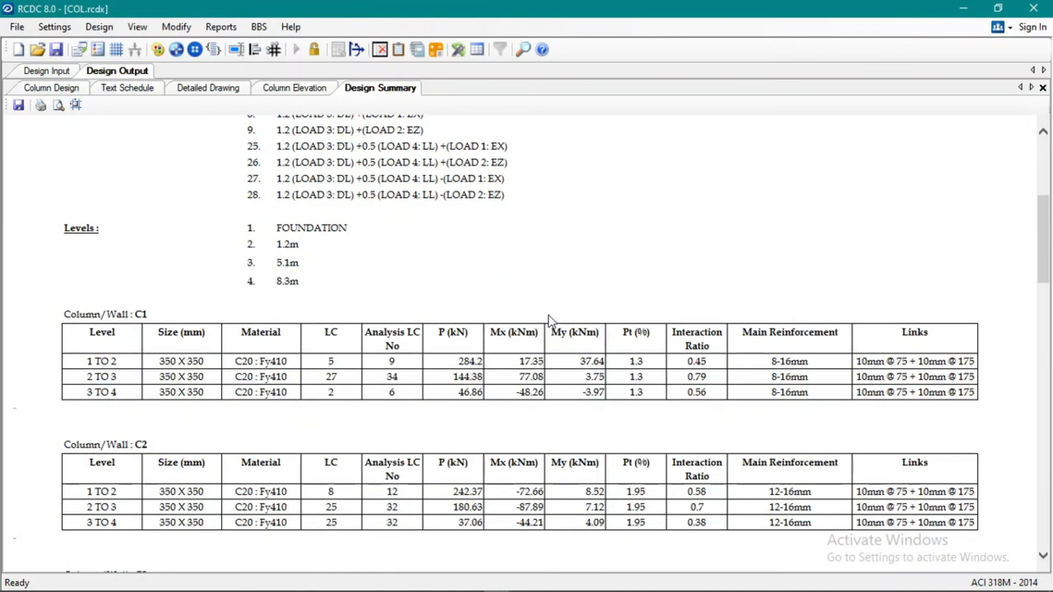
left_click_drag(225, 229, 327, 288)
left_click(336, 282)
Step: Check the level rows of column C1's summary table and continue to the C2, C3 and C4 tables
scroll(197, 285, "down", 1)
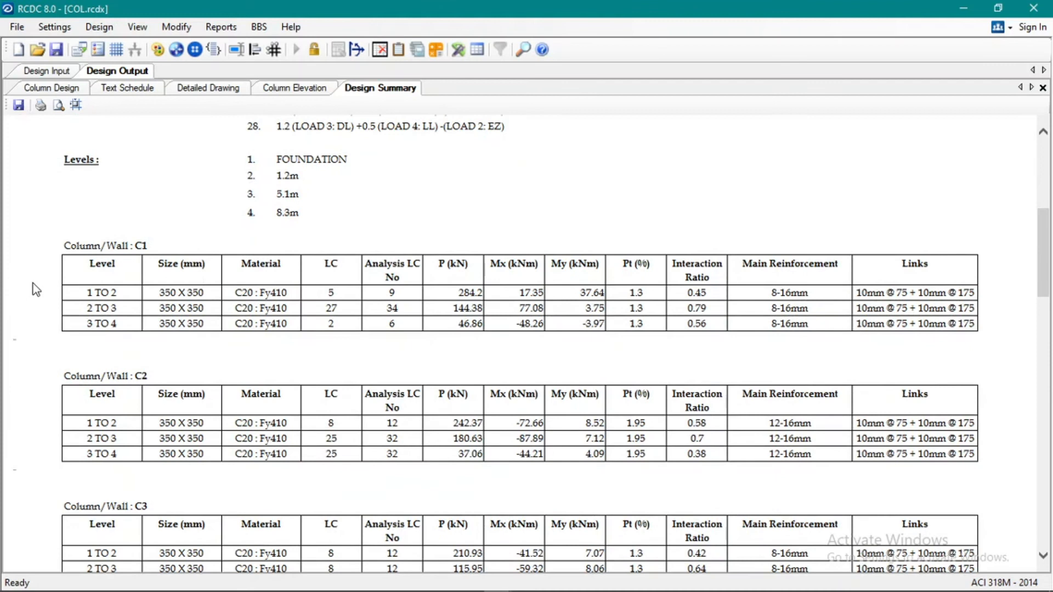
scroll(36, 289, "down", 1)
double_click(141, 176)
left_click_drag(109, 224, 140, 262)
left_click(95, 282)
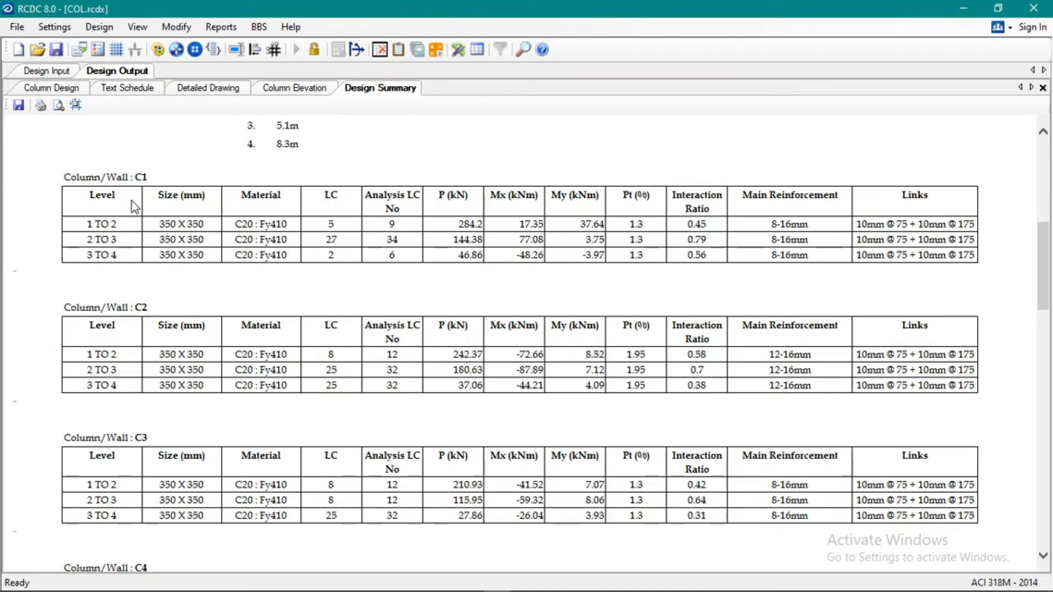
scroll(132, 203, "down", 2)
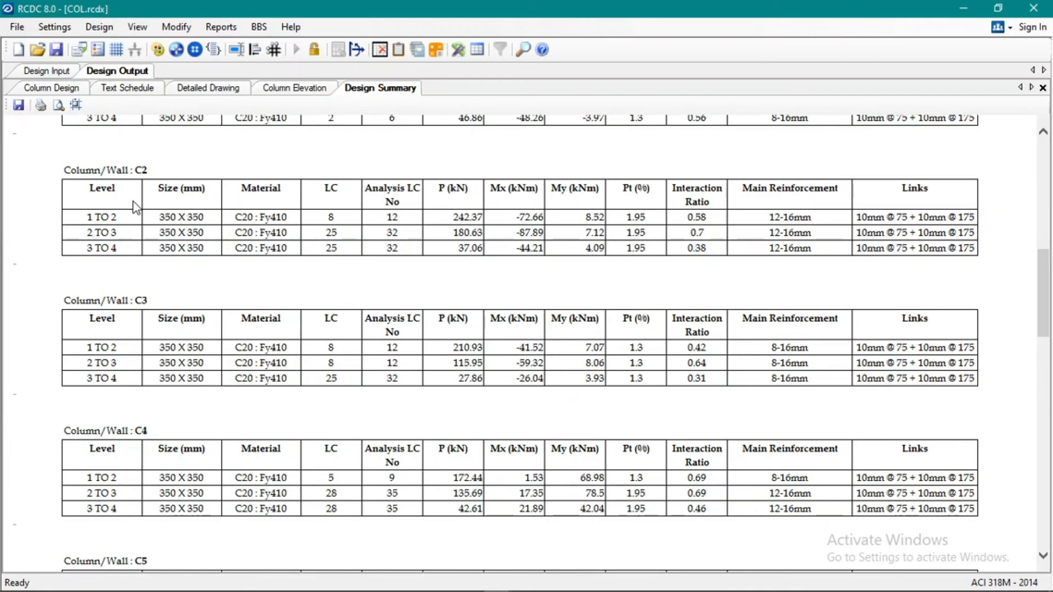
Step: Generate the design calculation report for column C2 at the 1.2m To 5.1m level
scroll(133, 203, "up", 2)
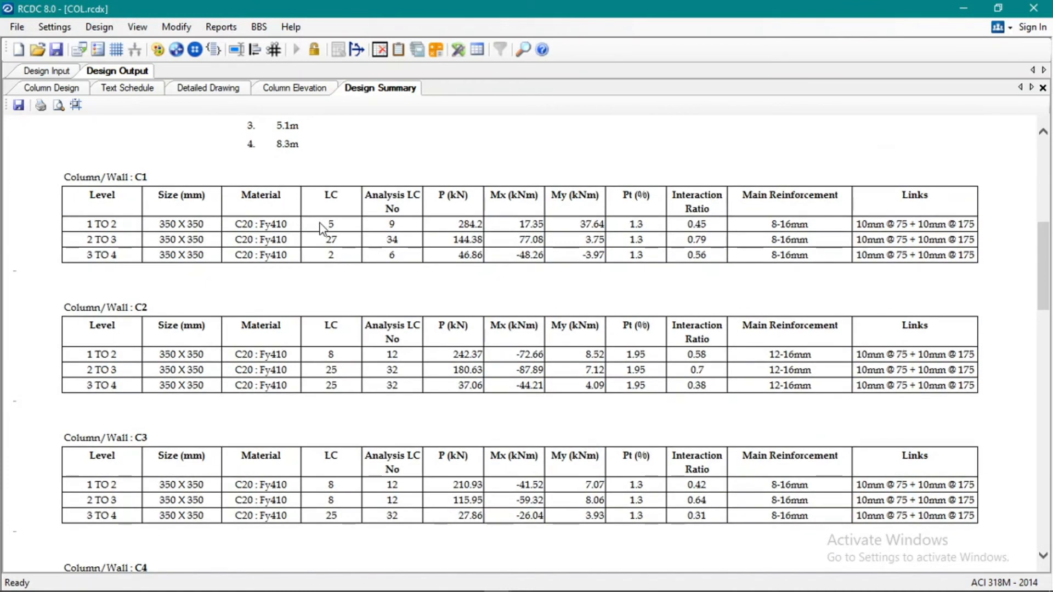
left_click(221, 26)
left_click(291, 151)
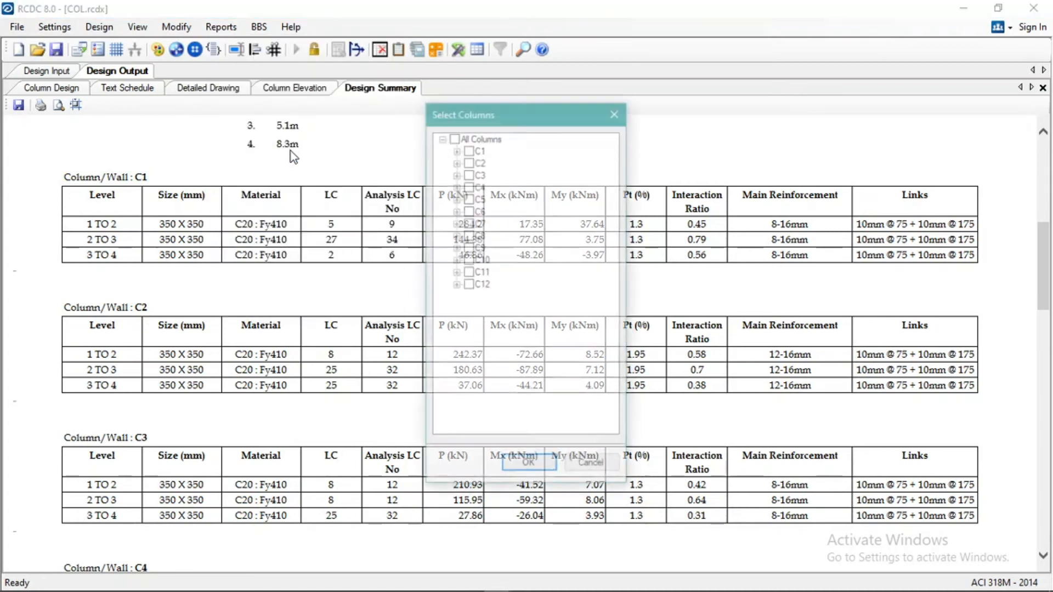
left_click(468, 161)
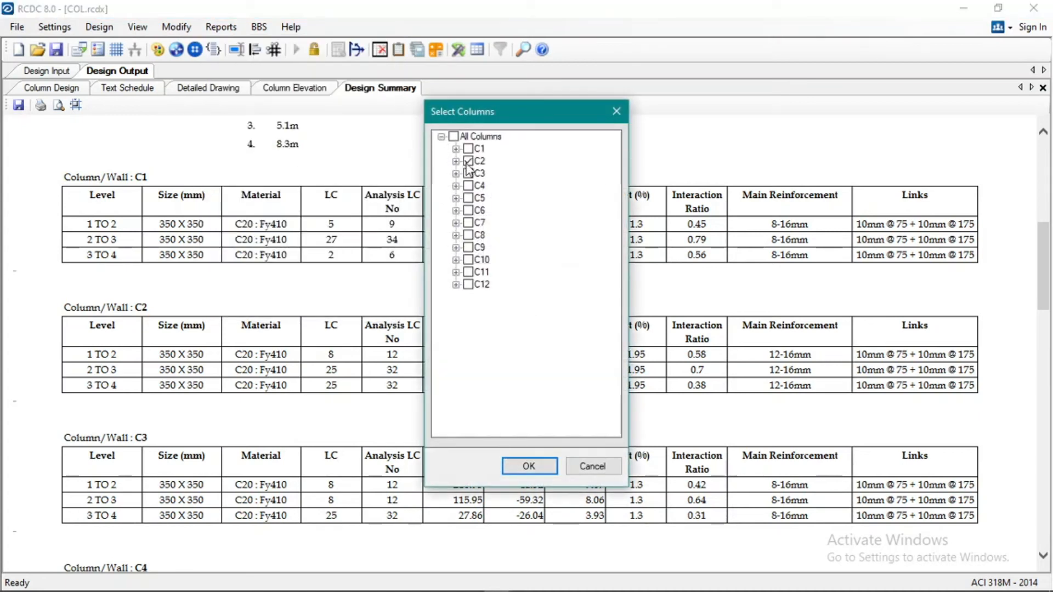
left_click(456, 162)
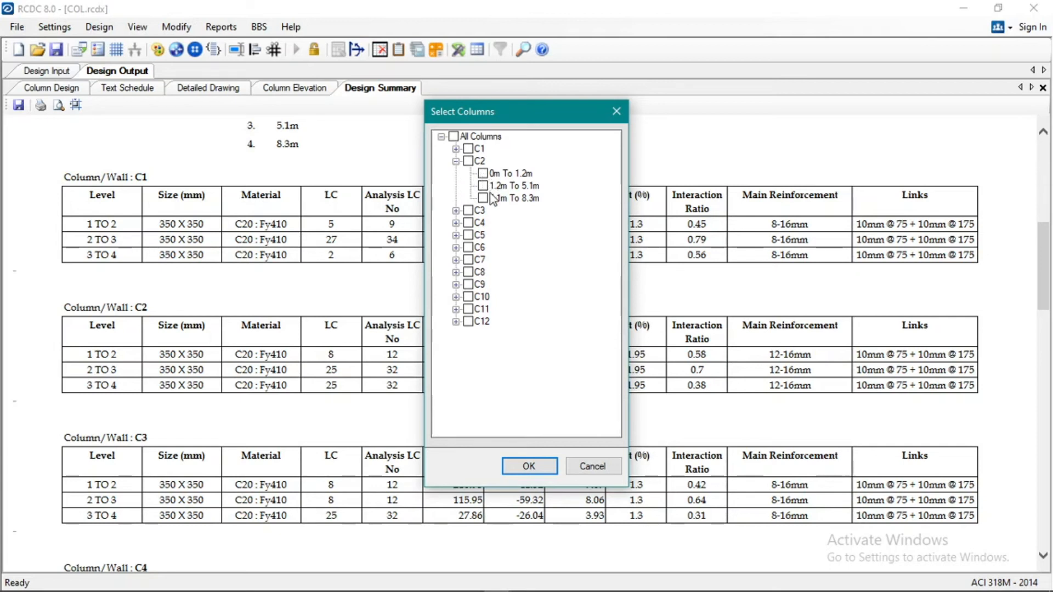
left_click(470, 163)
left_click(537, 467)
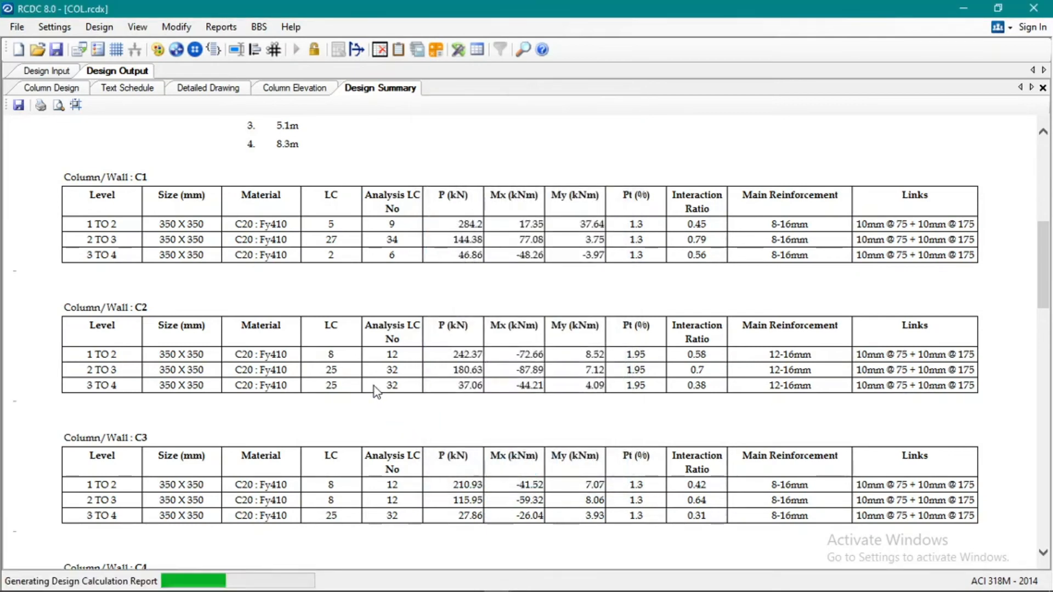
Step: Skim the definitions of terms and the ACI 318M - 2014 code references in the design calculations
scroll(344, 368, "down", 6)
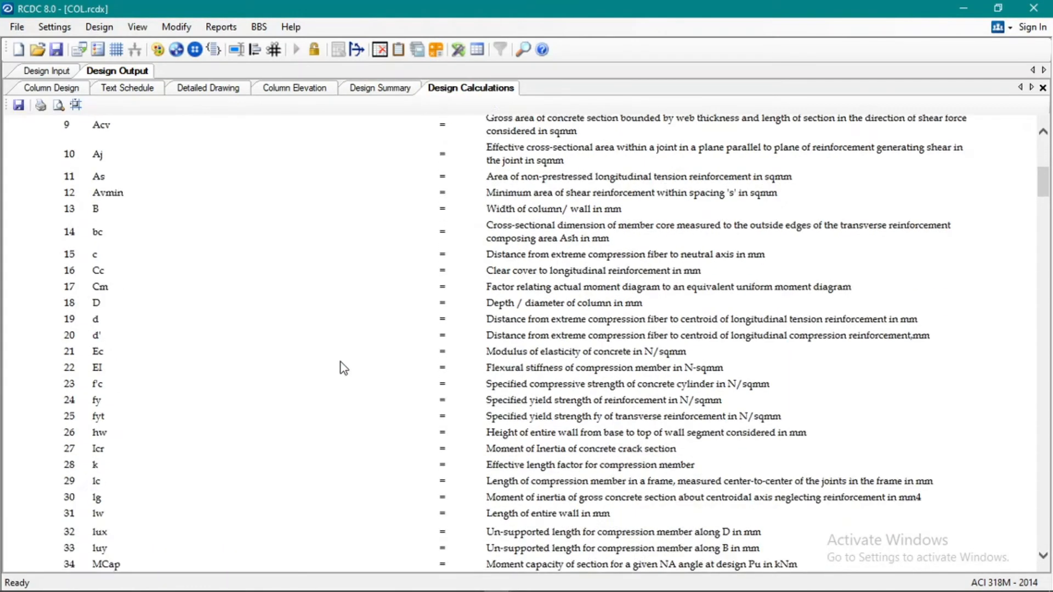
scroll(343, 367, "up", 5)
left_click_drag(23, 253, 147, 333)
left_click(224, 345)
scroll(239, 348, "down", 3)
scroll(238, 346, "up", 2)
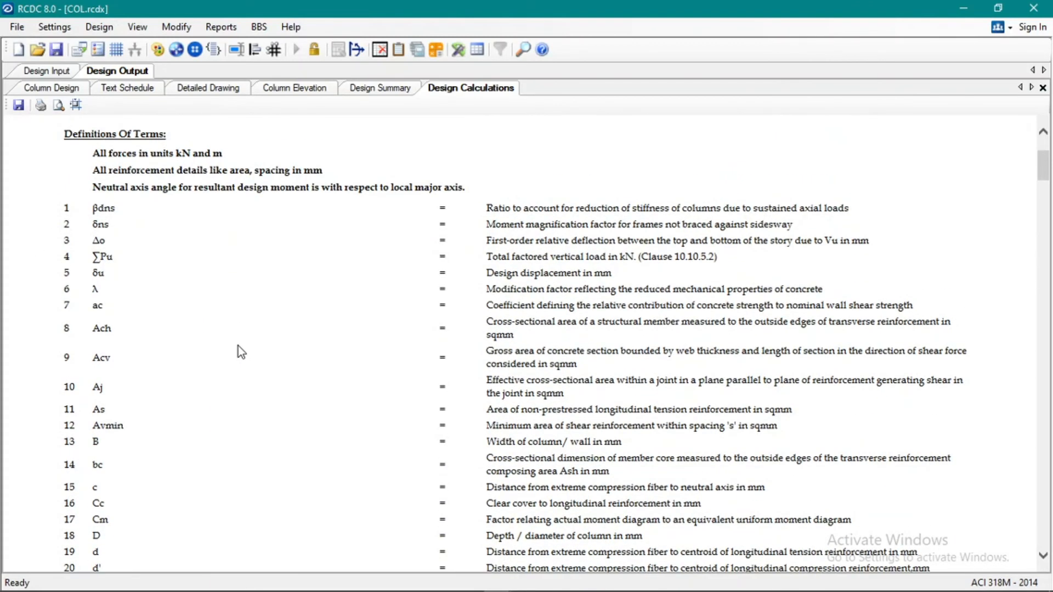
scroll(543, 282, "down", 6)
scroll(542, 280, "down", 13)
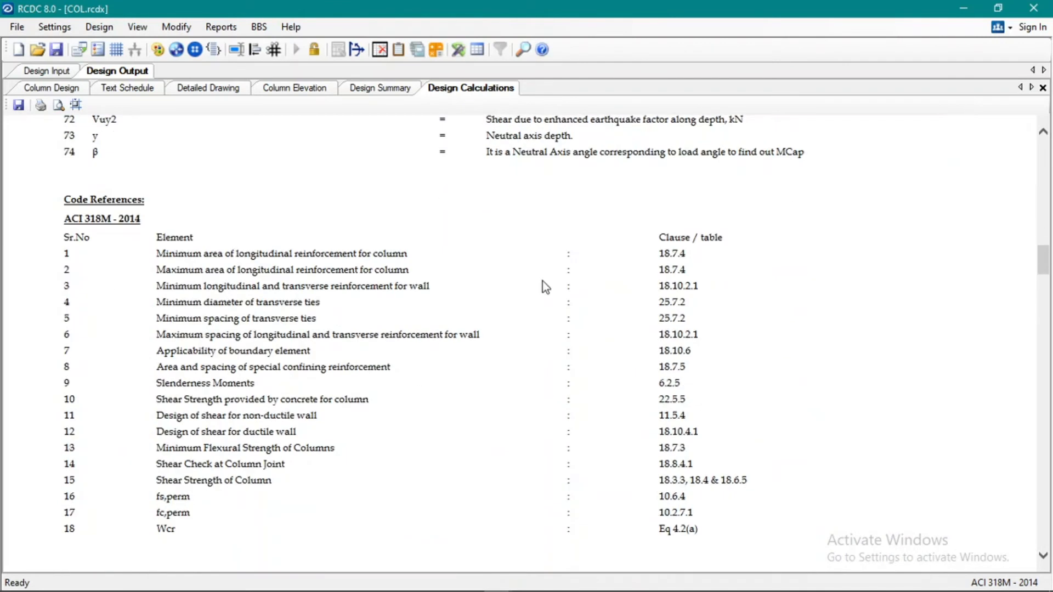
scroll(537, 288, "down", 2)
scroll(536, 289, "up", 1)
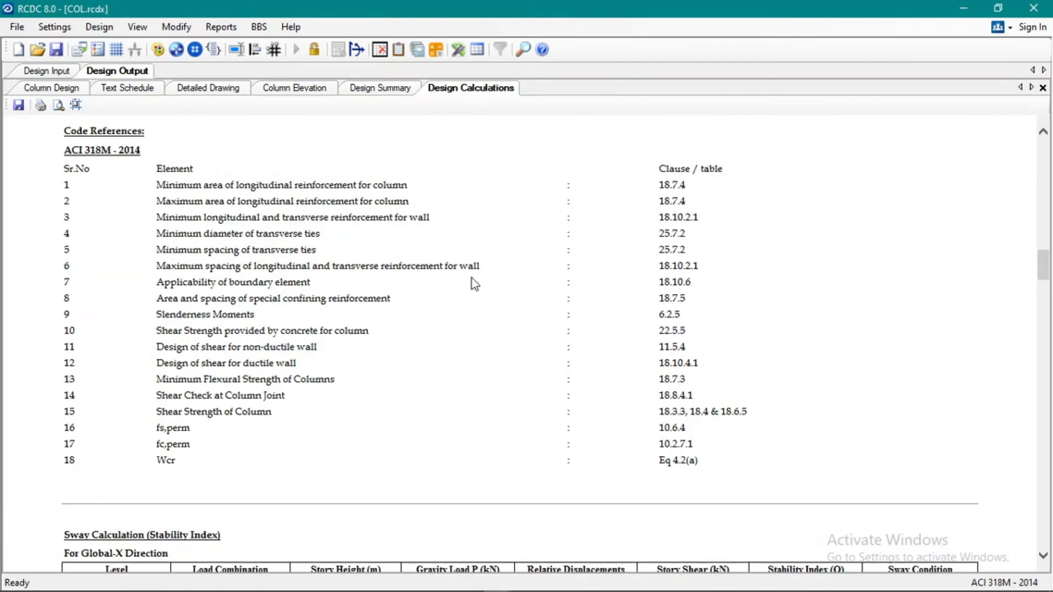
left_click_drag(69, 151, 140, 150)
left_click(138, 166)
Step: Examine the sway calculation's stability index and sway condition for the Global-X and Global-Y directions
scroll(164, 181, "down", 5)
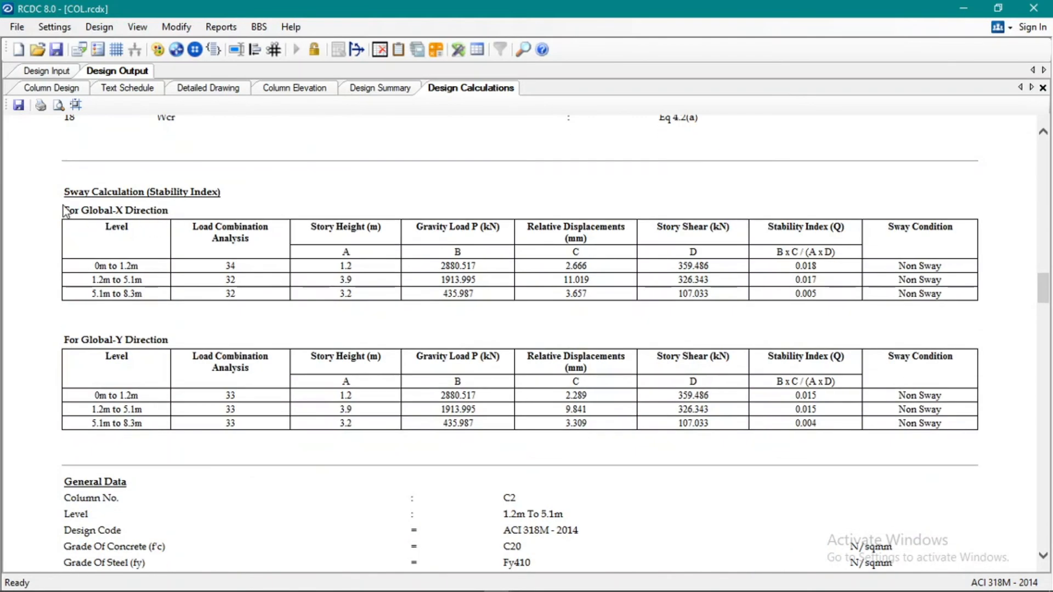
scroll(69, 214, "up", 2)
scroll(70, 215, "up", 3)
scroll(72, 216, "down", 7)
scroll(76, 217, "up", 3)
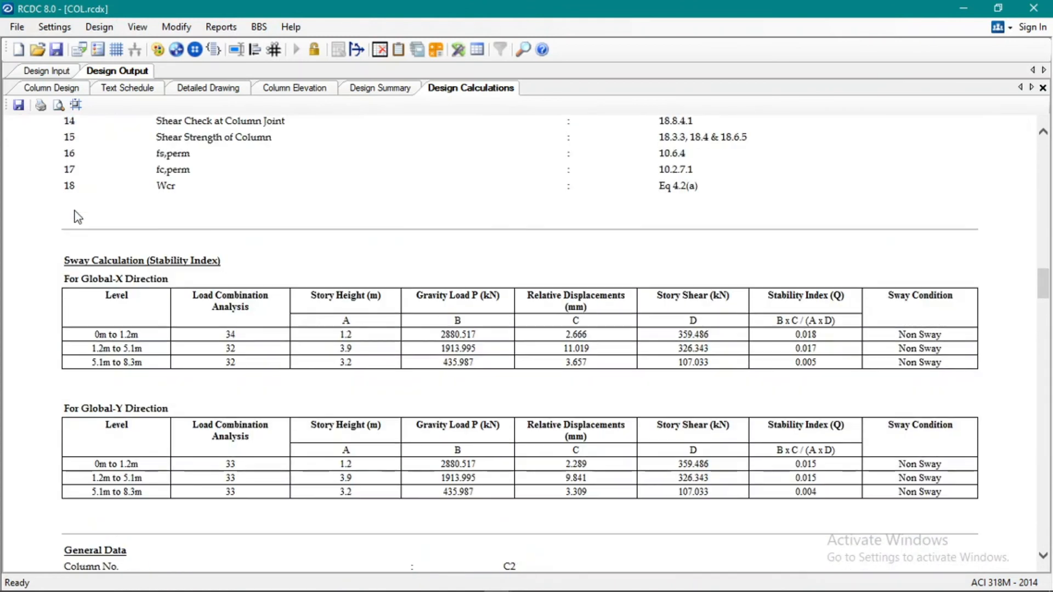
scroll(48, 268, "down", 1)
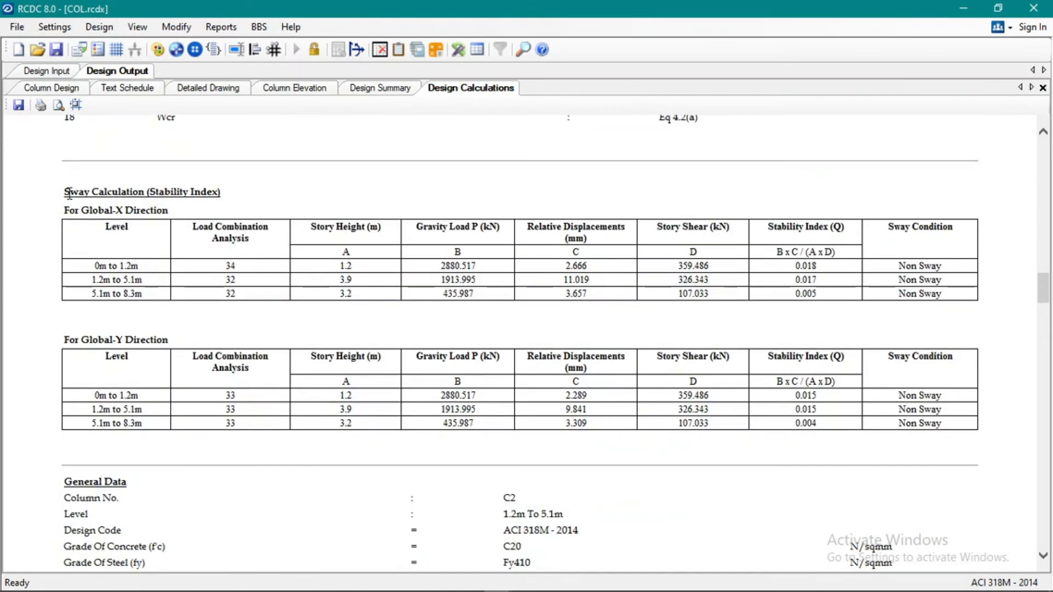
left_click_drag(65, 191, 222, 192)
left_click(249, 181)
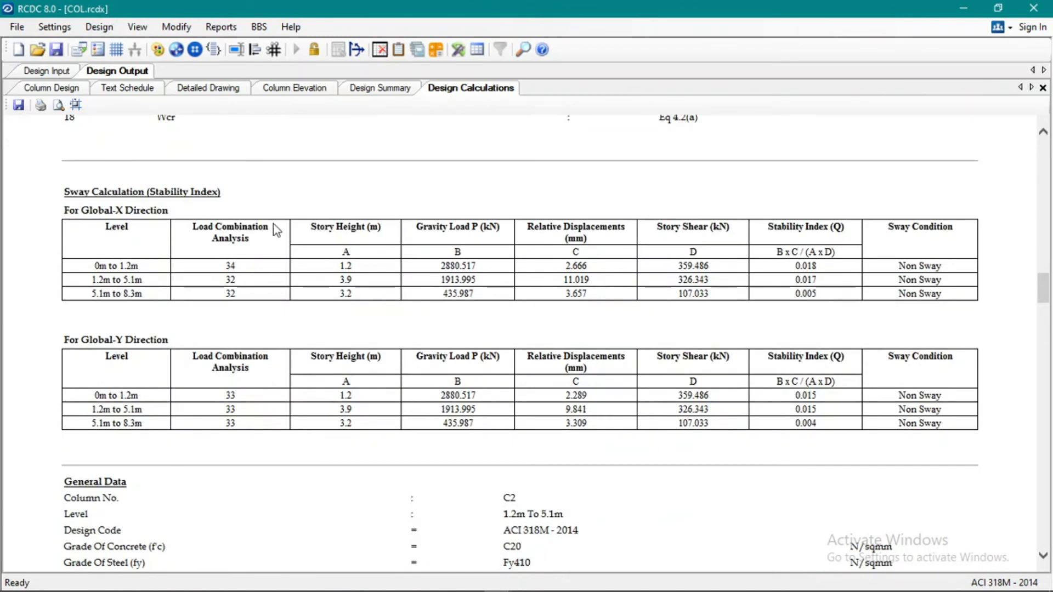
scroll(276, 242, "down", 2)
scroll(386, 277, "up", 2)
left_click_drag(890, 266, 939, 300)
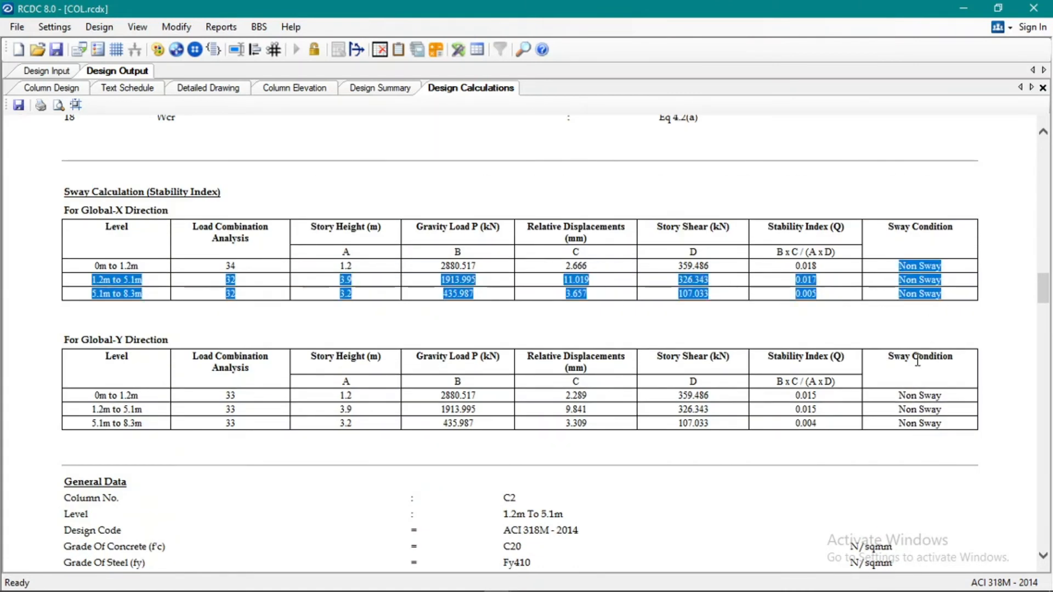
left_click_drag(899, 396, 945, 432)
Step: Review column C2's general data, including its level, design code, material grades, section size, cover and clear heights
scroll(686, 406, "down", 4)
scroll(423, 329, "down", 1)
scroll(318, 323, "up", 1)
left_click(88, 220)
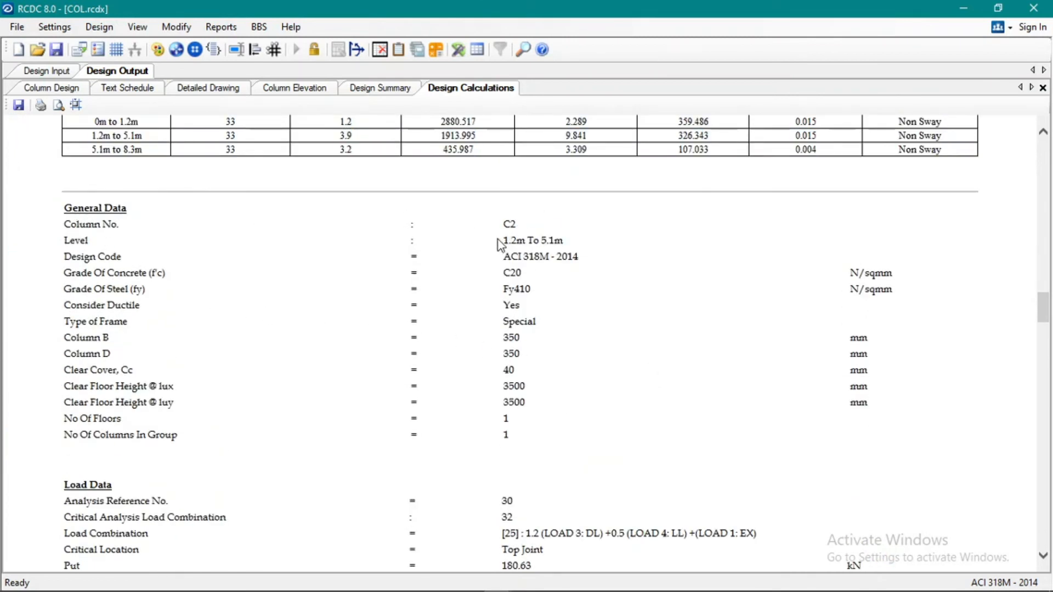
left_click_drag(503, 244, 568, 242)
left_click(578, 238)
left_click_drag(505, 273, 539, 295)
left_click(526, 281)
left_click(488, 291)
scroll(252, 342, "down", 3)
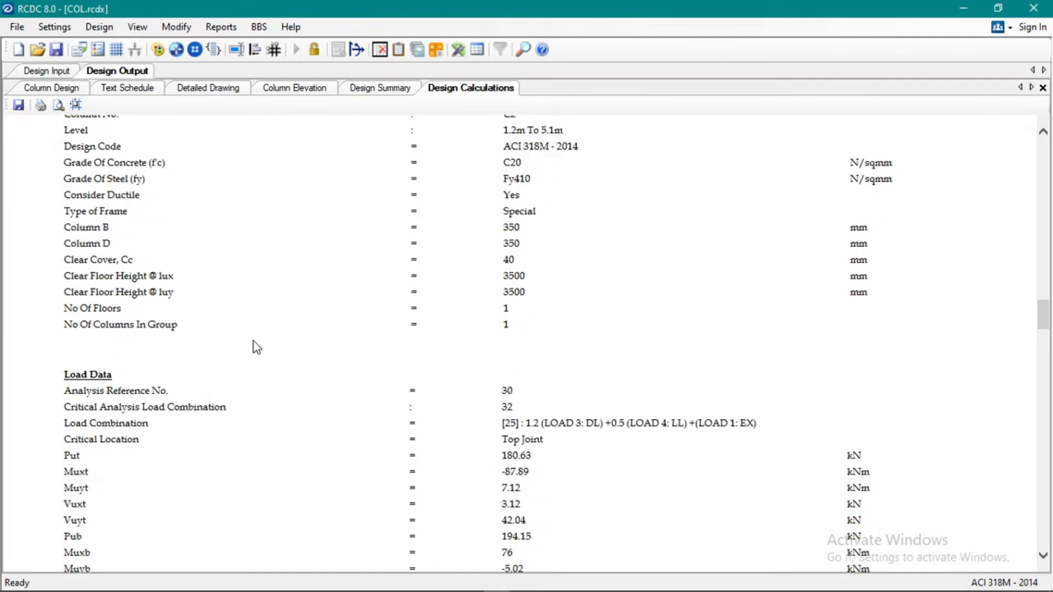
Step: Examine column C2's load data, including the critical analysis load combination, critical location and axial force
scroll(142, 282, "down", 1)
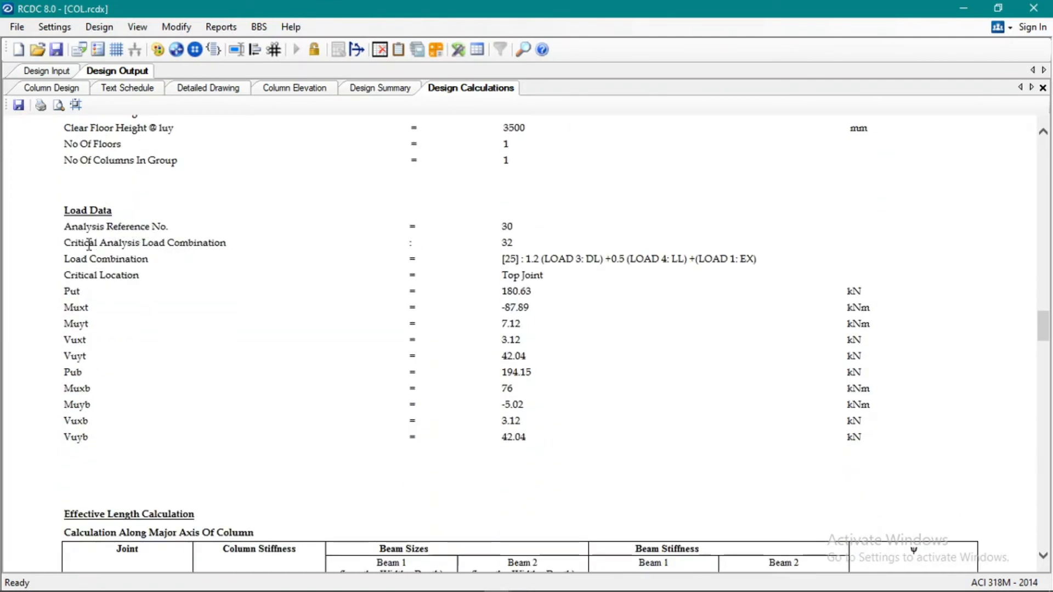
left_click_drag(64, 242, 228, 242)
left_click(330, 243)
left_click_drag(502, 242, 514, 241)
left_click(535, 250)
left_click_drag(130, 258, 142, 259)
left_click(495, 261)
scroll(497, 288, "down", 3)
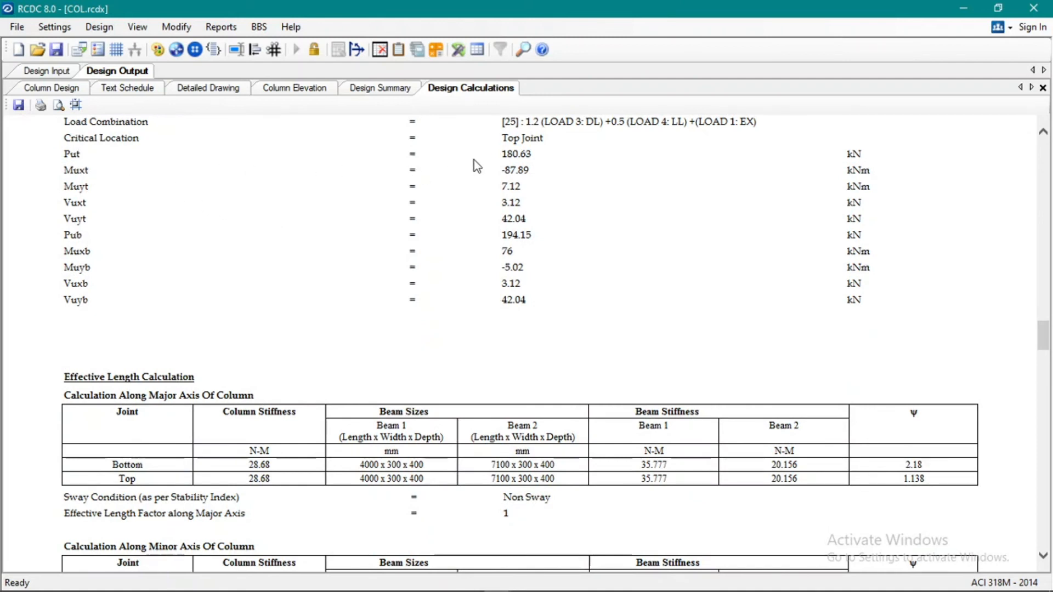
left_click_drag(502, 154, 537, 155)
left_click(536, 157)
Step: Review the effective length calculations along the major and minor axes and the stability index check
scroll(436, 324, "down", 5)
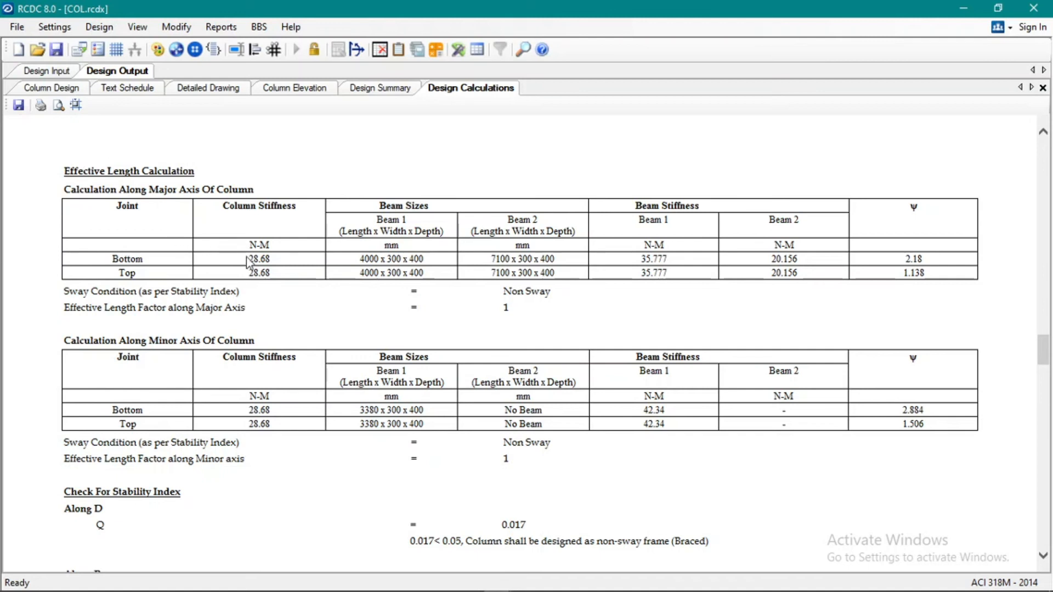
scroll(251, 263, "down", 3)
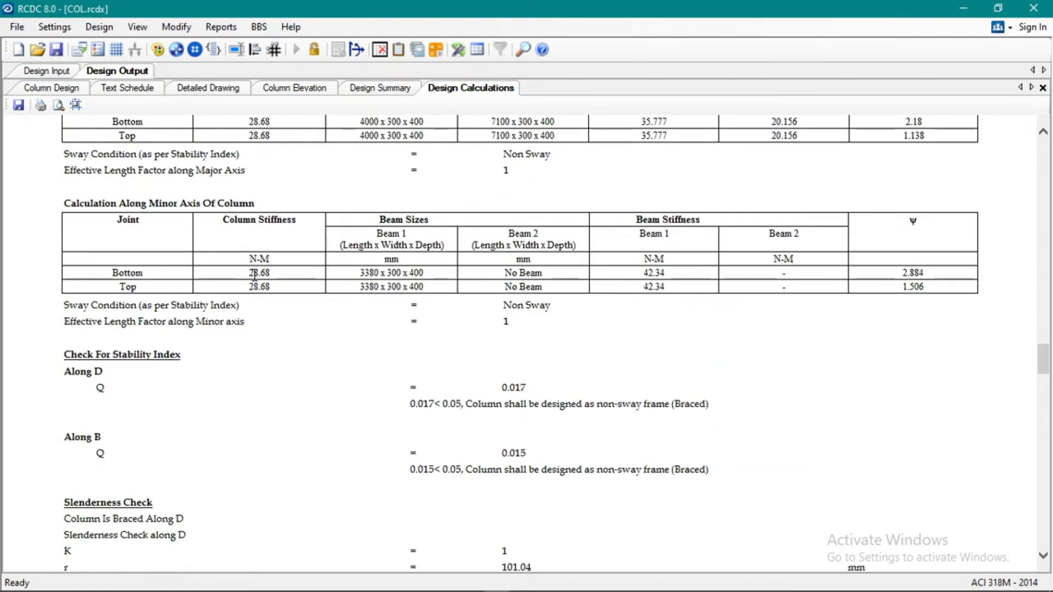
scroll(254, 274, "down", 3)
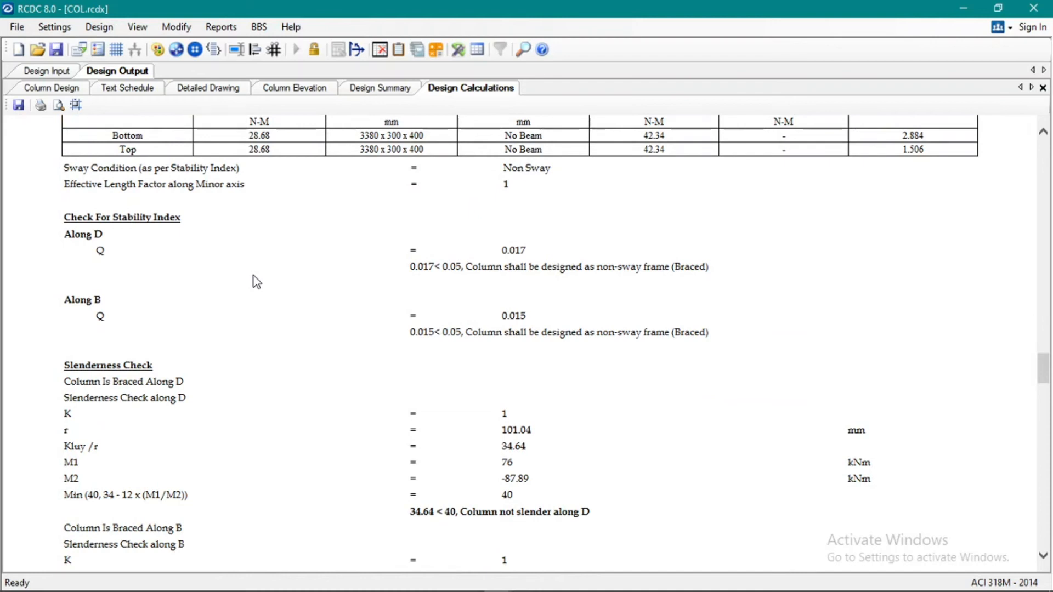
scroll(183, 268, "down", 1)
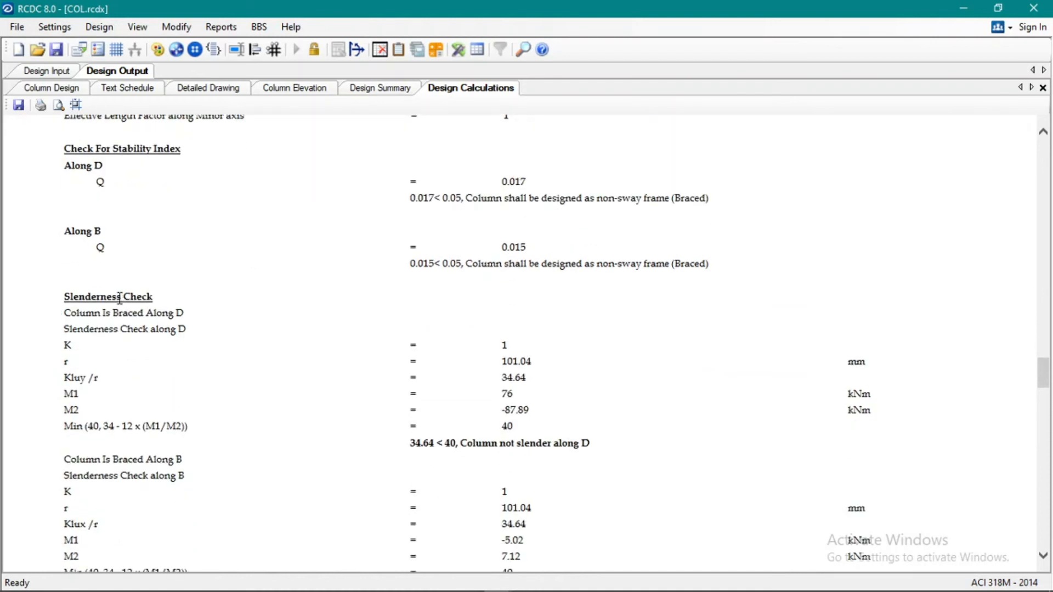
Step: Examine the slenderness check of column C2 along D and along B
scroll(121, 303, "down", 2)
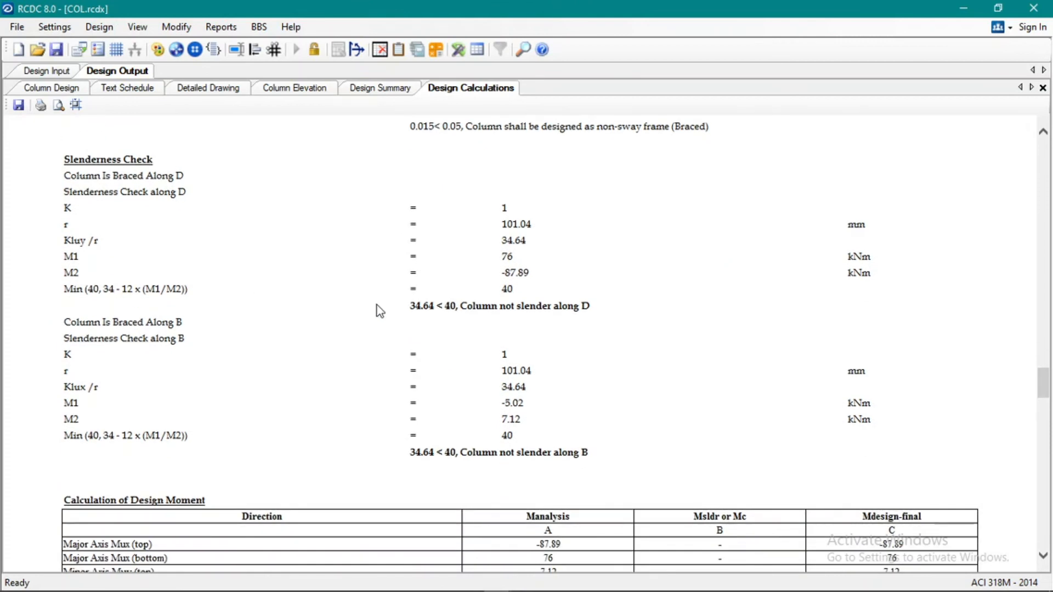
left_click_drag(414, 305, 607, 306)
left_click(606, 307)
scroll(428, 378, "down", 2)
left_click_drag(410, 317, 422, 318)
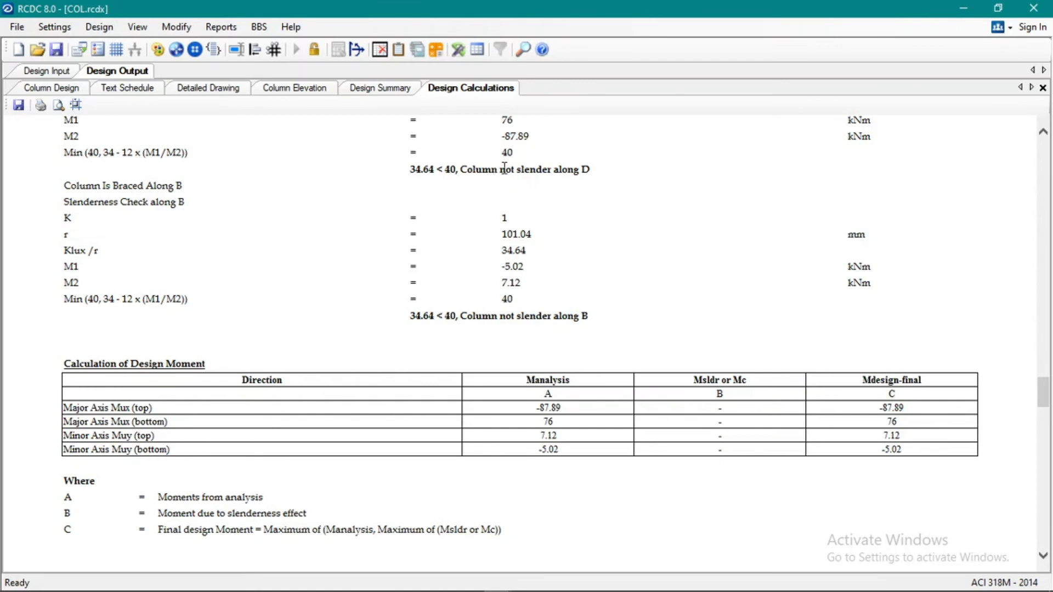
left_click_drag(504, 168, 591, 169)
left_click(592, 177)
Step: Examine the design moment calculation for the top and bottom moments about the major and minor axes
scroll(287, 291, "down", 3)
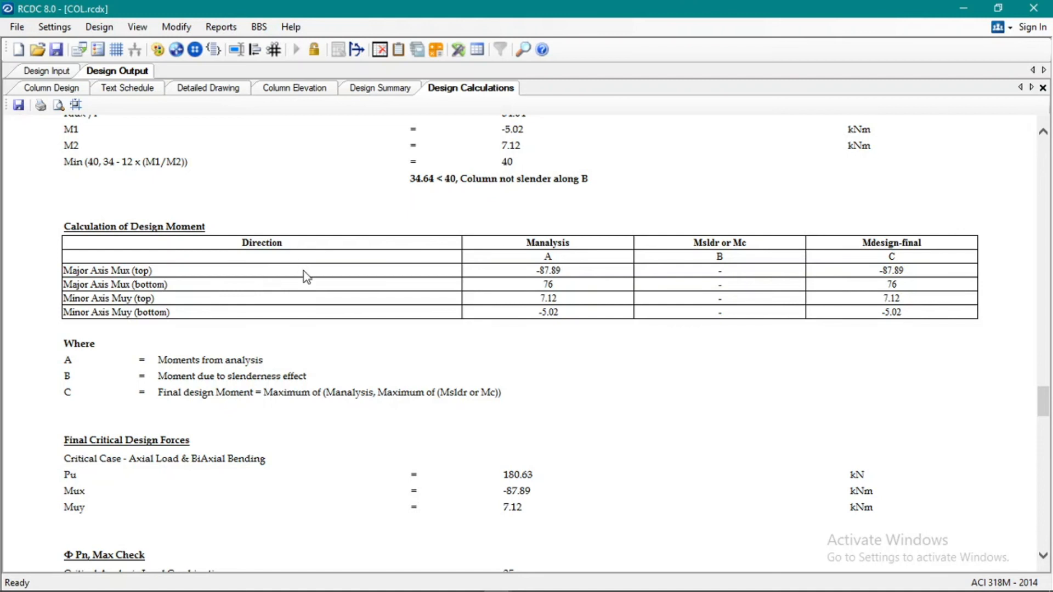
double_click(68, 227)
left_click(94, 237)
scroll(192, 262, "down", 3)
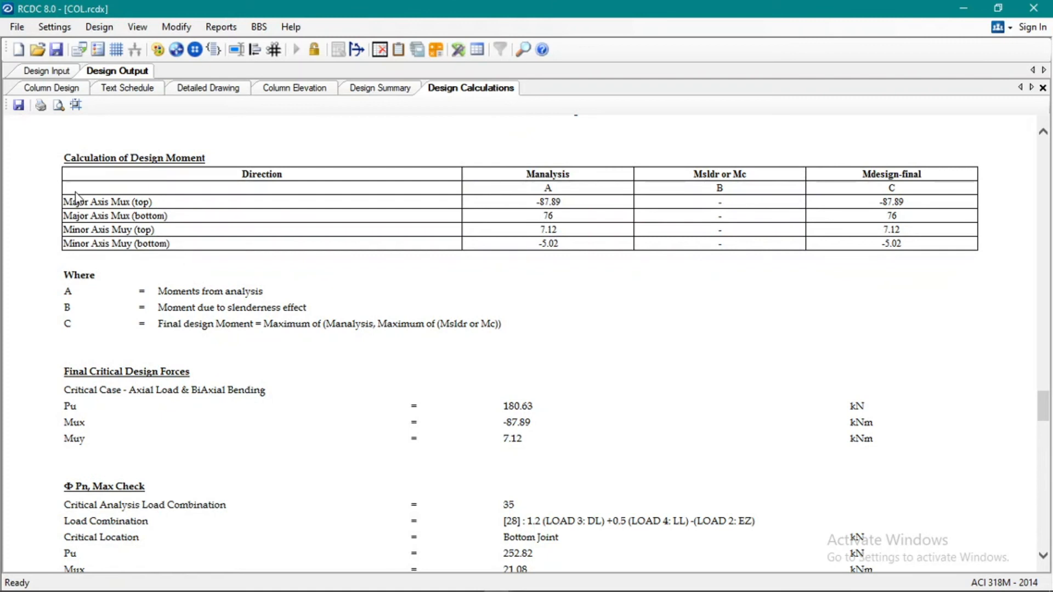
left_click_drag(75, 193, 252, 239)
left_click(477, 204)
left_click_drag(521, 215, 529, 235)
left_click(538, 284)
Step: Review the final critical design forces, the Φ Pn, Max check and the minimum Ast calculation
scroll(540, 285, "down", 2)
scroll(540, 285, "down", 2)
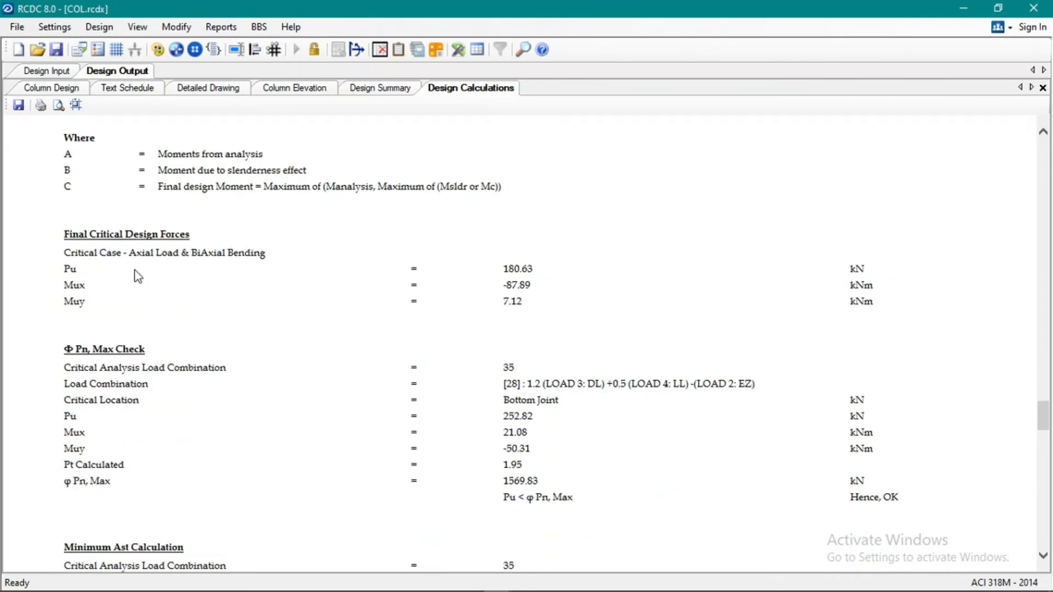
scroll(129, 265, "down", 1)
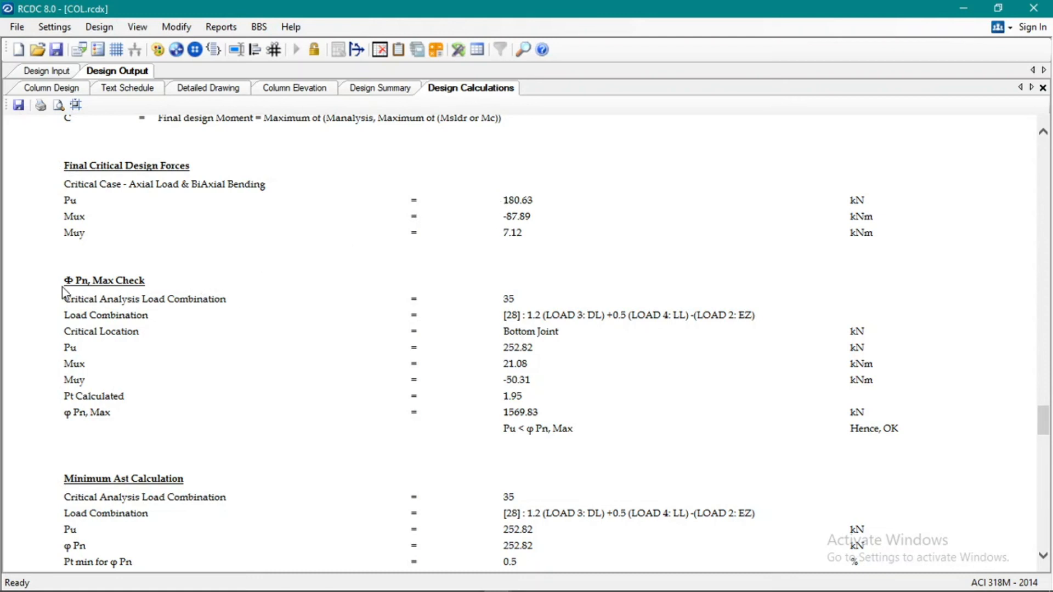
scroll(62, 287, "down", 5)
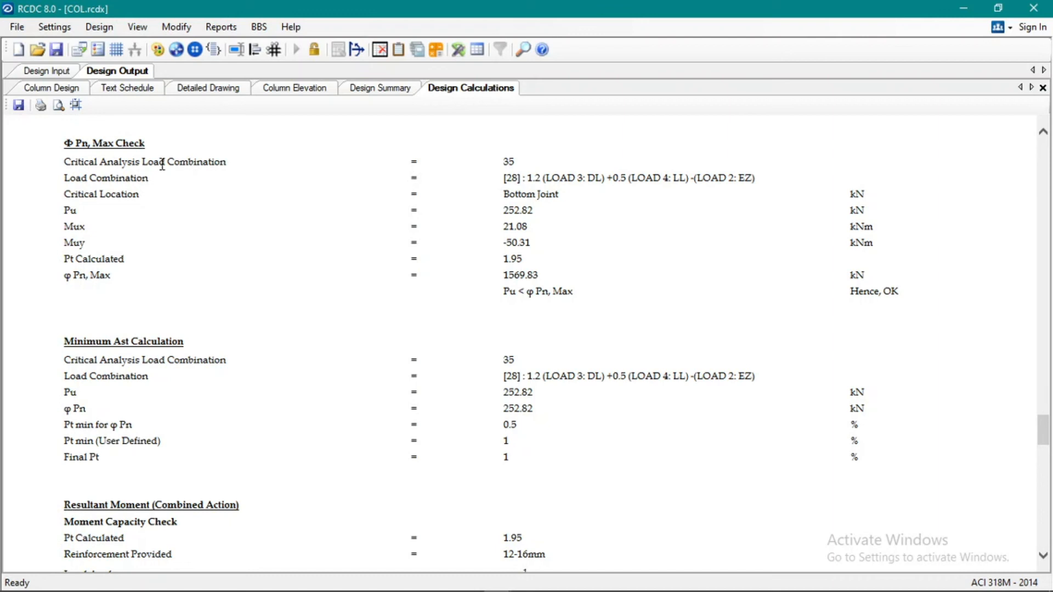
scroll(155, 294, "down", 1)
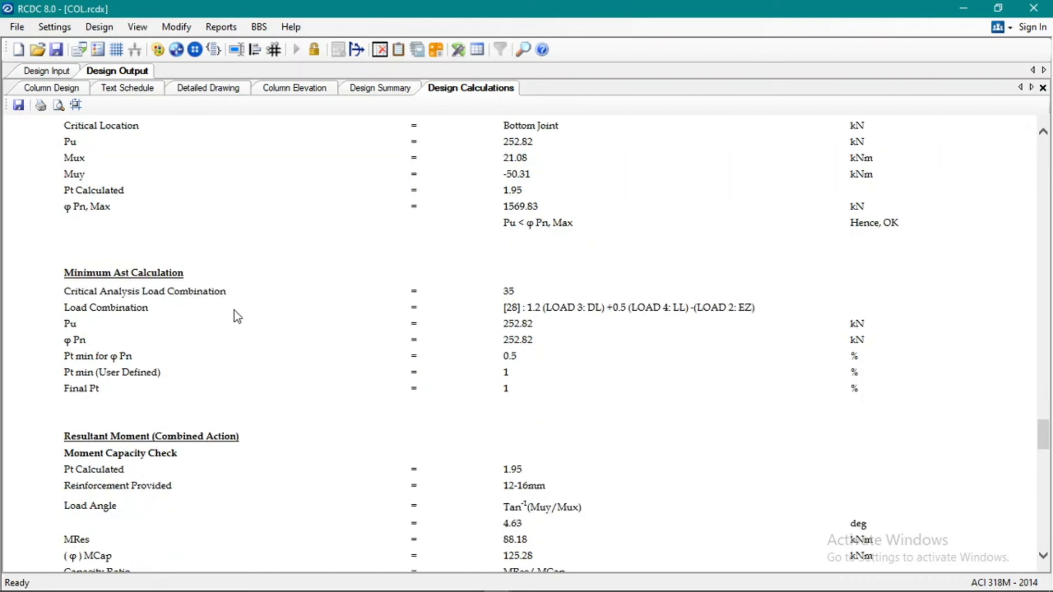
scroll(285, 311, "down", 1)
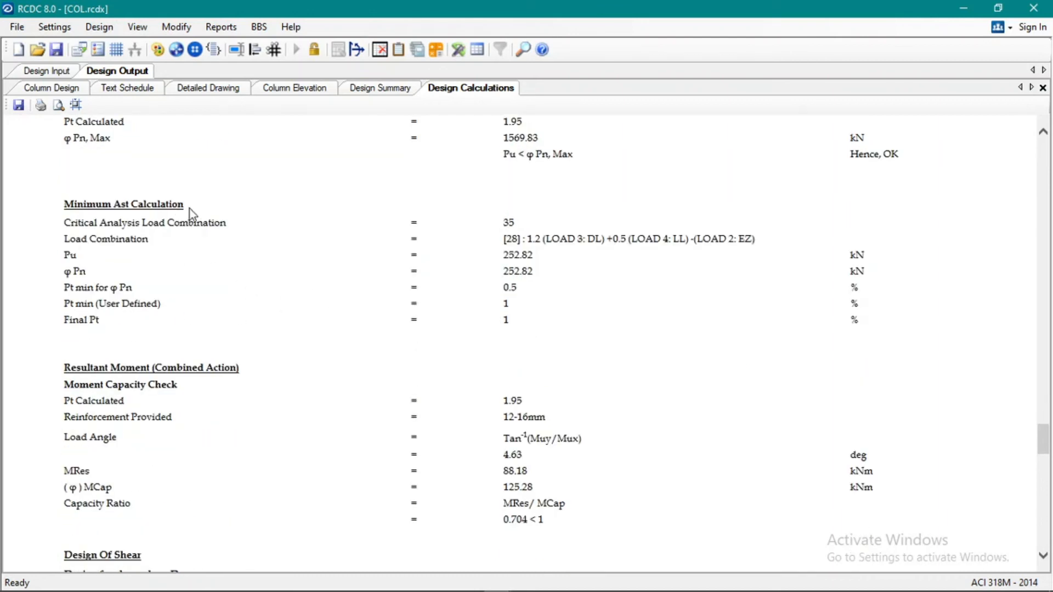
Step: Examine the moment capacity check and its capacity ratio under Resultant Moment (Combined Action)
scroll(212, 332, "down", 2)
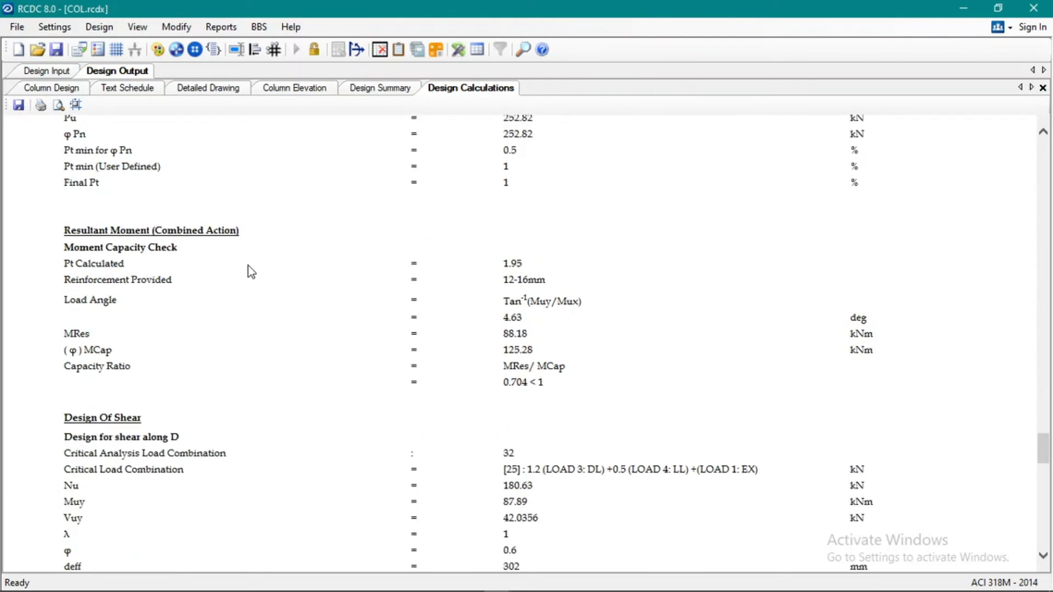
scroll(248, 266, "down", 2)
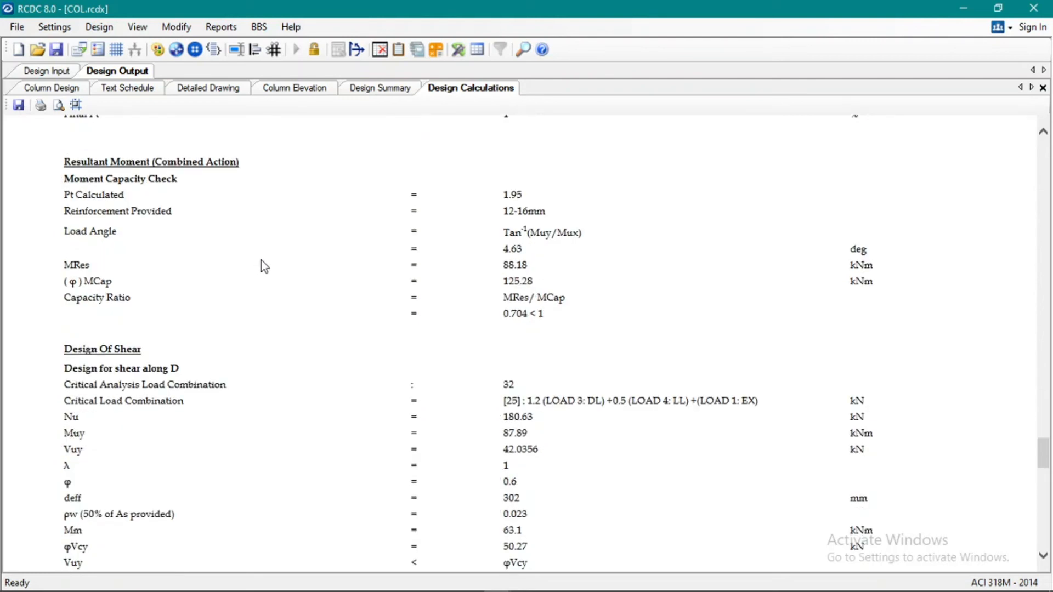
left_click_drag(506, 314, 554, 312)
left_click(559, 322)
left_click(557, 311)
scroll(492, 320, "down", 5)
scroll(492, 320, "up", 5)
left_click_drag(513, 317, 548, 316)
left_click(530, 316)
left_click_drag(530, 317, 504, 317)
left_click(492, 319)
Step: Examine the Design Of Shear calculation along D for column C2, including its critical load combination and the Vuy against φVcy check
scroll(351, 358, "down", 1)
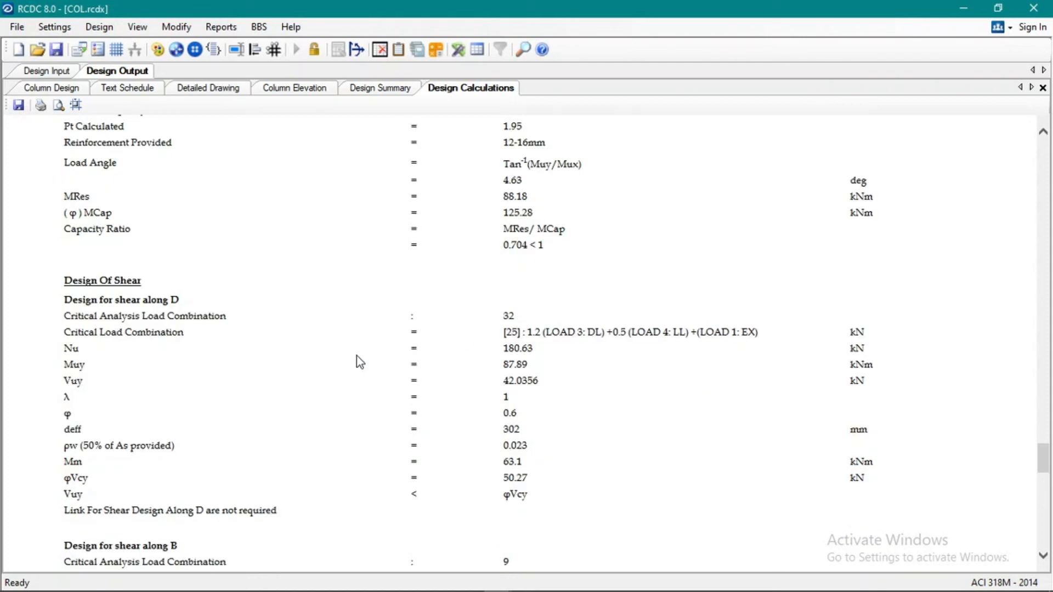
scroll(458, 327, "down", 1)
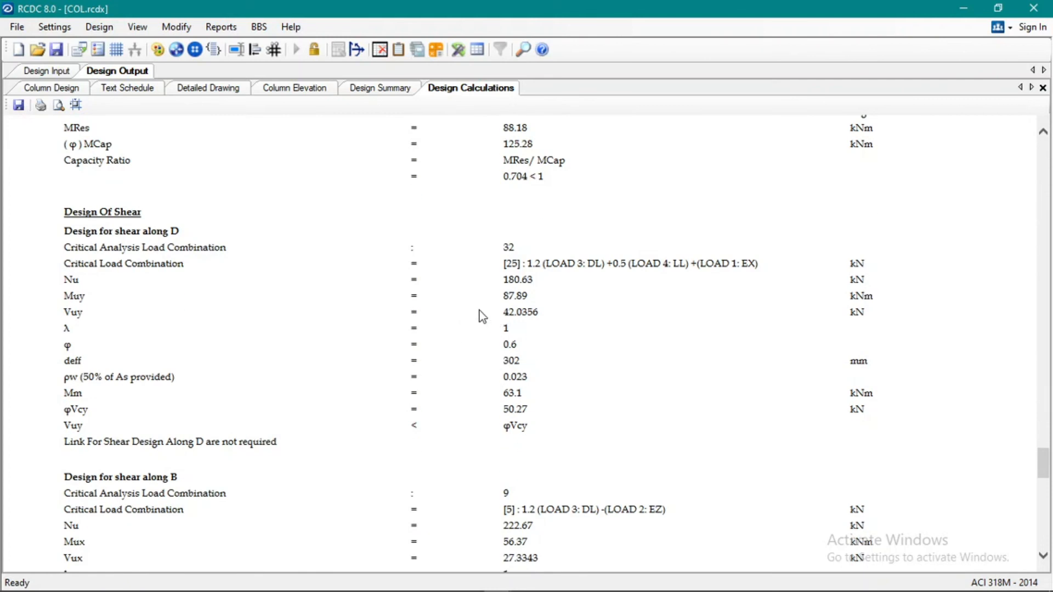
scroll(499, 291, "up", 1)
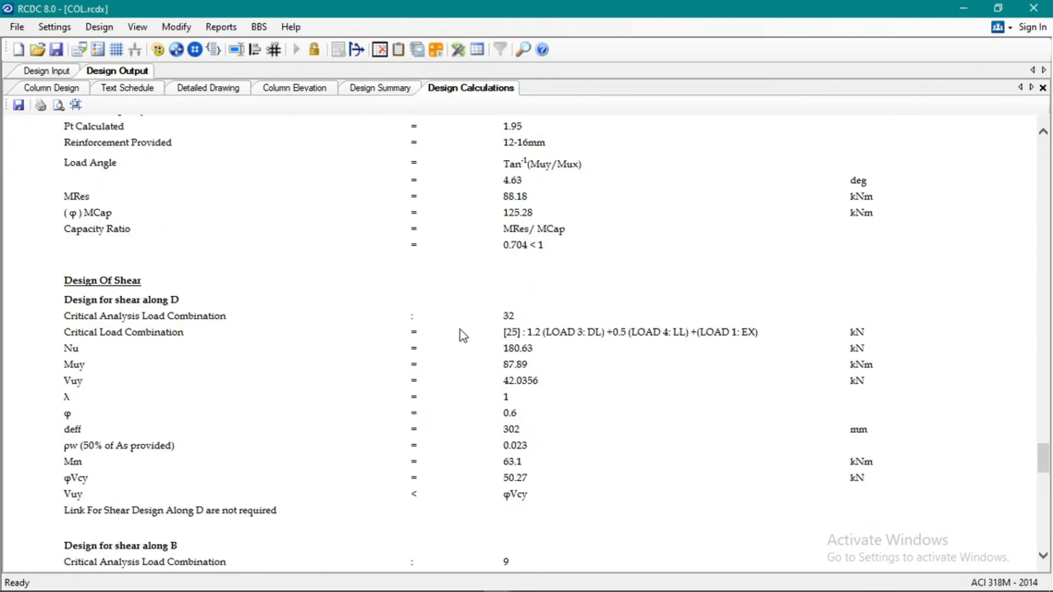
scroll(467, 338, "down", 1)
scroll(361, 337, "down", 2)
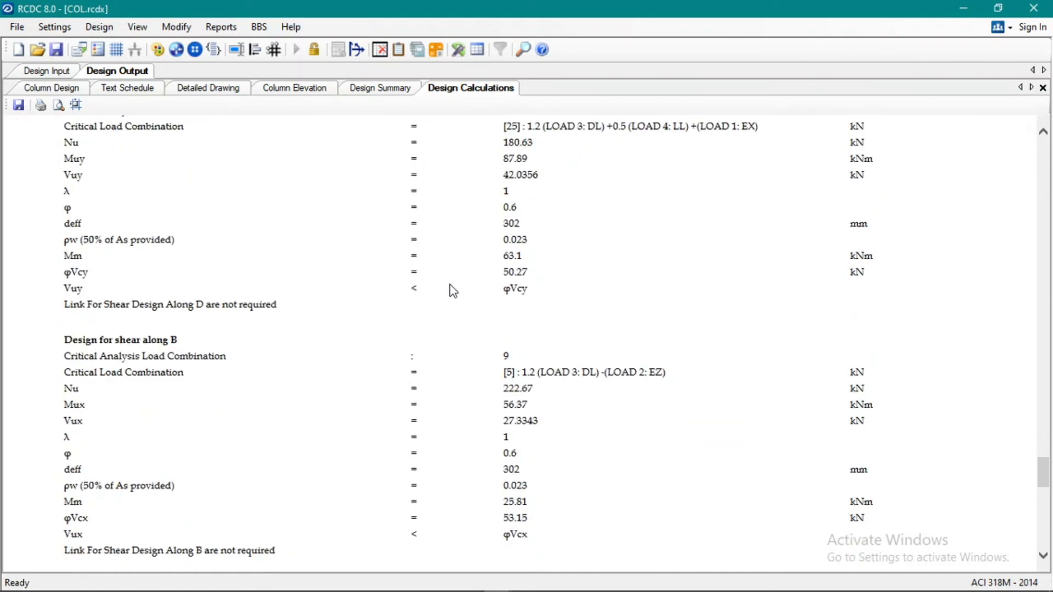
scroll(451, 288, "up", 5)
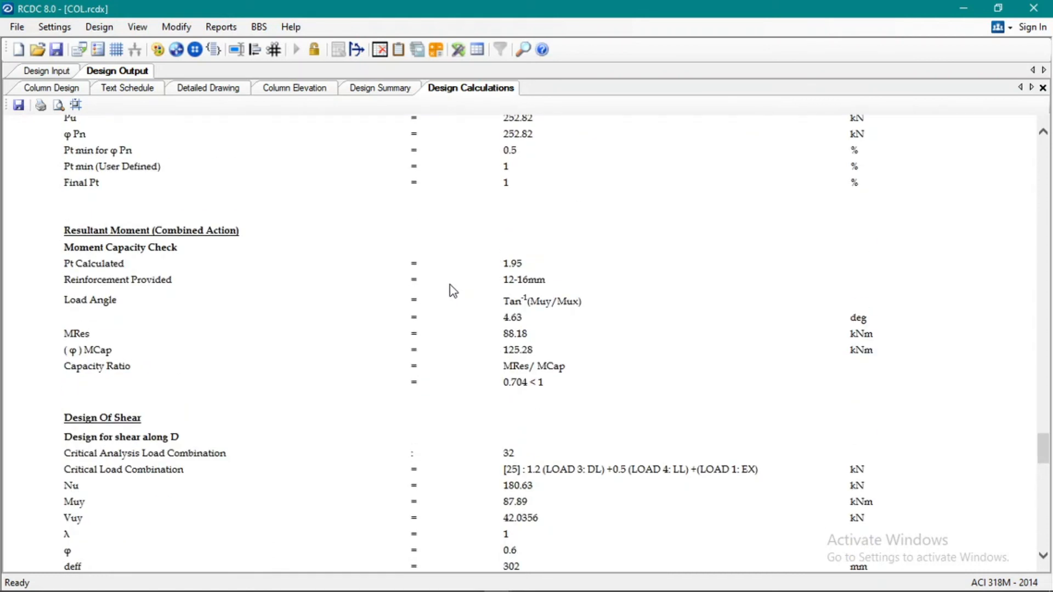
scroll(460, 321, "down", 1)
scroll(467, 313, "up", 1)
scroll(466, 308, "down", 3)
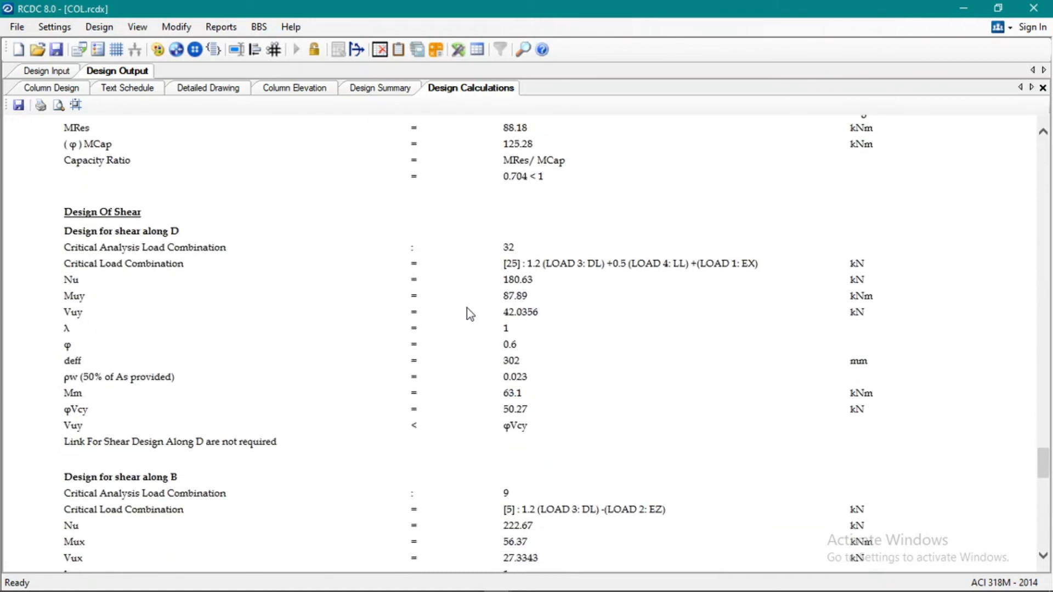
scroll(467, 308, "down", 1)
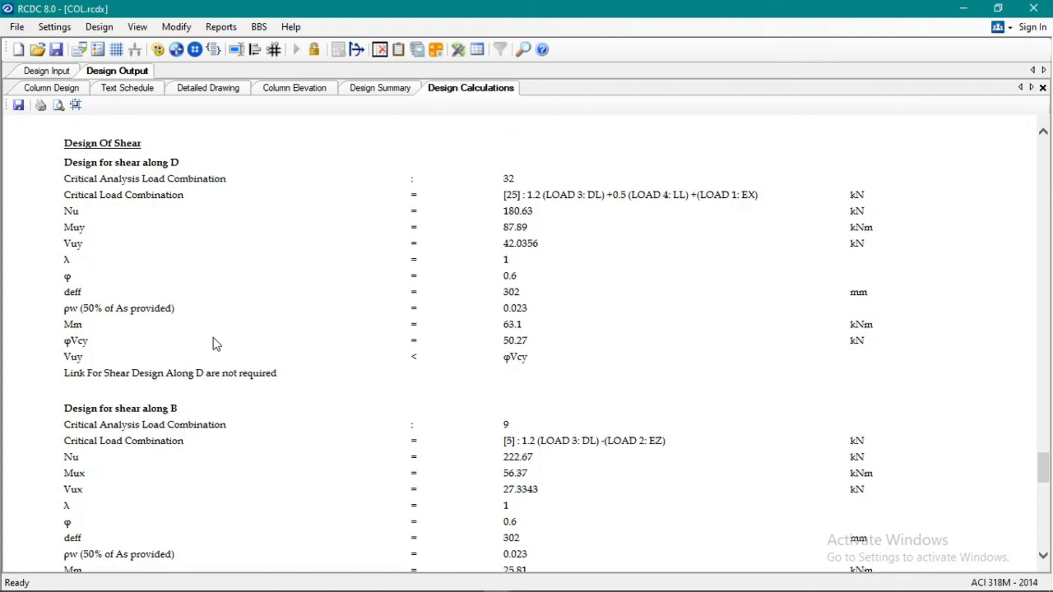
Step: Review the shear design along B, the Design Of Links criteria and the Table For Links in the design calculations
scroll(458, 314, "down", 3)
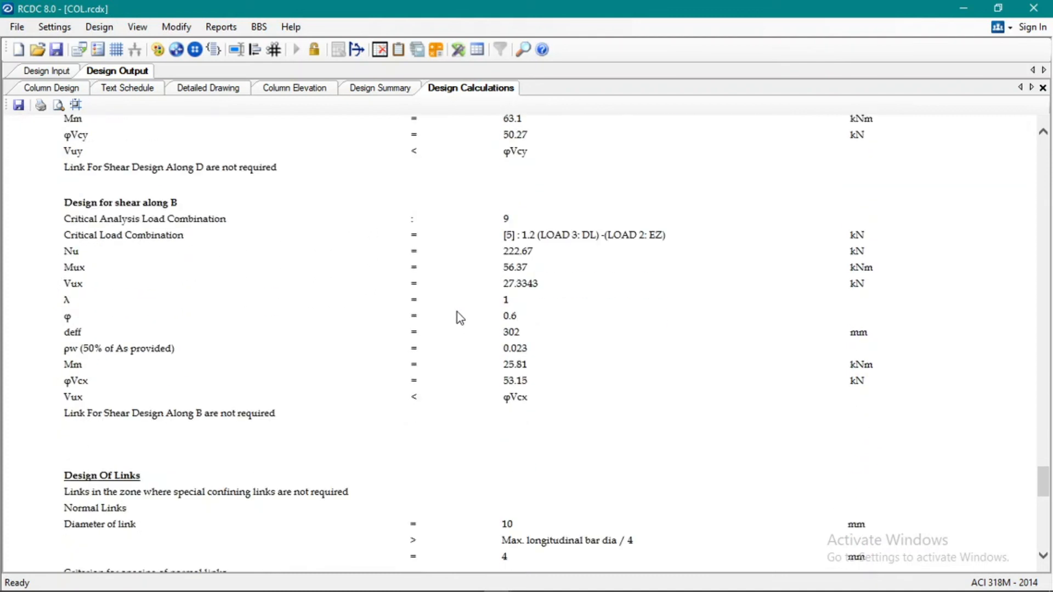
scroll(464, 271, "down", 1)
scroll(466, 274, "down", 1)
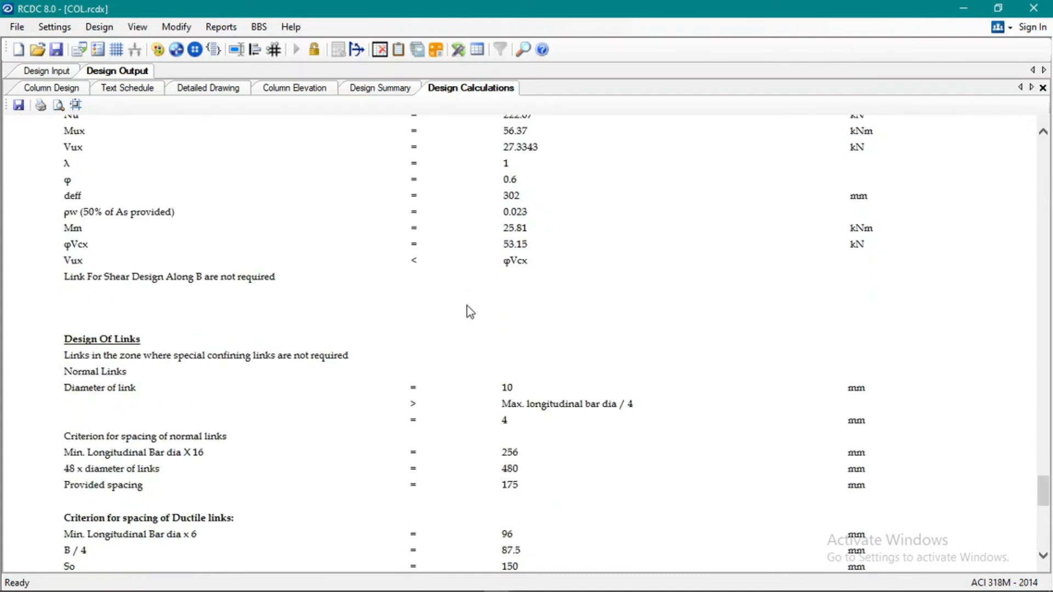
scroll(467, 310, "down", 7)
scroll(467, 323, "down", 2)
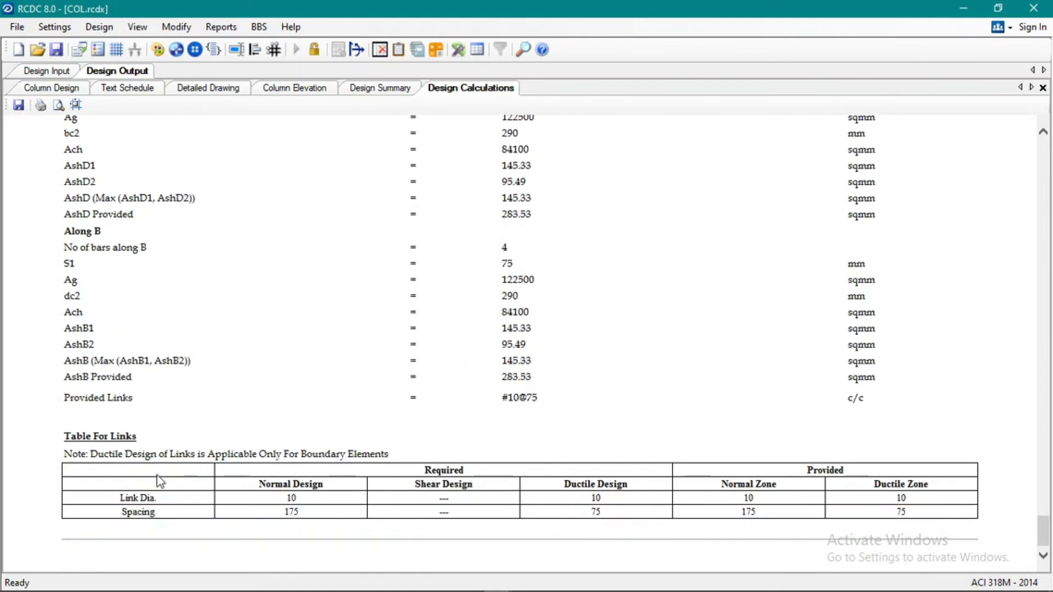
scroll(308, 360, "up", 20)
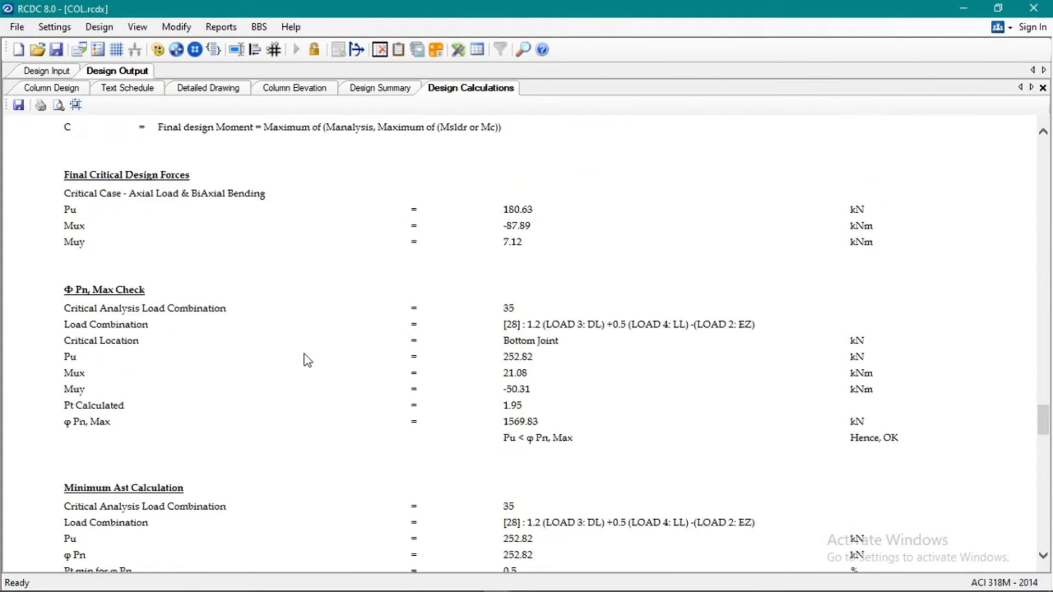
scroll(307, 360, "up", 15)
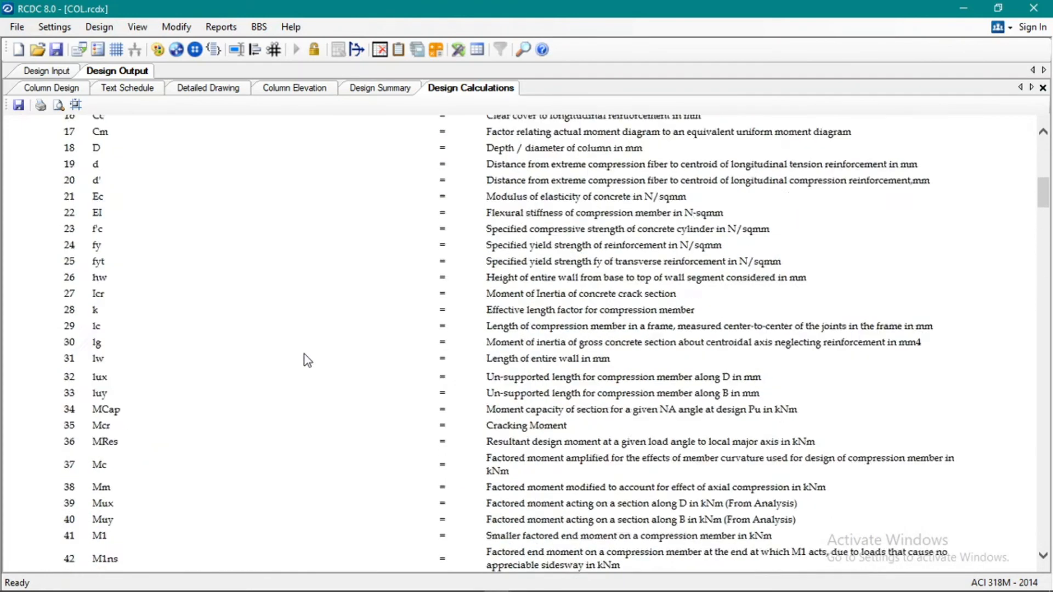
scroll(307, 361, "down", 10)
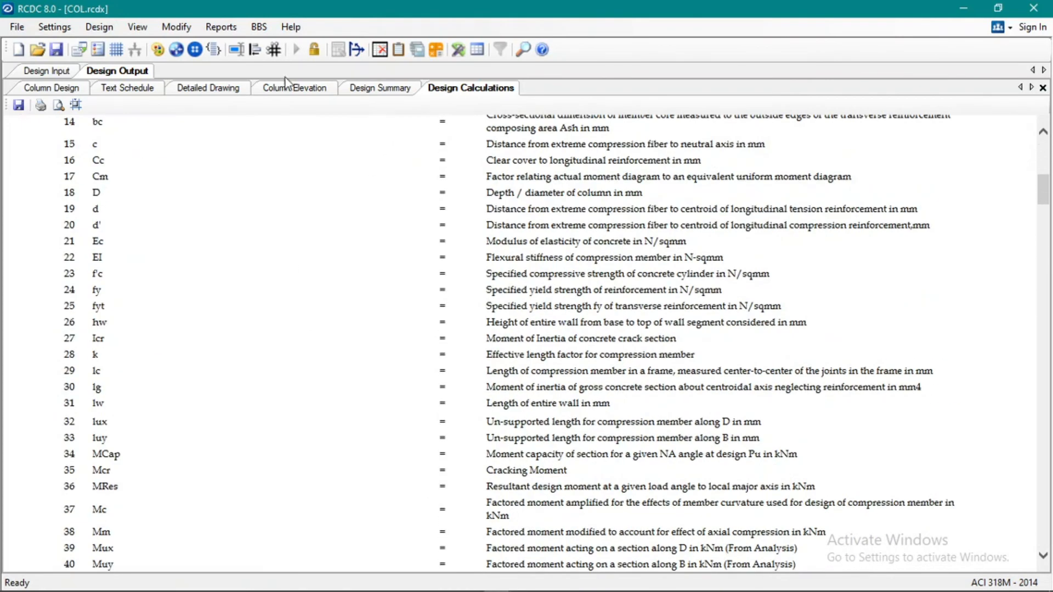
Step: Set up a bar bending schedule for column C2 only, with a maximum rebar length of 6 m
left_click(231, 32)
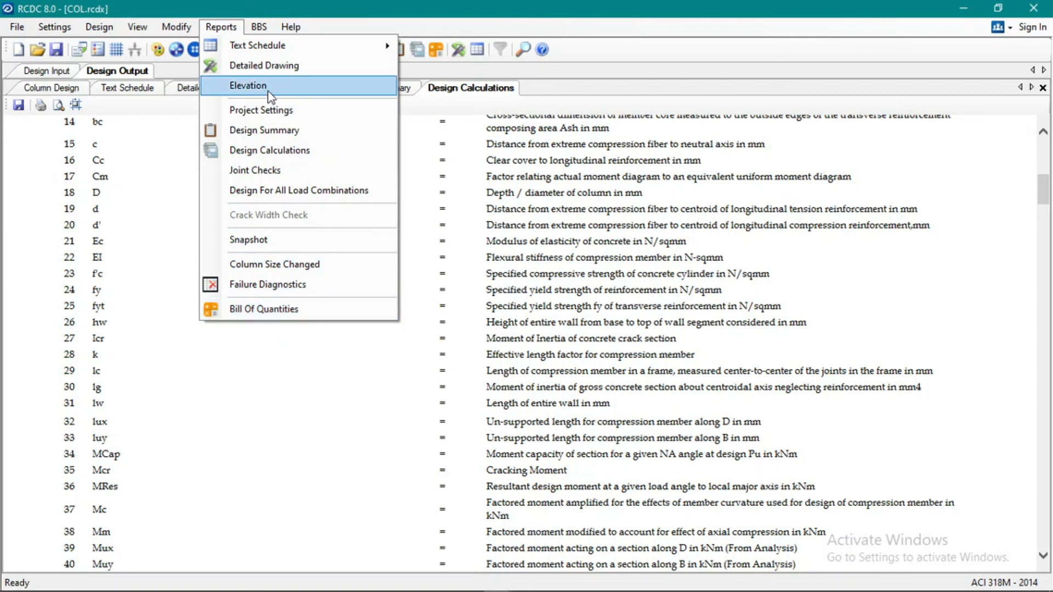
mouse_move(255, 31)
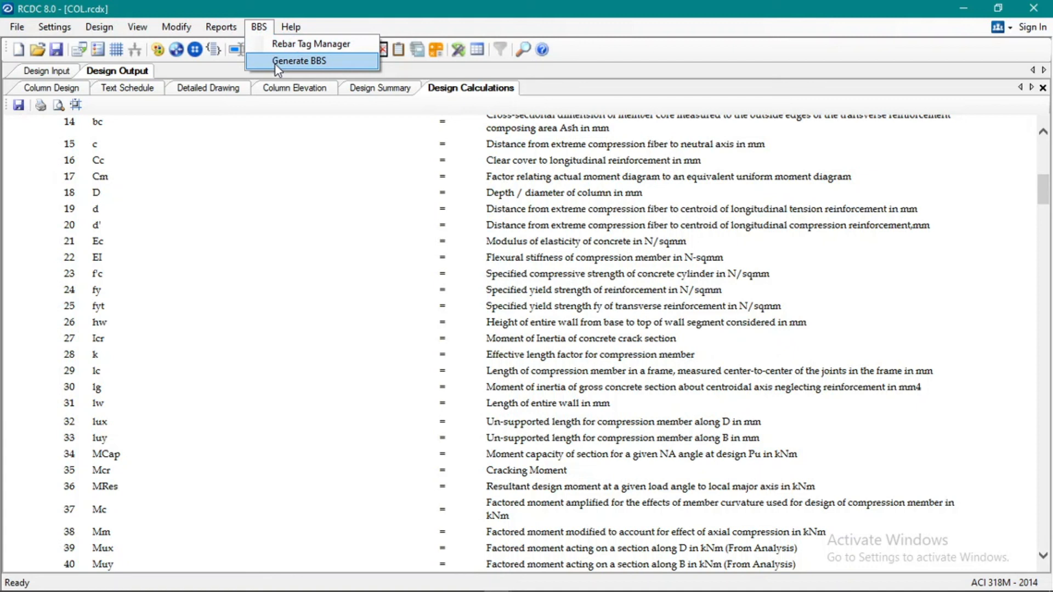
left_click(304, 61)
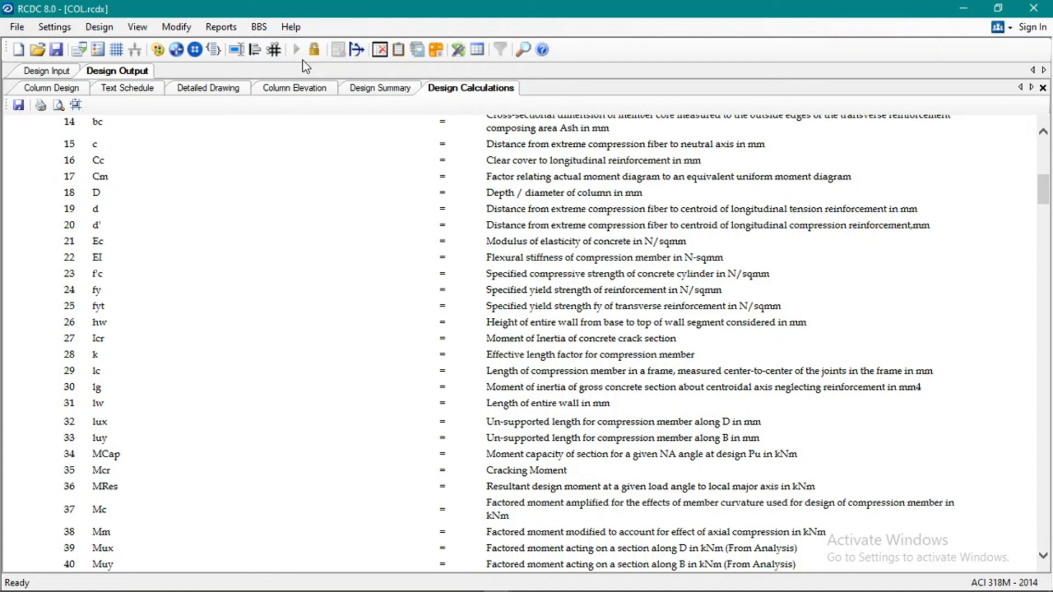
left_click(278, 206)
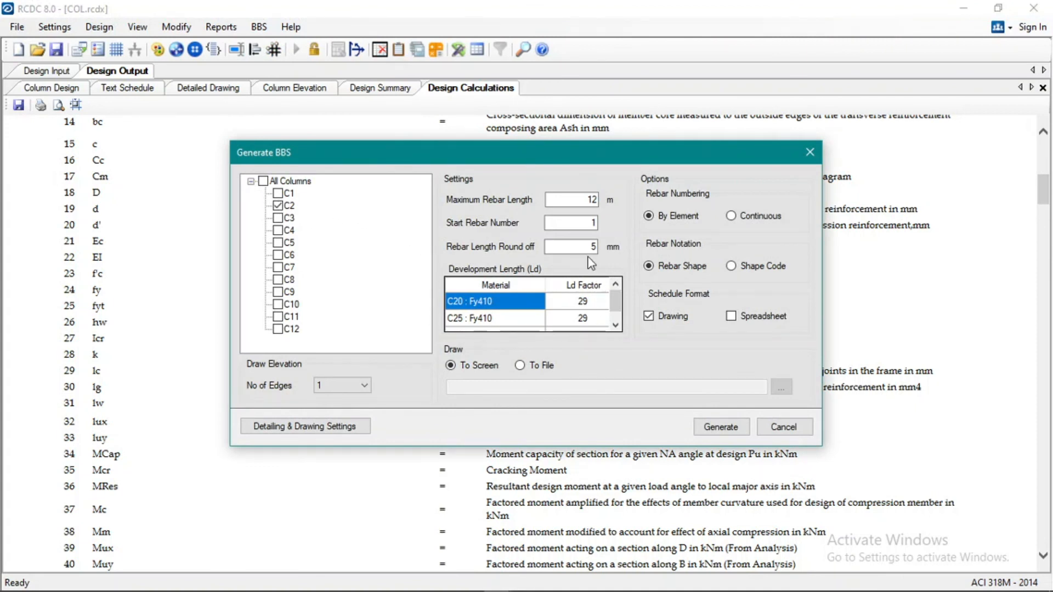
left_click_drag(587, 199, 625, 198)
left_click(587, 223)
Step: Generate the bar bending schedule to screen in Drawing format, without the spreadsheet
left_click(732, 317)
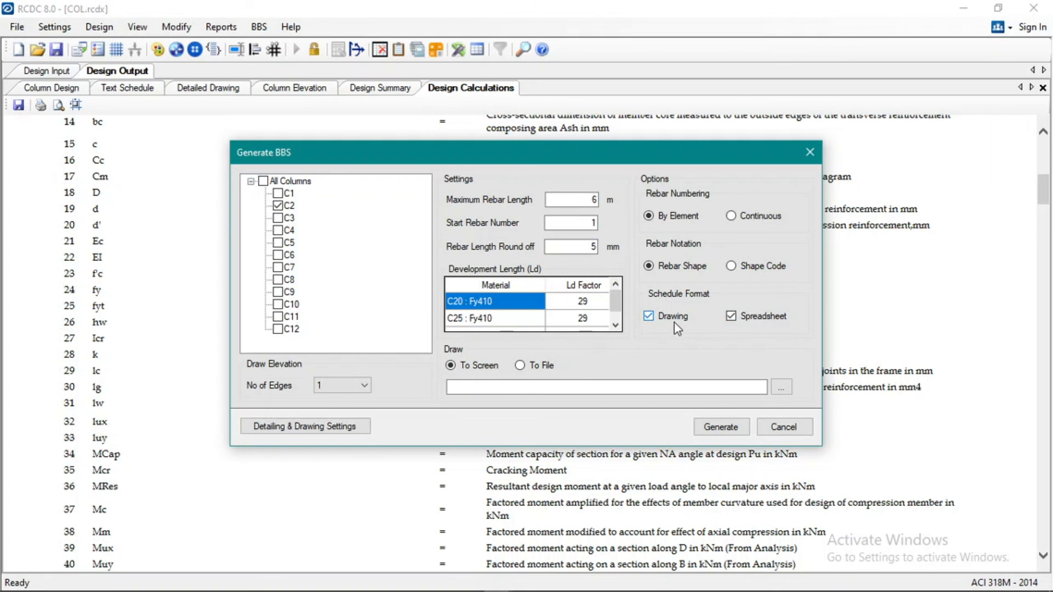
left_click(732, 316)
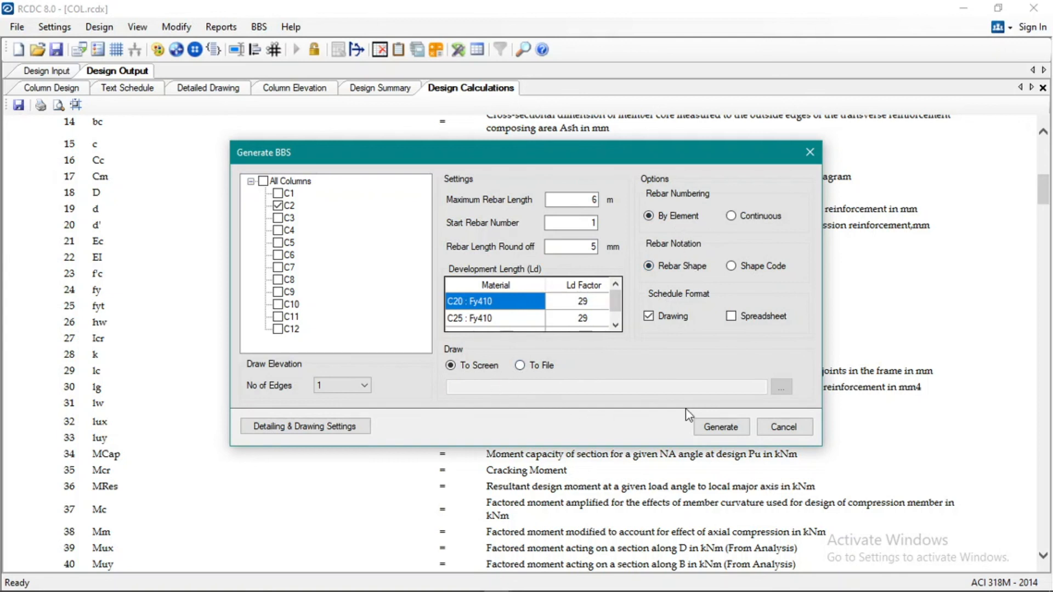
left_click(718, 430)
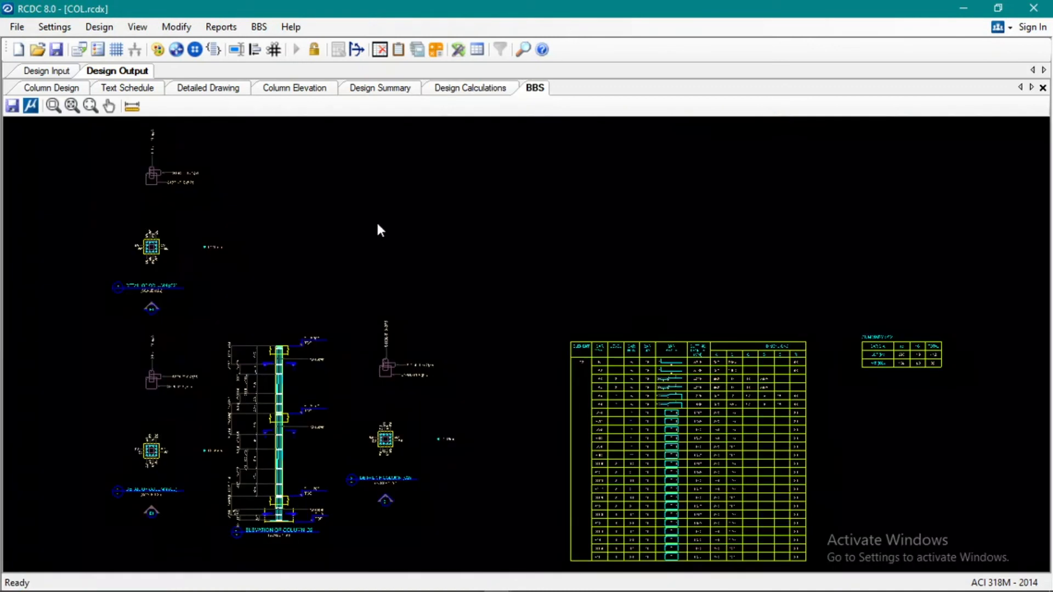
Step: Examine the elevation and section details of column C2 in the BBS drawing, including the bar laps between EL. 1.200 and EL. 5.100
scroll(375, 221, "down", 4)
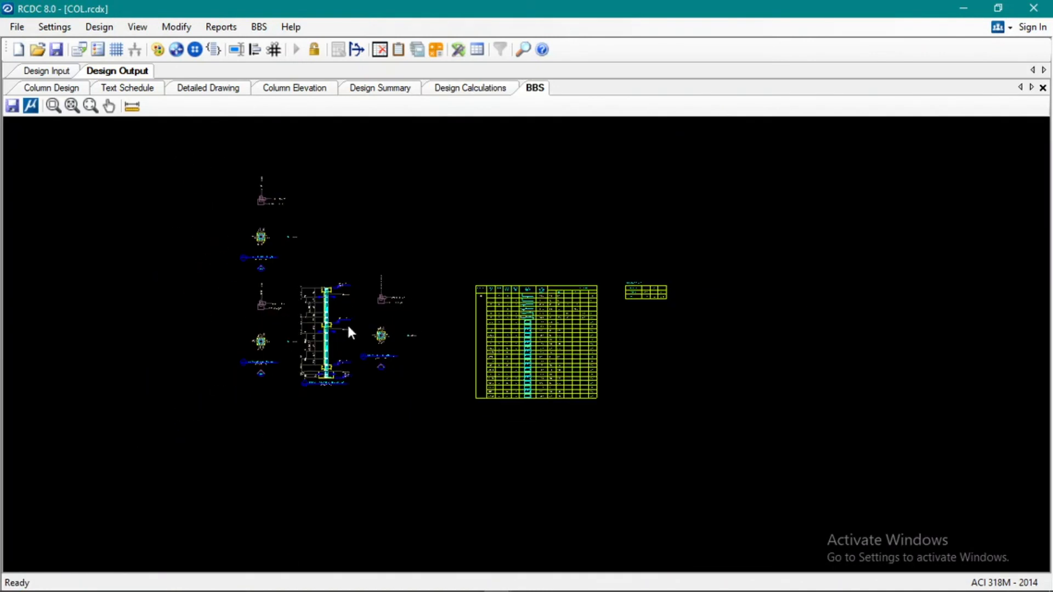
scroll(347, 326, "up", 4)
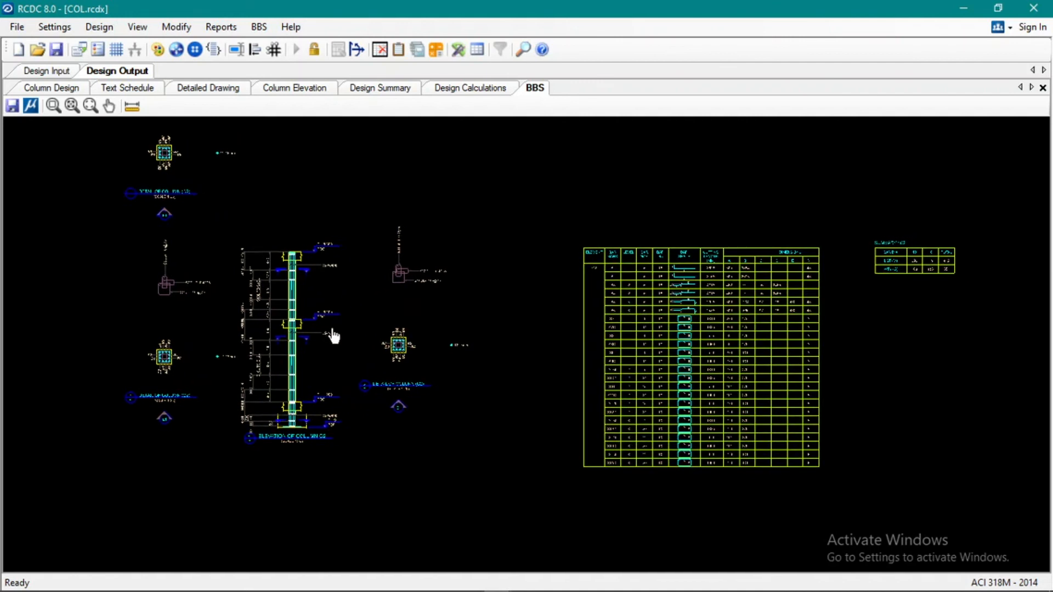
middle_click_drag(333, 335, 273, 373)
scroll(218, 414, "up", 1)
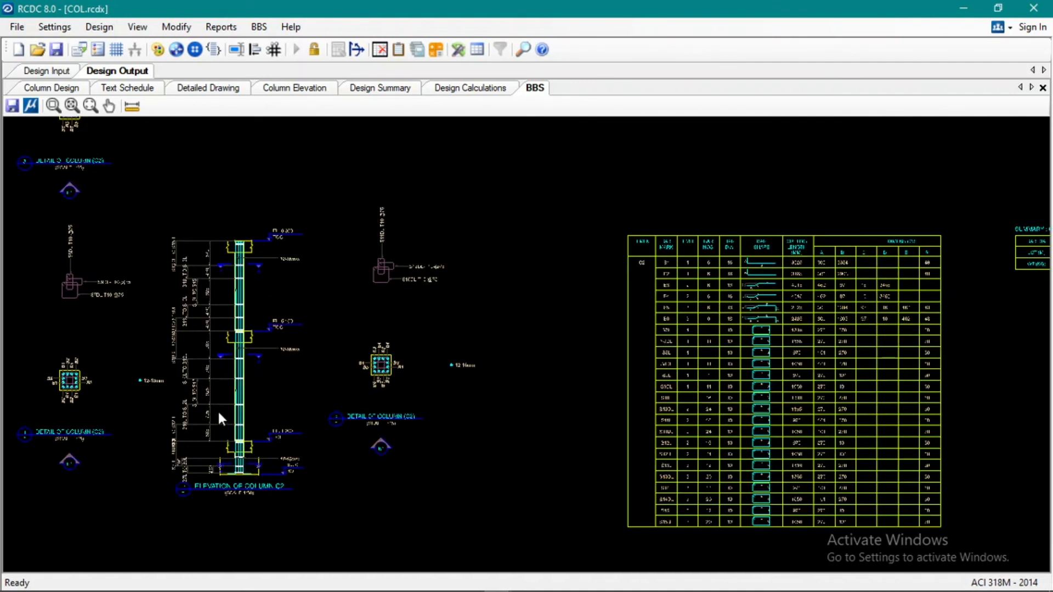
mouse_move(540, 397)
middle_mouse_down()
mouse_move(334, 423)
mouse_move(560, 411)
middle_mouse_up()
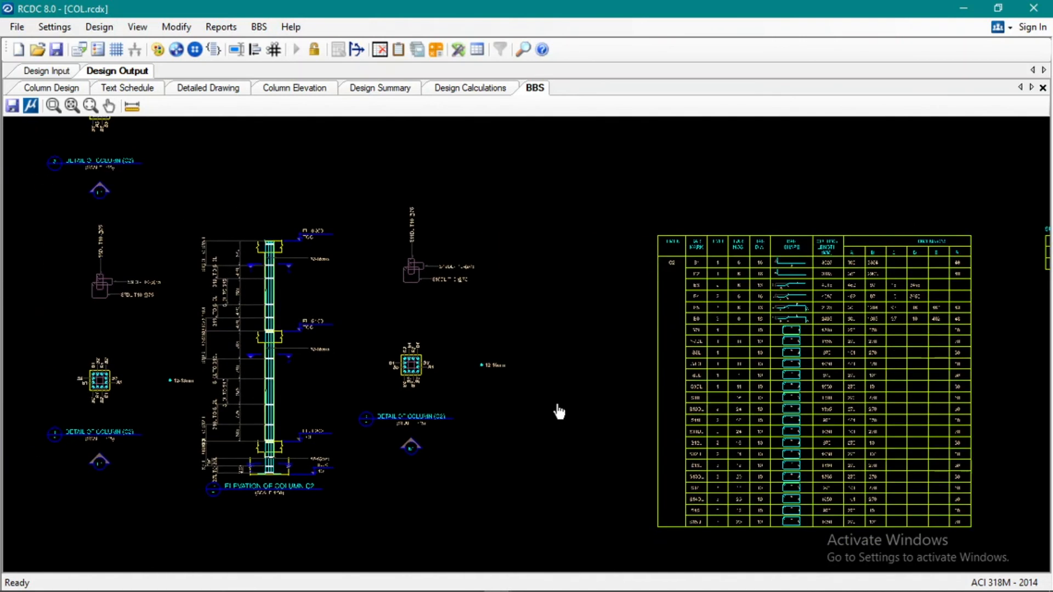
scroll(235, 447, "up", 2)
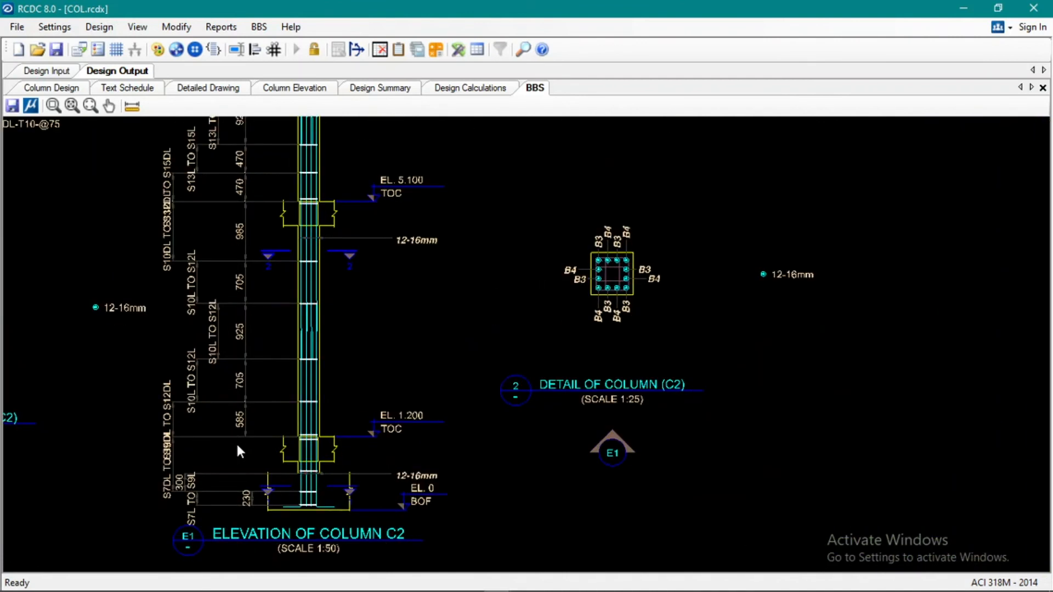
scroll(237, 447, "up", 2)
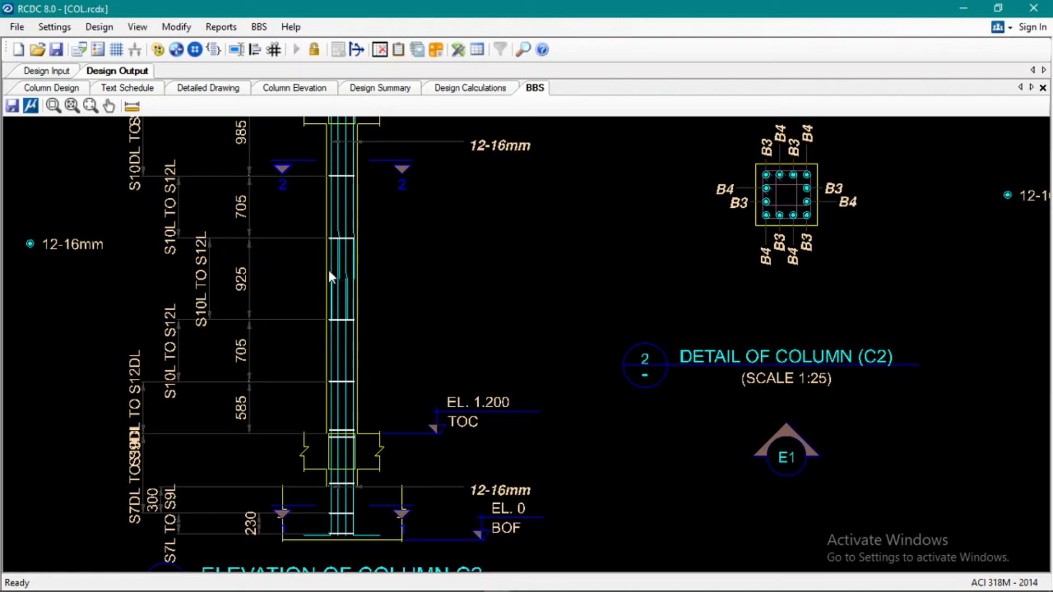
scroll(368, 277, "up", 1)
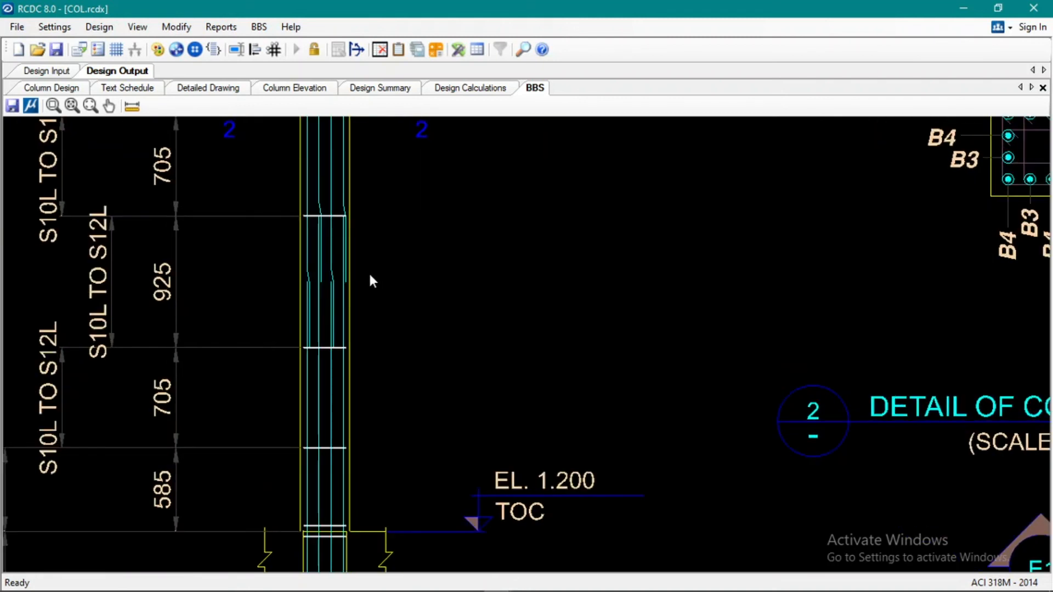
middle_click_drag(303, 296, 338, 327)
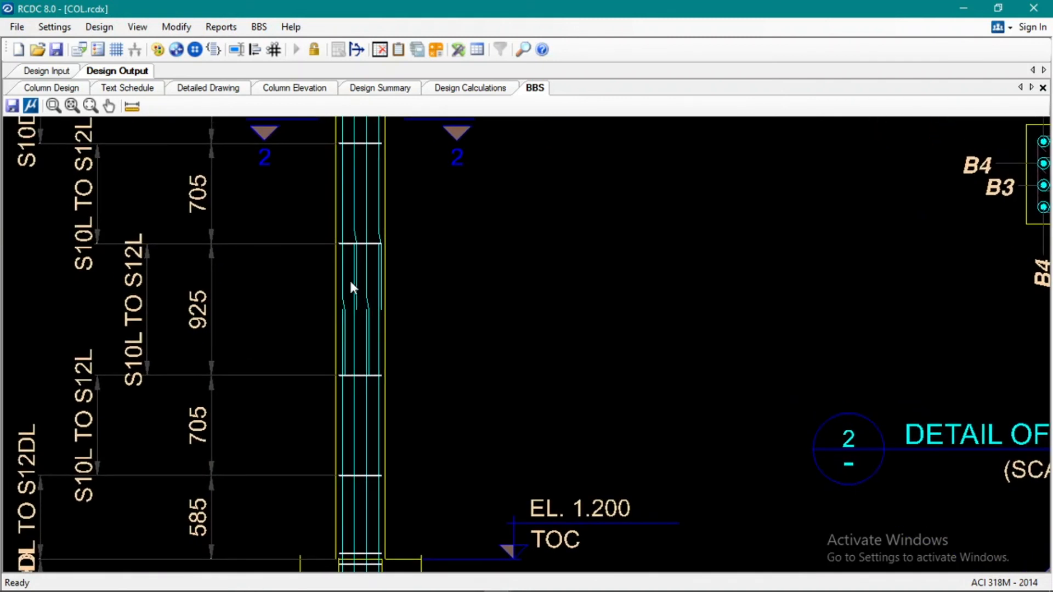
scroll(351, 280, "up", 1)
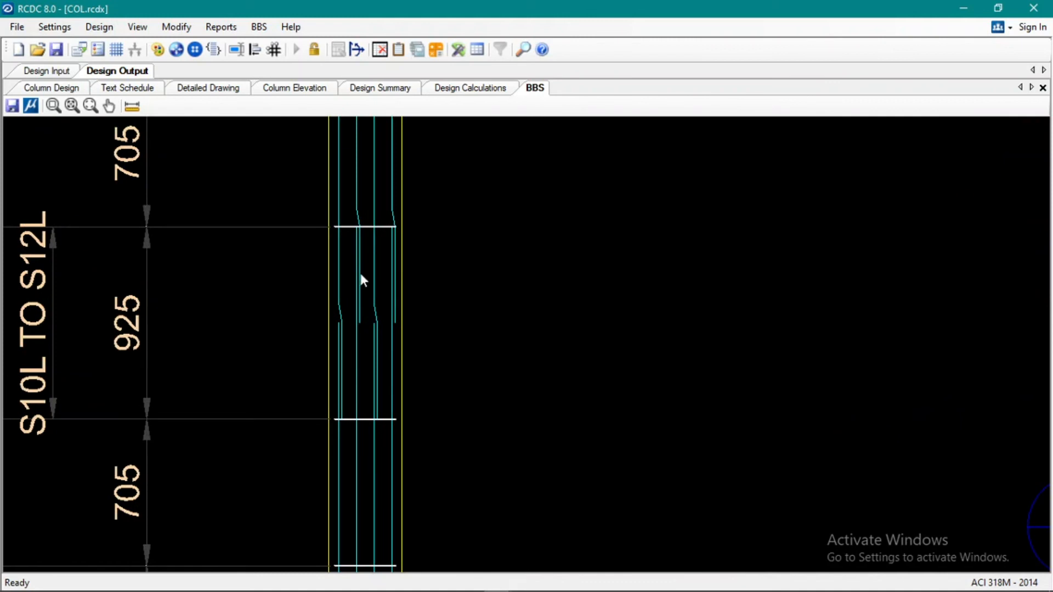
scroll(447, 379, "down", 5)
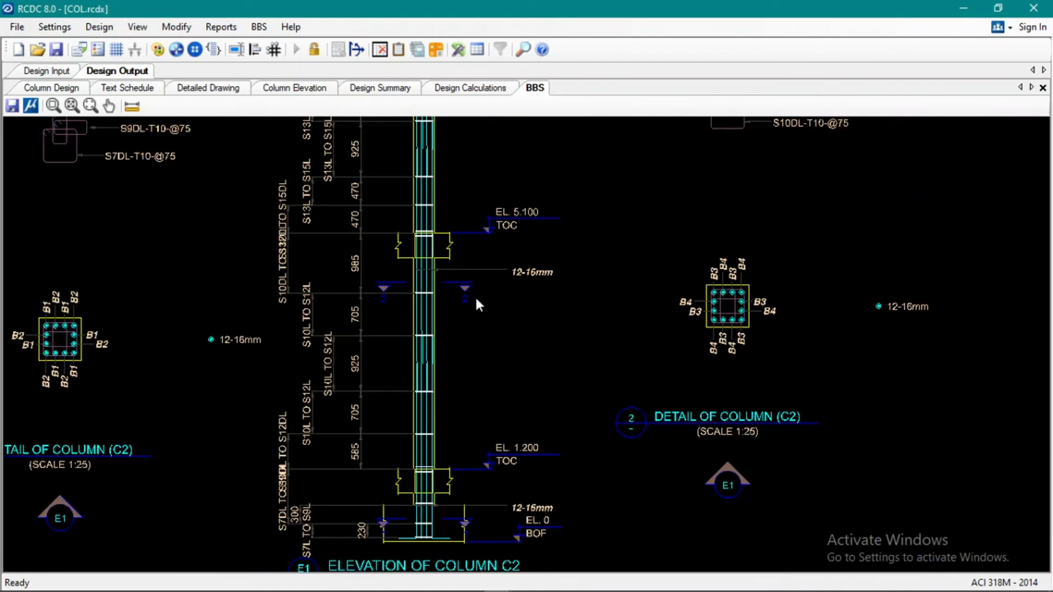
middle_click_drag(475, 298, 325, 451)
scroll(327, 330, "up", 1)
scroll(376, 376, "down", 3)
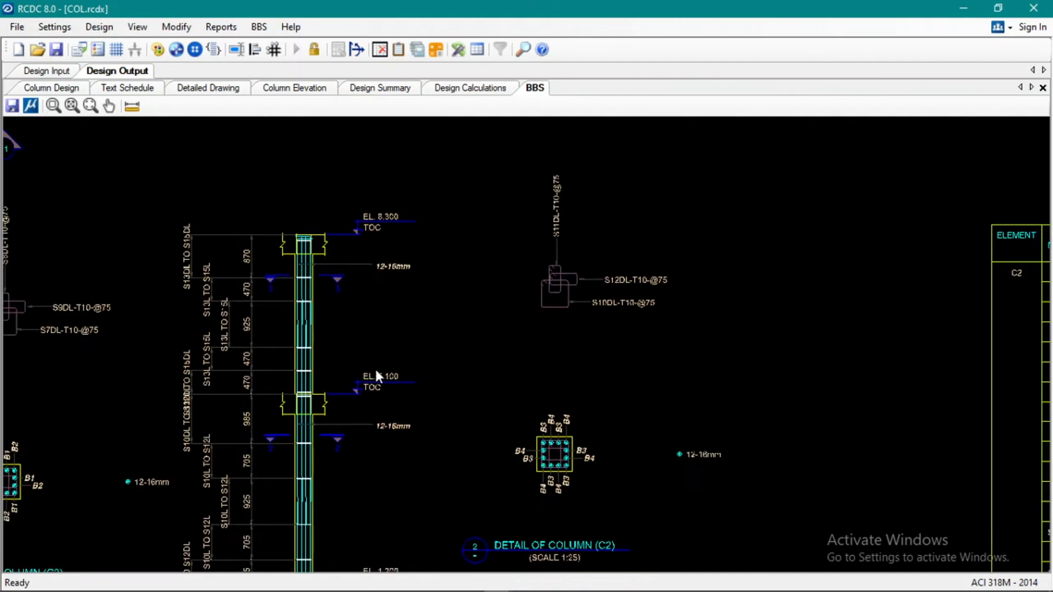
Step: Review the bar marks, shapes, cutting lengths and dimensions in the C2 schedule table, and its summary of rebar length and weight
middle_click_drag(548, 417, 142, 341)
scroll(357, 220, "up", 5)
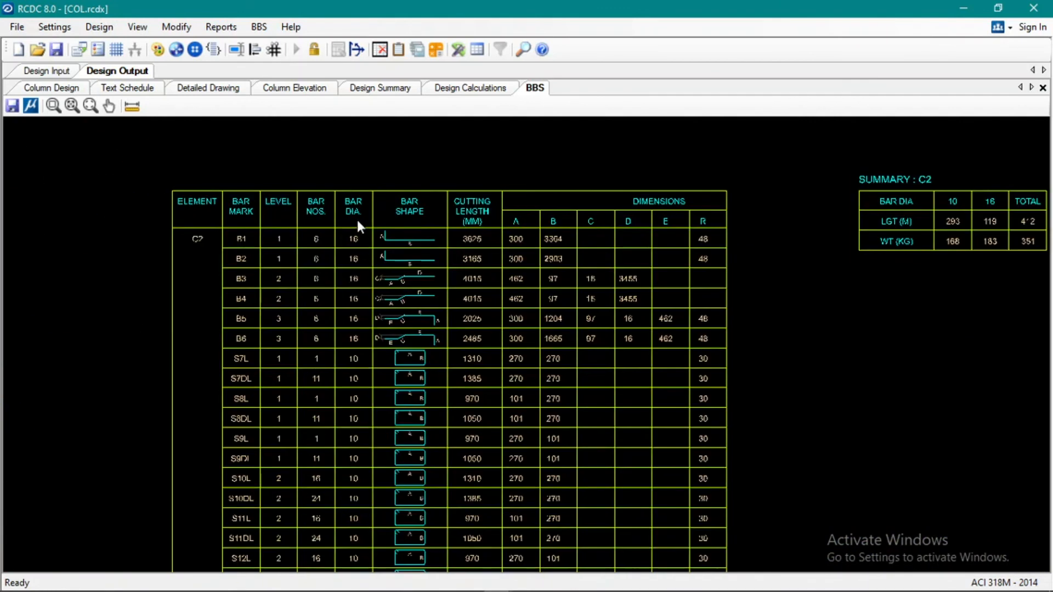
mouse_move(384, 278)
middle_mouse_down()
mouse_move(362, 288)
mouse_move(401, 314)
middle_mouse_up()
scroll(412, 318, "up", 1)
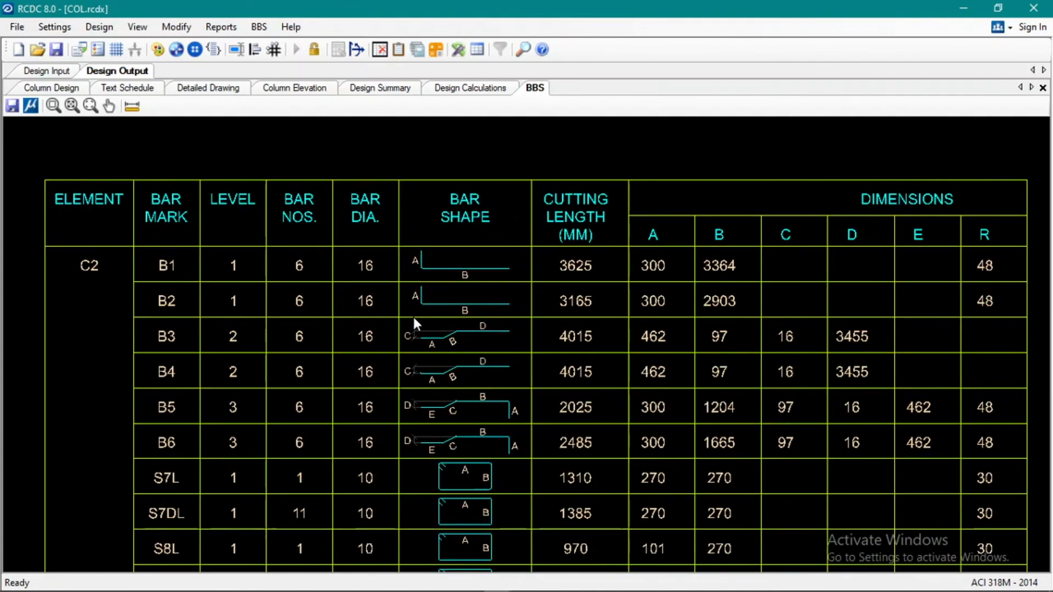
scroll(500, 312, "down", 5)
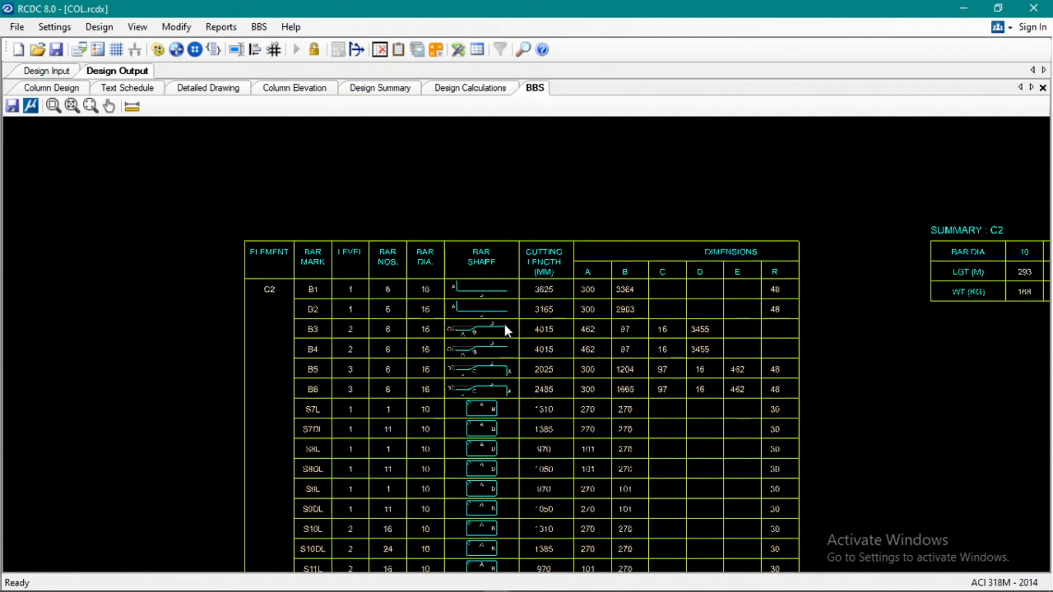
middle_click_drag(508, 383, 373, 261)
scroll(373, 261, "down", 1)
middle_click_drag(446, 229, 390, 320)
scroll(597, 285, "up", 5)
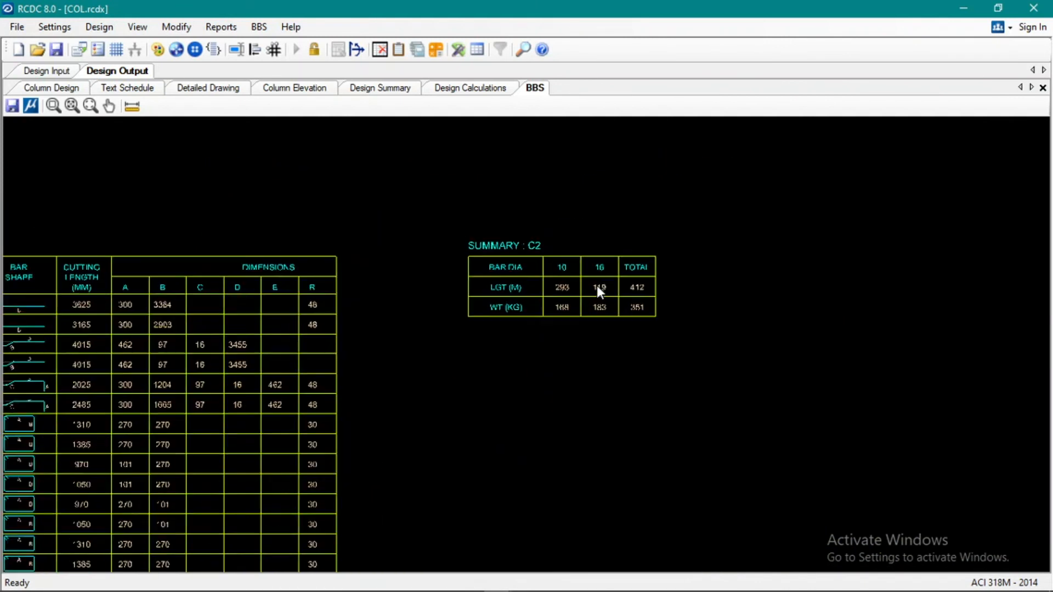
Step: Read the C2 summary table's rebar lengths and weights for each bar diameter at close range
scroll(596, 286, "up", 2)
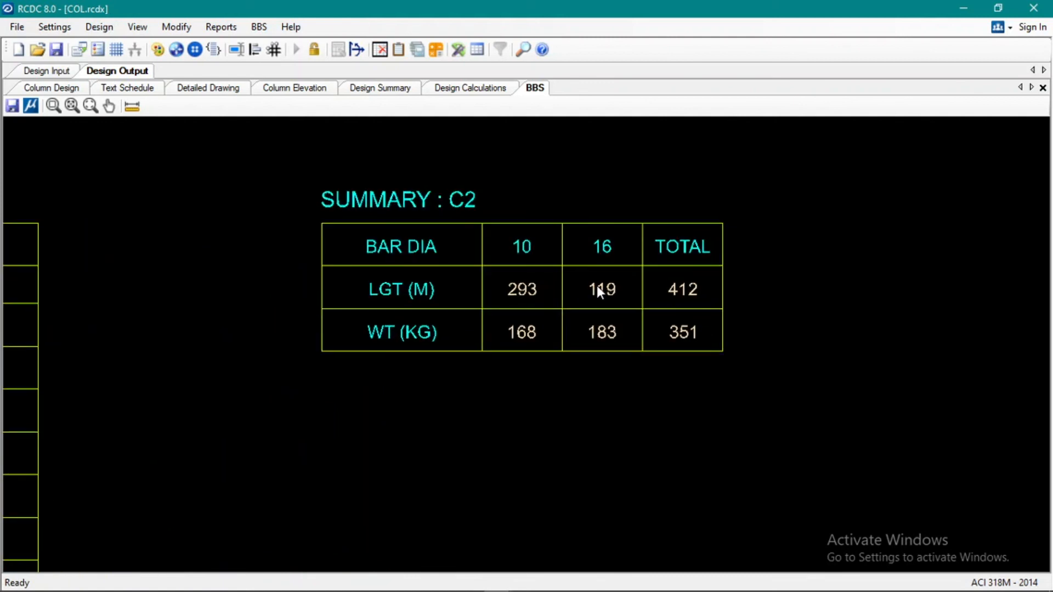
scroll(493, 316, "up", 1)
scroll(496, 320, "down", 4)
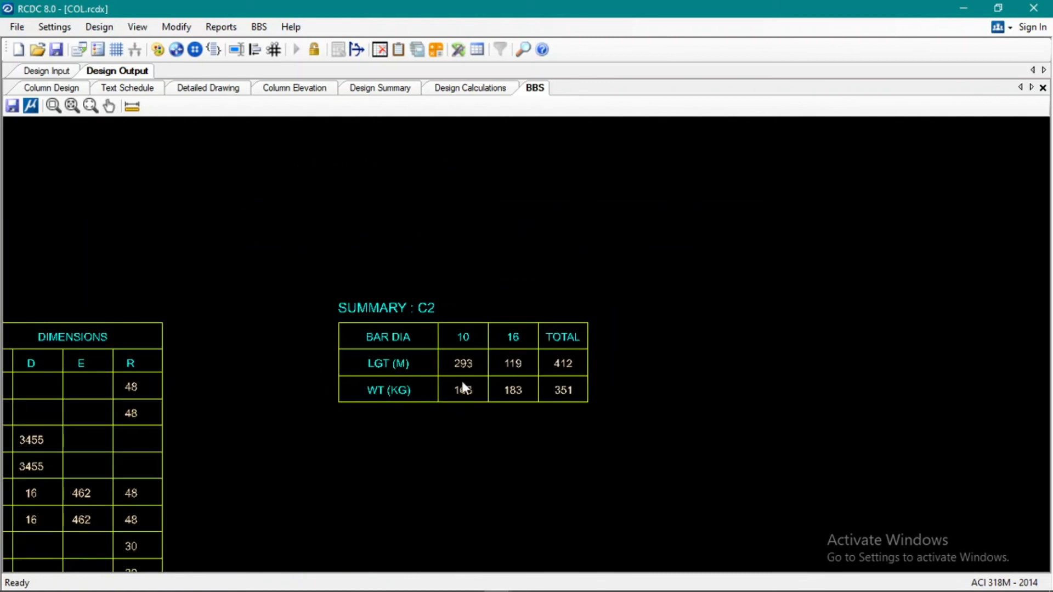
scroll(595, 247, "down", 4)
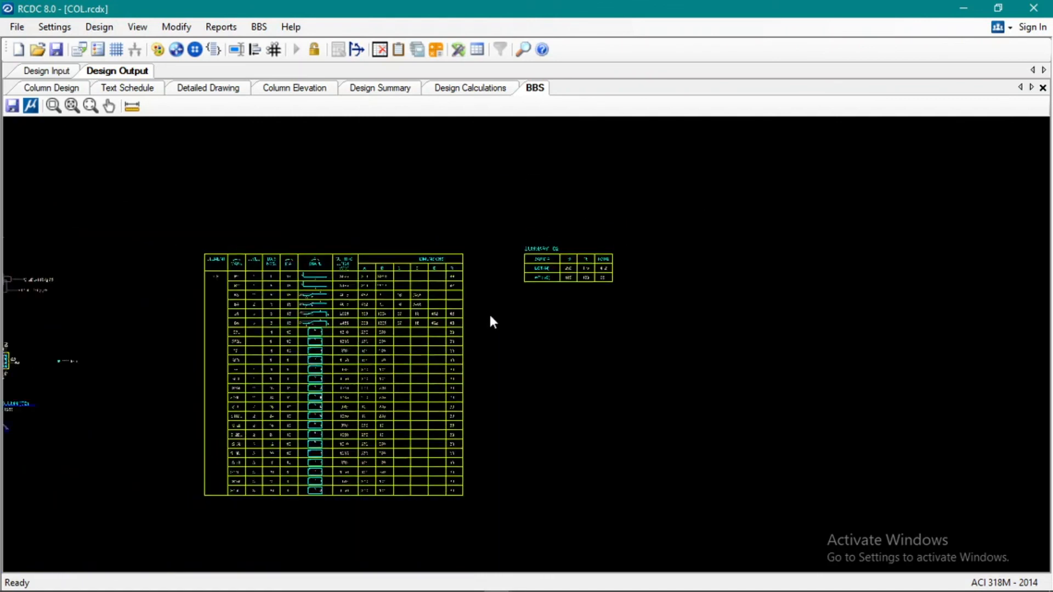
middle_click_drag(234, 358, 336, 348)
scroll(284, 334, "up", 3)
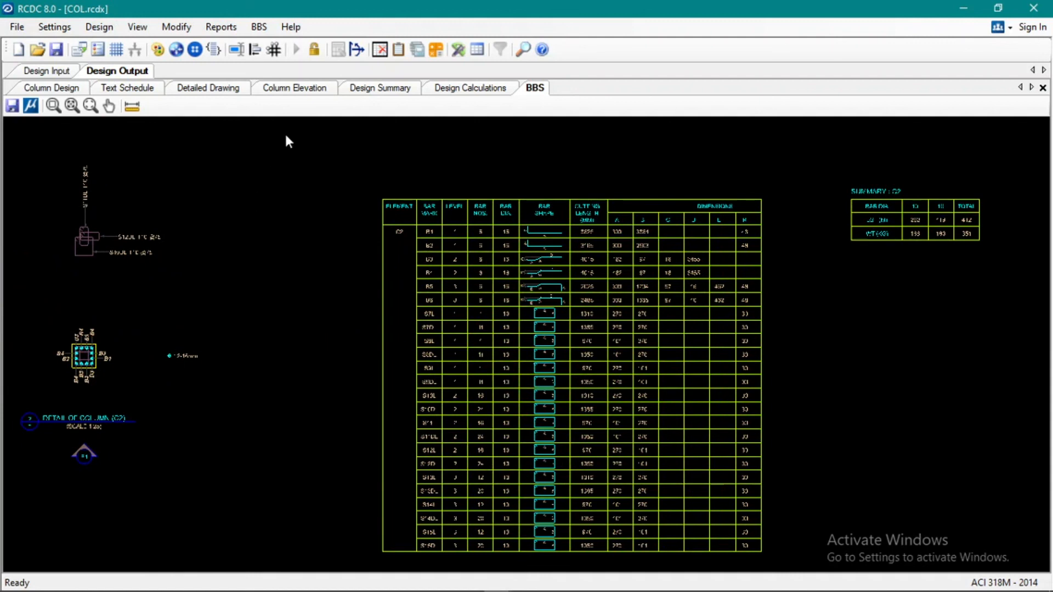
left_click(257, 29)
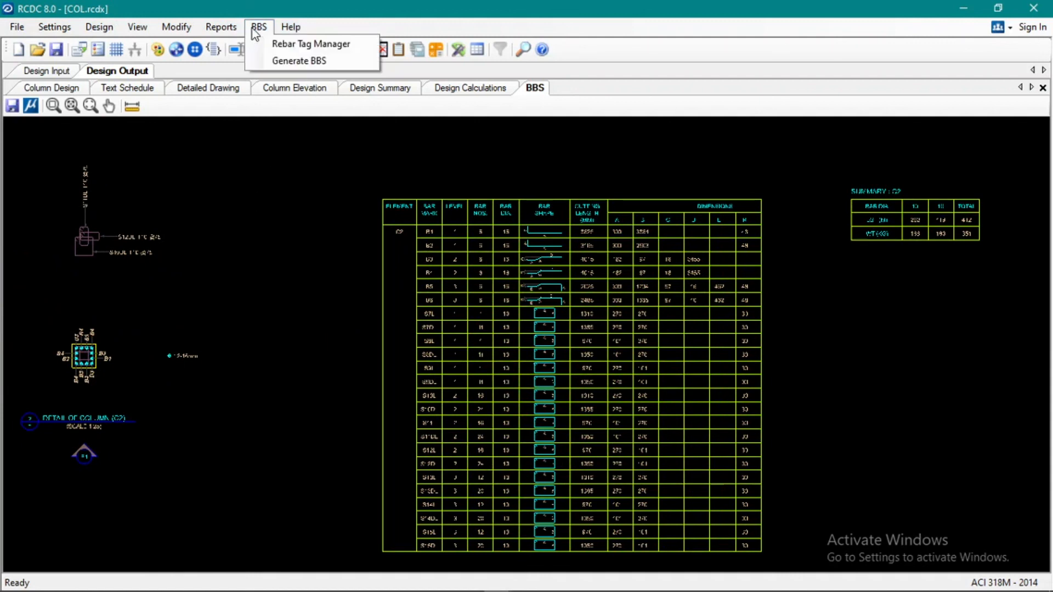
mouse_move(189, 27)
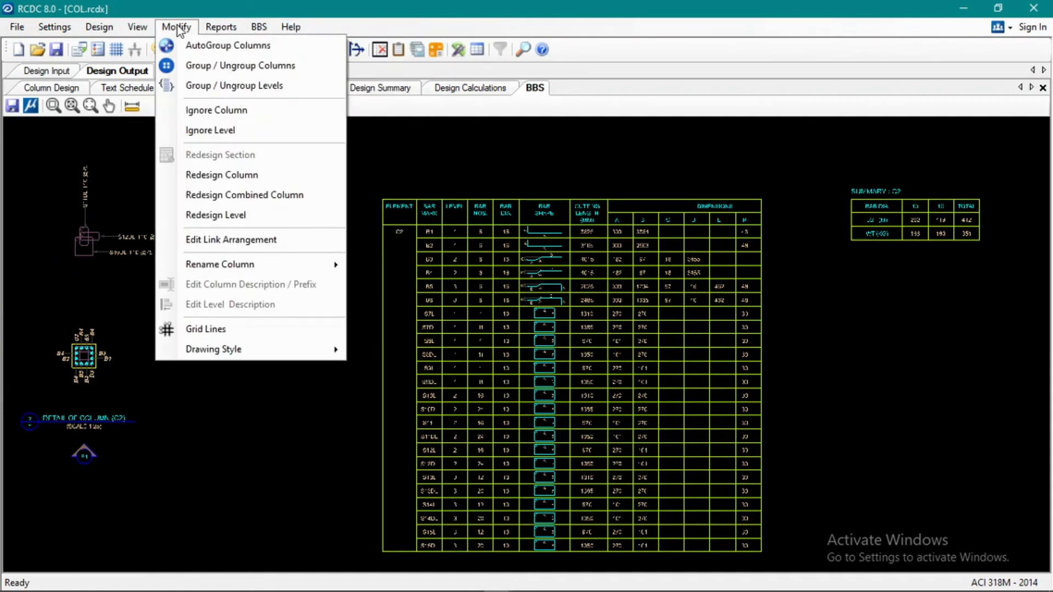
mouse_move(97, 36)
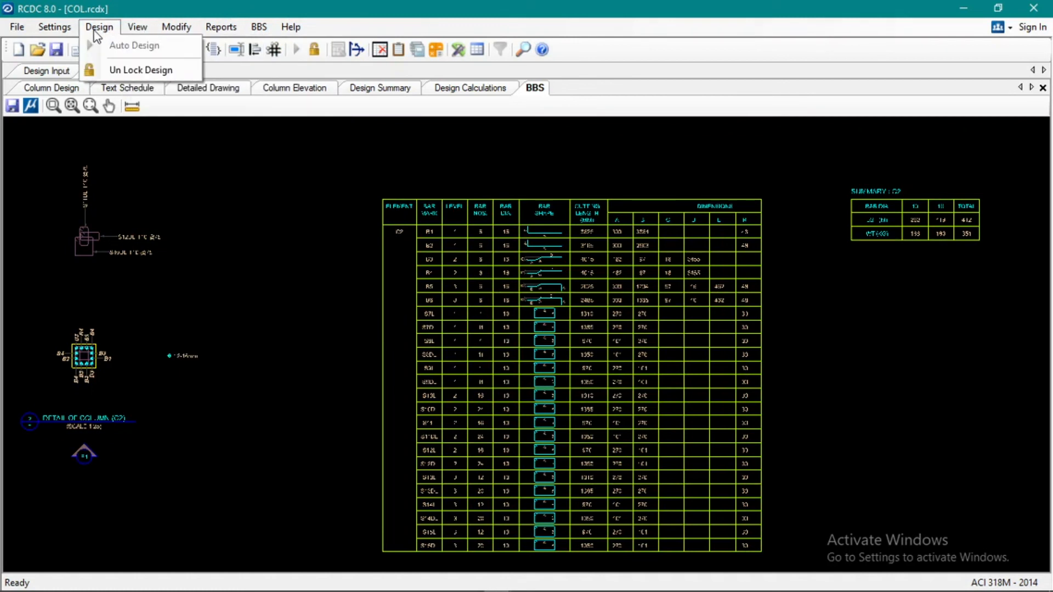
left_click(273, 175)
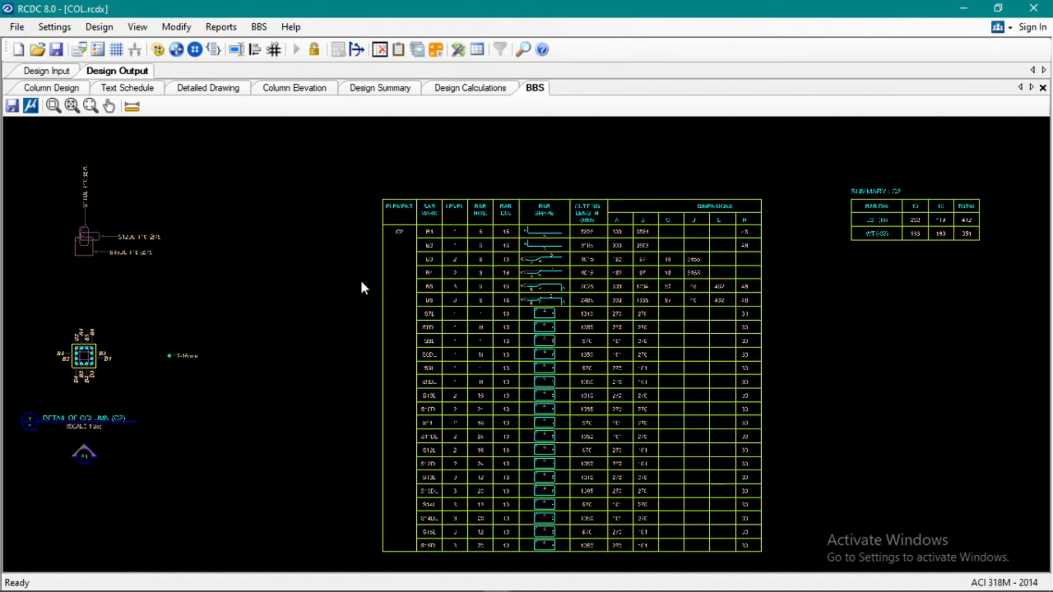
scroll(357, 266, "down", 1)
scroll(357, 265, "down", 1)
middle_click_drag(364, 308, 449, 335)
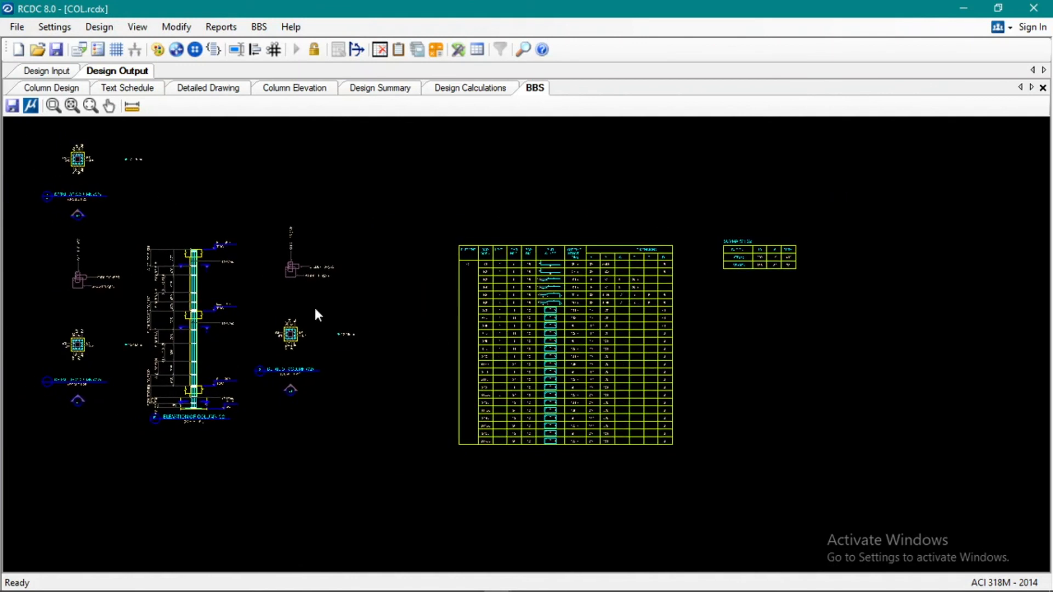